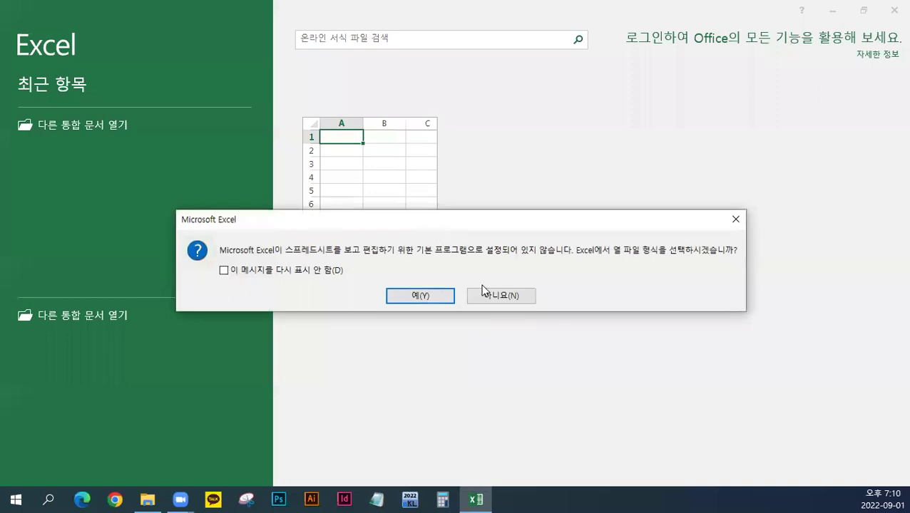
Decline the default-program prompt and open 계산작업.xlsx from the (화목)2022컴활2급 > 이론 folder.
{"action": "left_click", "coordinate": [500, 296]}
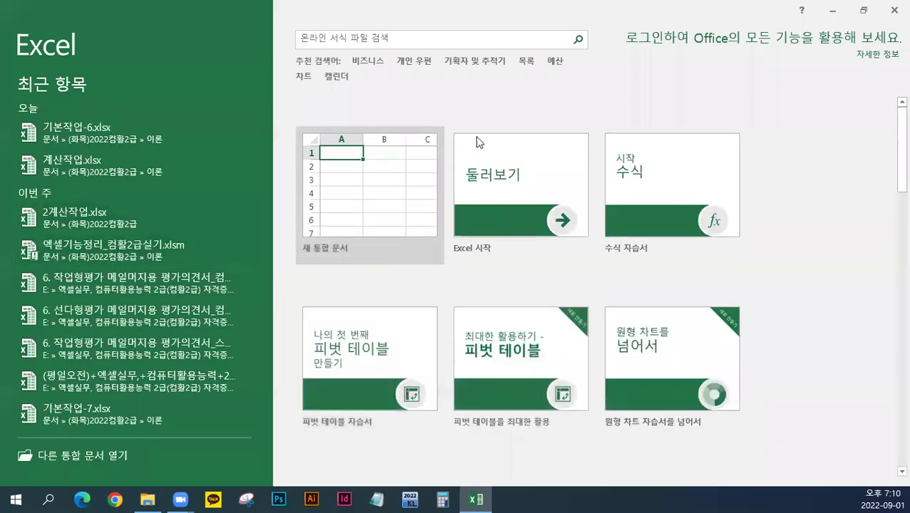
{"action": "left_click", "coordinate": [863, 10]}
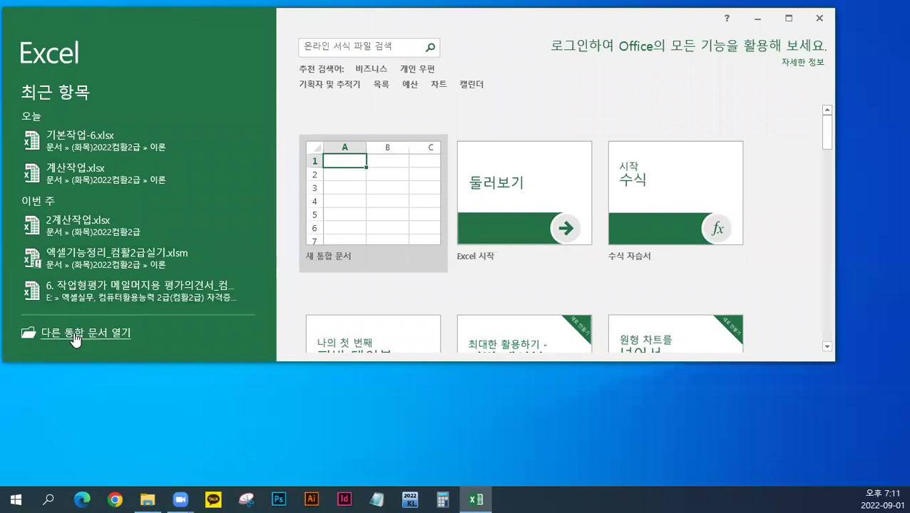
{"action": "left_click", "coordinate": [74, 334]}
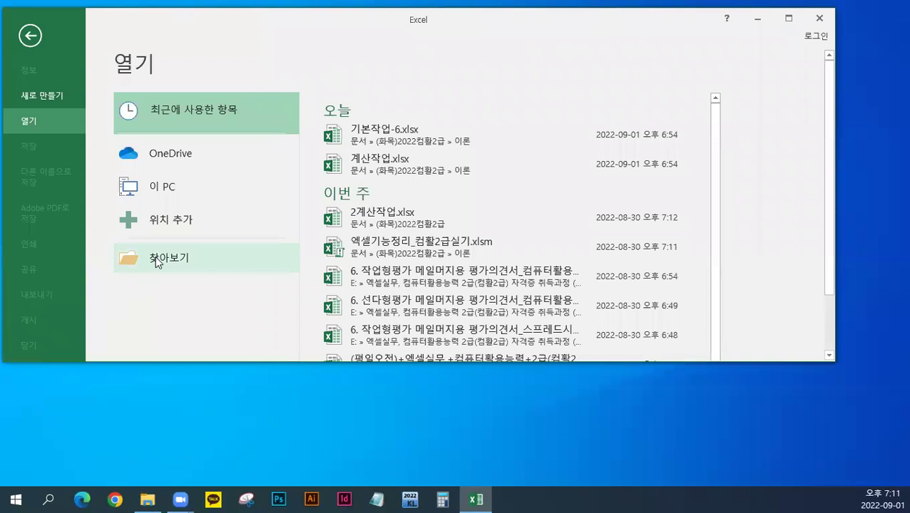
{"action": "left_click", "coordinate": [157, 260]}
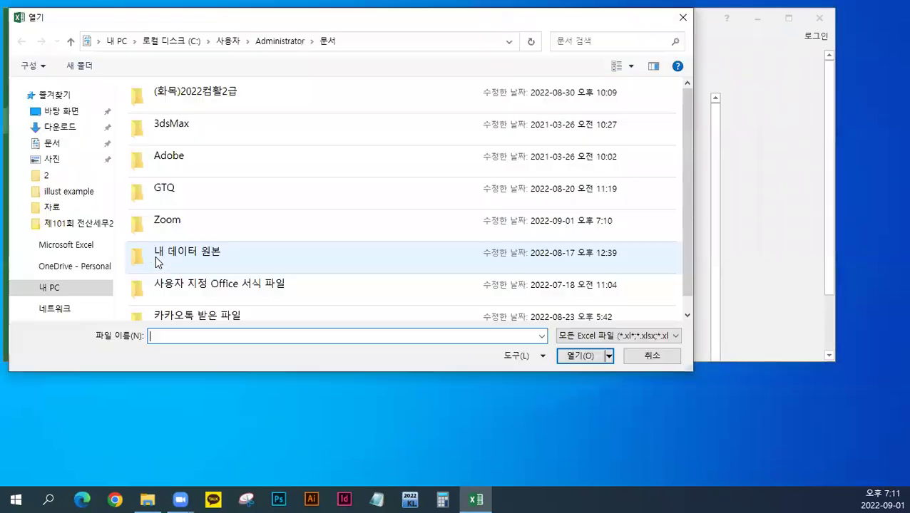
{"action": "double_click", "coordinate": [202, 100]}
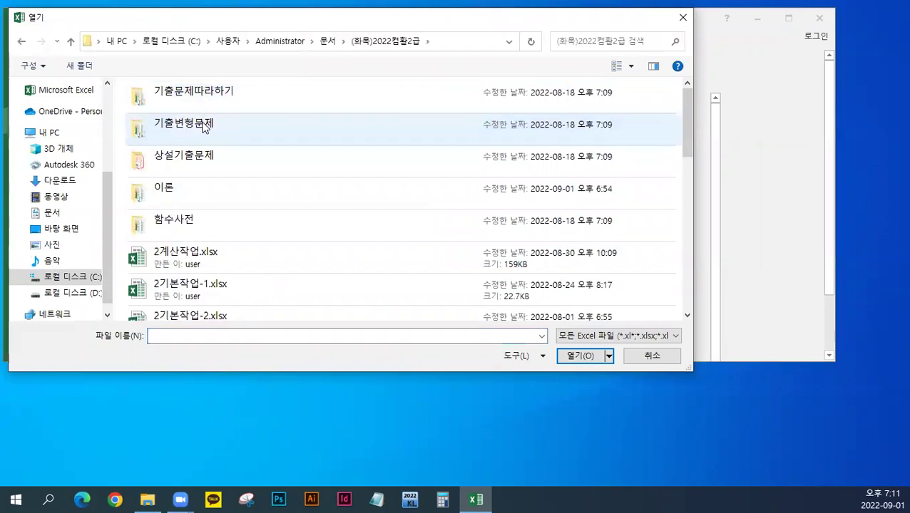
{"action": "left_click", "coordinate": [189, 202]}
{"action": "double_click", "coordinate": [190, 202]}
{"action": "left_click", "coordinate": [220, 98]}
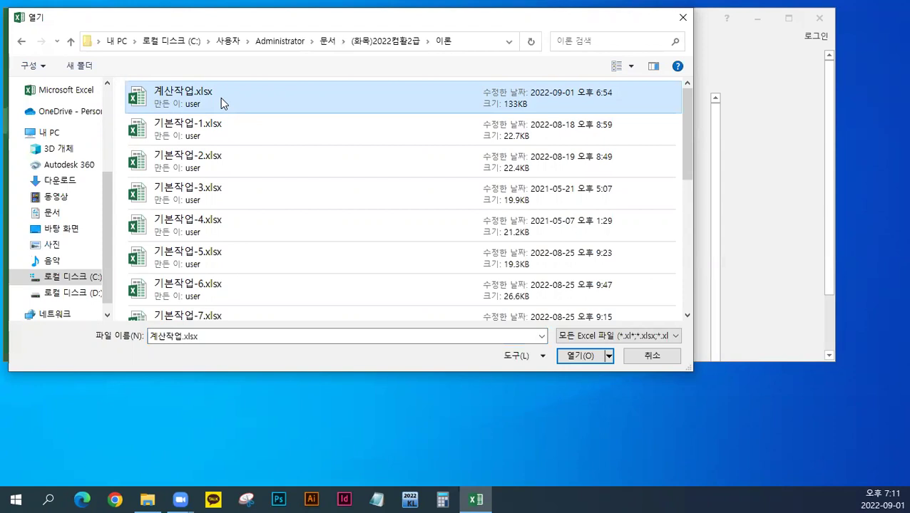
{"action": "left_click", "coordinate": [570, 355]}
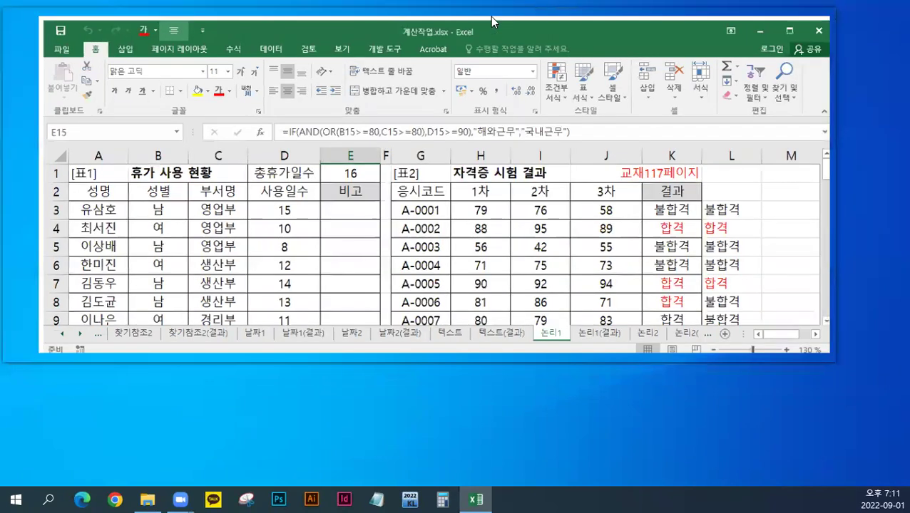
Open the 수학삼각2 sheet in the 계산작업.xlsx workbook.
{"action": "double_click", "coordinate": [490, 17]}
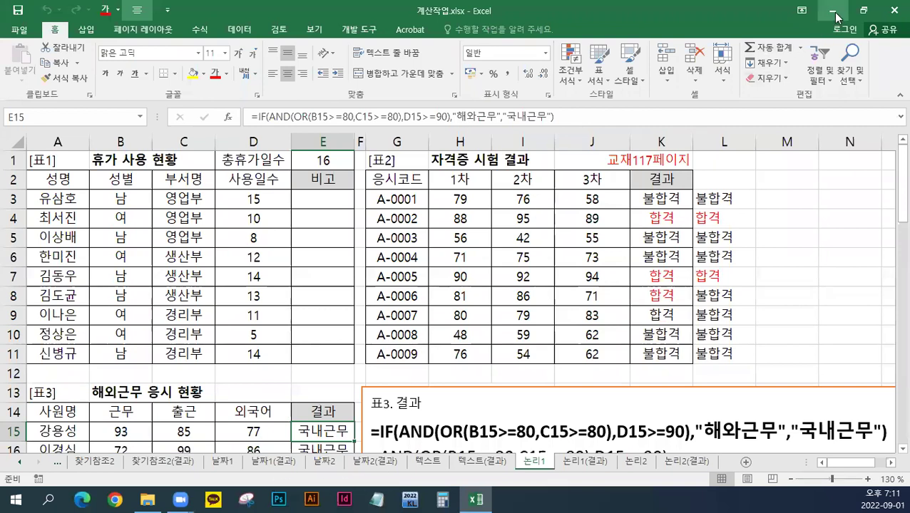
{"action": "left_click", "coordinate": [862, 10]}
{"action": "left_click", "coordinate": [22, 337]}
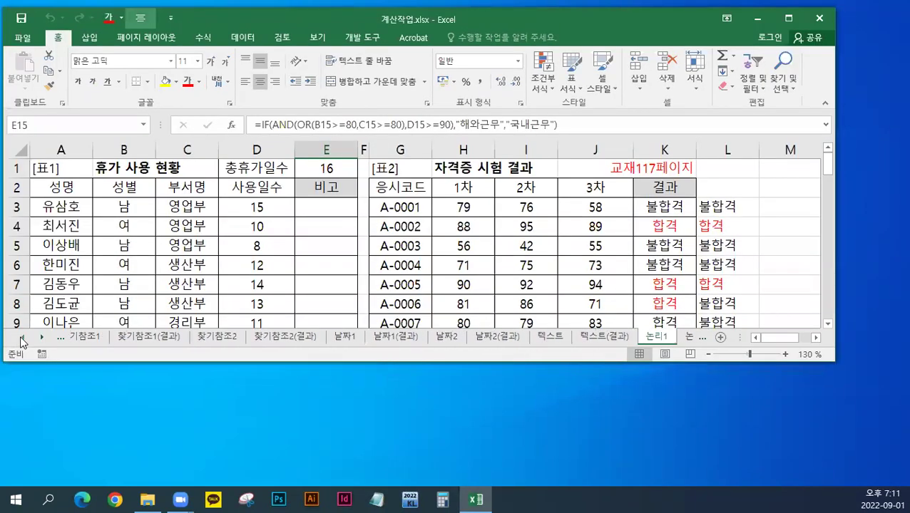
{"action": "left_click", "coordinate": [22, 338]}
{"action": "left_click", "coordinate": [22, 338]}
{"action": "left_click", "coordinate": [22, 338]}
{"action": "left_click", "coordinate": [22, 338]}
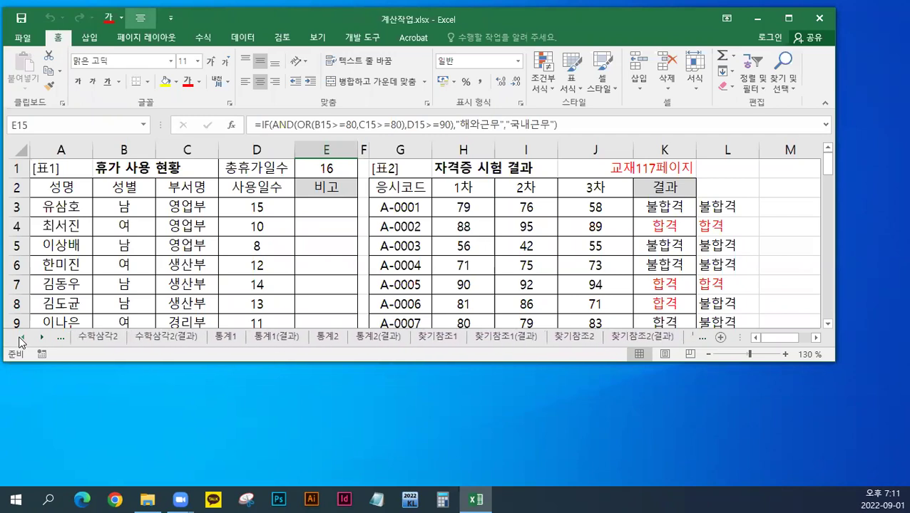
{"action": "left_click", "coordinate": [110, 338]}
{"action": "scroll", "coordinate": [163, 288], "scroll_direction": "down", "scroll_amount": 1}
{"action": "scroll", "coordinate": [163, 288], "scroll_direction": "up", "scroll_amount": 1}
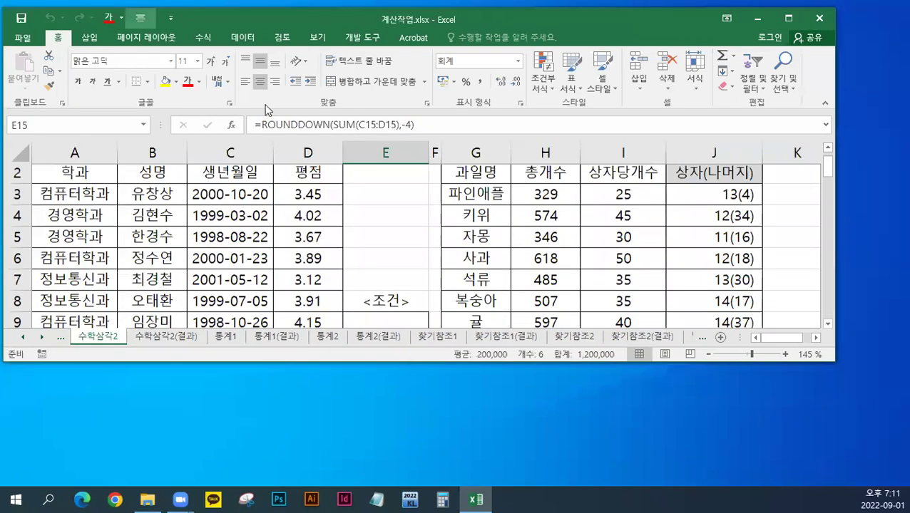
Collapse the ribbon and maximize the workbook window to show more of the sheet.
{"action": "double_click", "coordinate": [58, 37]}
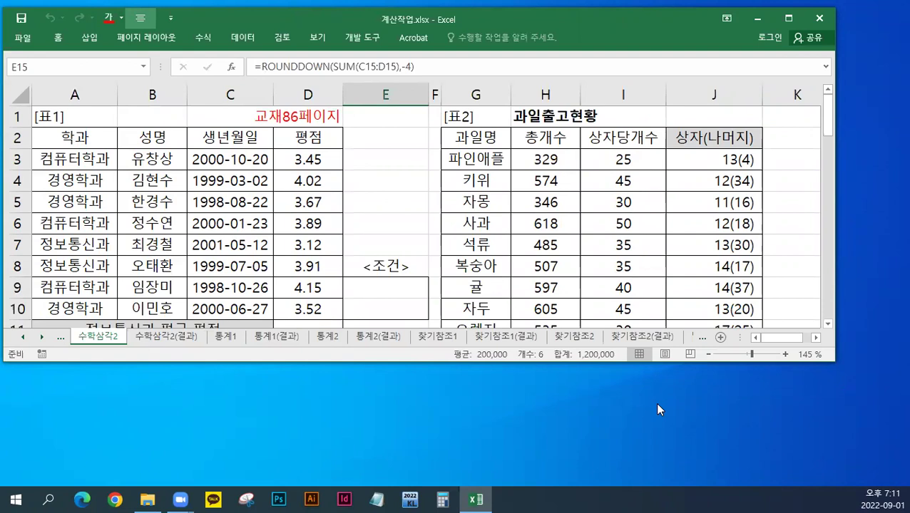
{"action": "left_click", "coordinate": [789, 18]}
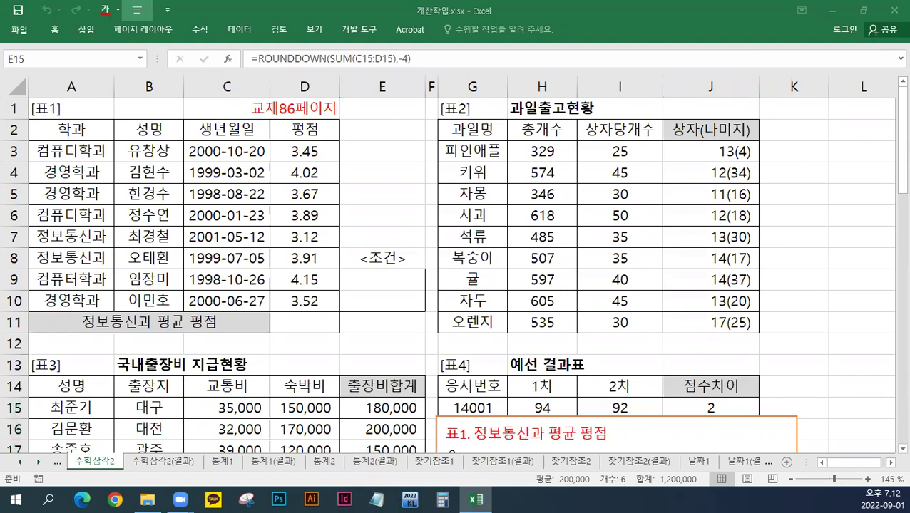
Switch to the 엑셀기능정리_컴활2급실기.xlsm workbook and open its 함수_데이터베이스 sheet.
{"action": "key", "text": "alt+Tab"}
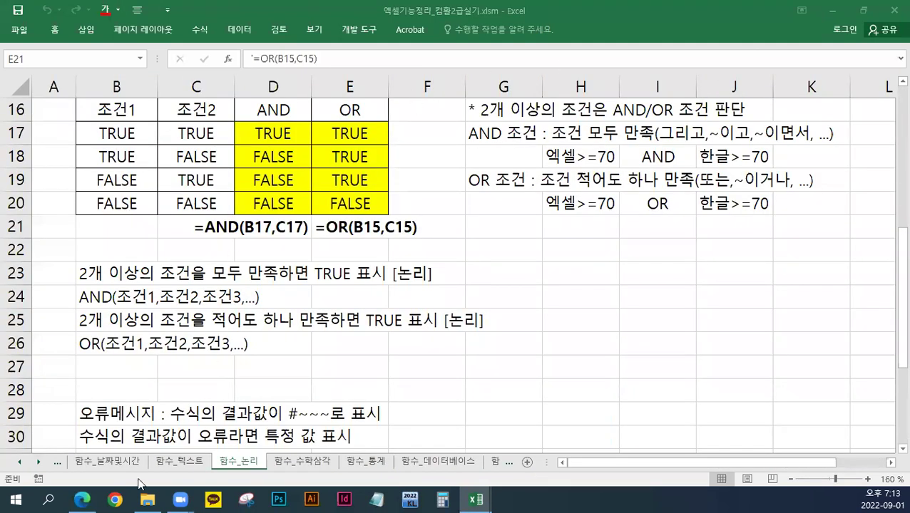
{"action": "left_click", "coordinate": [19, 462]}
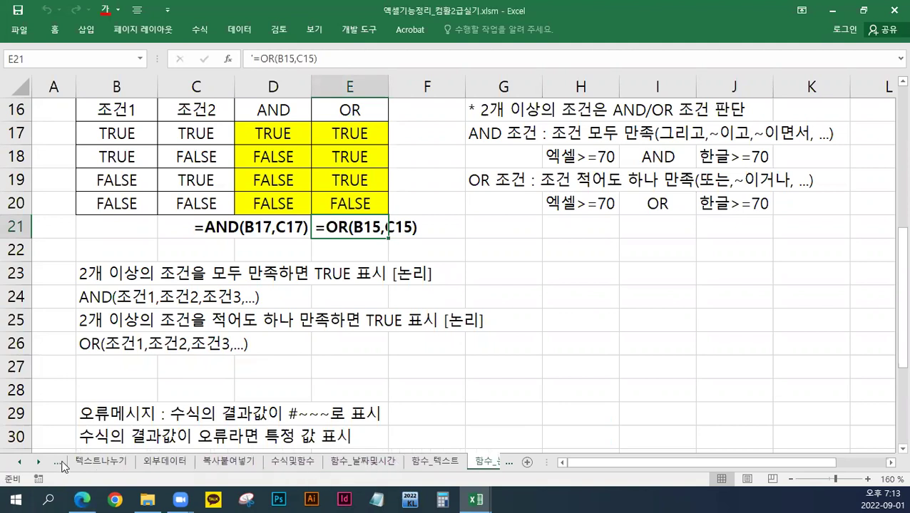
{"action": "left_click", "coordinate": [39, 464]}
{"action": "left_click", "coordinate": [38, 463]}
{"action": "left_click", "coordinate": [39, 464]}
{"action": "left_click", "coordinate": [478, 466]}
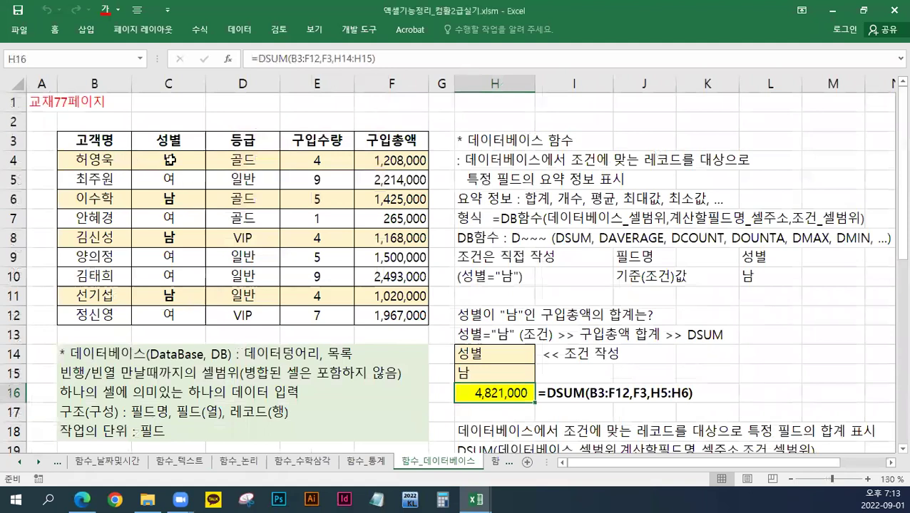
Examine the customer table B3:F12, the database function syntax notes and the criteria cells H14:H15.
{"action": "left_click_drag", "start_coordinate": [107, 142], "coordinate": [403, 319]}
{"action": "scroll", "coordinate": [464, 317], "scroll_direction": "down", "scroll_amount": 2}
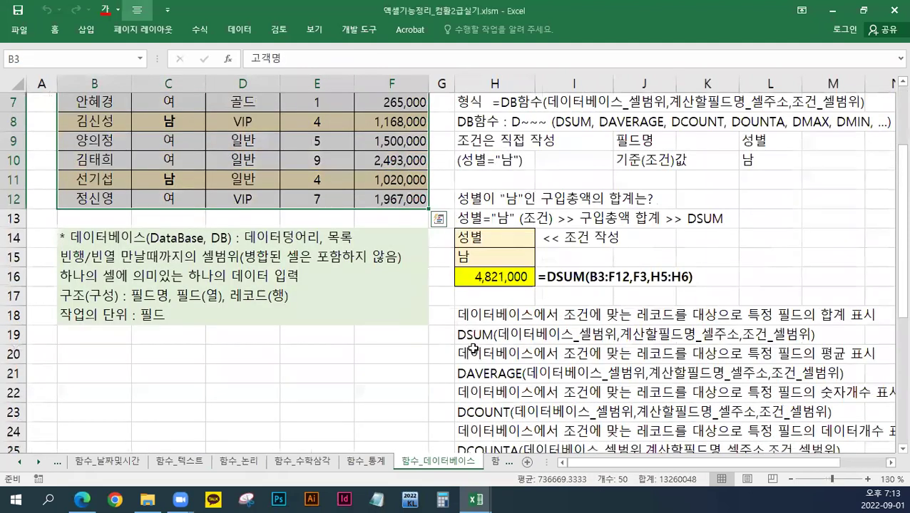
{"action": "scroll", "coordinate": [497, 369], "scroll_direction": "down", "scroll_amount": 1}
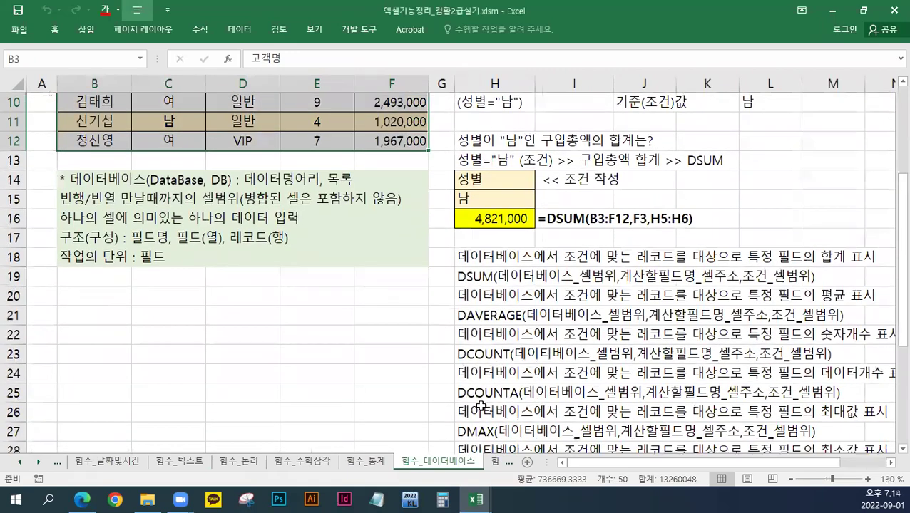
{"action": "scroll", "coordinate": [478, 403], "scroll_direction": "down", "scroll_amount": 1}
{"action": "scroll", "coordinate": [479, 420], "scroll_direction": "down", "scroll_amount": 1}
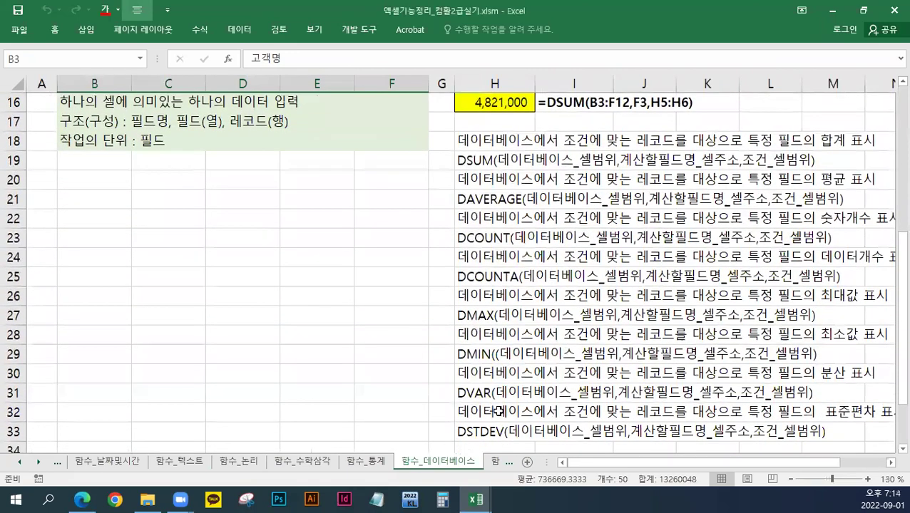
{"action": "scroll", "coordinate": [499, 411], "scroll_direction": "up", "scroll_amount": 2}
{"action": "scroll", "coordinate": [500, 412], "scroll_direction": "up", "scroll_amount": 3}
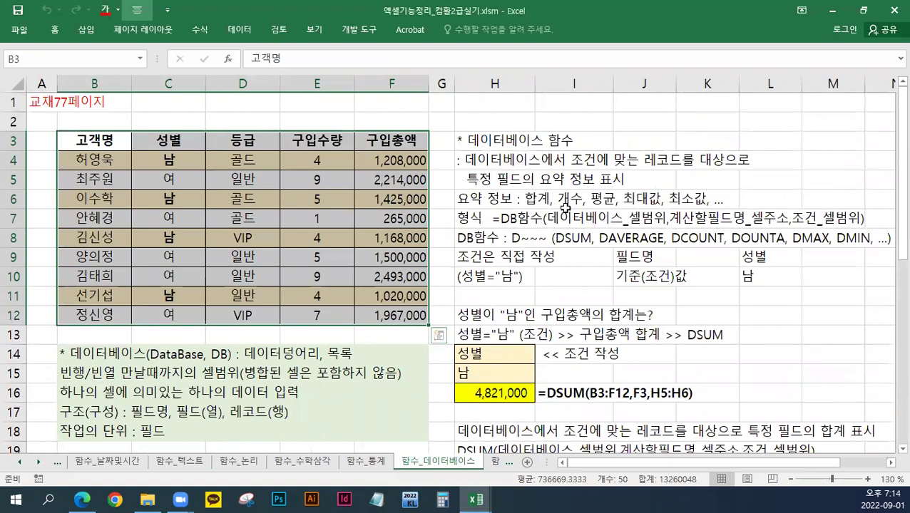
{"action": "left_click_drag", "start_coordinate": [512, 348], "coordinate": [498, 368]}
{"action": "left_click", "coordinate": [490, 352]}
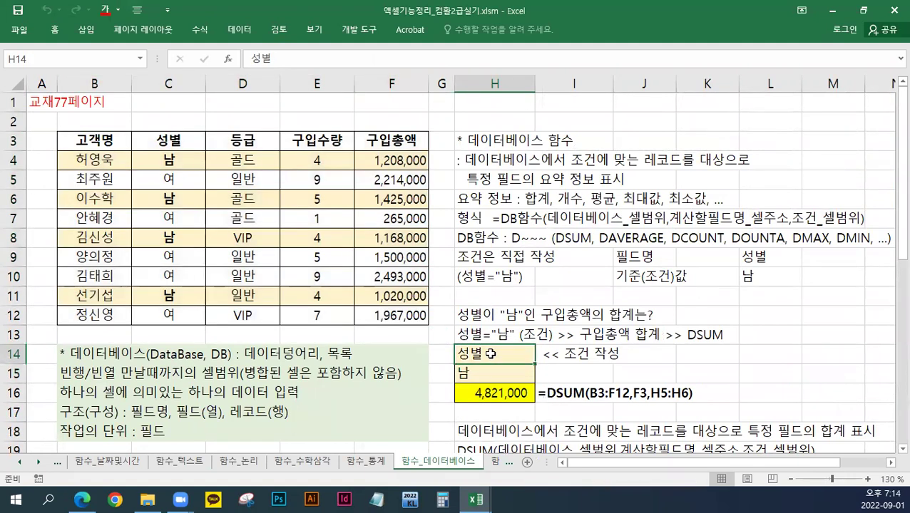
{"action": "left_click", "coordinate": [481, 373]}
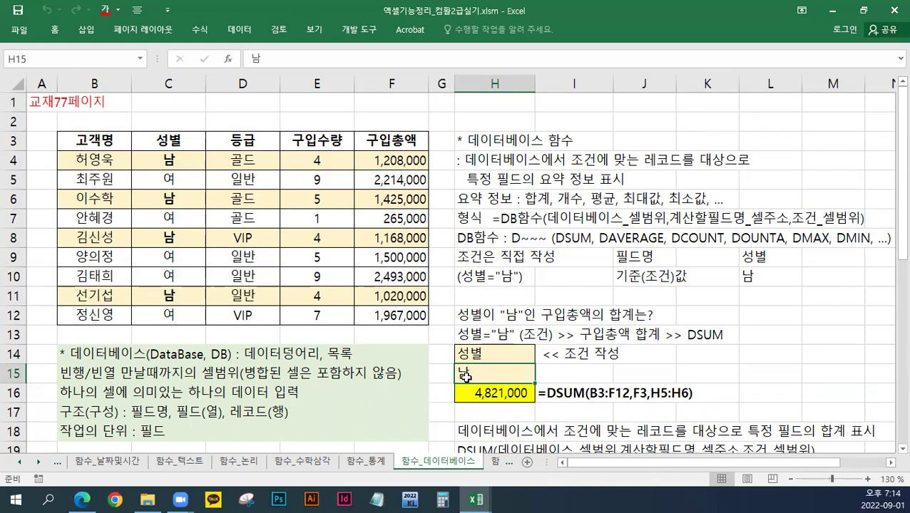
Try an equals sign in front of 남 in criteria cell H15, then remove it.
{"action": "double_click", "coordinate": [461, 374]}
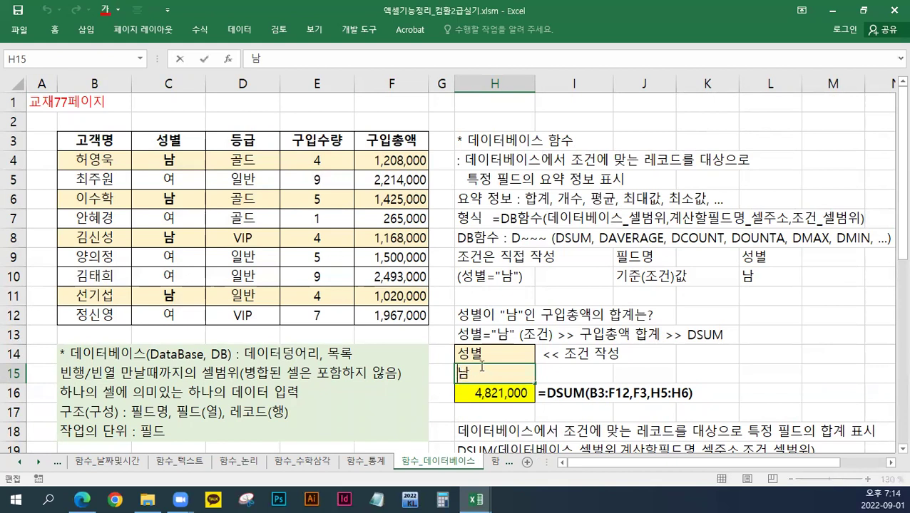
{"action": "type", "text": "="}
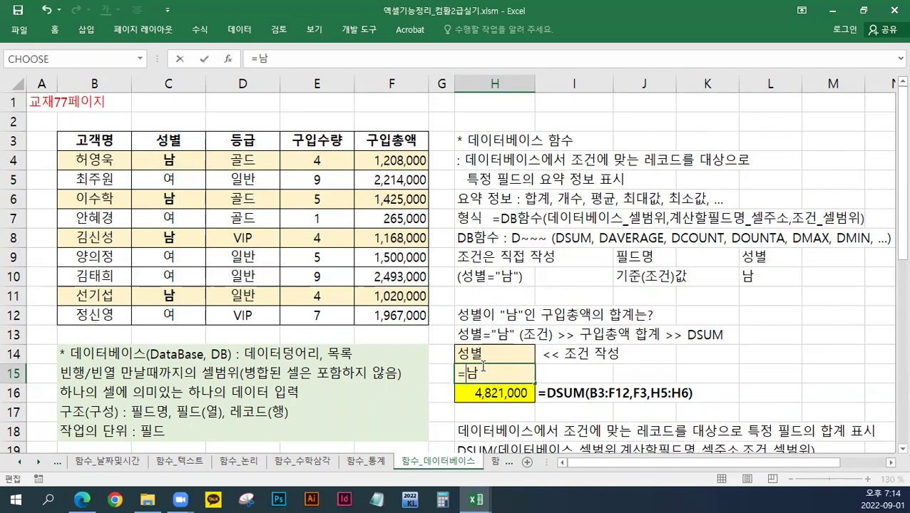
{"action": "key", "text": "BackSpace"}
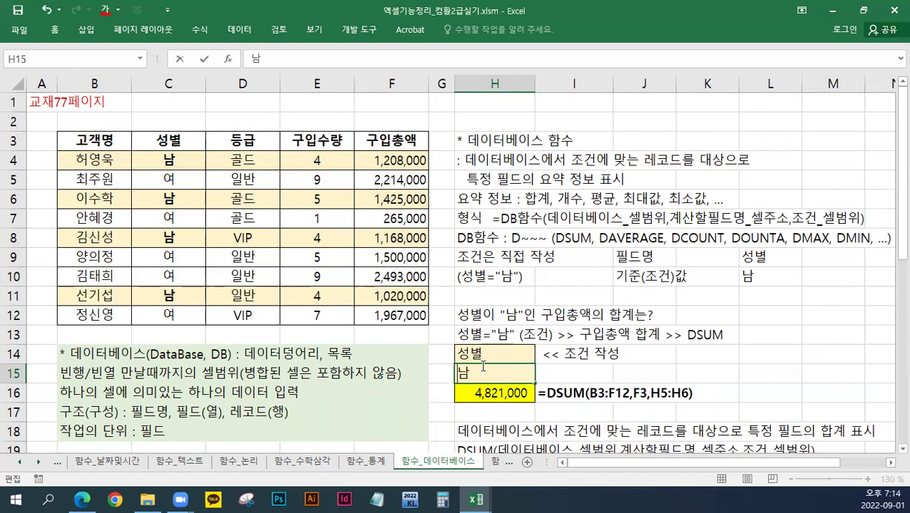
{"action": "left_click", "coordinate": [566, 367]}
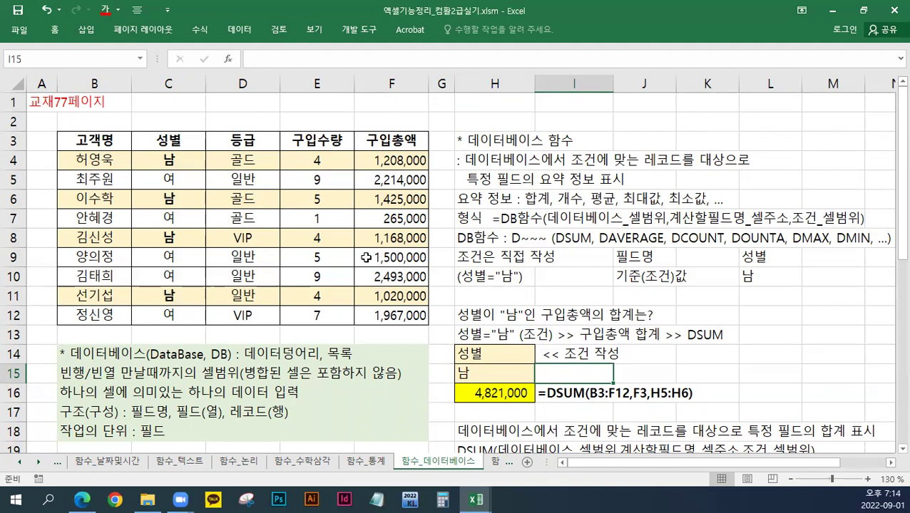
Review the DB function argument format together with the criteria range H14:H15.
{"action": "left_click", "coordinate": [902, 448]}
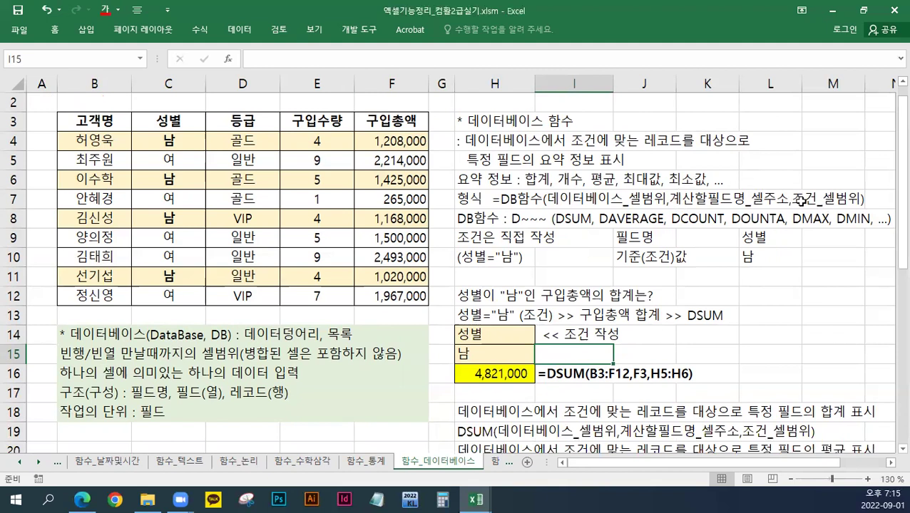
{"action": "left_click_drag", "start_coordinate": [508, 332], "coordinate": [503, 352]}
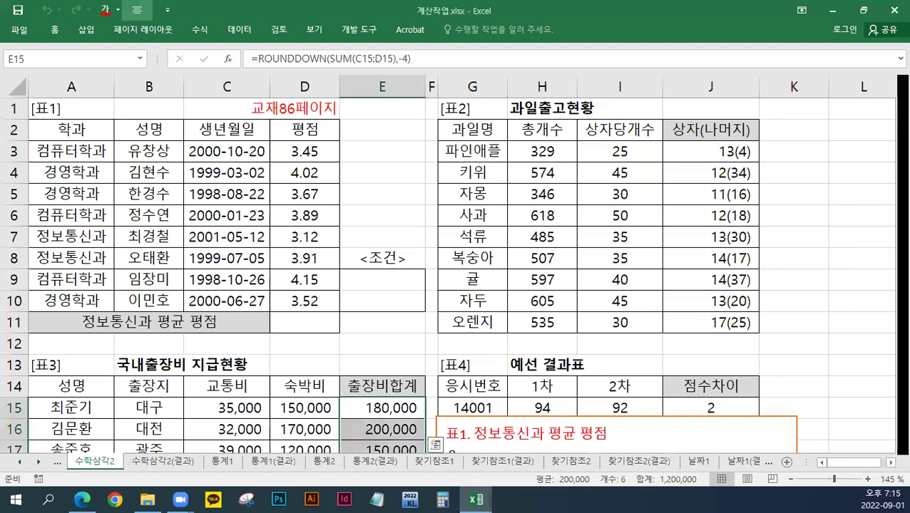
Return to the 수학삼각2 sheet of the 계산작업.xlsx workbook.
{"action": "key", "text": "alt+Tab"}
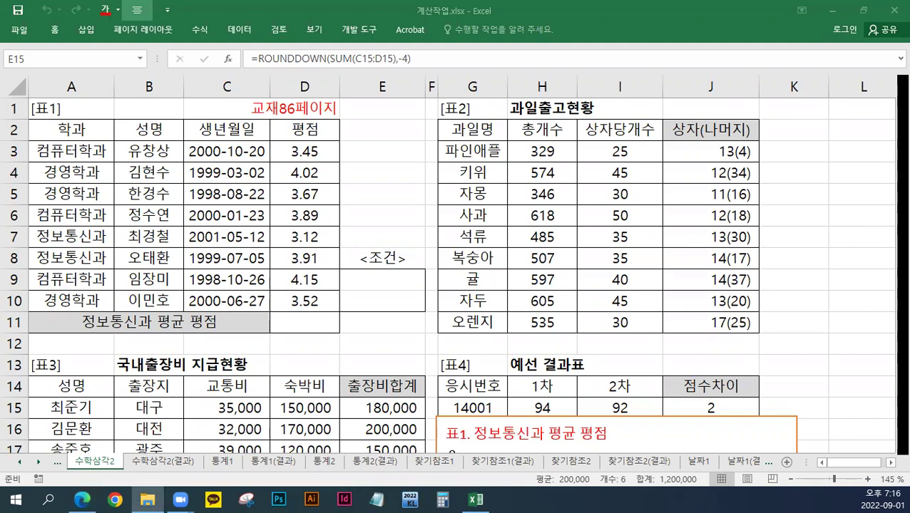
{"action": "left_click", "coordinate": [475, 500]}
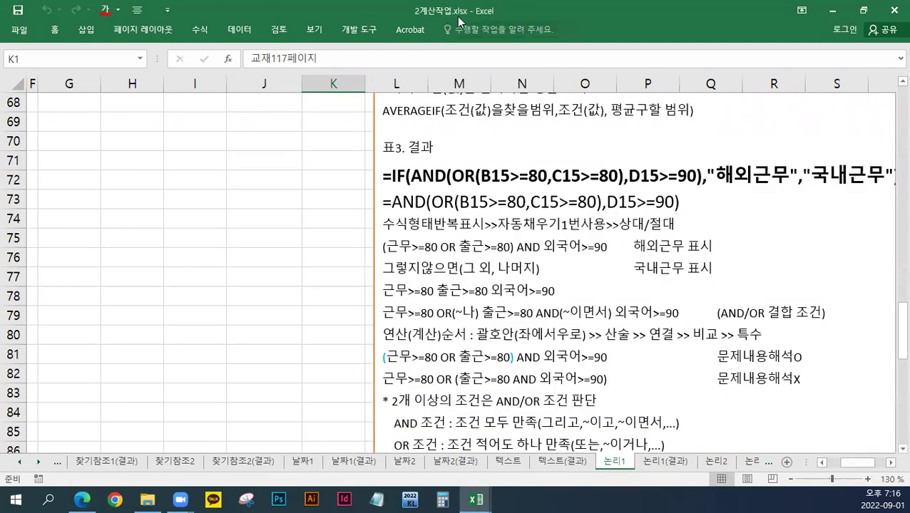
{"action": "key", "text": "alt+Tab"}
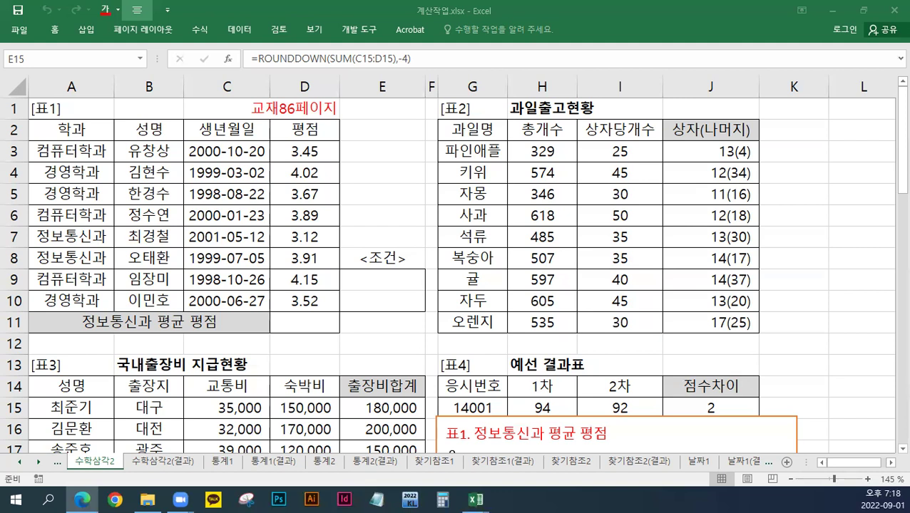
{"action": "key", "text": "alt+Tab"}
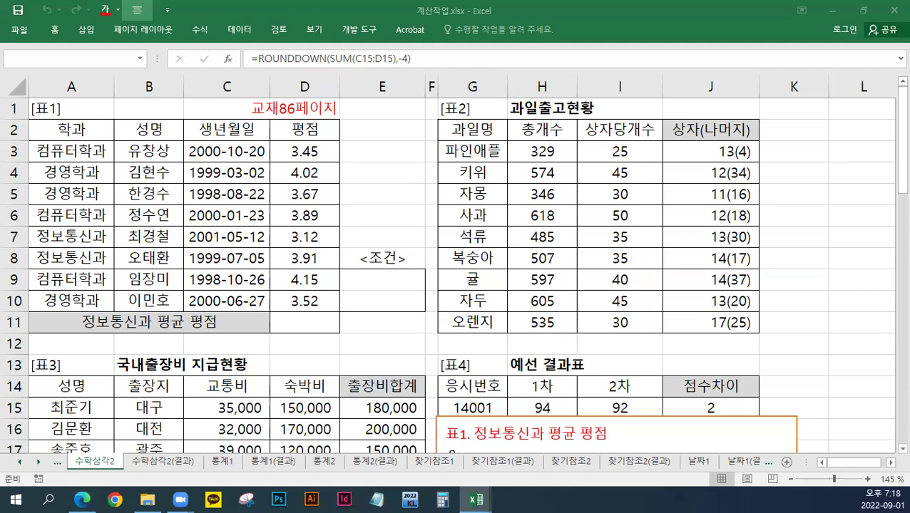
Move the notes text box up beside 표1 and add condition-function, DAVERAGE(데이터베이스_셀범위,계산할필드명_셀주소,조건_셀범위), 반올림 표시 and ROUND(숫자,자릿수) notes under its 표1 heading.
{"action": "left_click", "coordinate": [676, 422]}
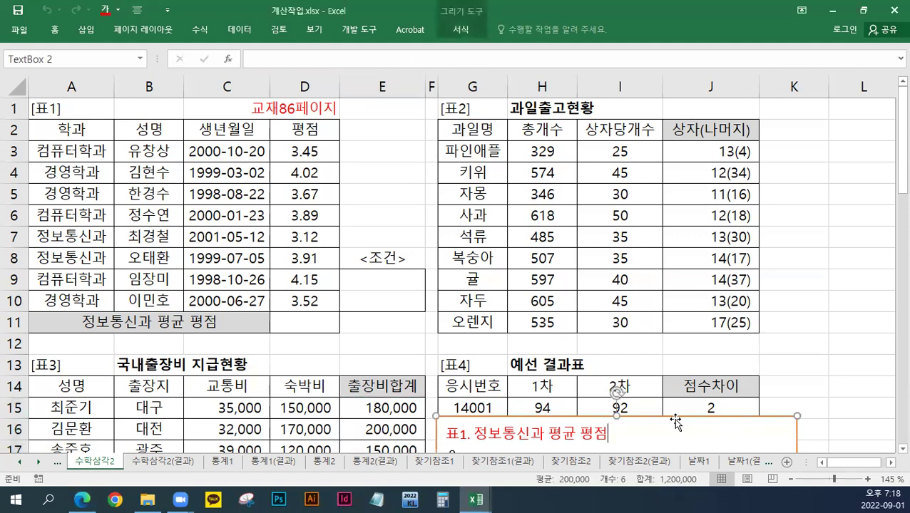
{"action": "left_click_drag", "start_coordinate": [676, 422], "coordinate": [673, 163]}
{"action": "left_click", "coordinate": [470, 198]}
{"action": "key", "text": "BackSpace"}
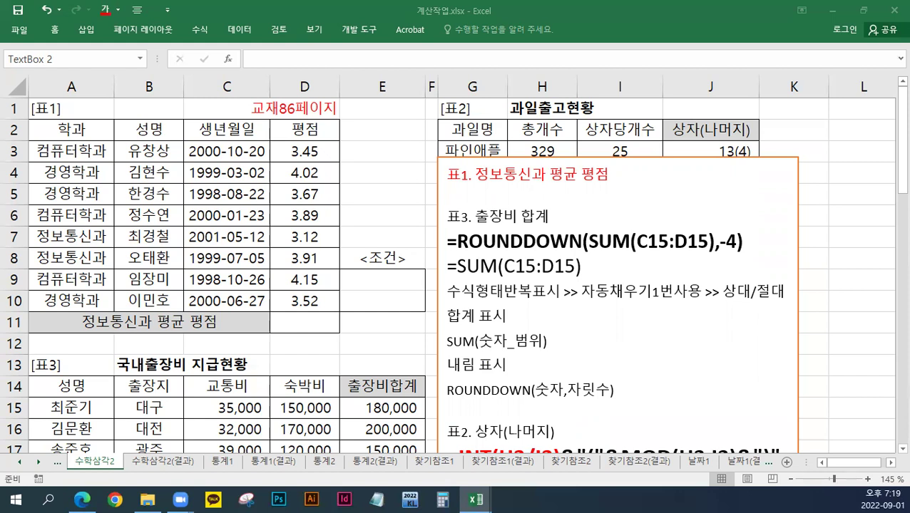
{"action": "left_click", "coordinate": [451, 191]}
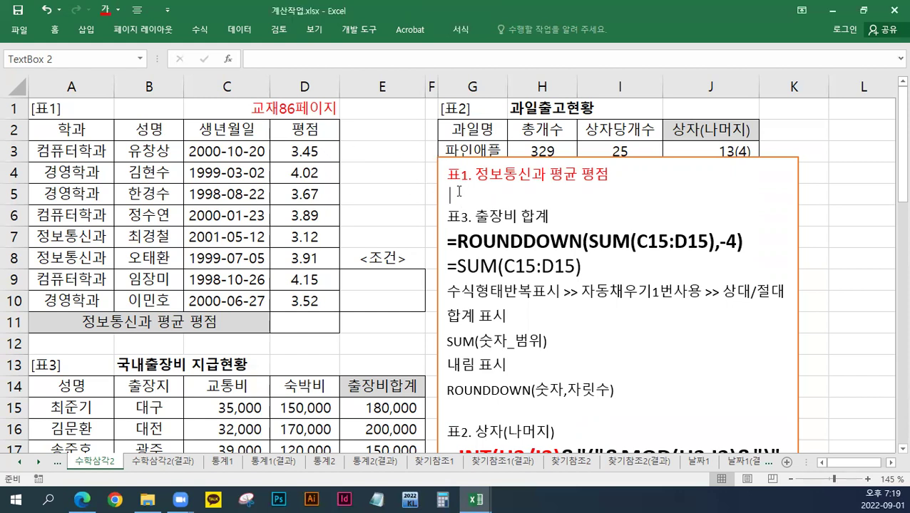
{"action": "type", "text": "조건 처리 함수 : 데이터베이스 함수(D~~~), 조건부 함수 (~~~IF, ~~~IFS) 데이터베이스에서 조건에 맞는 레코드를 대상으로 특정 필드의 평균 표시 DAVERAGE(데이터베이스_셀범위,계산할필드명_셀주소,조건_셀범위) 반올림 표시 ROUND(숫자,자릿수)"}
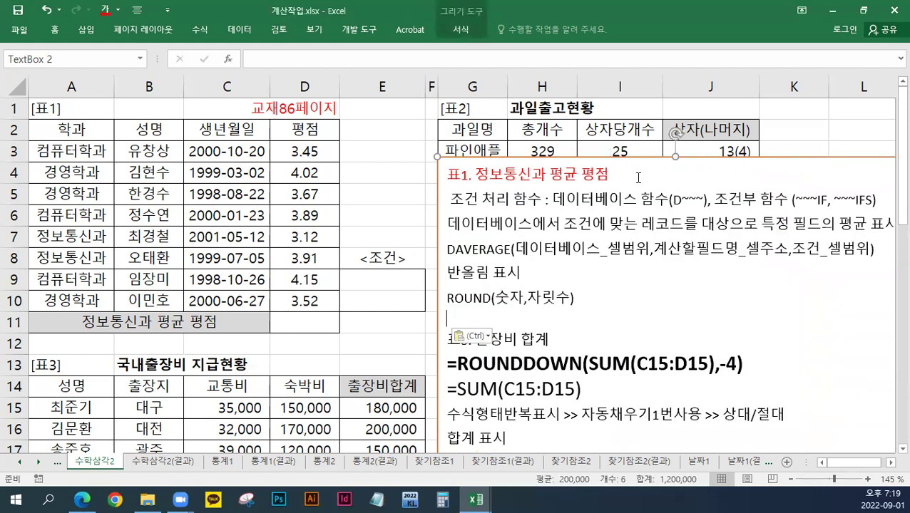
Insert the line 학과="정보통신과" (조건) >> 평점 평균 >> AVERAGEIF, DAVERAGE above the 조건 처리 함수 note.
{"action": "key", "text": "alt+Tab"}
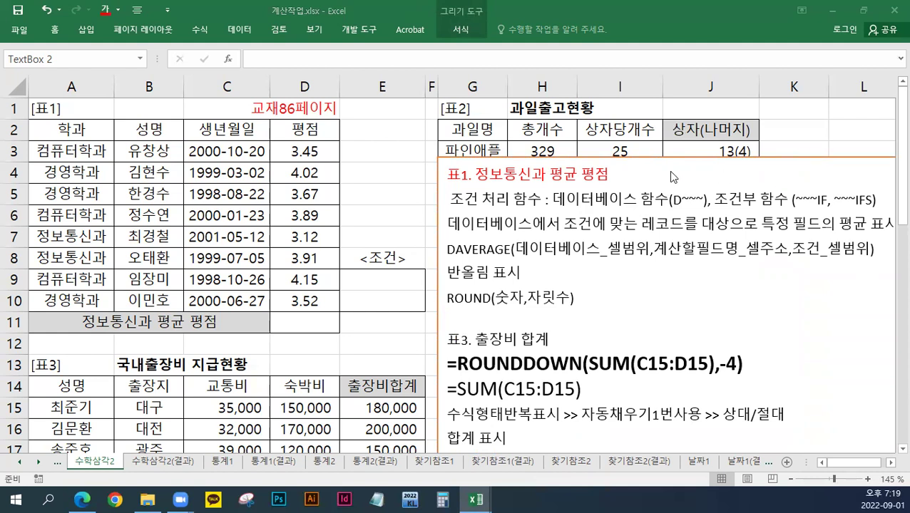
{"action": "left_click", "coordinate": [451, 200]}
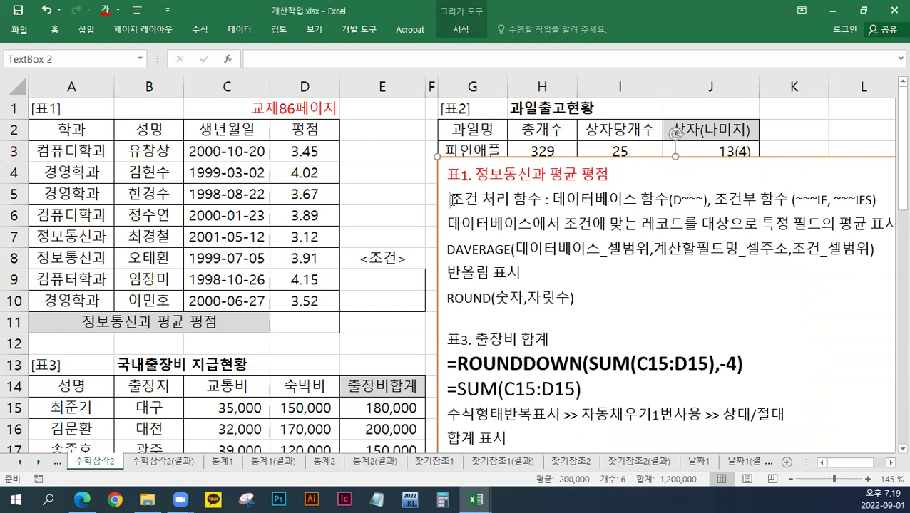
{"action": "type", "text": "학과=\"정보통신과\" (조건) >> 평점 평균 >> AVERAGEIF, DAVERAGE"}
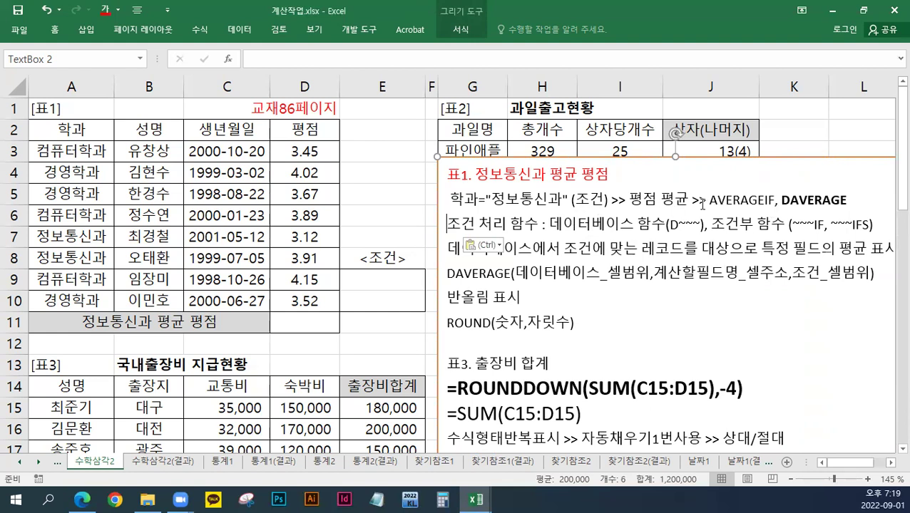
Compare AVERAGEIF and DAVERAGE in the 표1 notes with the <조건> area at E9 and the DAVERAGE syntax line.
{"action": "left_click", "coordinate": [793, 482]}
{"action": "left_click", "coordinate": [792, 482]}
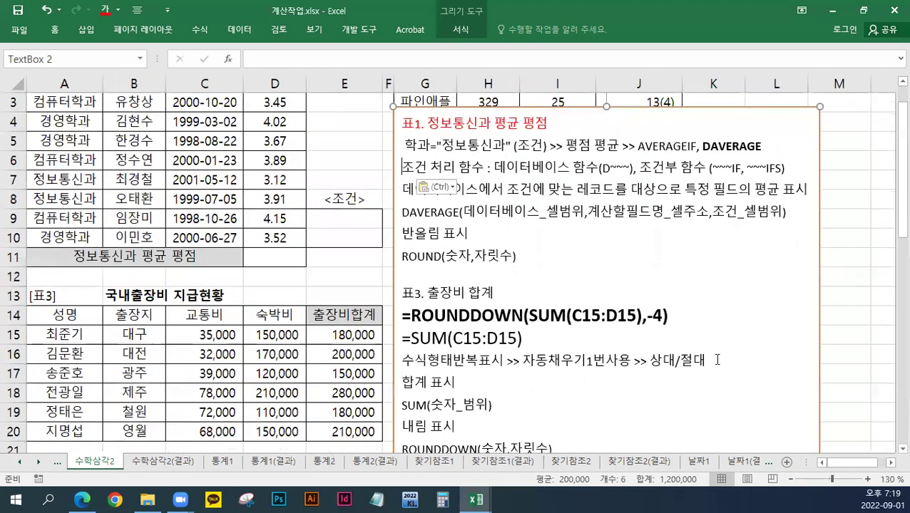
{"action": "scroll", "coordinate": [705, 303], "scroll_direction": "up", "scroll_amount": 1}
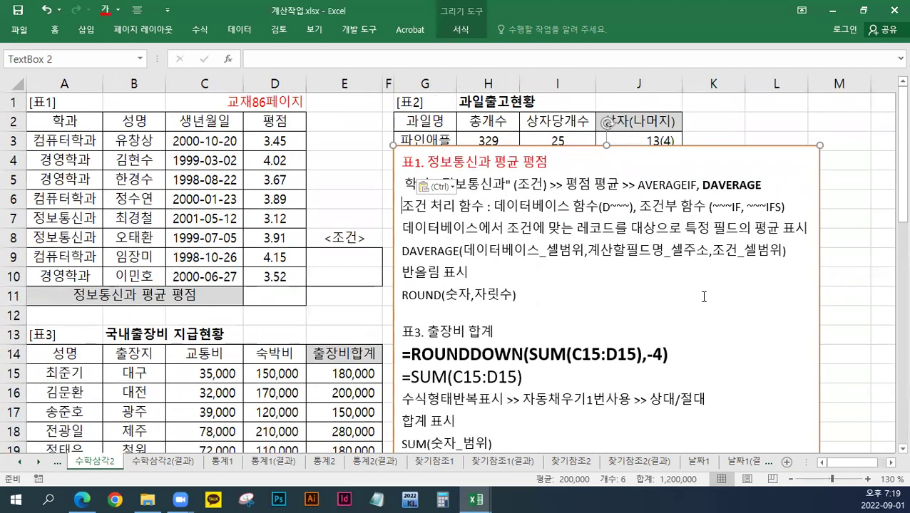
{"action": "left_click_drag", "start_coordinate": [702, 184], "coordinate": [762, 185]}
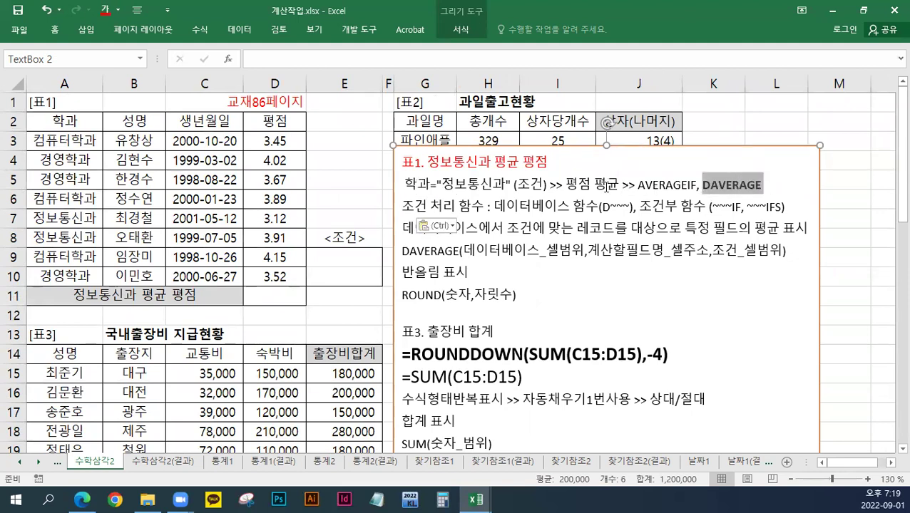
{"action": "left_click_drag", "start_coordinate": [637, 185], "coordinate": [695, 187]}
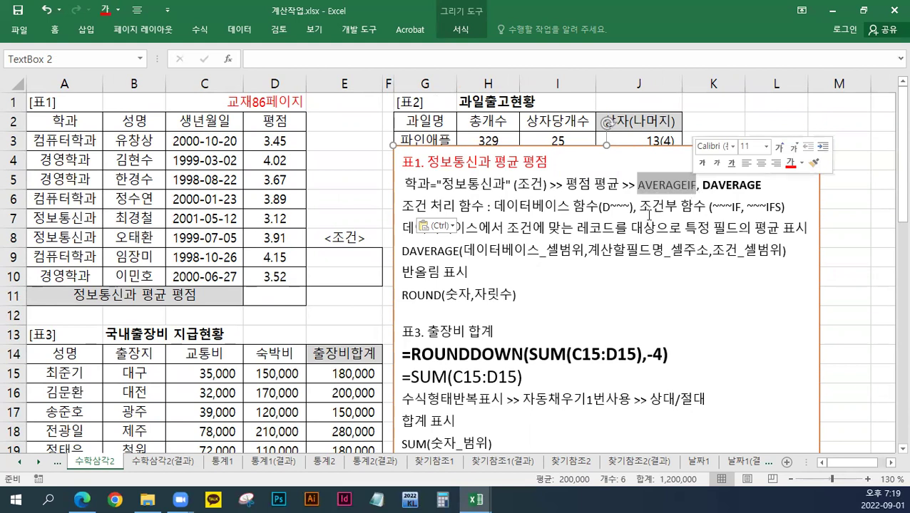
{"action": "left_click", "coordinate": [527, 223]}
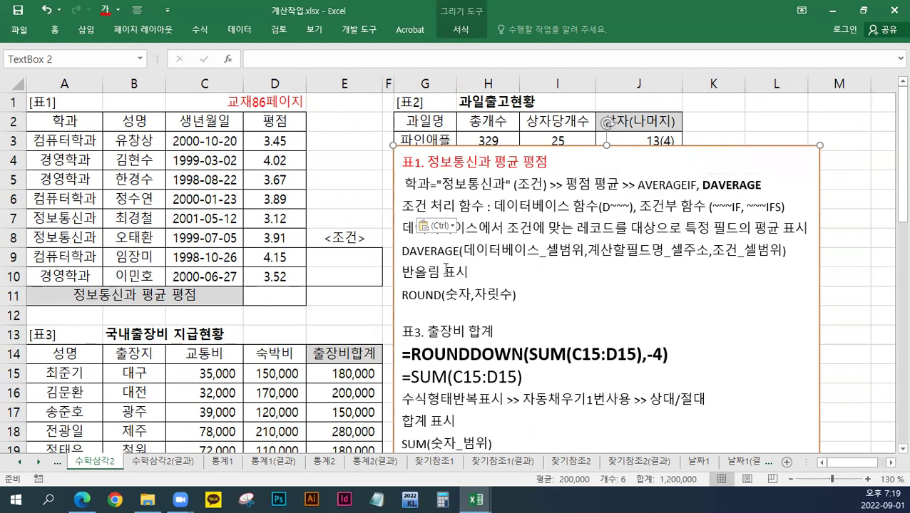
{"action": "left_click", "coordinate": [346, 262]}
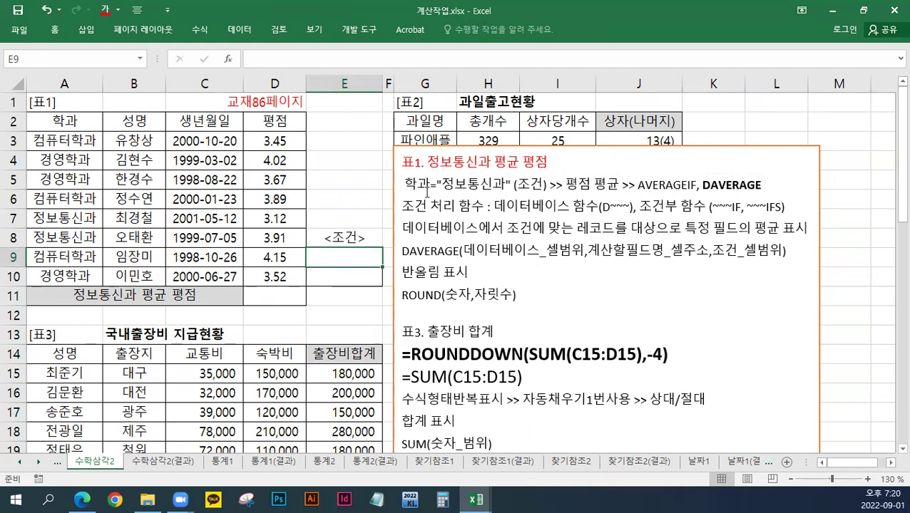
{"action": "left_click_drag", "start_coordinate": [401, 251], "coordinate": [456, 251]}
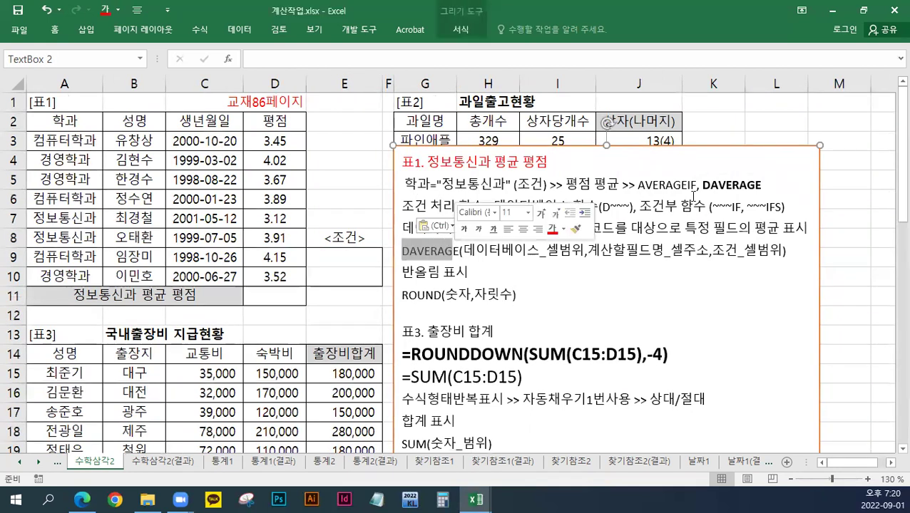
{"action": "left_click_drag", "start_coordinate": [702, 185], "coordinate": [760, 184]}
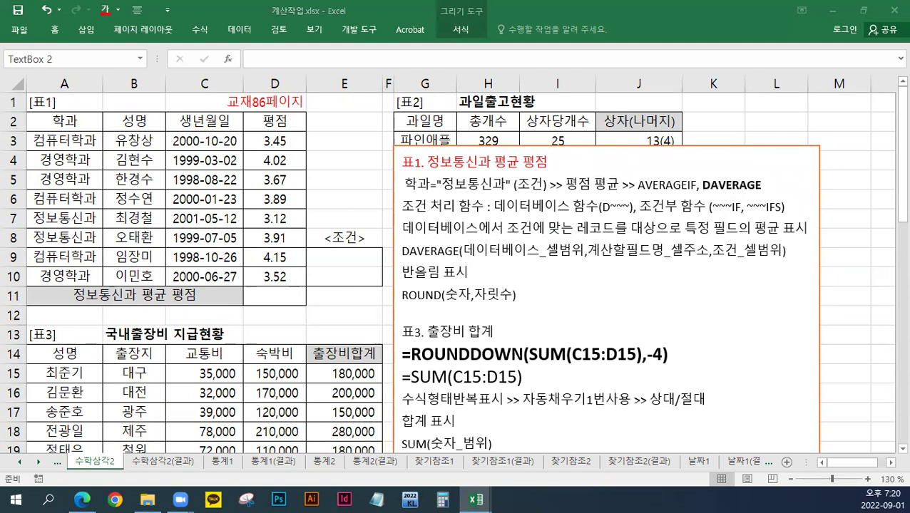
Add the note 조건 작성 >> 특정 셀 범위 O with 필드명 학과 and 조건(기준)값 정보통신과, and make the 표1 heading text black.
{"action": "left_click", "coordinate": [404, 184]}
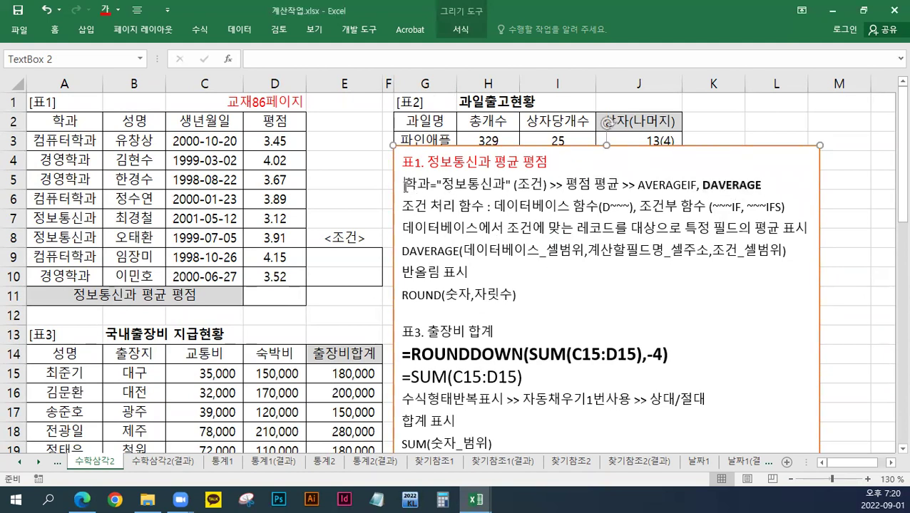
{"action": "type", "text": "조건 작성 >> 특정 셀 범위 O\t필드명\t학과 \t조건(기준)값\t정보통신과"}
{"action": "triple_click", "coordinate": [462, 162]}
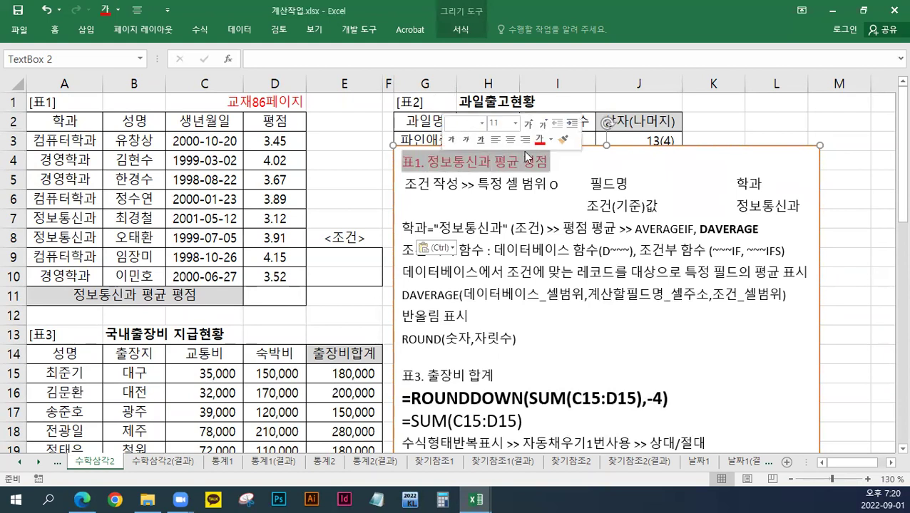
{"action": "left_click", "coordinate": [550, 140]}
{"action": "left_click", "coordinate": [557, 160]}
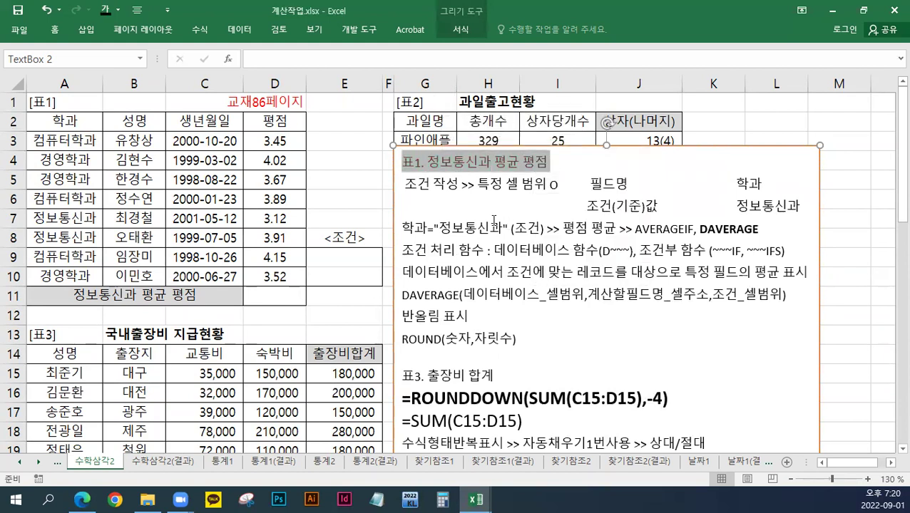
{"action": "left_click", "coordinate": [588, 184]}
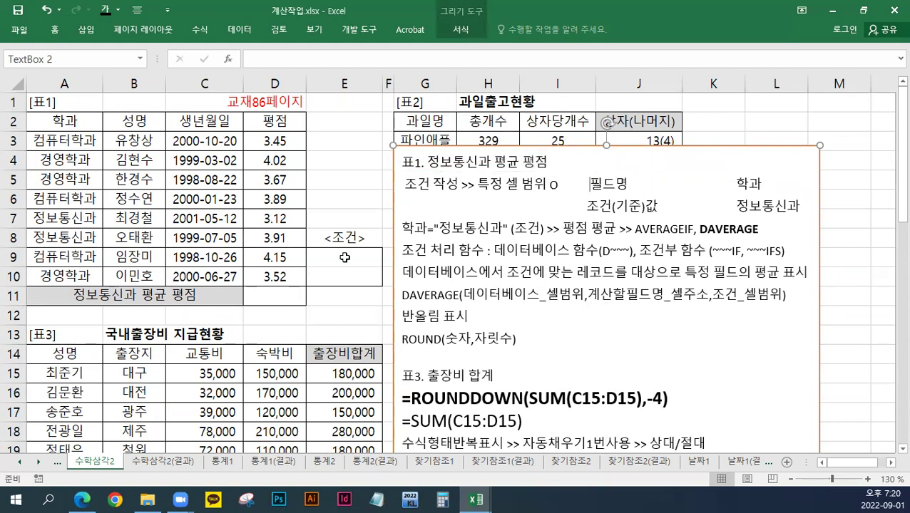
Fill the <조건> criteria range with the field name 학과 in E9 and the value 정보통신과 in E10.
{"action": "left_click_drag", "start_coordinate": [335, 260], "coordinate": [336, 276]}
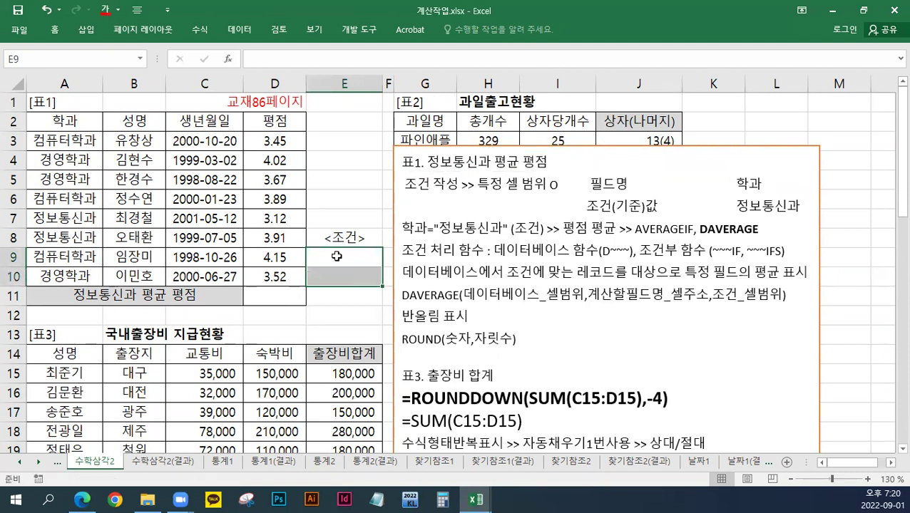
{"action": "left_click", "coordinate": [345, 256]}
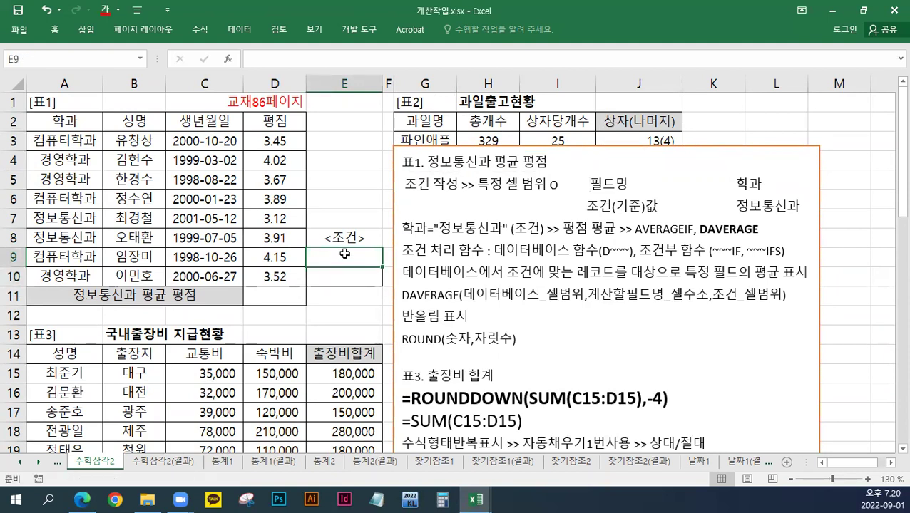
{"action": "type", "text": "gkr"}
{"action": "key", "text": "BackSpace"}
{"action": "key", "text": "BackSpace"}
{"action": "key", "text": "BackSpace"}
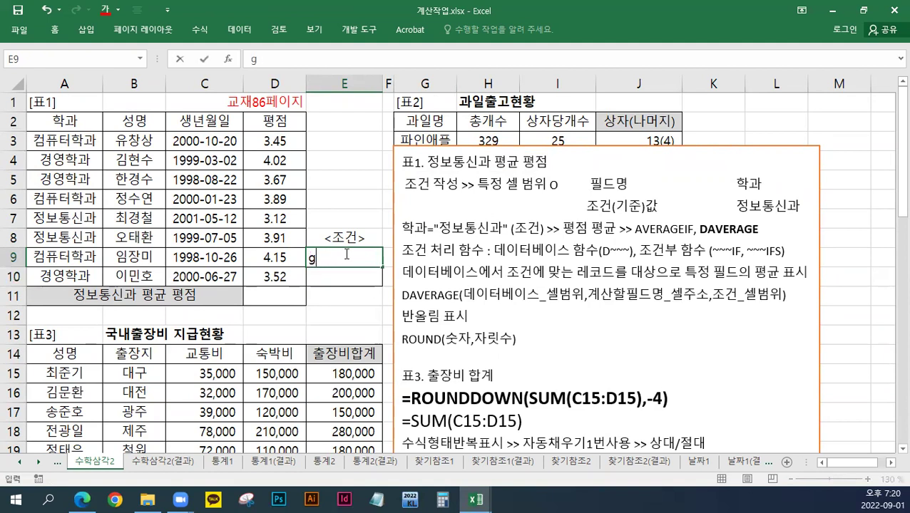
{"action": "type", "text": "학과"}
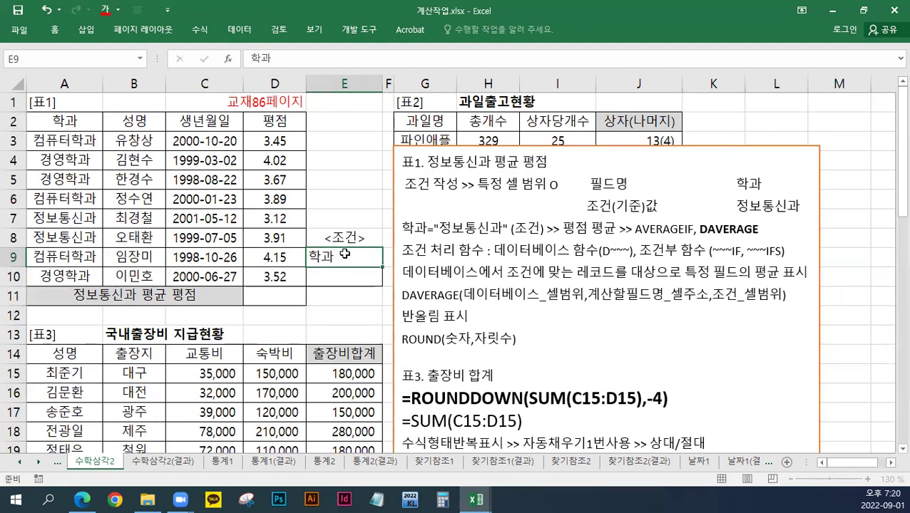
{"action": "key", "text": "Return"}
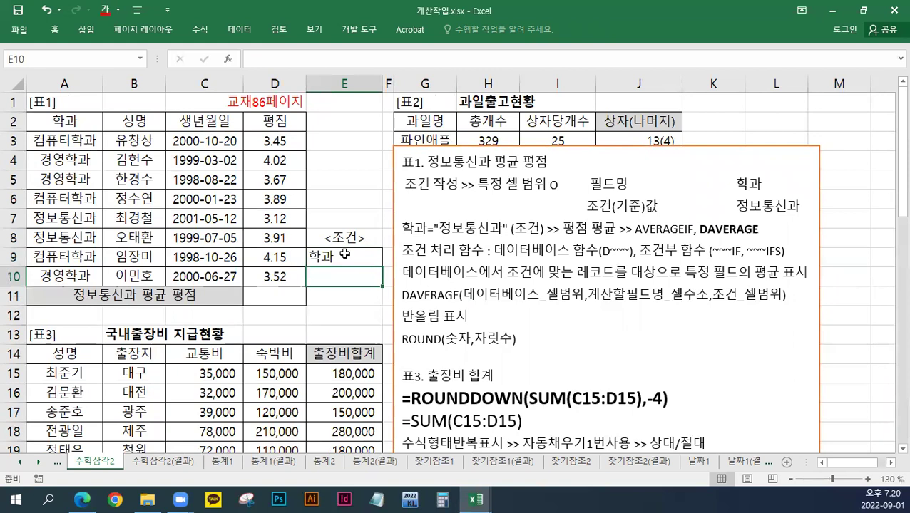
{"action": "type", "text": "정보통신고"}
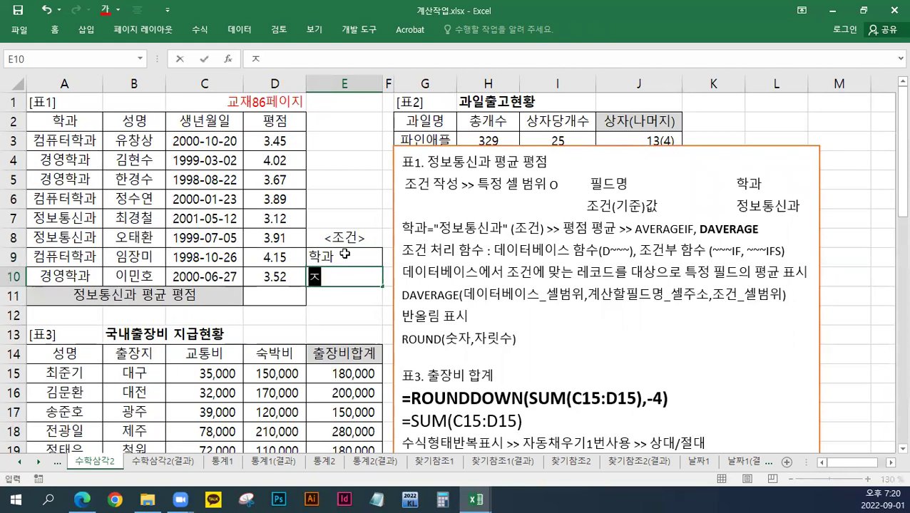
{"action": "type", "text": "ㅏ"}
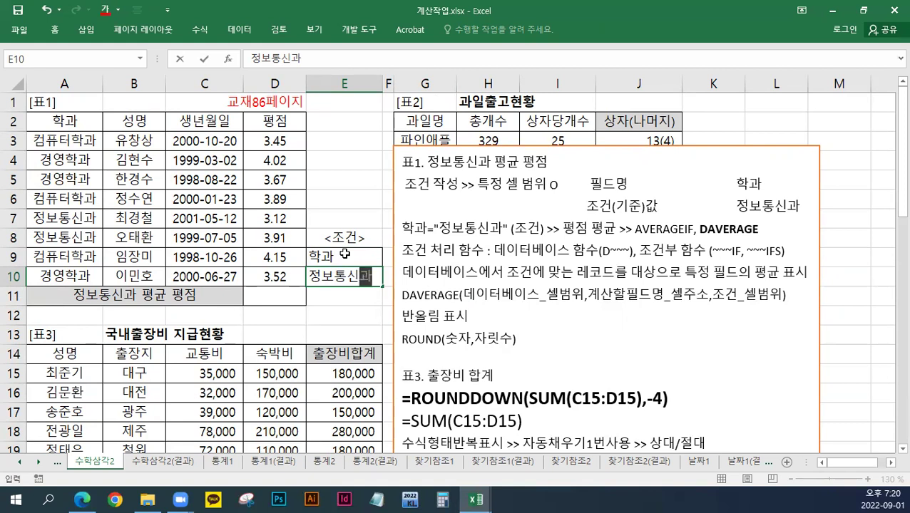
{"action": "key", "text": "Return"}
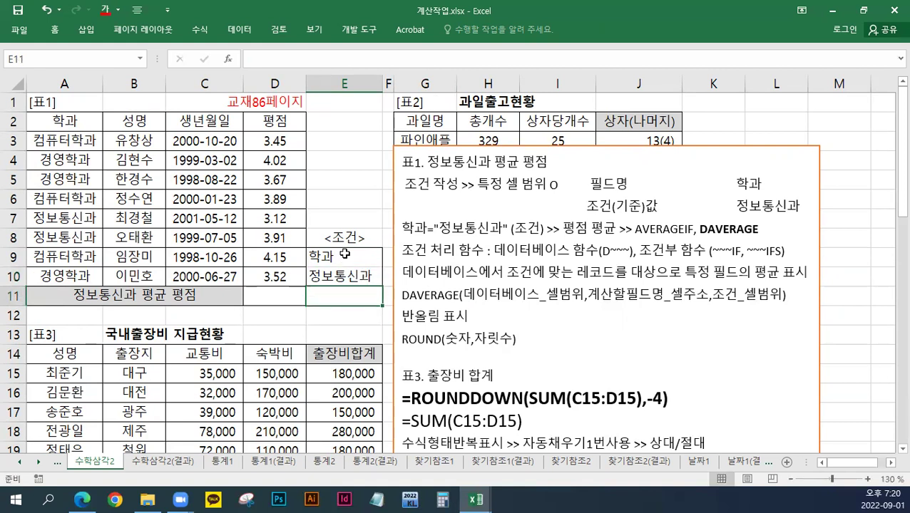
Calculate the 정보통신과 average grade in D11 with =DAVERAGE(A2:D10,D2,E9:E10).
{"action": "left_click", "coordinate": [269, 292]}
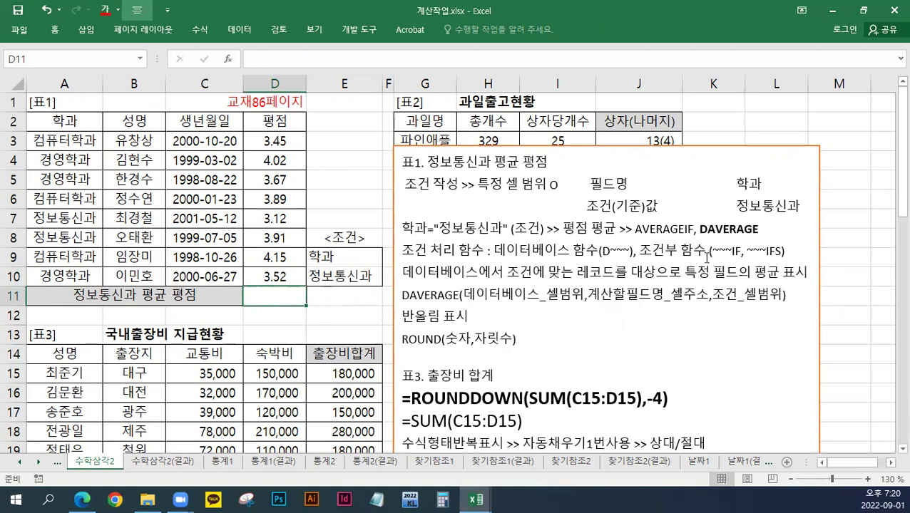
{"action": "type", "text": "=d"}
{"action": "key", "text": "BackSpace"}
{"action": "type", "text": "DA"}
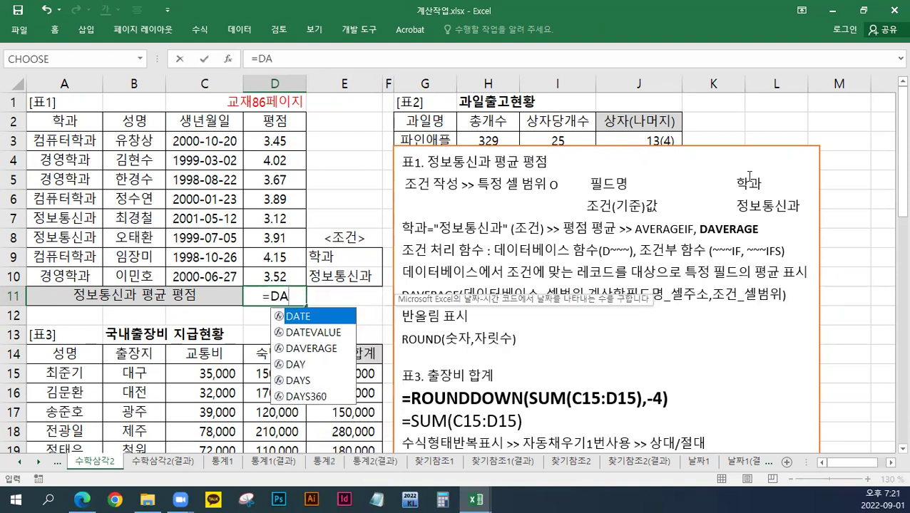
{"action": "type", "text": "VER"}
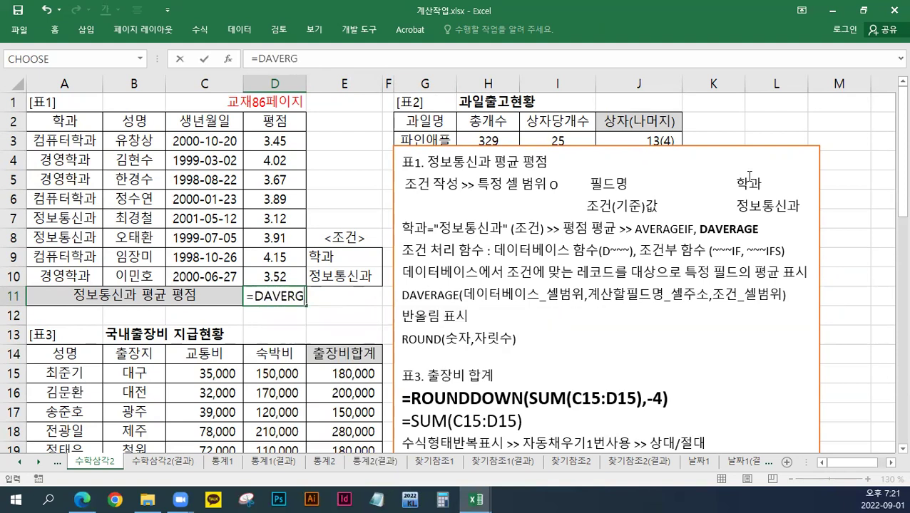
{"action": "type", "text": "AGE("}
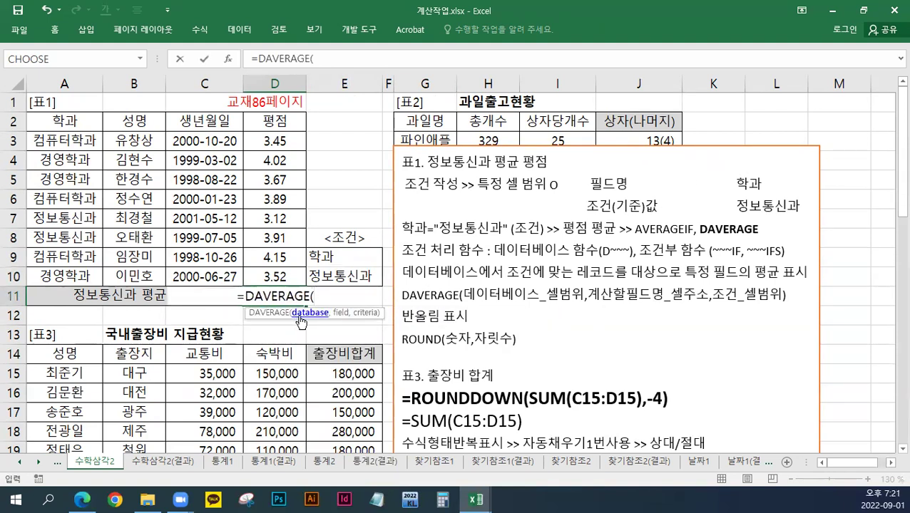
{"action": "left_click_drag", "start_coordinate": [72, 127], "coordinate": [253, 268]}
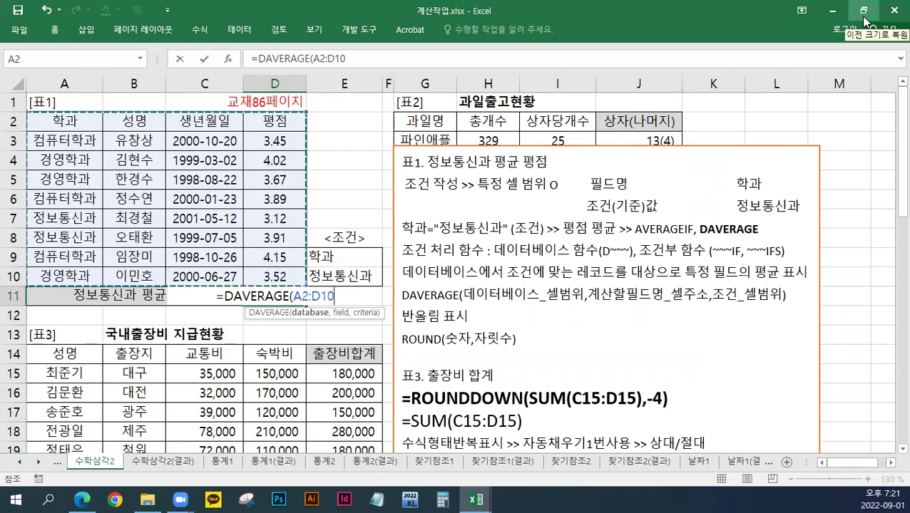
{"action": "type", "text": ","}
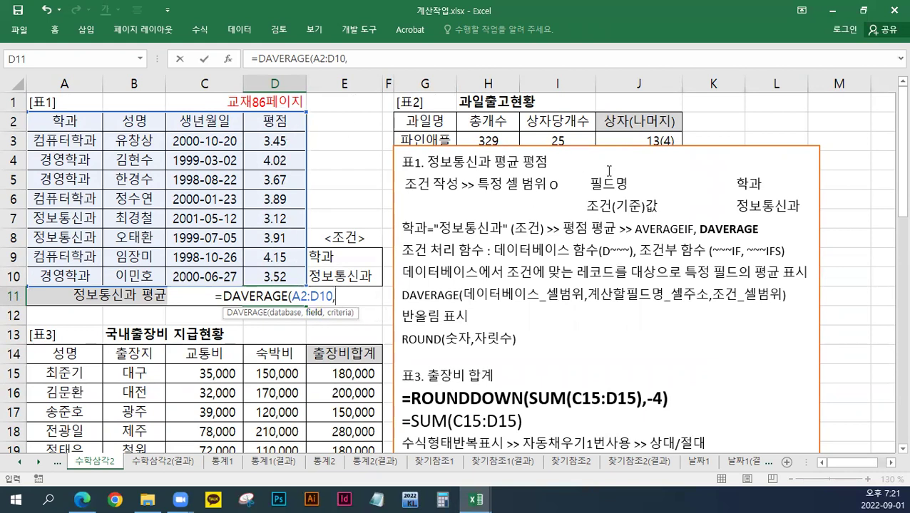
{"action": "left_click", "coordinate": [289, 127]}
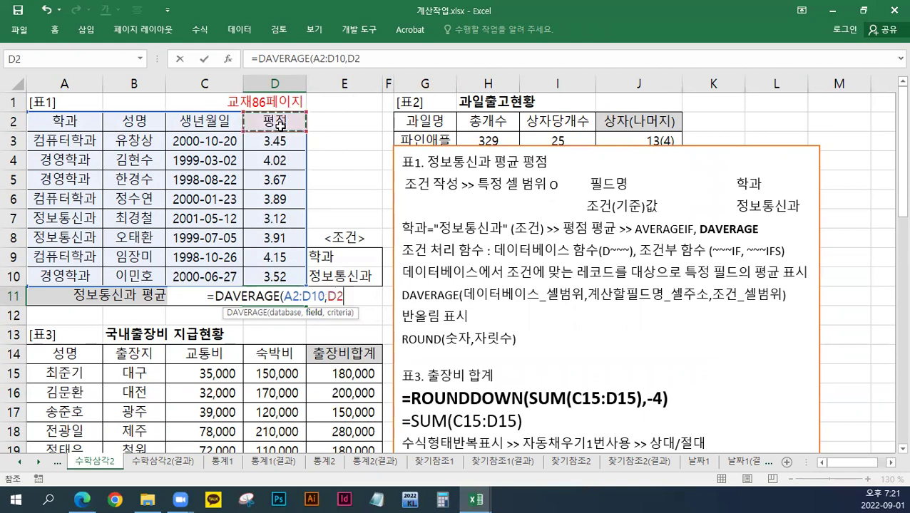
{"action": "type", "text": ","}
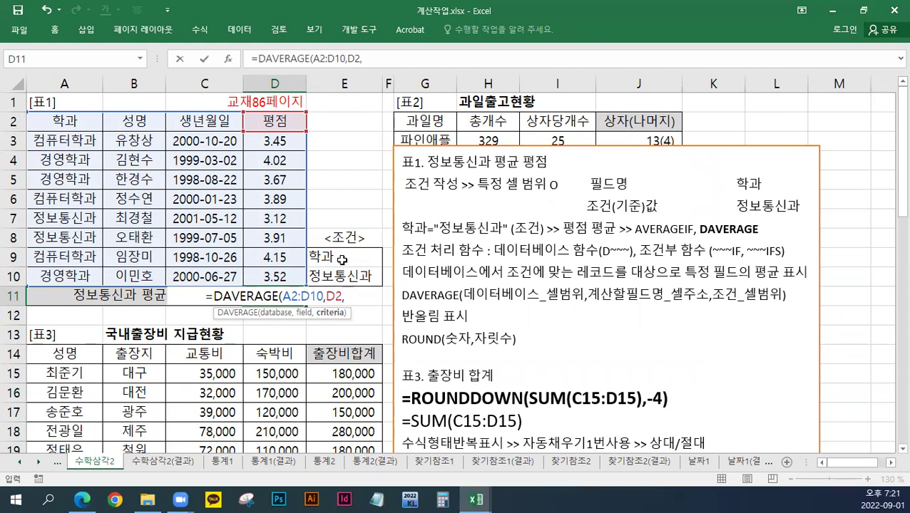
{"action": "left_click_drag", "start_coordinate": [340, 261], "coordinate": [344, 273]}
{"action": "type", "text": ")"}
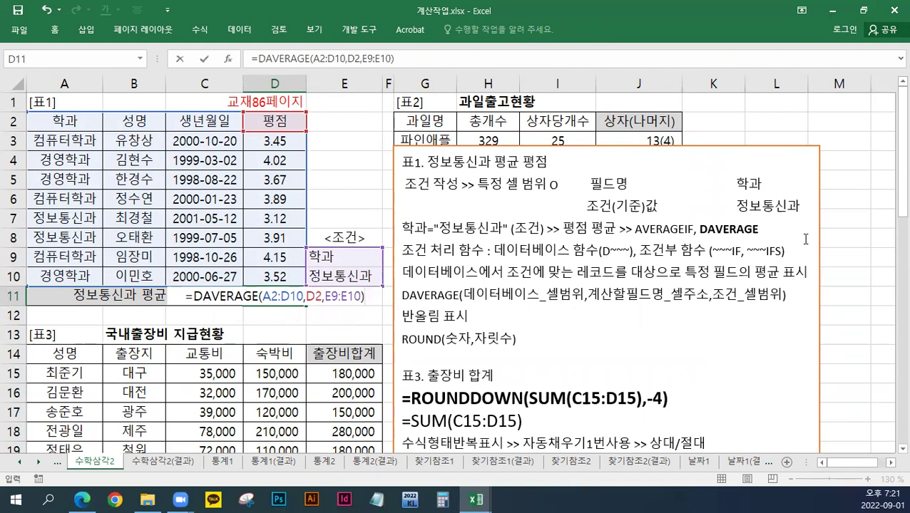
{"action": "key", "text": "Return"}
{"action": "key", "text": "Up"}
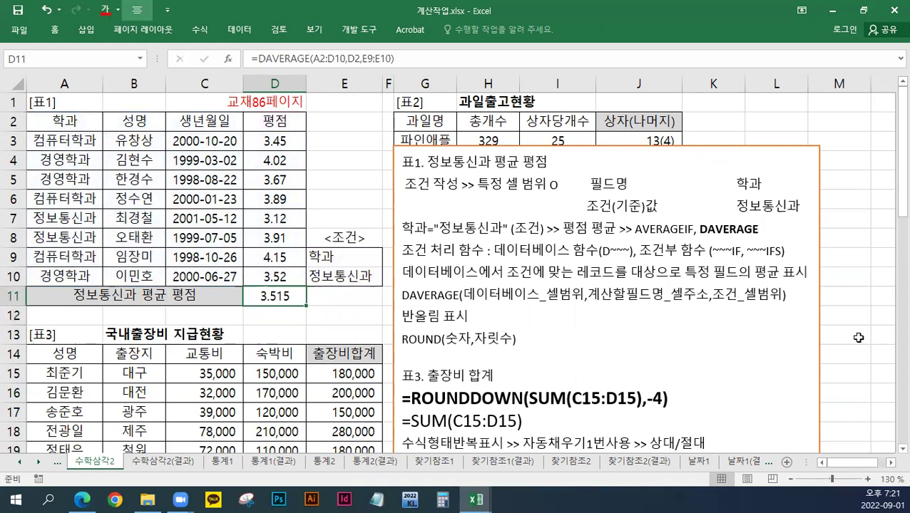
Wrap the DAVERAGE formula in D11 in ROUND with 2 decimal places: =ROUND(DAVERAGE(A2:D10,D2,E9:E10),2).
{"action": "key", "text": "F2"}
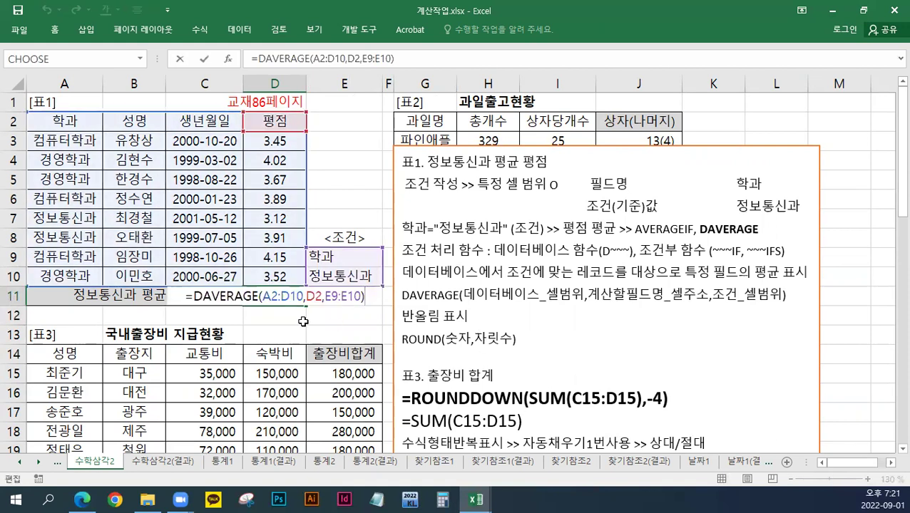
{"action": "left_click", "coordinate": [194, 296]}
{"action": "type", "text": "ROUND"}
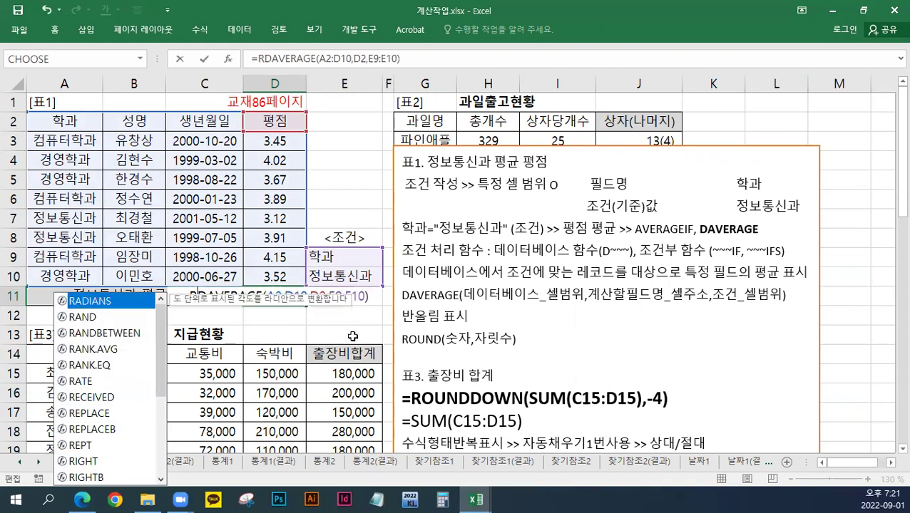
{"action": "type", "text": "("}
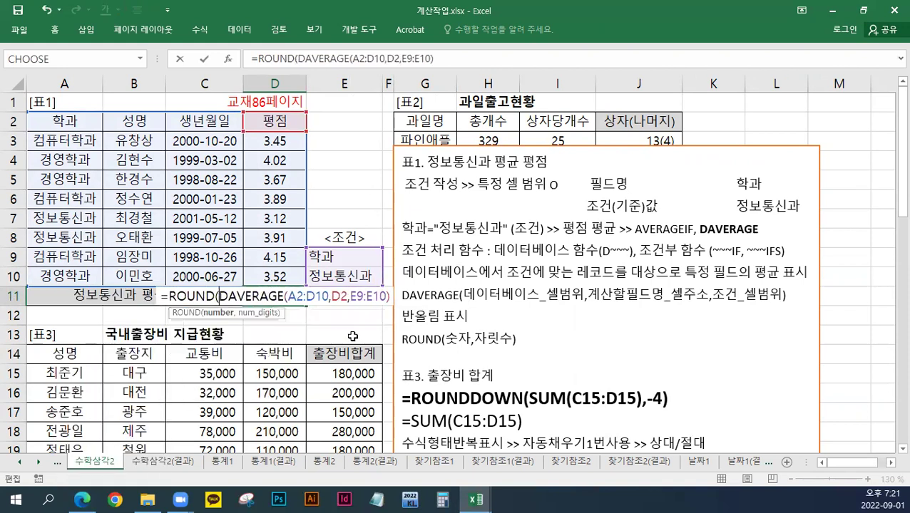
{"action": "left_click_drag", "start_coordinate": [309, 296], "coordinate": [395, 295]}
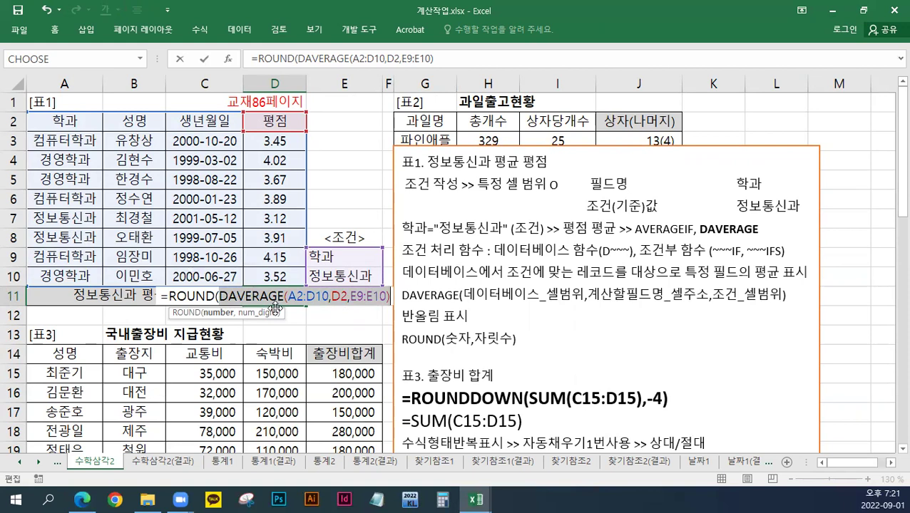
{"action": "left_click", "coordinate": [391, 298]}
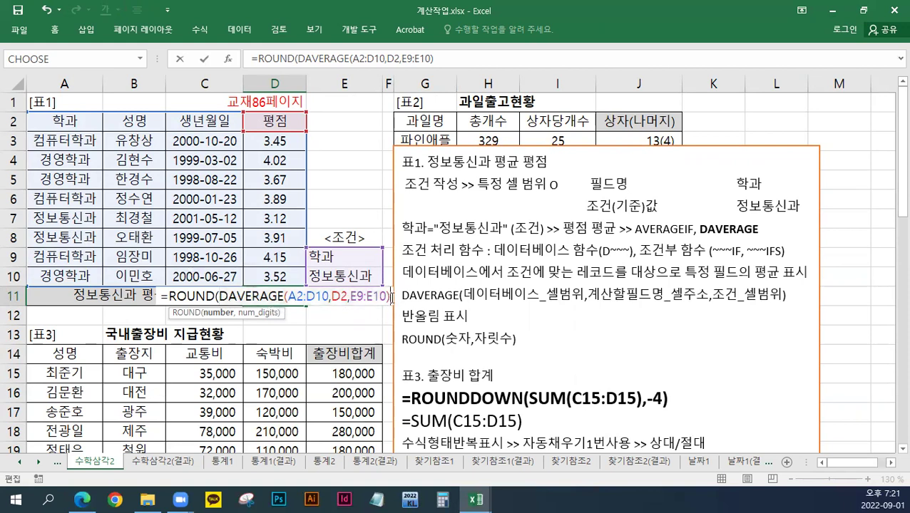
{"action": "type", "text": ","}
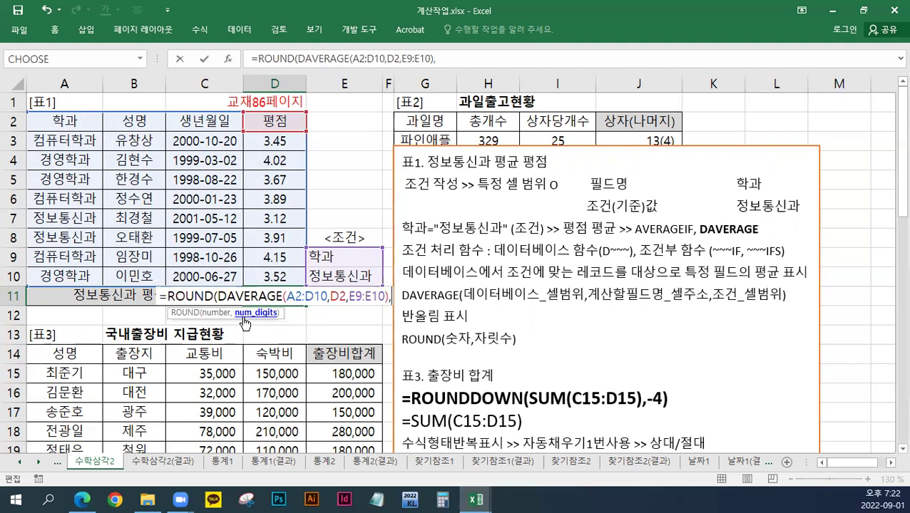
{"action": "type", "text": "2"}
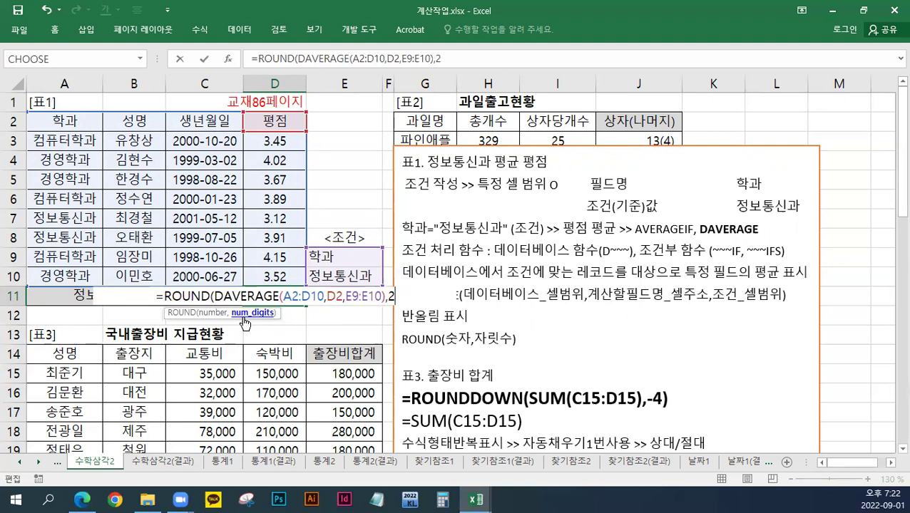
{"action": "type", "text": ")"}
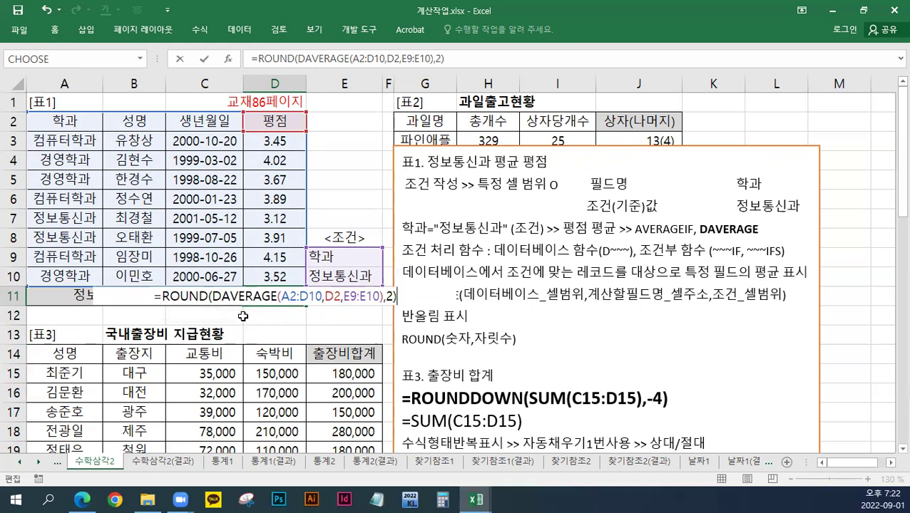
{"action": "key", "text": "Return"}
{"action": "key", "text": "Up"}
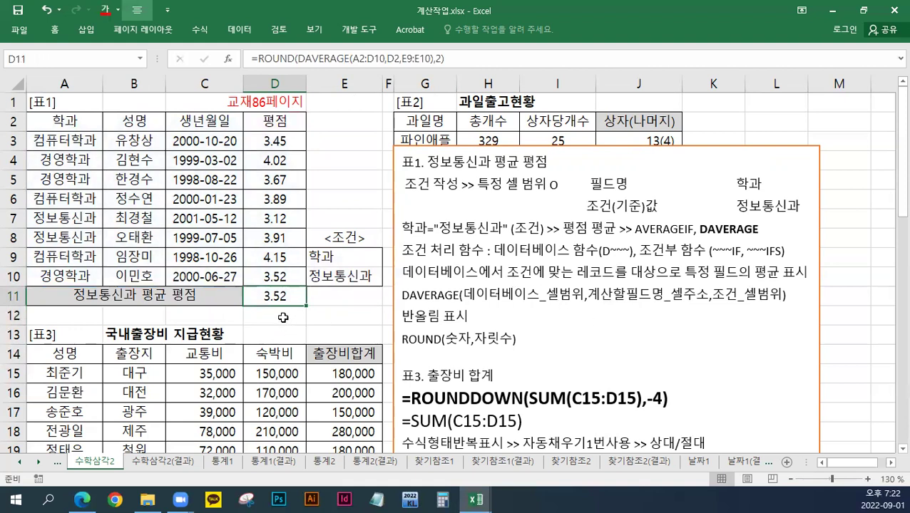
Paste the copied ROUND(DAVERAGE), DAVERAGE and AVERAGEIF formula lines into the notes directly beneath the 표1. 정보통신과 평균 평점 heading.
{"action": "left_click", "coordinate": [518, 339]}
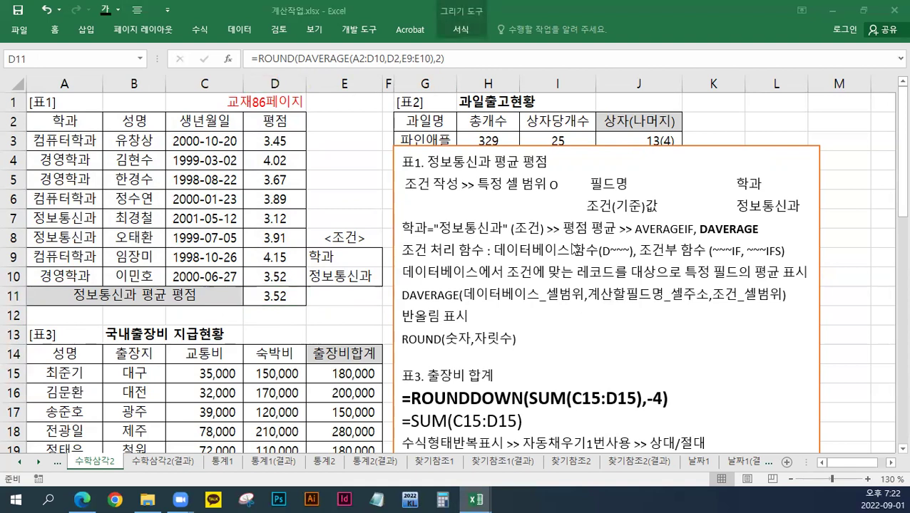
{"action": "left_click", "coordinate": [430, 183]}
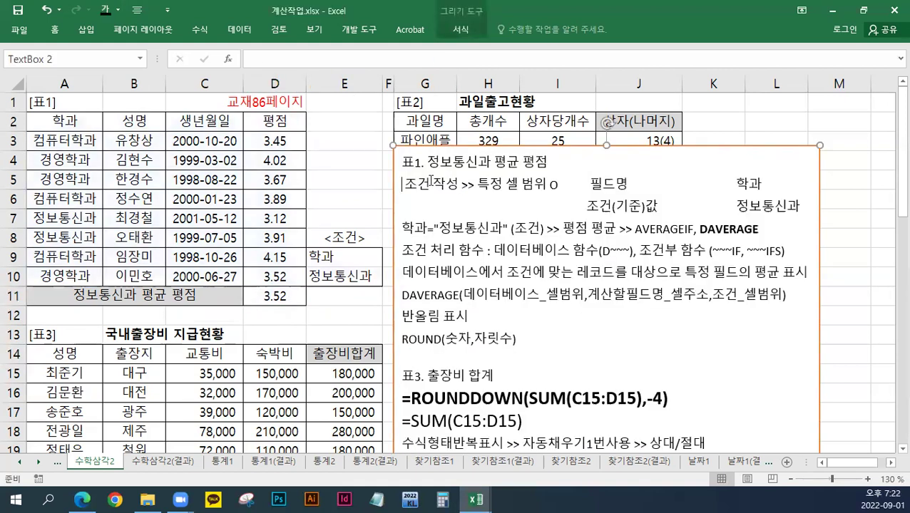
{"action": "key", "text": "ctrl+v"}
{"action": "left_click", "coordinate": [426, 257]}
{"action": "left_click", "coordinate": [456, 289]}
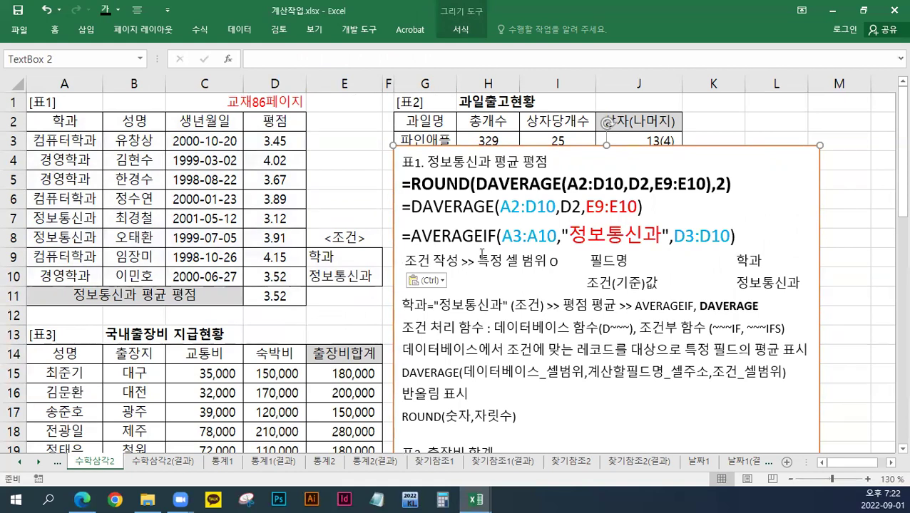
{"action": "left_click_drag", "start_coordinate": [411, 184], "coordinate": [710, 184]}
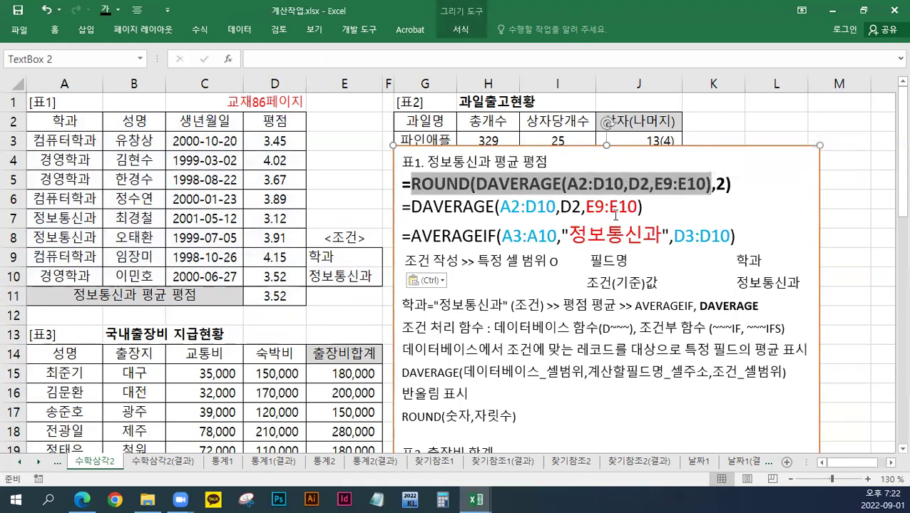
Calculate the same 정보통신과 average in D12 with =AVERAGEIF(A3:A10,"정보통신과",D3:D10).
{"action": "left_click", "coordinate": [280, 317]}
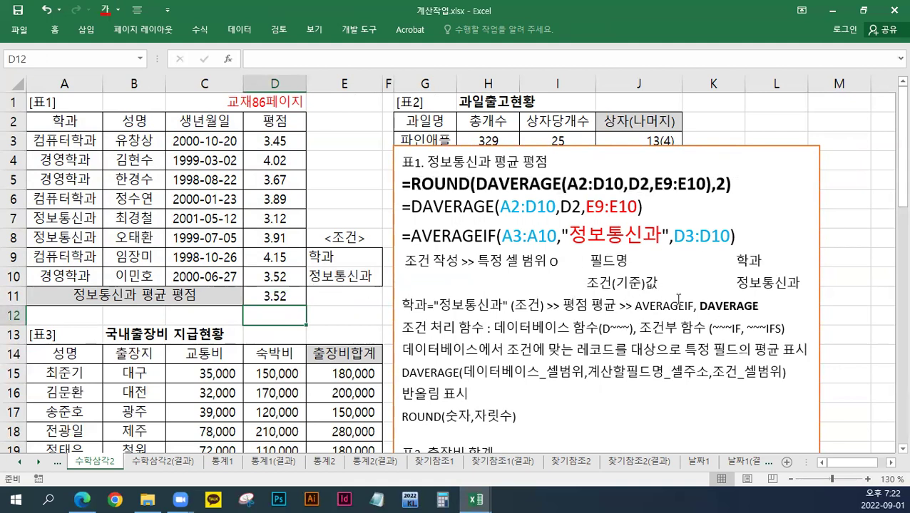
{"action": "type", "text": "="}
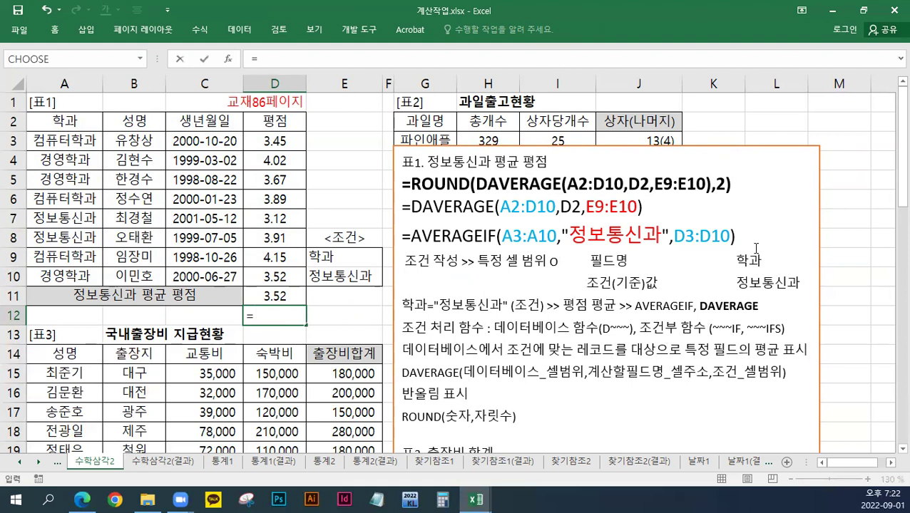
{"action": "type", "text": "AVERAGEIF"}
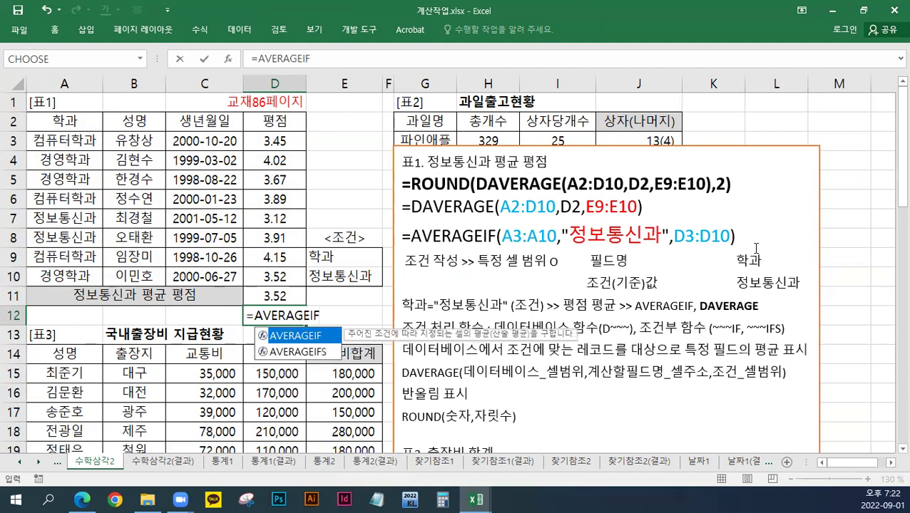
{"action": "type", "text": "("}
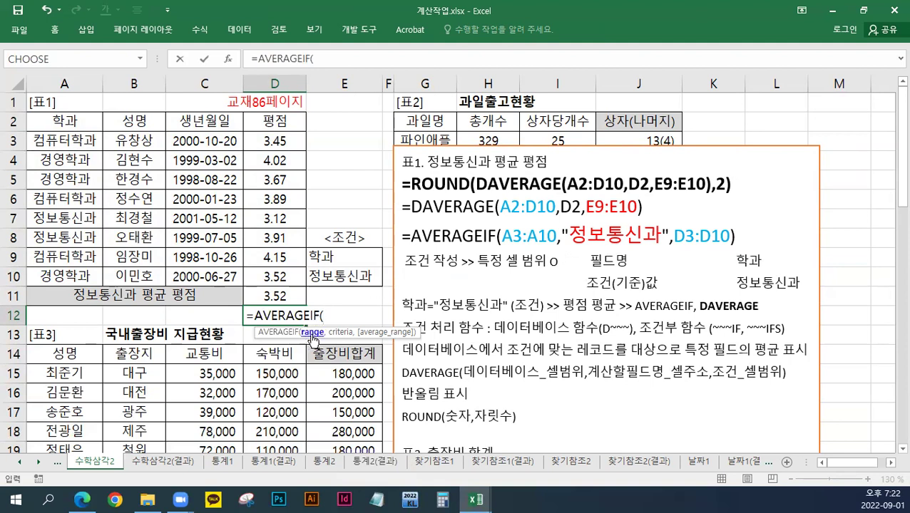
{"action": "left_click_drag", "start_coordinate": [80, 142], "coordinate": [89, 271]}
{"action": "type", "text": ","}
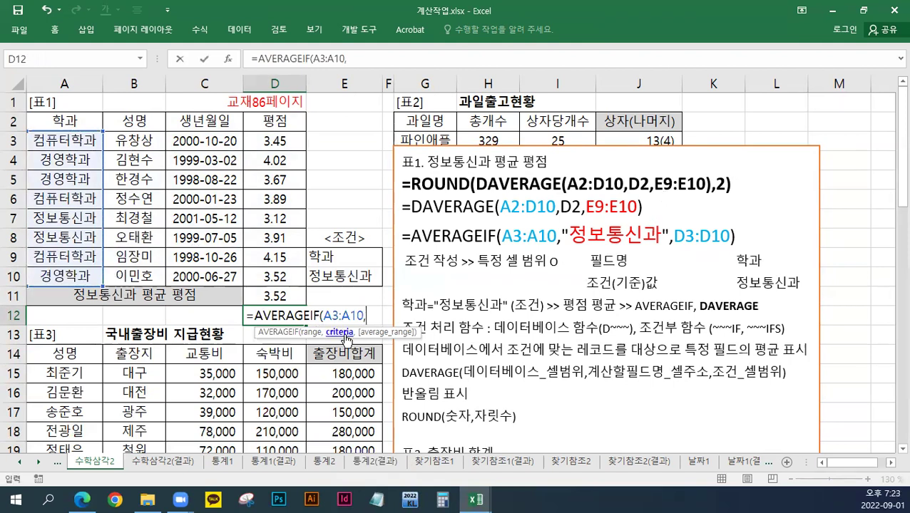
{"action": "type", "text": "WJDQH"}
{"action": "key", "text": "BackSpace"}
{"action": "key", "text": "BackSpace"}
{"action": "key", "text": "BackSpace"}
{"action": "key", "text": "BackSpace"}
{"action": "key", "text": "BackSpace"}
{"action": "type", "text": "정"}
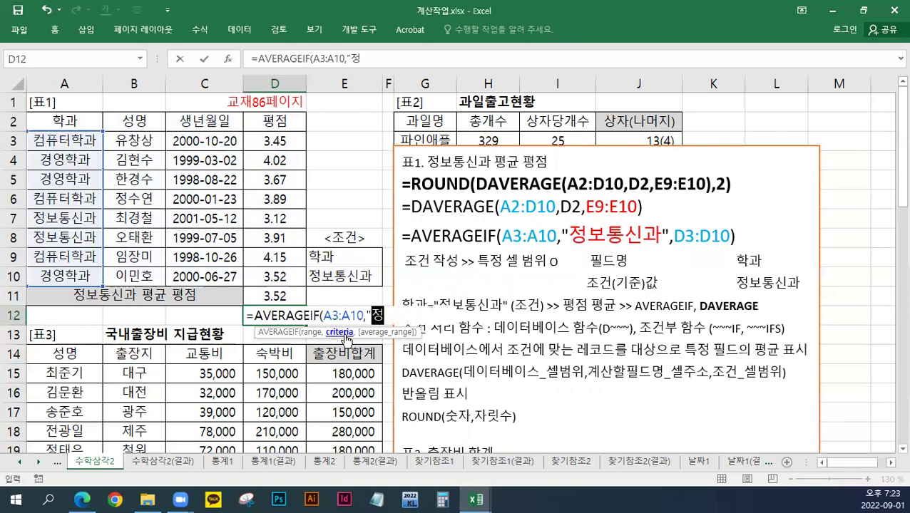
{"action": "type", "text": "보토신과\","}
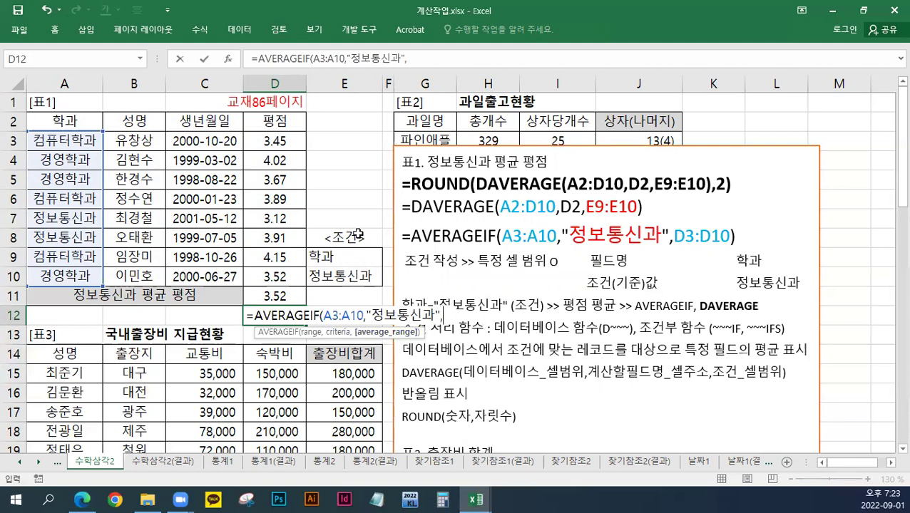
{"action": "left_click_drag", "start_coordinate": [275, 141], "coordinate": [275, 276]}
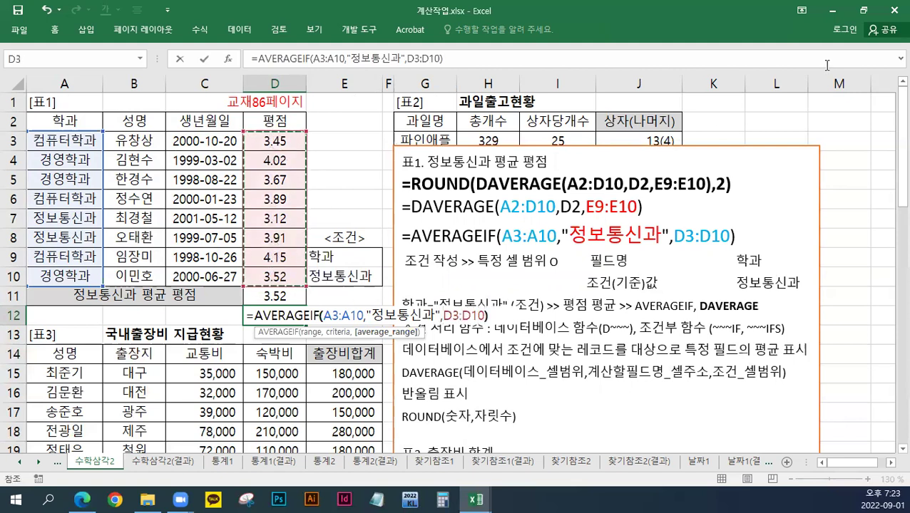
{"action": "type", "text": ")"}
{"action": "key", "text": "ctrl+Return"}
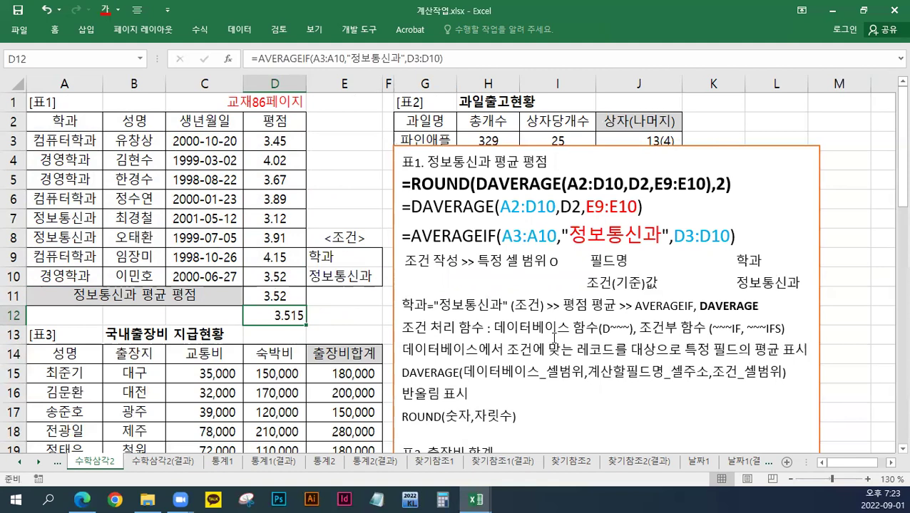
Append ", ..." to the end of the 조건 처리 함수 line in the 표1 notes.
{"action": "left_click", "coordinate": [435, 326]}
{"action": "left_click_drag", "start_coordinate": [401, 328], "coordinate": [707, 327]}
{"action": "left_click", "coordinate": [543, 328]}
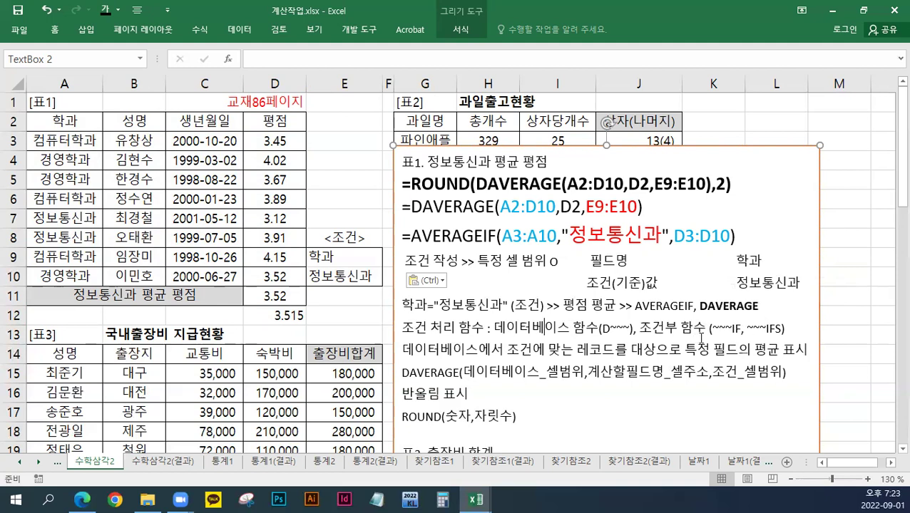
{"action": "left_click", "coordinate": [785, 330]}
{"action": "type", "text": ", ..."}
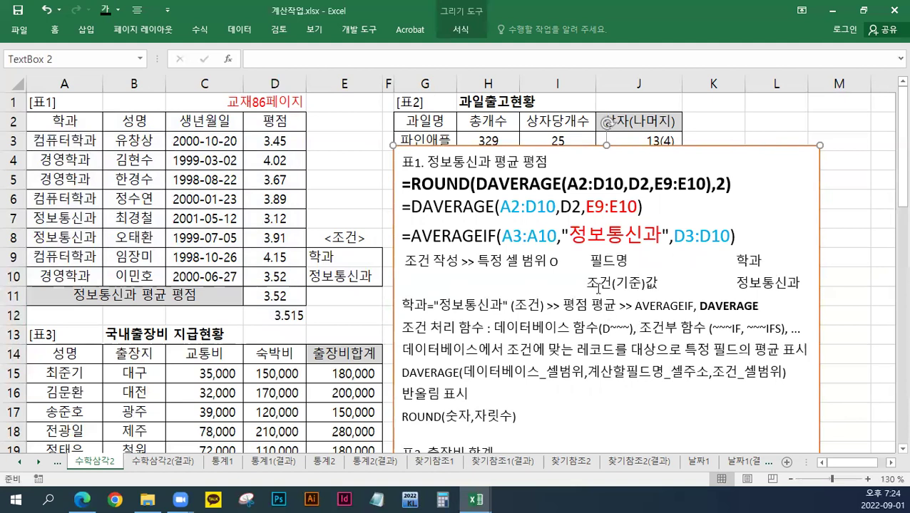
Review the ranges A2:D10, A3:A10 and D3:D10 against the DAVERAGE and AVERAGEIF formulas in the 표1 notes.
{"action": "left_click_drag", "start_coordinate": [60, 121], "coordinate": [265, 277]}
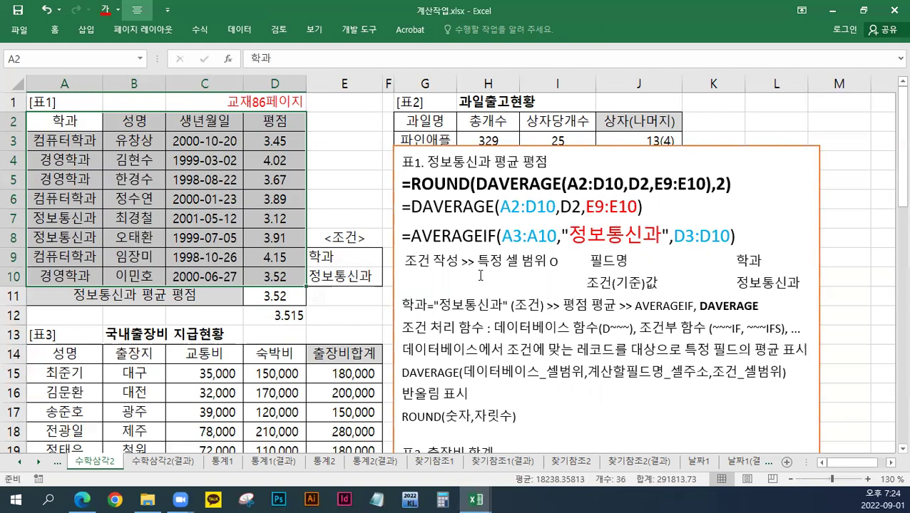
{"action": "left_click_drag", "start_coordinate": [75, 142], "coordinate": [63, 274]}
{"action": "left_click_drag", "start_coordinate": [275, 142], "coordinate": [266, 270]}
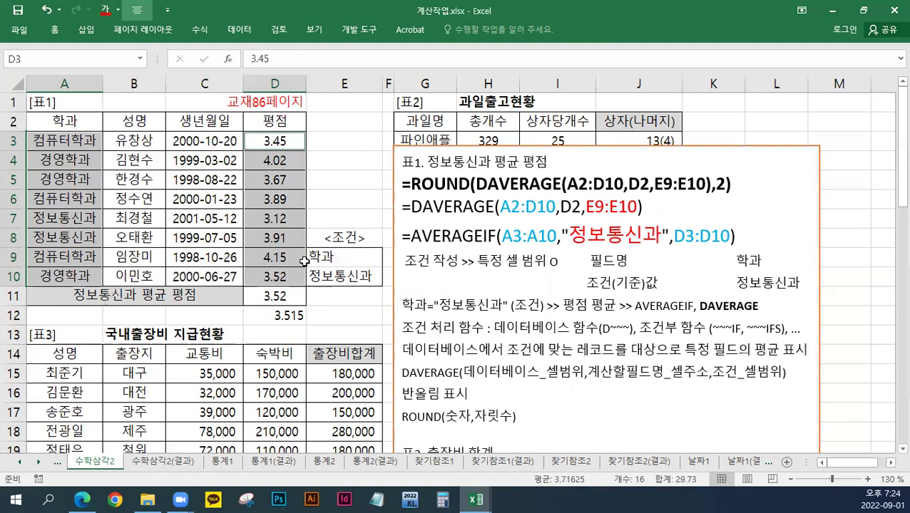
{"action": "left_click_drag", "start_coordinate": [425, 163], "coordinate": [545, 163]}
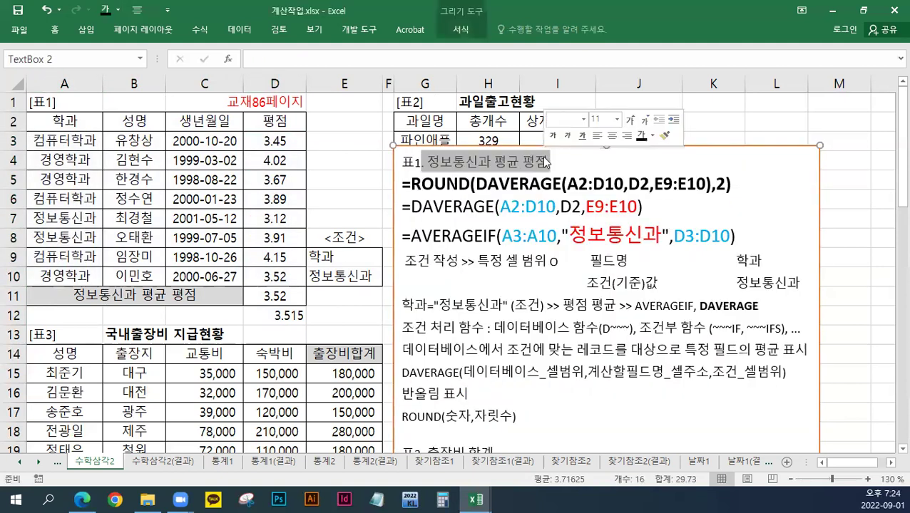
{"action": "left_click_drag", "start_coordinate": [400, 238], "coordinate": [767, 242]}
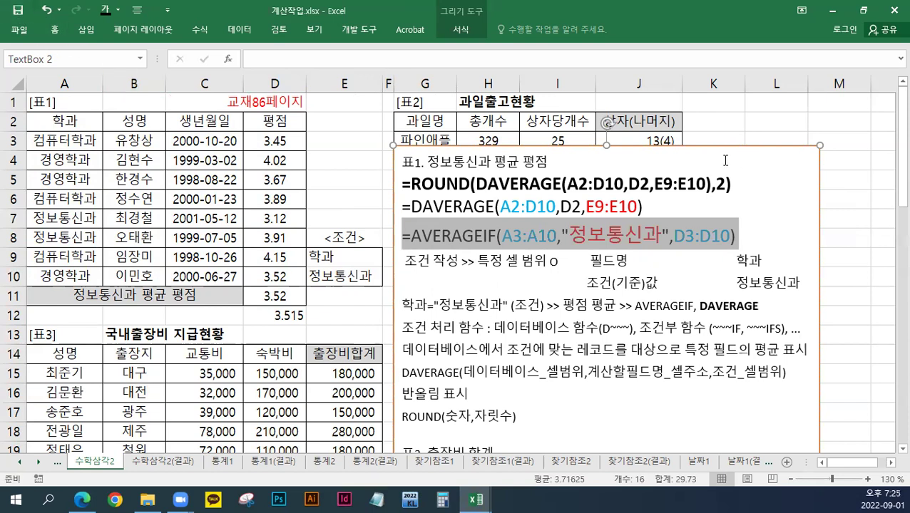
Open the 데이터베이스 sheet and paste the copied textbook page reference 교재78페이지 into E1.
{"action": "left_click", "coordinate": [863, 10]}
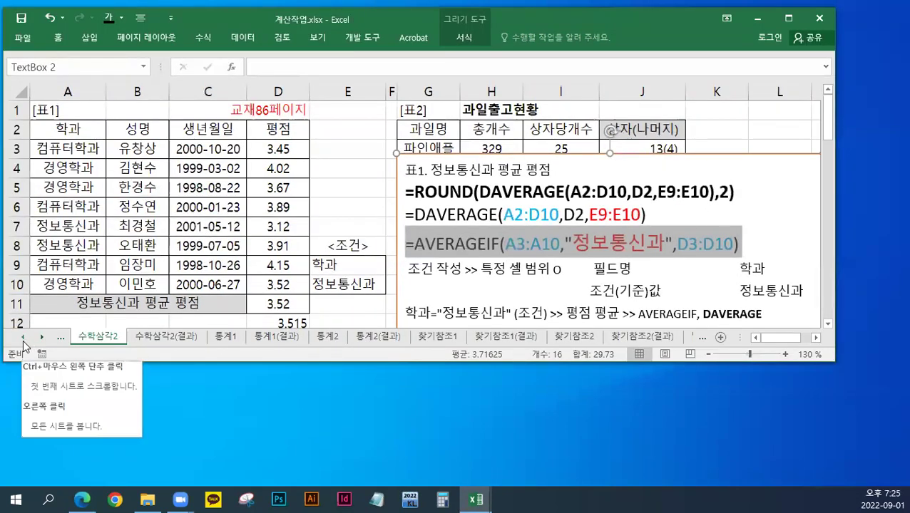
{"action": "left_click", "coordinate": [23, 337]}
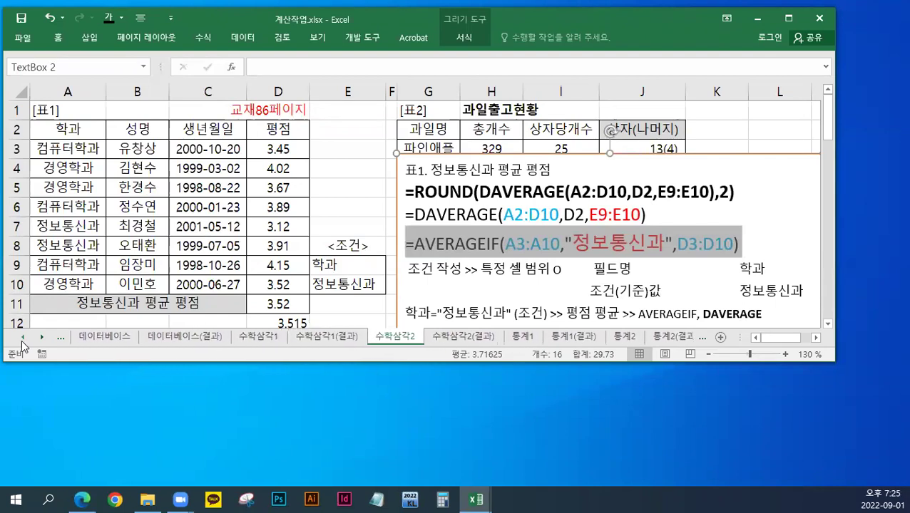
{"action": "left_click", "coordinate": [93, 337]}
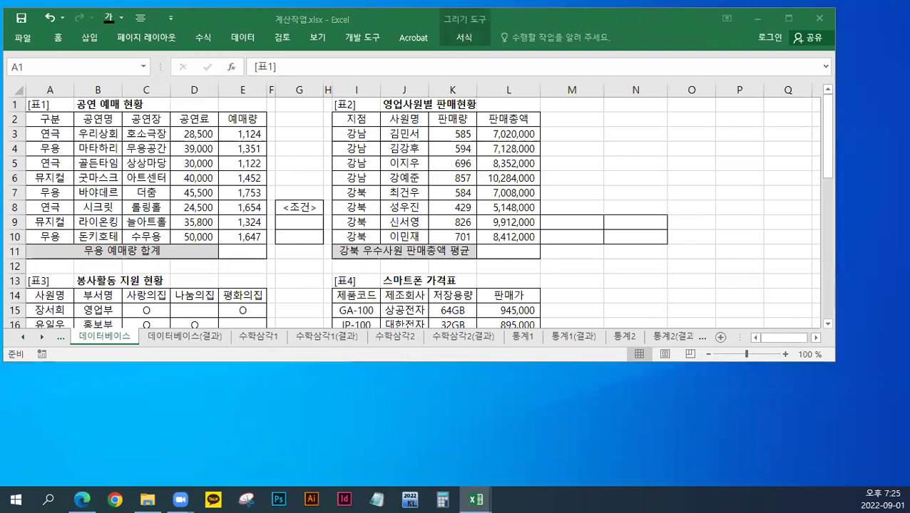
{"action": "left_click", "coordinate": [231, 104]}
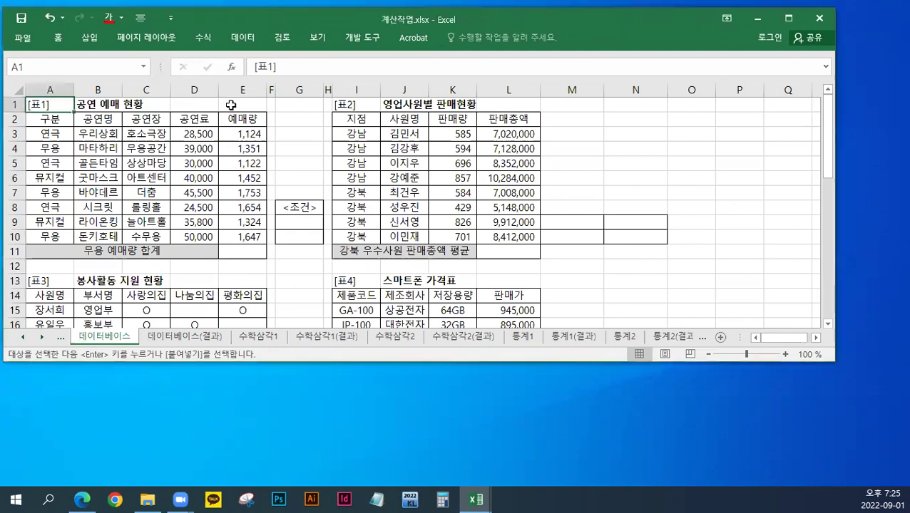
{"action": "right_click", "coordinate": [231, 105]}
{"action": "left_click", "coordinate": [257, 160]}
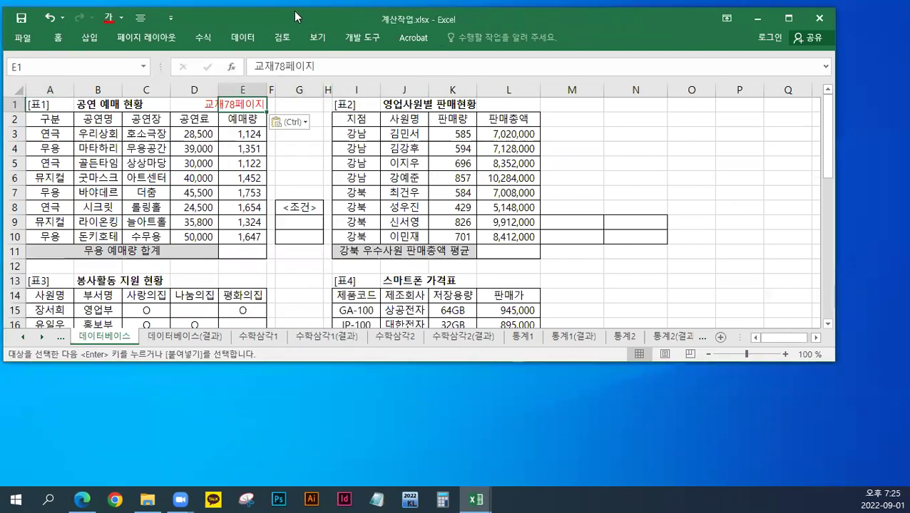
Maximize the workbook window and zoom the 데이터베이스 sheet to 130%.
{"action": "double_click", "coordinate": [297, 17]}
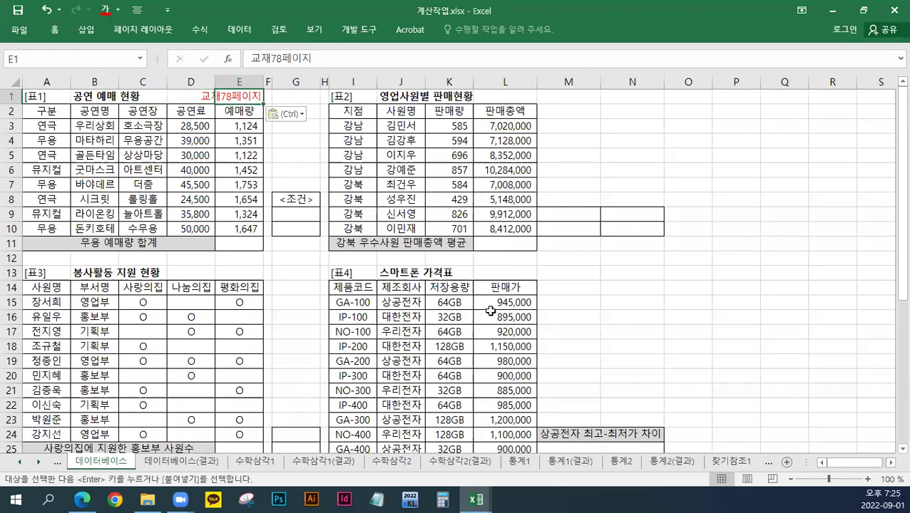
{"action": "scroll", "coordinate": [490, 311], "scroll_direction": "up", "scroll_amount": 1, "text": "ctrl"}
{"action": "scroll", "coordinate": [490, 311], "scroll_direction": "up", "scroll_amount": 1, "text": "ctrl"}
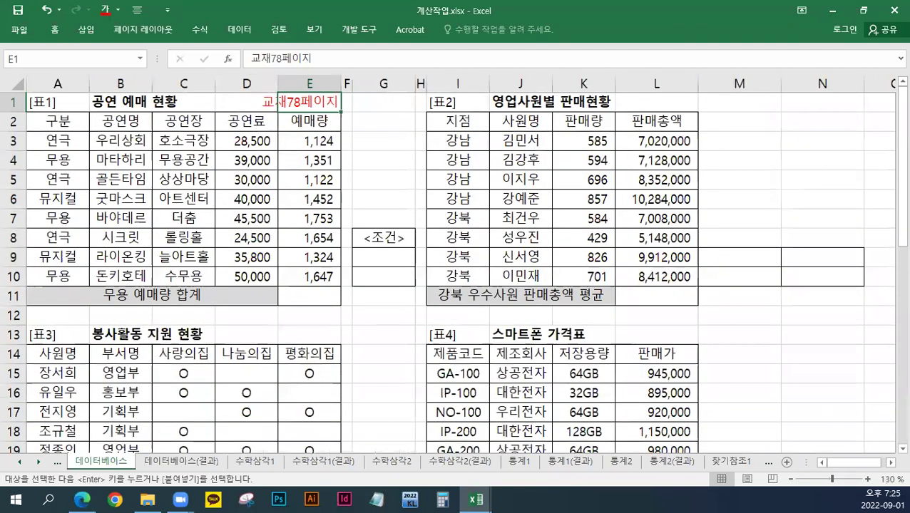
{"action": "key", "text": "F2"}
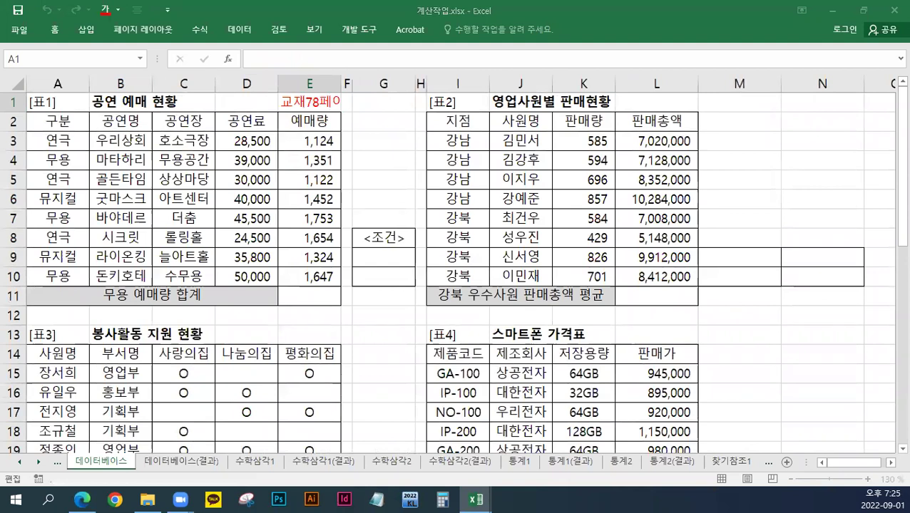
{"action": "key", "text": "Escape"}
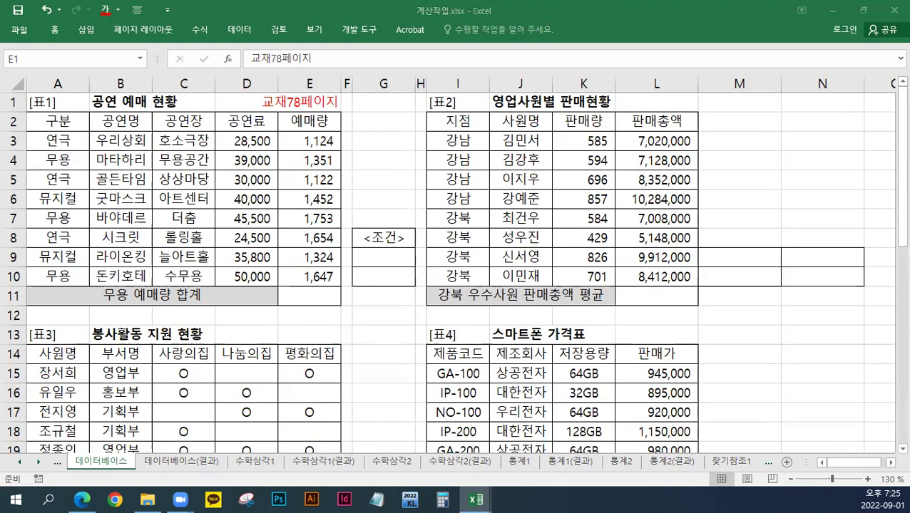
Insert a text box over 표2 holding the copied 표1. 무용 예매량 합계 notes and give it the white, orange-outlined shape style.
{"action": "left_click", "coordinate": [84, 33]}
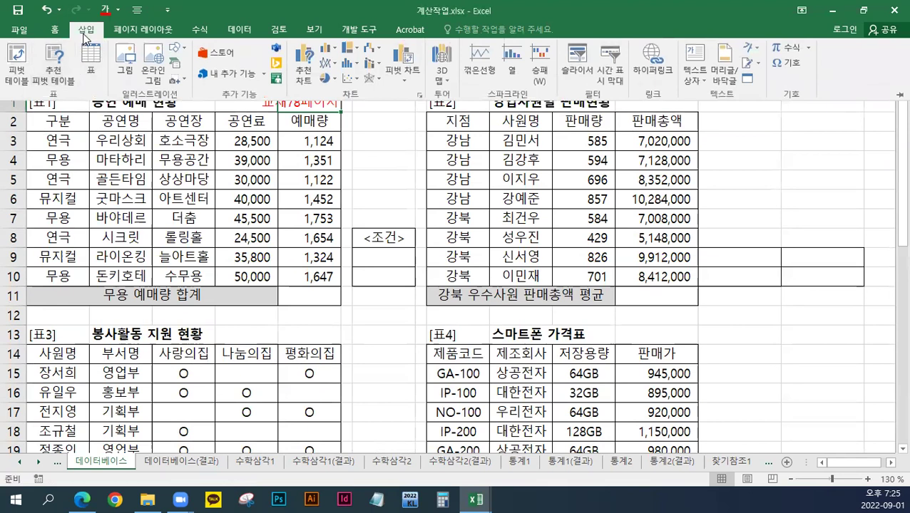
{"action": "left_click", "coordinate": [84, 31]}
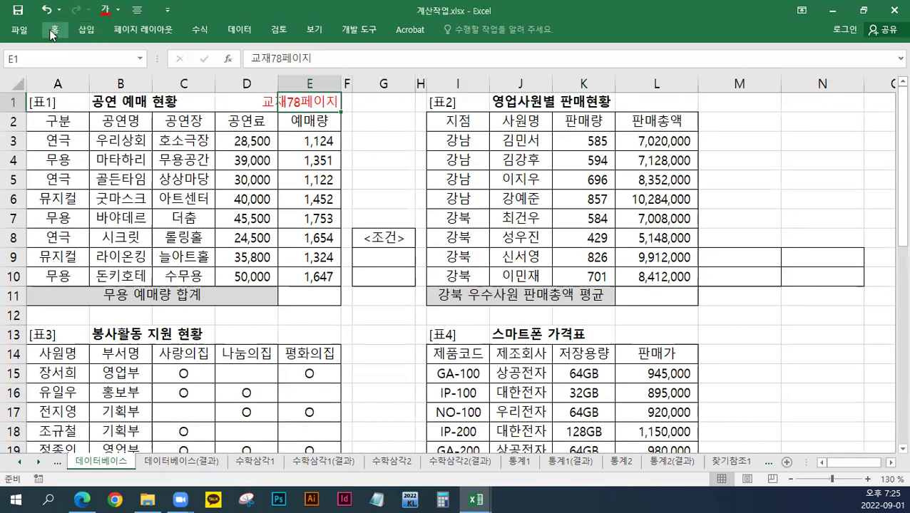
{"action": "left_click", "coordinate": [85, 31]}
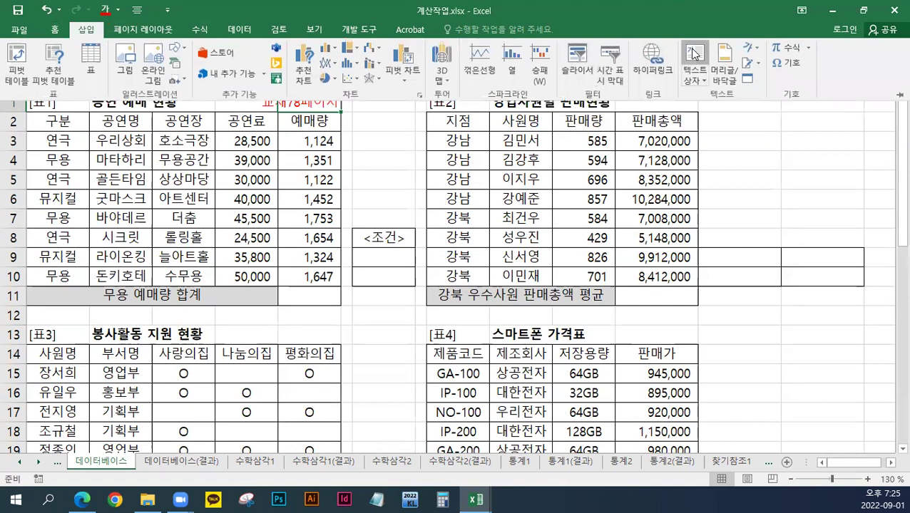
{"action": "left_click", "coordinate": [693, 52]}
{"action": "left_click", "coordinate": [420, 123]}
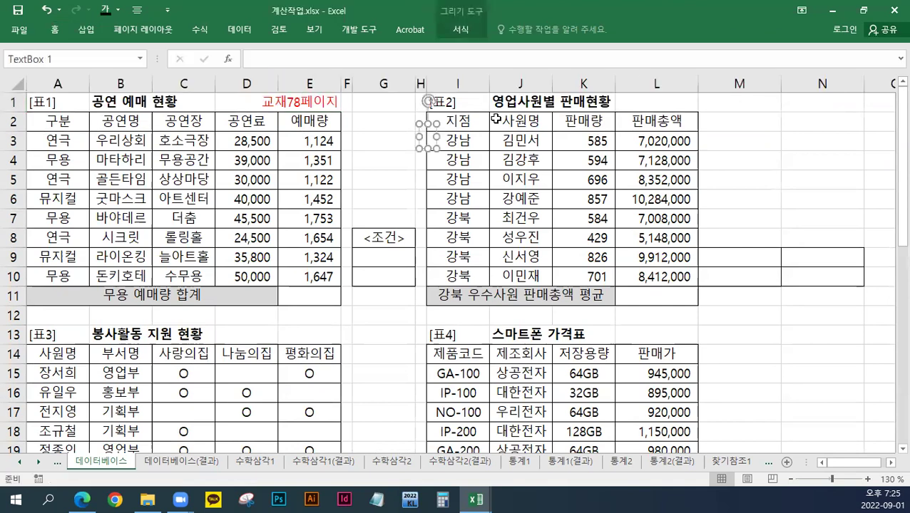
{"action": "key", "text": "ctrl+v"}
{"action": "left_click", "coordinate": [457, 30]}
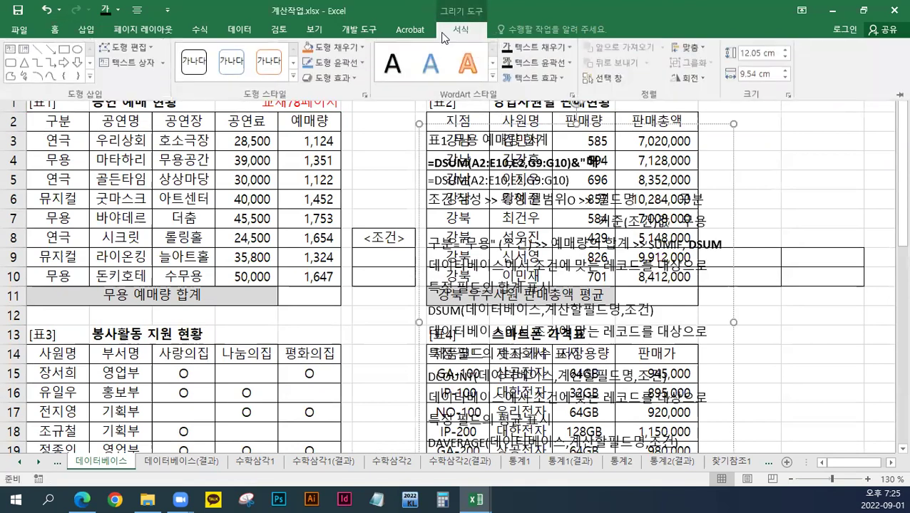
{"action": "left_click", "coordinate": [275, 64]}
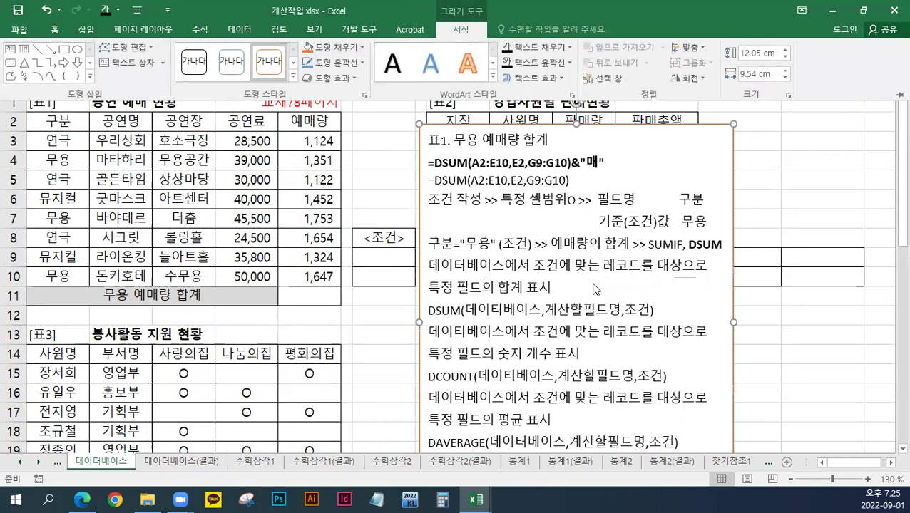
Enlarge the font of the two =DSUM(A2:E10,E2,G9:G10) formula lines in the notes by three size steps.
{"action": "left_click", "coordinate": [564, 175]}
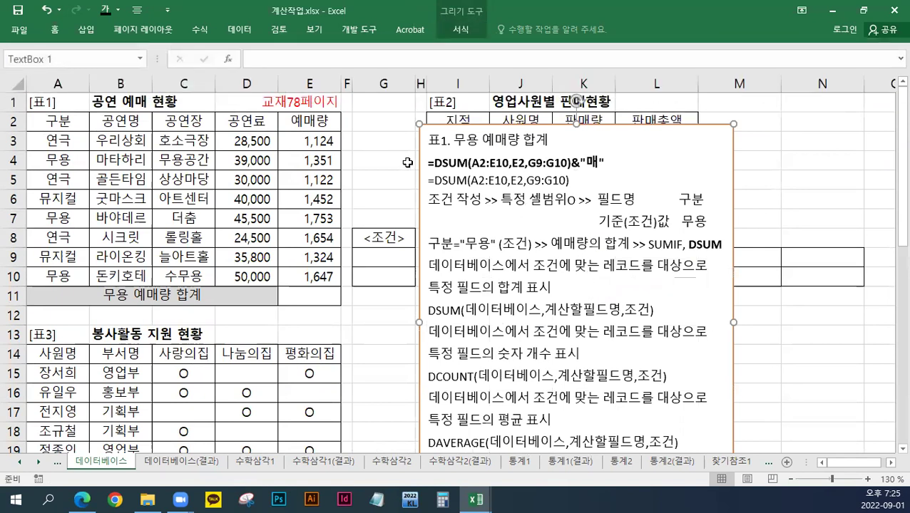
{"action": "left_click_drag", "start_coordinate": [569, 181], "coordinate": [400, 164]}
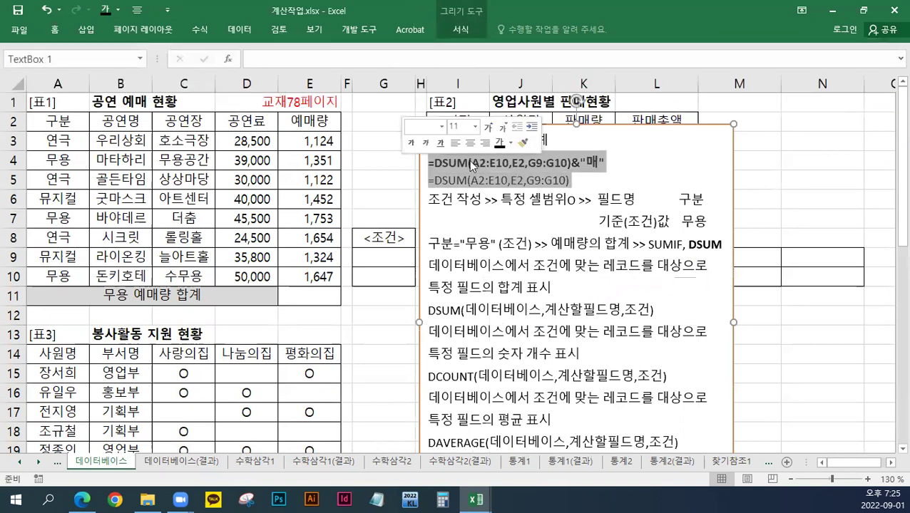
{"action": "left_click", "coordinate": [489, 128]}
{"action": "left_click", "coordinate": [489, 129]}
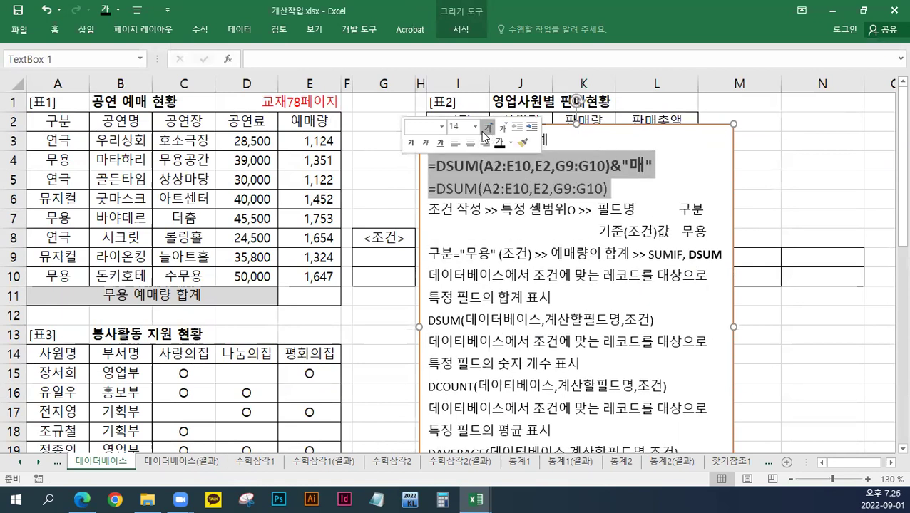
{"action": "left_click", "coordinate": [488, 129]}
{"action": "left_click", "coordinate": [371, 122]}
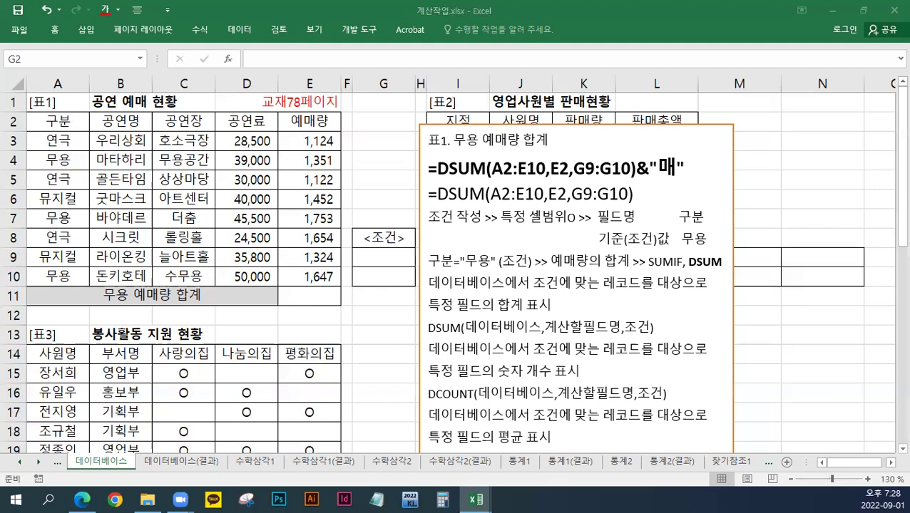
Examine the 표1 notes on the 구분="무용" condition, the 예매량 sum, the DSUM syntax and how to write the condition.
{"action": "left_click", "coordinate": [432, 262]}
{"action": "left_click_drag", "start_coordinate": [432, 262], "coordinate": [497, 263]}
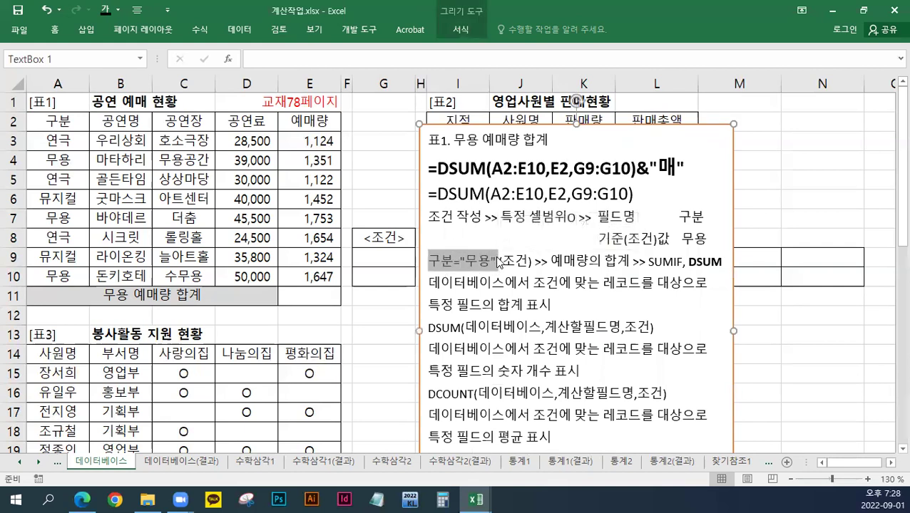
{"action": "left_click_drag", "start_coordinate": [535, 262], "coordinate": [630, 263]}
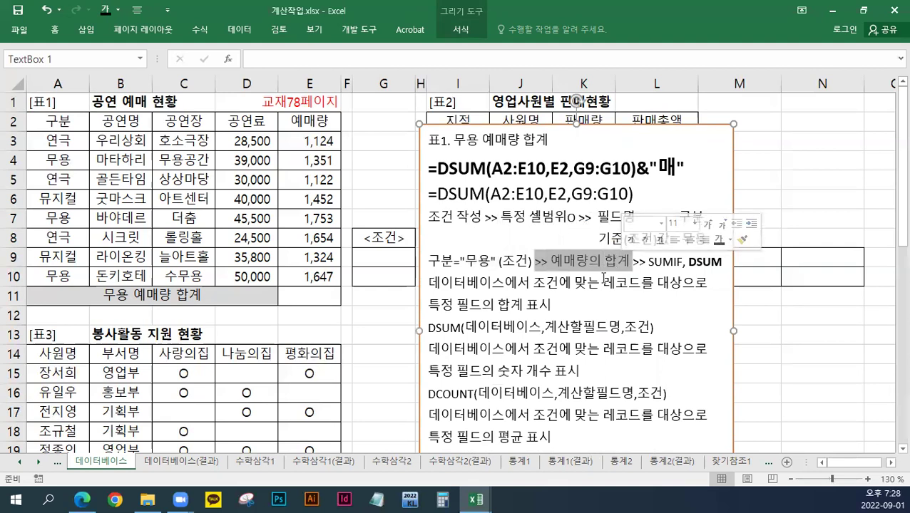
{"action": "scroll", "coordinate": [604, 278], "scroll_direction": "down", "scroll_amount": 1}
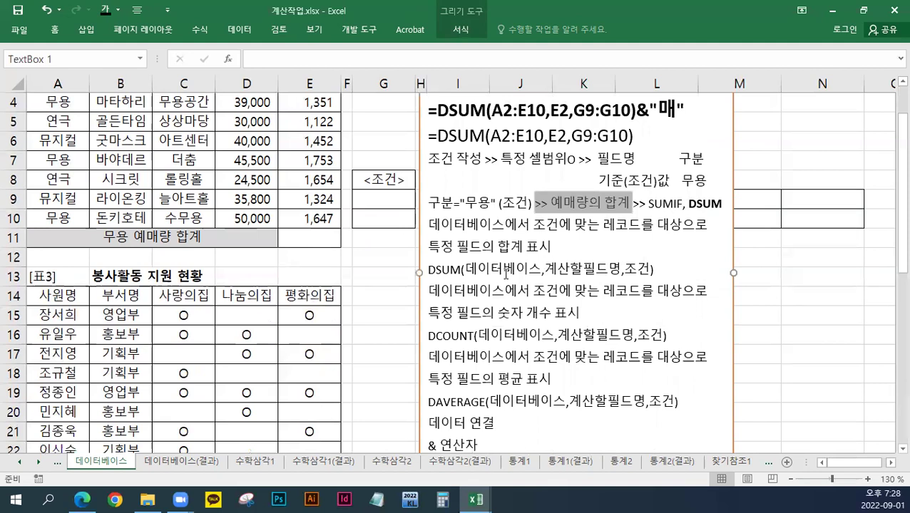
{"action": "left_click_drag", "start_coordinate": [429, 270], "coordinate": [463, 270]}
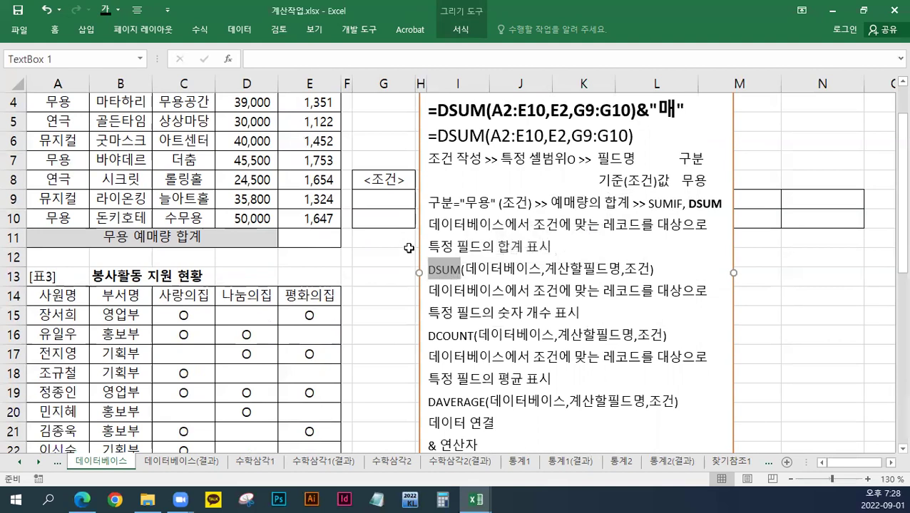
{"action": "scroll", "coordinate": [382, 258], "scroll_direction": "up", "scroll_amount": 1}
{"action": "left_click_drag", "start_coordinate": [688, 262], "coordinate": [720, 270]}
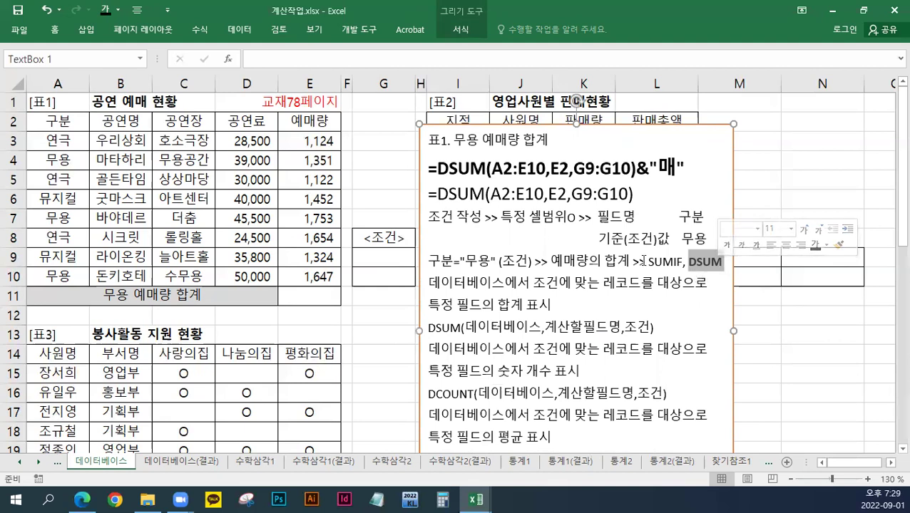
{"action": "left_click_drag", "start_coordinate": [430, 215], "coordinate": [454, 216]}
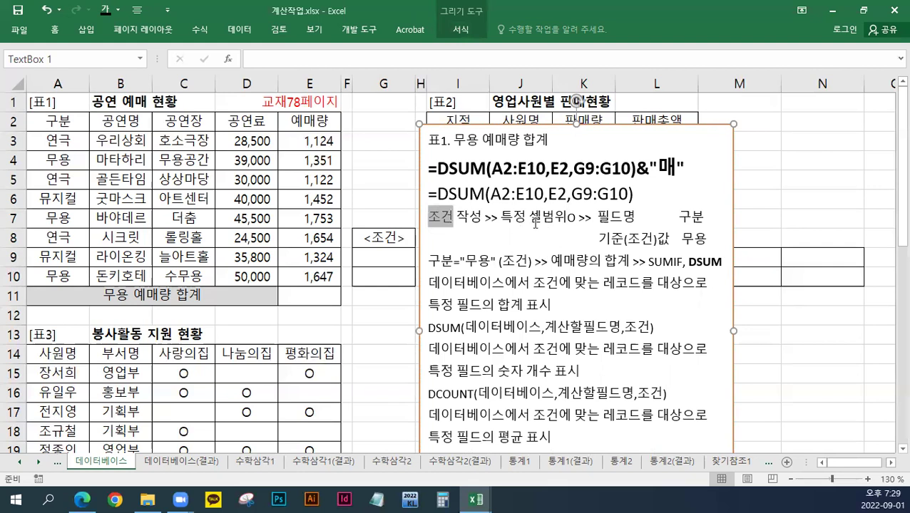
Enter the 표1 condition with the field name 구분 in G9 and the value 무용 in G10.
{"action": "left_click", "coordinate": [383, 260]}
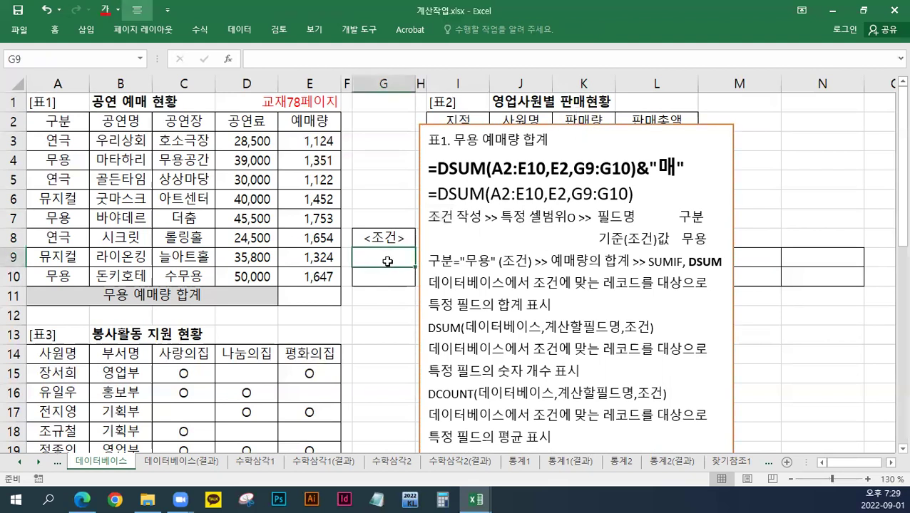
{"action": "type", "text": "구분"}
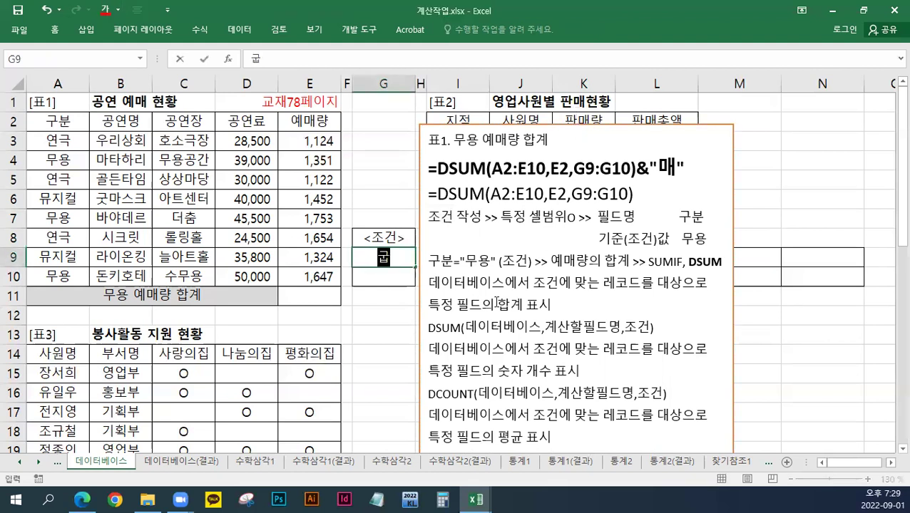
{"action": "key", "text": "Return"}
{"action": "type", "text": "뭉용"}
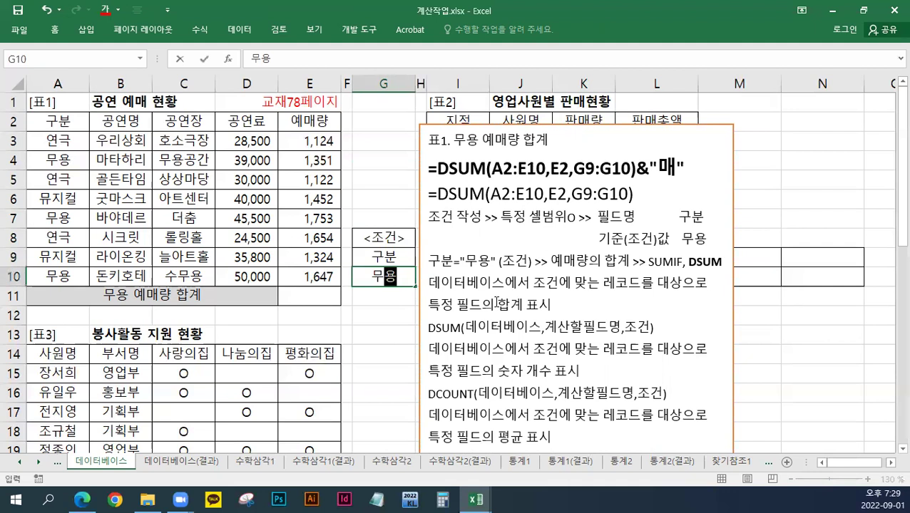
{"action": "key", "text": "Return"}
Clear the condition cells G9:G10 beneath <조건>.
{"action": "key", "text": "Up"}
{"action": "key", "text": "Up"}
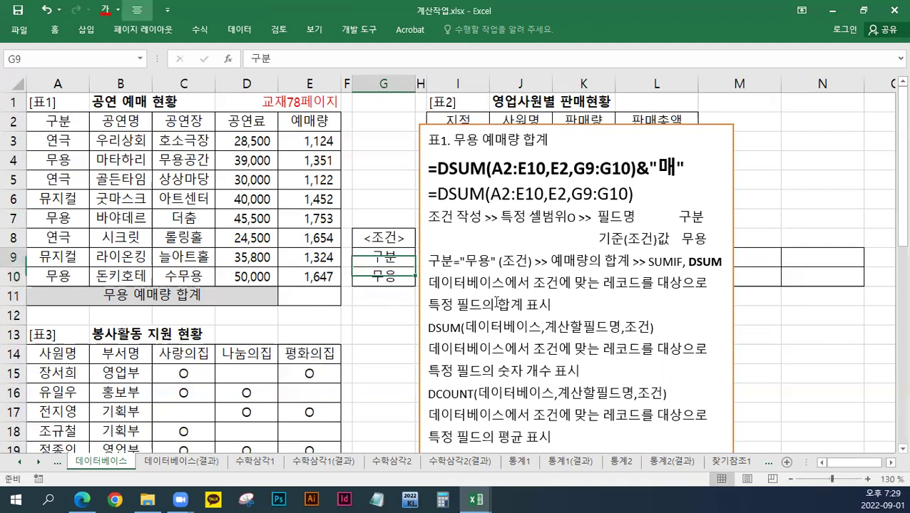
{"action": "key", "text": "shift+Down"}
{"action": "key", "text": "Delete"}
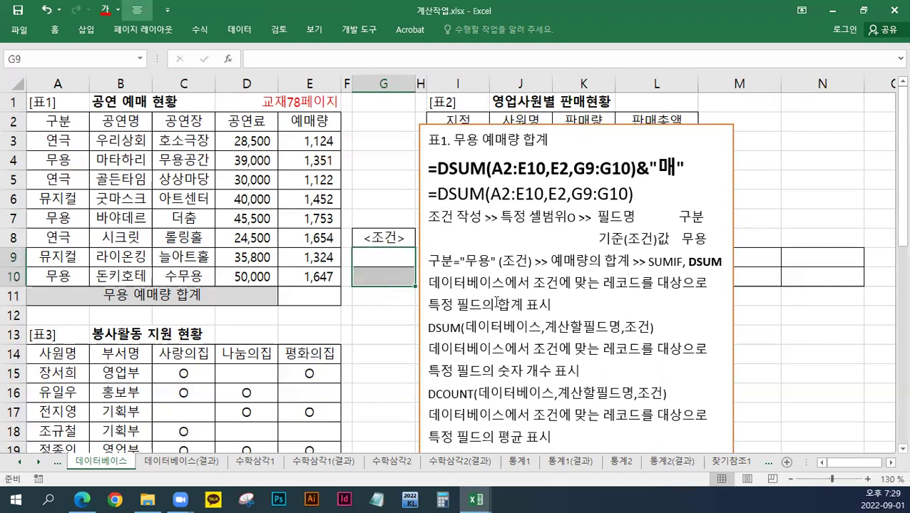
{"action": "left_click", "coordinate": [387, 259]}
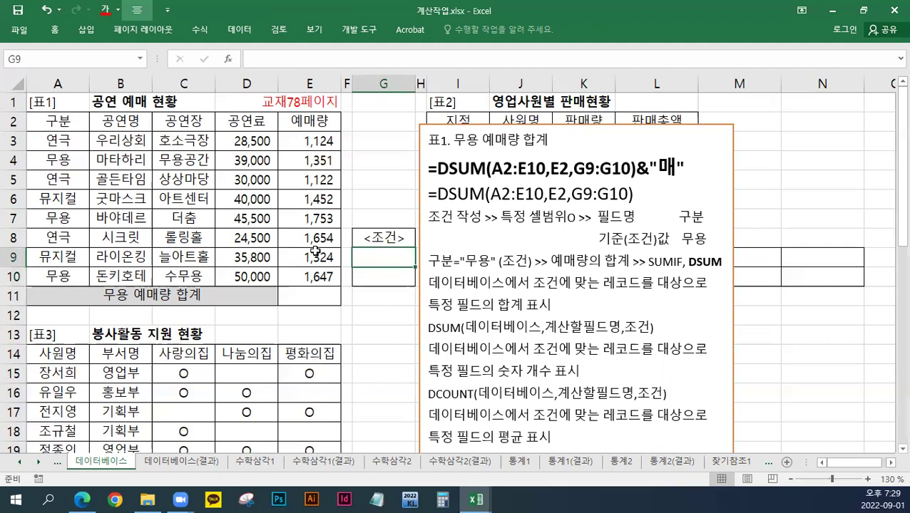
Build the 표1 condition by copying the 구분 header from A2 to G9 and 무용 from A4 to G10.
{"action": "right_click", "coordinate": [62, 123]}
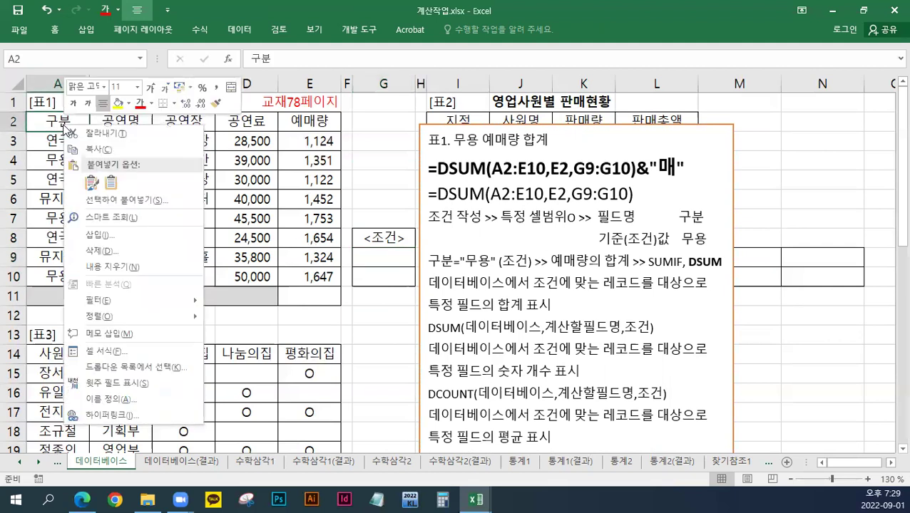
{"action": "left_click", "coordinate": [92, 149]}
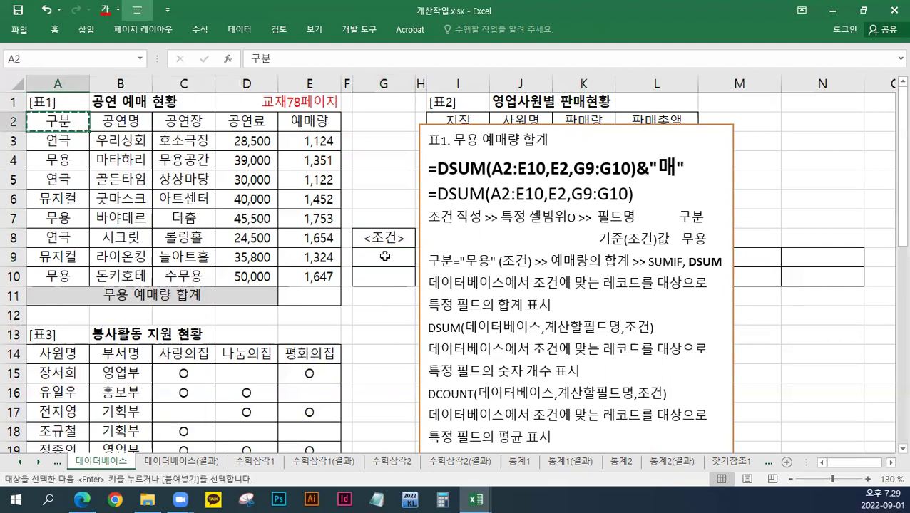
{"action": "right_click", "coordinate": [385, 255]}
{"action": "left_click", "coordinate": [413, 243]}
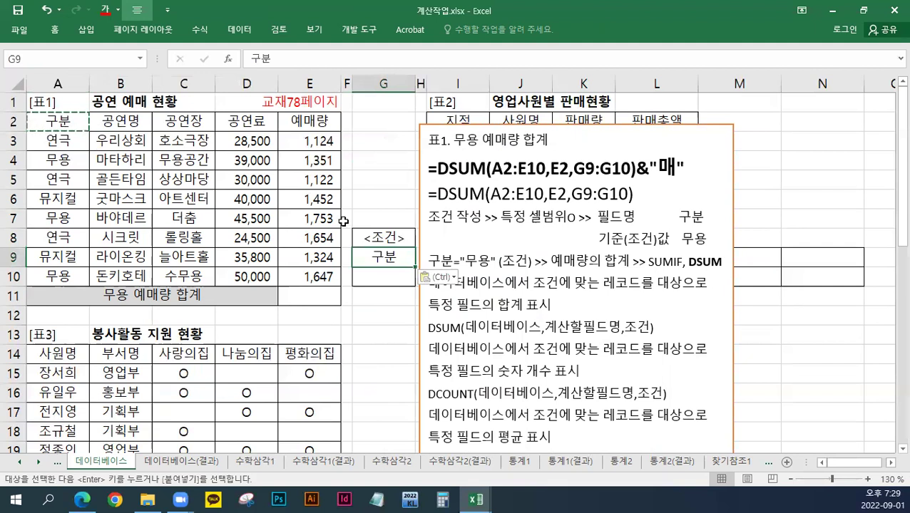
{"action": "right_click", "coordinate": [67, 158]}
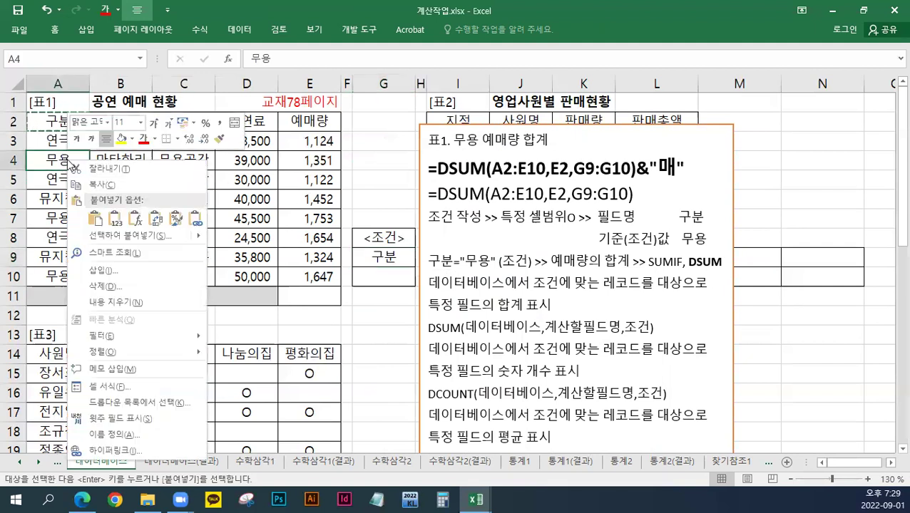
{"action": "left_click", "coordinate": [91, 185]}
{"action": "right_click", "coordinate": [383, 275]}
{"action": "left_click", "coordinate": [410, 241]}
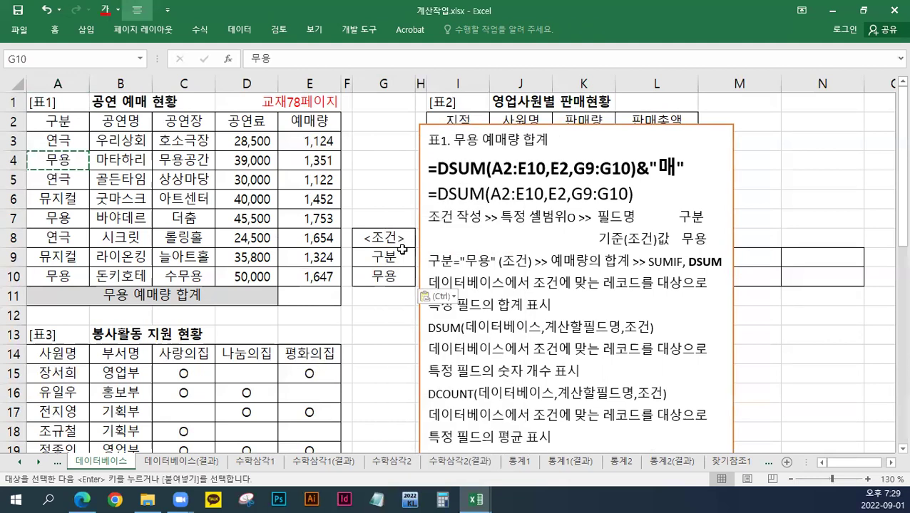
Enter =DSUM(A2:E10,E2,G9:G10) in E11 for the 무용 예매량 합계.
{"action": "left_click", "coordinate": [308, 297]}
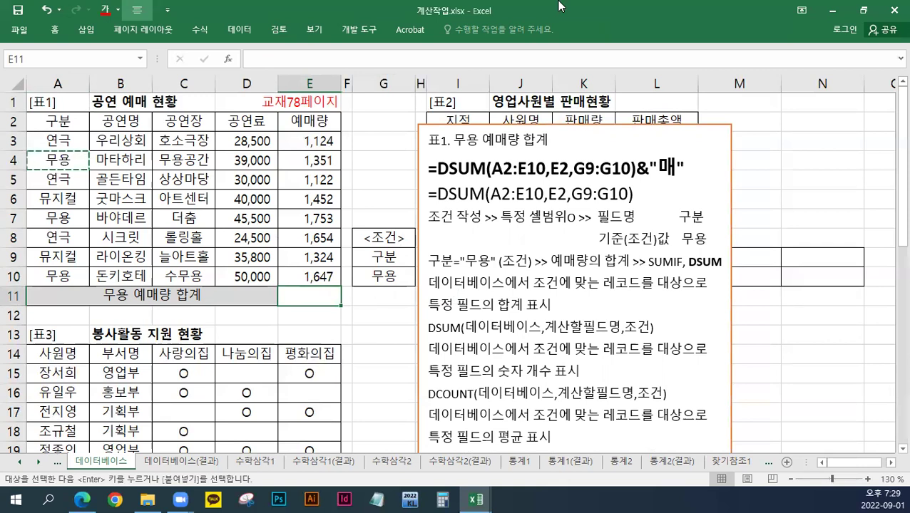
{"action": "type", "text": "=DSUM("}
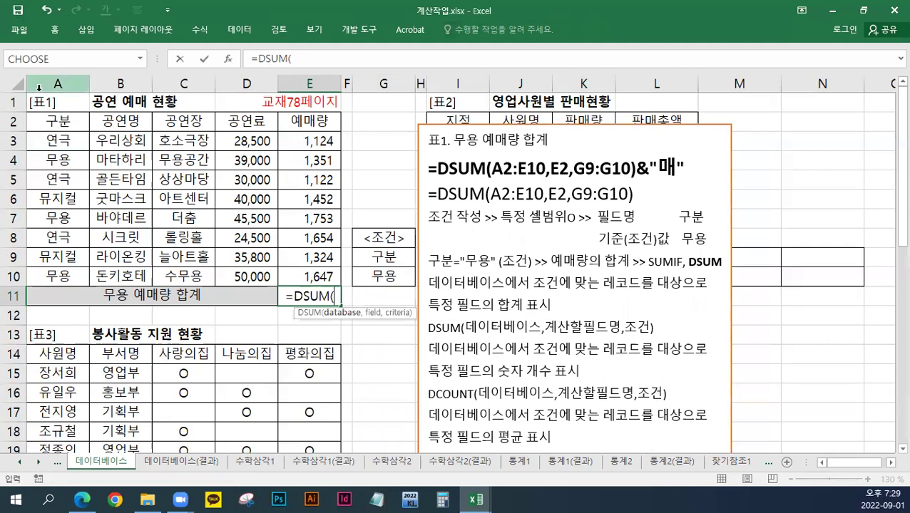
{"action": "left_click_drag", "start_coordinate": [59, 120], "coordinate": [314, 276]}
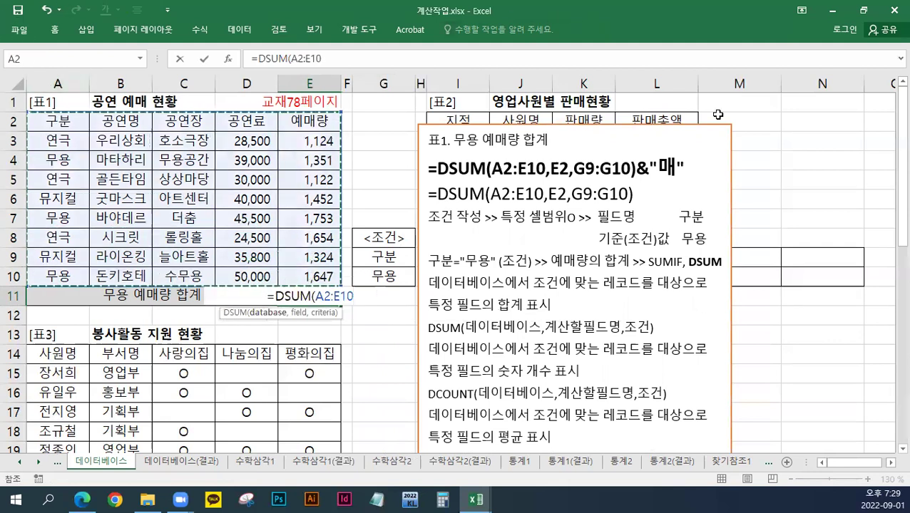
{"action": "type", "text": ","}
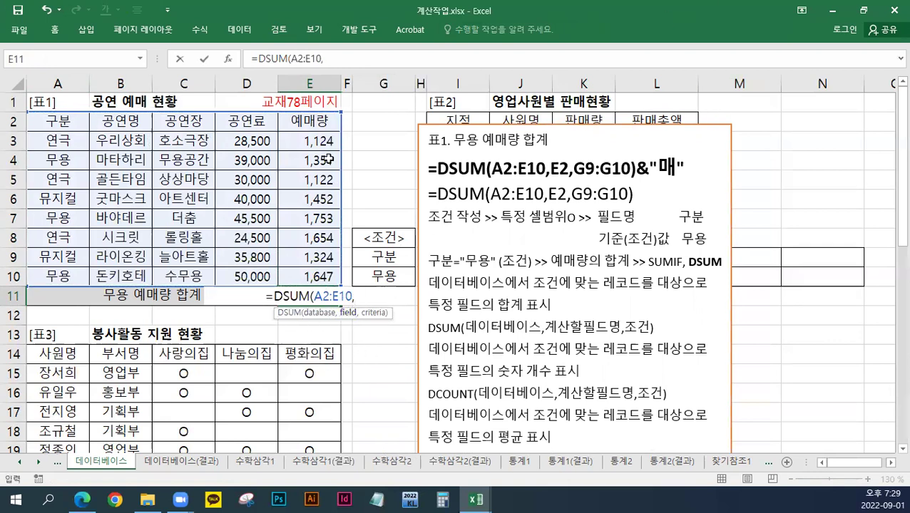
{"action": "left_click", "coordinate": [316, 127]}
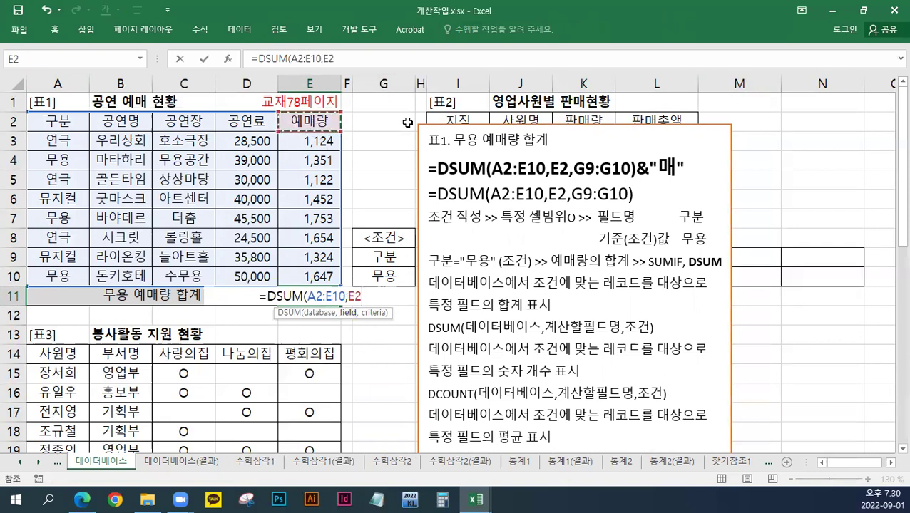
{"action": "type", "text": ","}
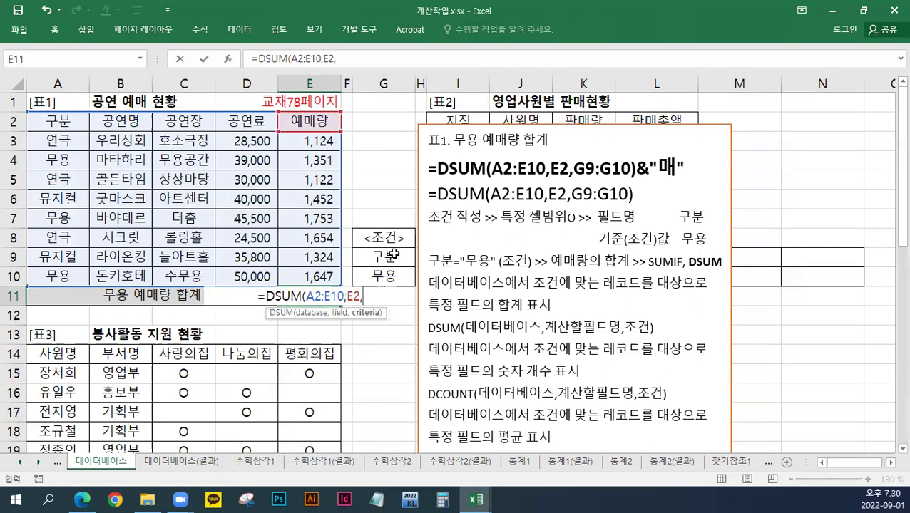
{"action": "left_click_drag", "start_coordinate": [388, 254], "coordinate": [388, 275]}
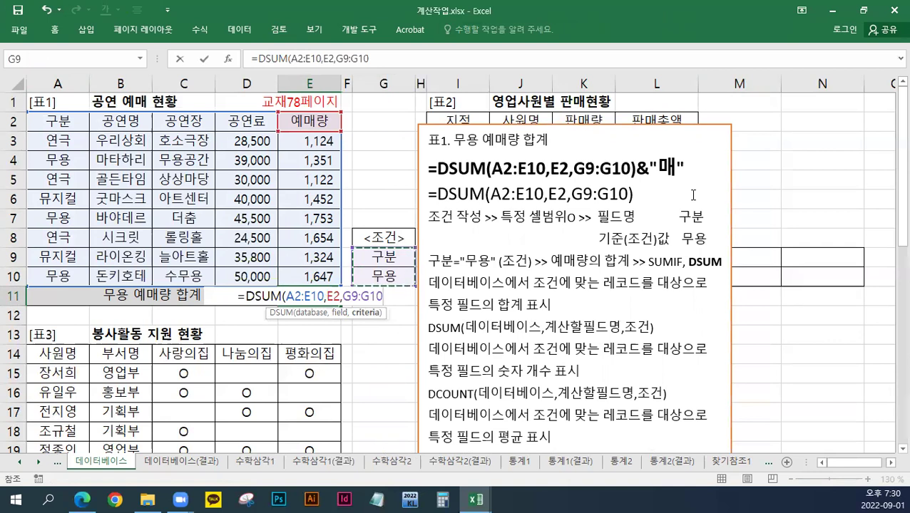
{"action": "type", "text": ")"}
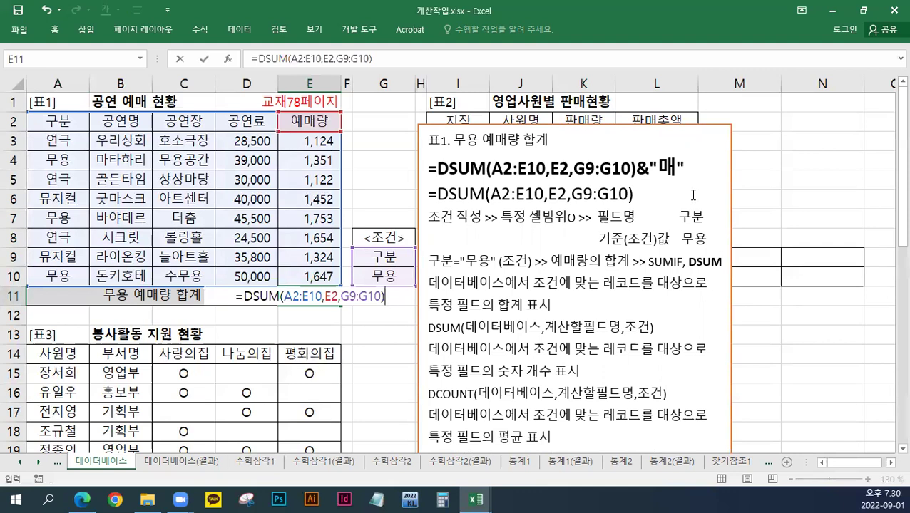
{"action": "key", "text": "Return"}
Append &"매" to the DSUM formula in E11.
{"action": "key", "text": "Up"}
{"action": "key", "text": "F2"}
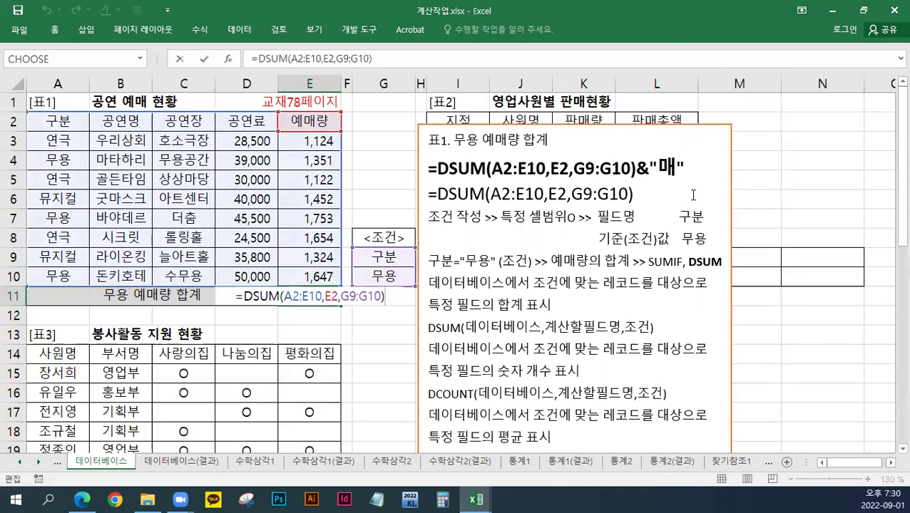
{"action": "type", "text": "&\"매\""}
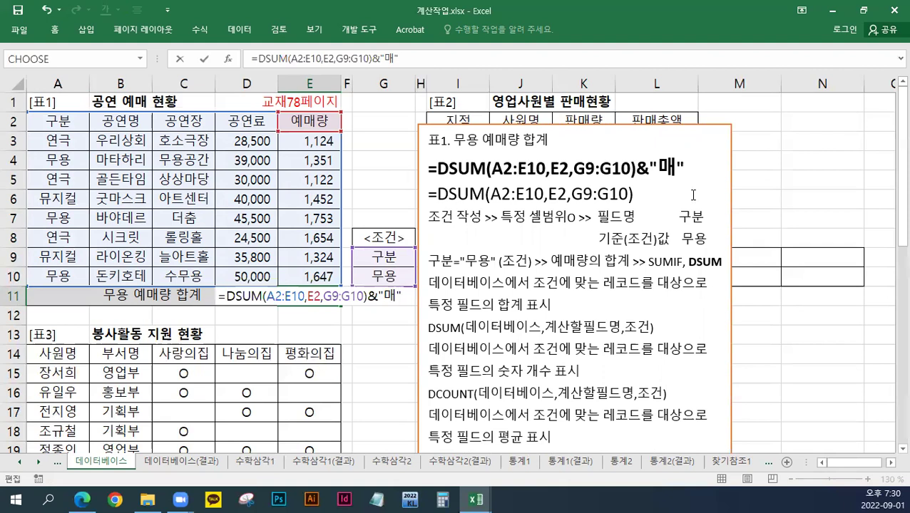
{"action": "key", "text": "ctrl+Return"}
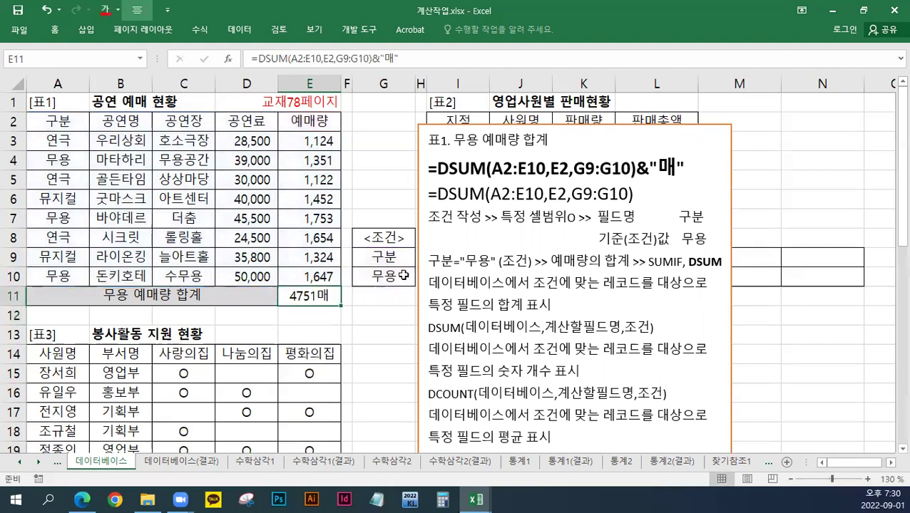
Move the notes box down beside 표3 and paste the 표3 DCOUNTA notes above the 표1 notes, separated by line breaks.
{"action": "left_click", "coordinate": [506, 131]}
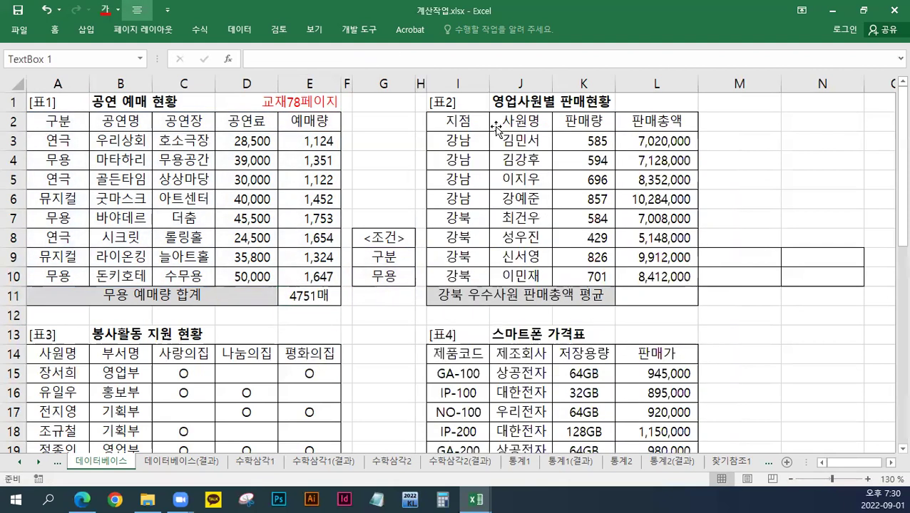
{"action": "left_click_drag", "start_coordinate": [507, 131], "coordinate": [459, 367]}
{"action": "scroll", "coordinate": [460, 373], "scroll_direction": "down", "scroll_amount": 1}
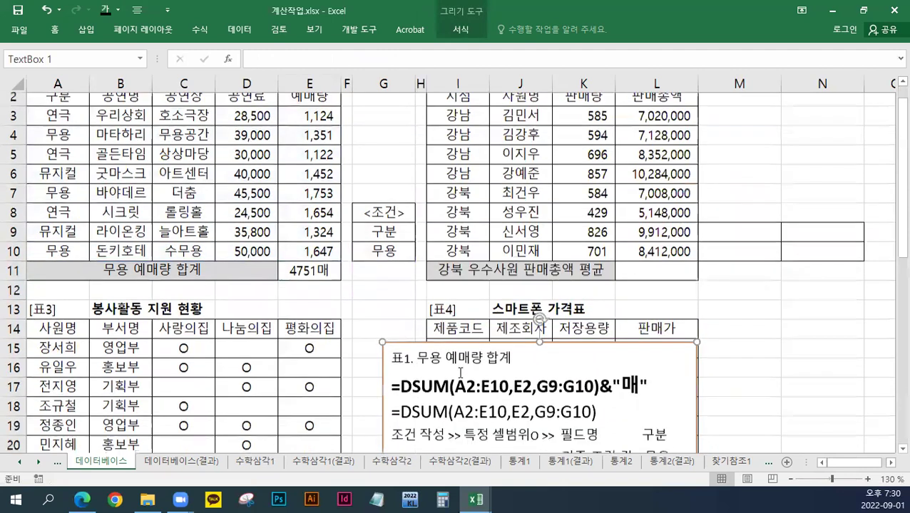
{"action": "scroll", "coordinate": [460, 373], "scroll_direction": "down", "scroll_amount": 4}
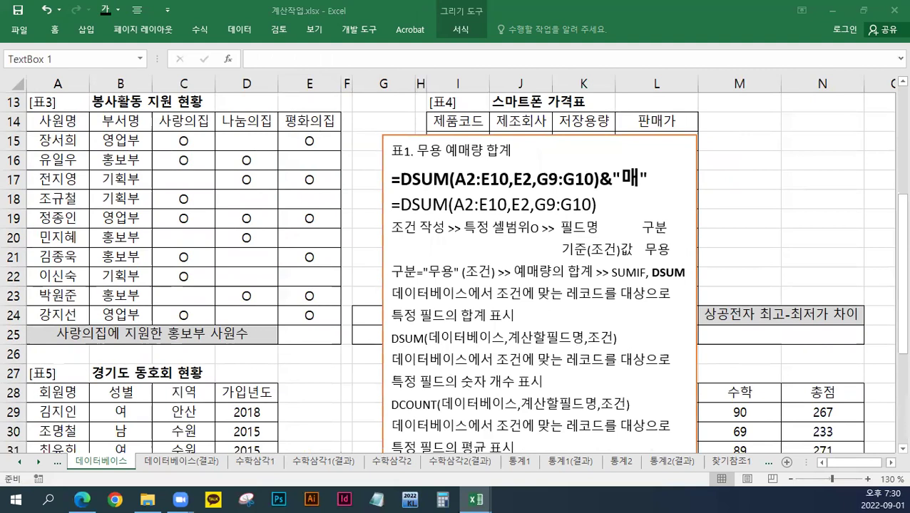
{"action": "left_click", "coordinate": [464, 150]}
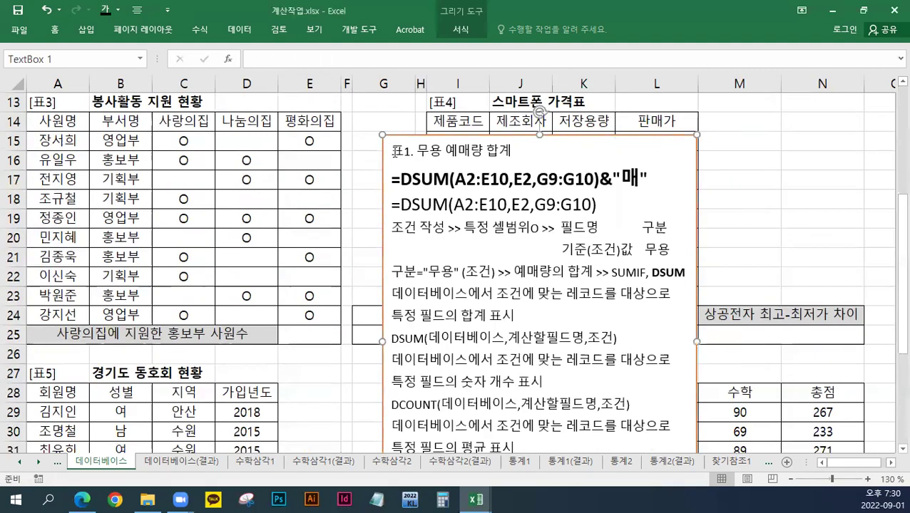
{"action": "key", "text": "ctrl+v"}
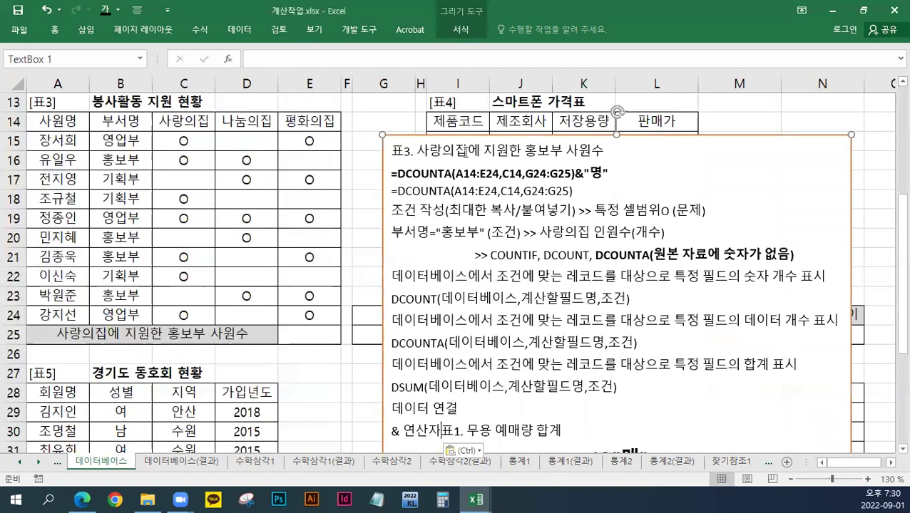
{"action": "key", "text": "Return"}
{"action": "key", "text": "Return"}
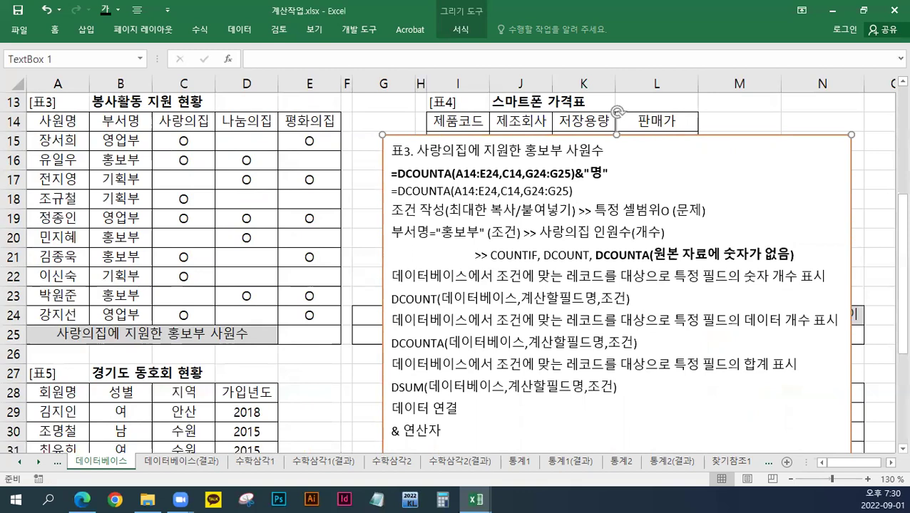
Fill the four 홍보부 rows of 표3 (rows 16, 20, 21 and 23, columns A to E) with light gold.
{"action": "left_click", "coordinate": [302, 241]}
{"action": "scroll", "coordinate": [305, 208], "scroll_direction": "up", "scroll_amount": 4}
{"action": "scroll", "coordinate": [307, 207], "scroll_direction": "down", "scroll_amount": 2}
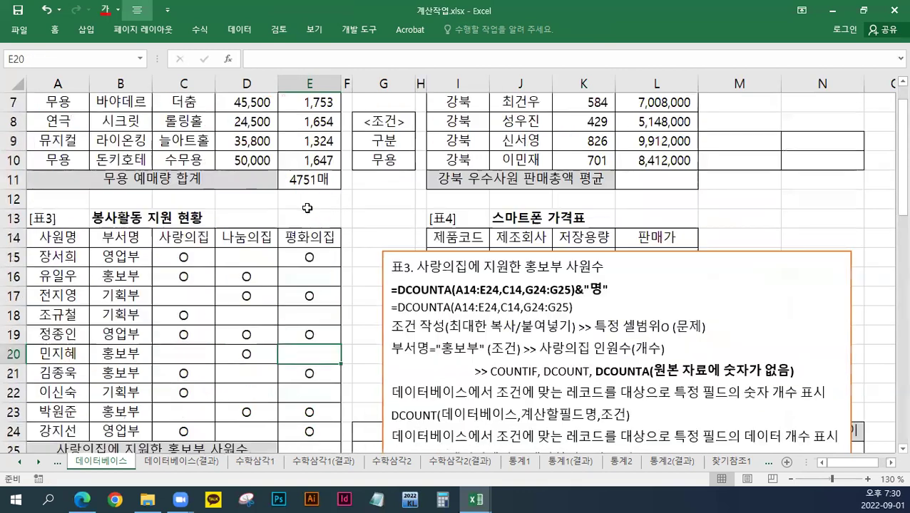
{"action": "scroll", "coordinate": [307, 208], "scroll_direction": "down", "scroll_amount": 3}
{"action": "scroll", "coordinate": [306, 208], "scroll_direction": "up", "scroll_amount": 1}
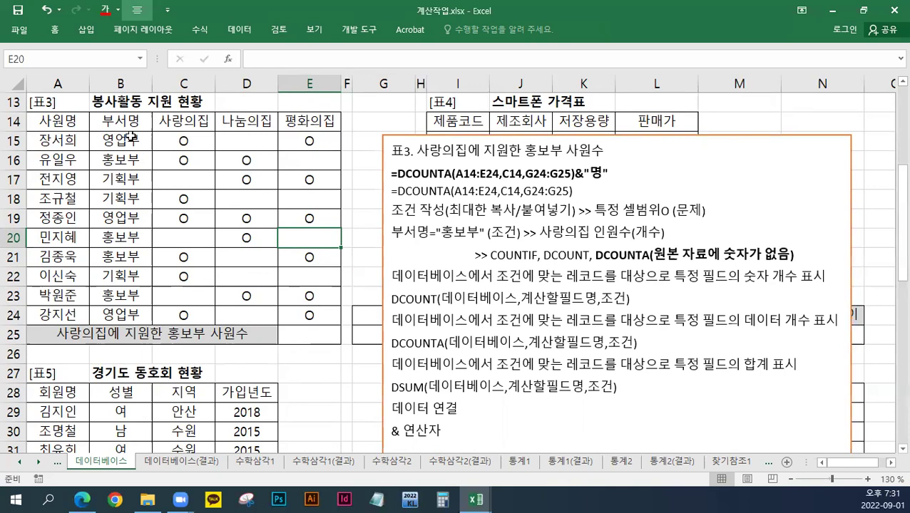
{"action": "left_click_drag", "start_coordinate": [53, 163], "coordinate": [303, 164]}
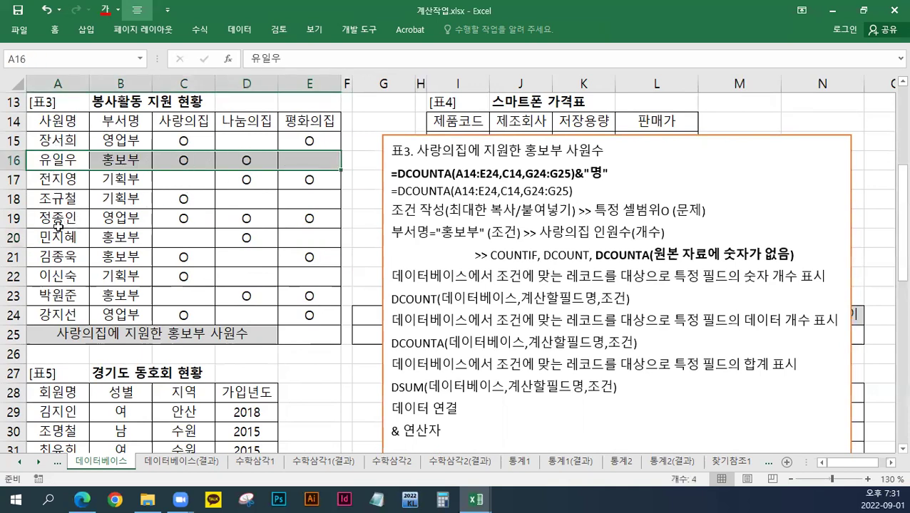
{"action": "left_click_drag", "start_coordinate": [39, 236], "coordinate": [305, 240]}
{"action": "left_click_drag", "start_coordinate": [35, 255], "coordinate": [308, 257]}
{"action": "left_click_drag", "start_coordinate": [71, 298], "coordinate": [314, 299]}
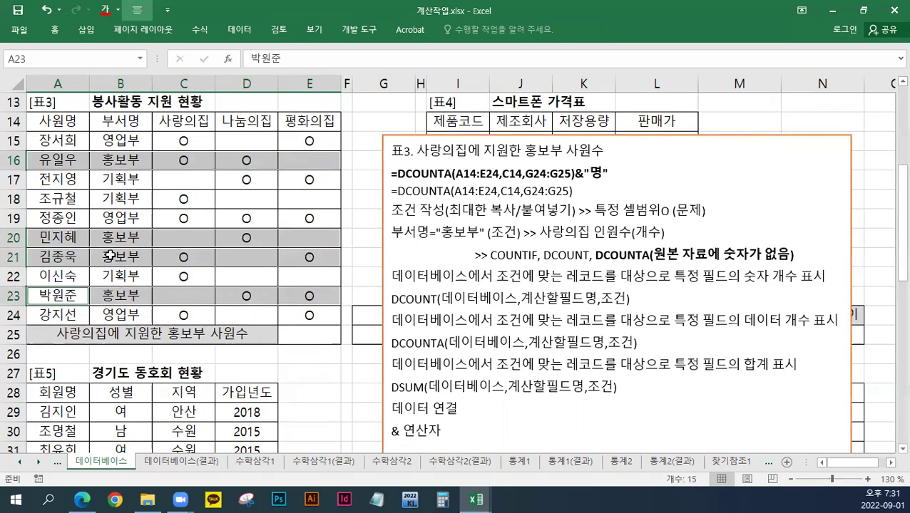
{"action": "right_click", "coordinate": [135, 164]}
{"action": "left_click", "coordinate": [200, 141]}
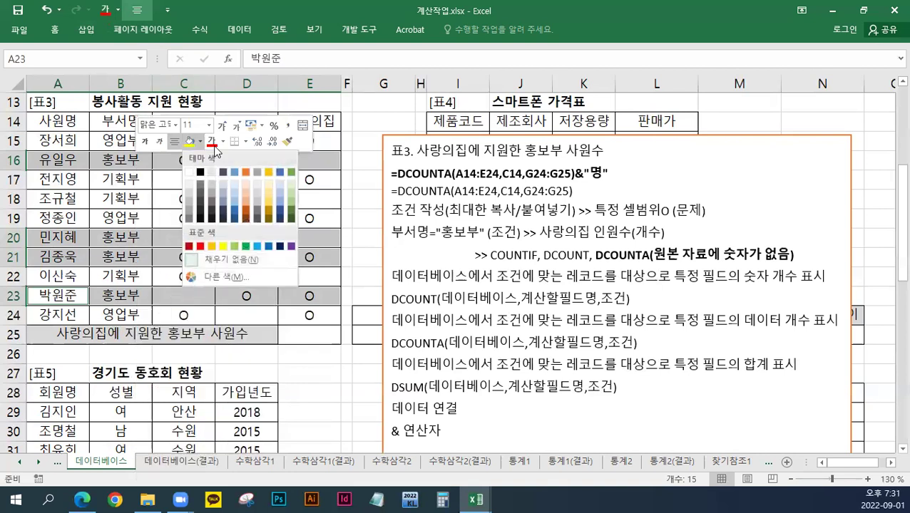
{"action": "left_click", "coordinate": [270, 191]}
{"action": "left_click", "coordinate": [184, 219]}
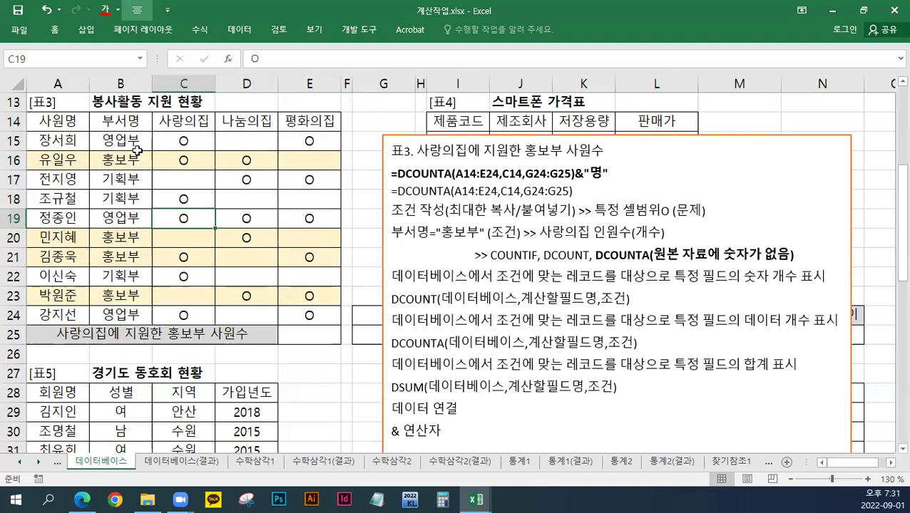
Make the 사랑의집 O marks of the 홍보부 rows in C16 and C21 bold and red.
{"action": "left_click", "coordinate": [189, 160]}
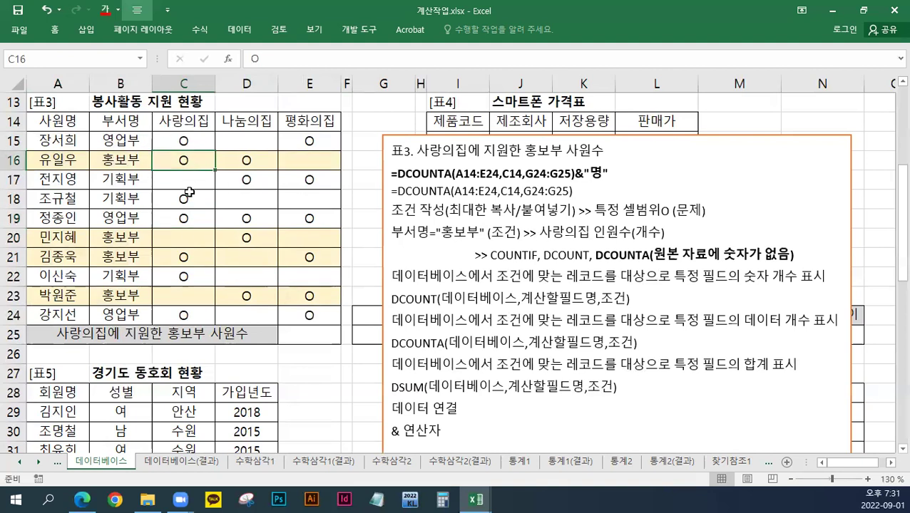
{"action": "left_click", "coordinate": [180, 255], "text": "ctrl"}
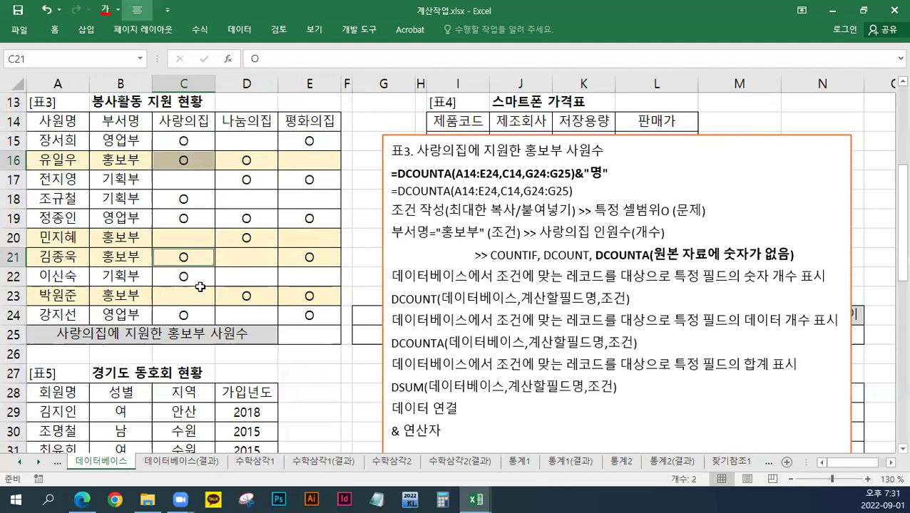
{"action": "right_click", "coordinate": [161, 259]}
{"action": "left_click", "coordinate": [171, 145]}
{"action": "left_click", "coordinate": [244, 145]}
{"action": "left_click", "coordinate": [218, 253]}
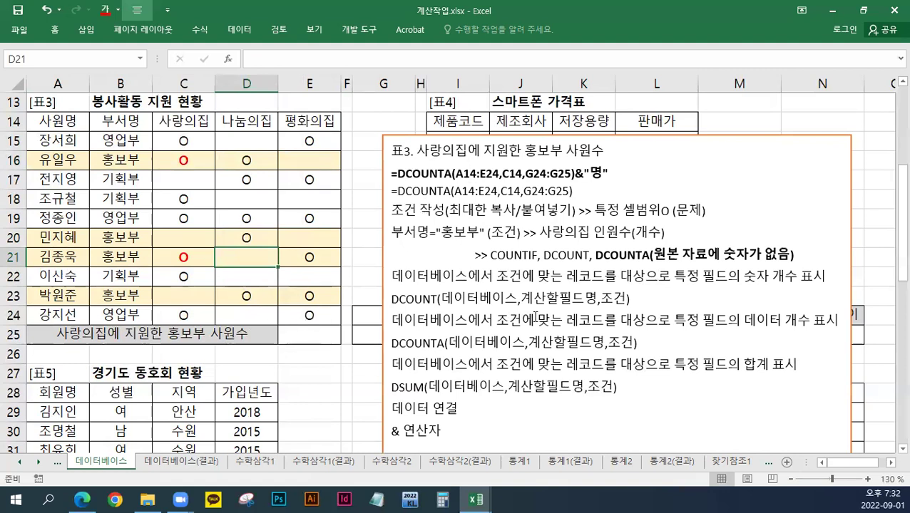
Examine the 표3 notes on the 부서명="홍보부" condition, the 사랑의집 count and the difference between DCOUNT and DCOUNTA.
{"action": "left_click", "coordinate": [608, 237]}
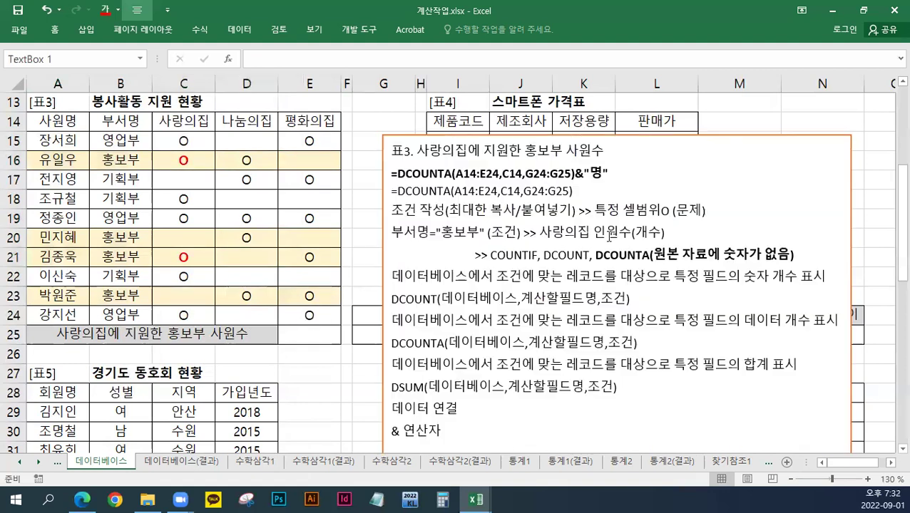
{"action": "double_click", "coordinate": [608, 237]}
{"action": "left_click", "coordinate": [635, 241]}
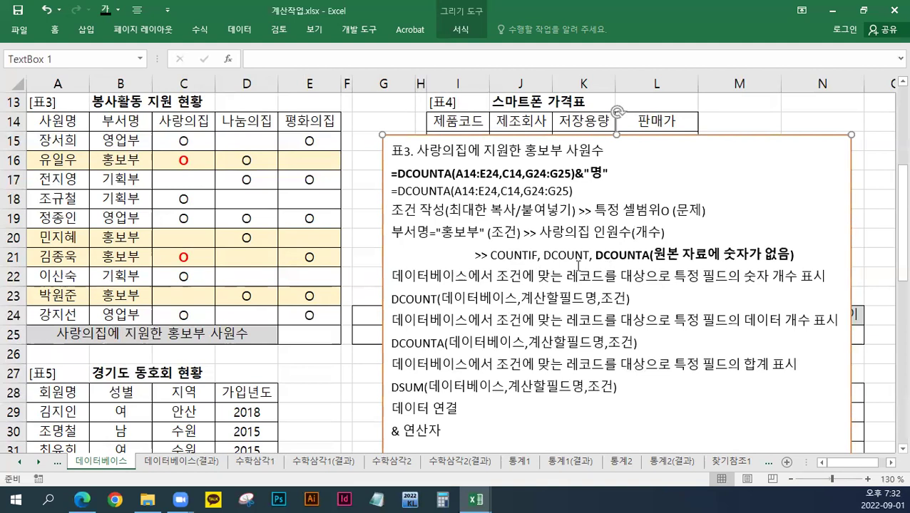
{"action": "left_click_drag", "start_coordinate": [391, 300], "coordinate": [432, 298]}
{"action": "left_click_drag", "start_coordinate": [391, 343], "coordinate": [448, 343]}
{"action": "left_click", "coordinate": [427, 319]}
{"action": "left_click", "coordinate": [427, 357]}
Move the notes box clear of the condition cells G24:G25 and select the word DCOUNTA in its syntax line.
{"action": "left_click_drag", "start_coordinate": [428, 133], "coordinate": [468, 102]}
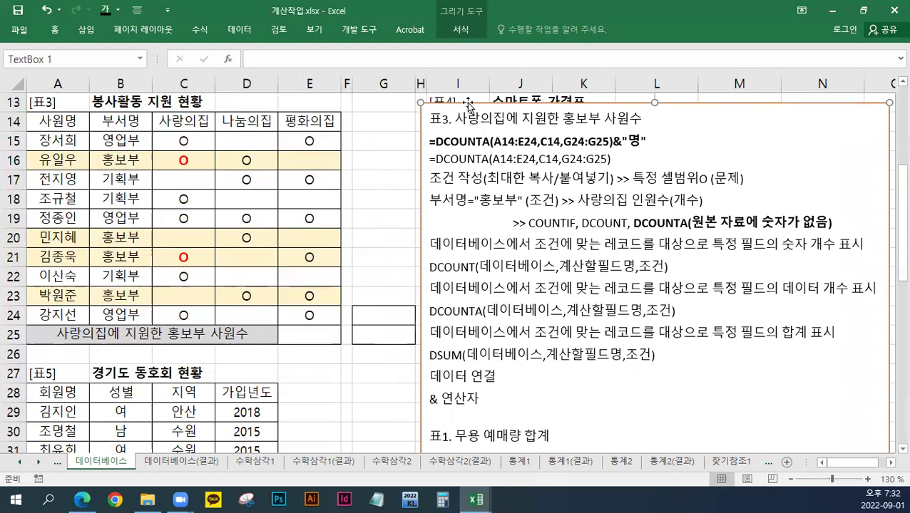
{"action": "left_click_drag", "start_coordinate": [428, 312], "coordinate": [484, 311]}
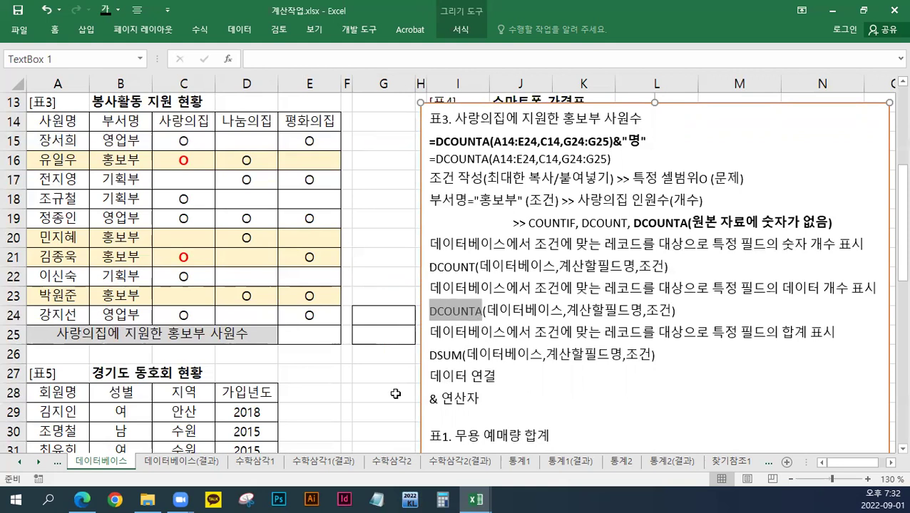
Build 표3's condition by copying the 부서명 header from B14 to G24 and 홍보부 from B16 to G25.
{"action": "left_click", "coordinate": [322, 339]}
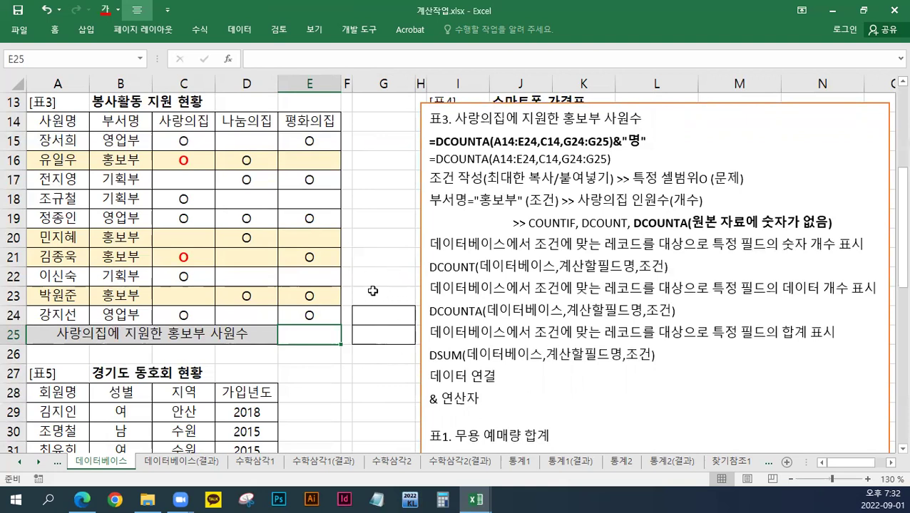
{"action": "right_click", "coordinate": [139, 126]}
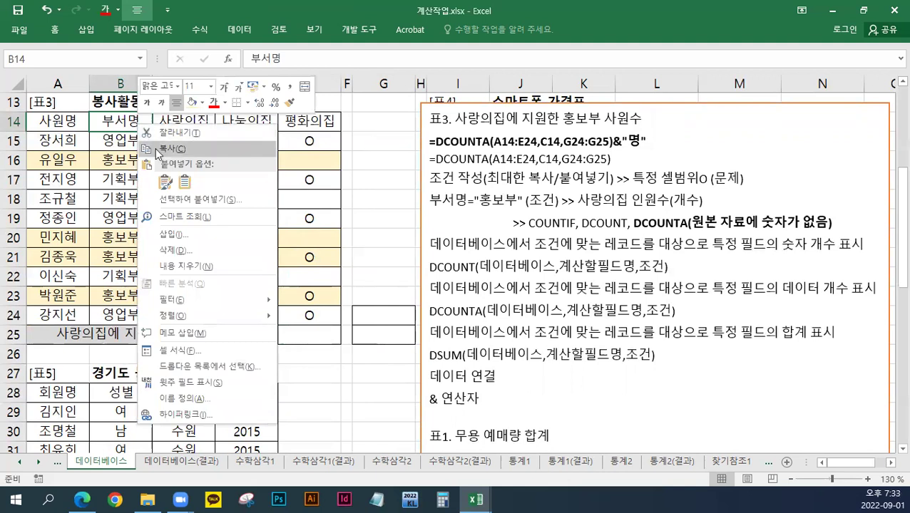
{"action": "left_click", "coordinate": [158, 149]}
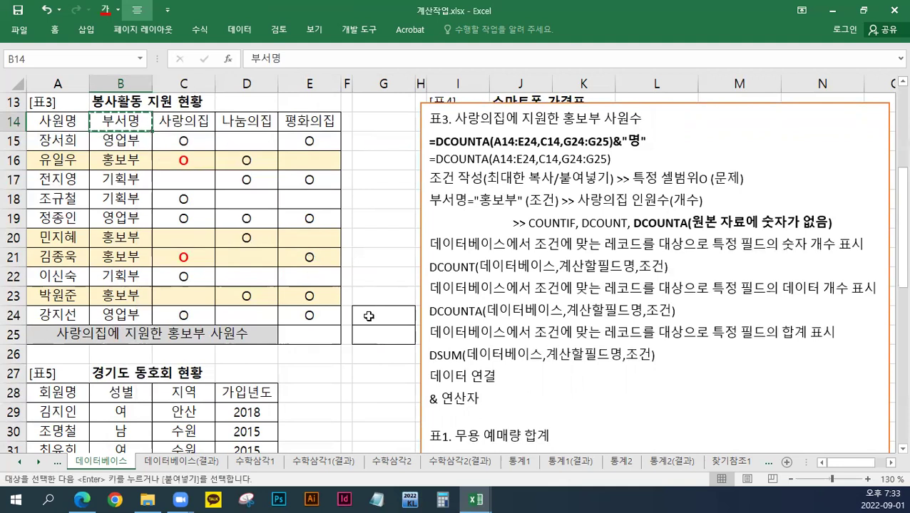
{"action": "left_click", "coordinate": [362, 317]}
{"action": "right_click", "coordinate": [364, 318]}
{"action": "left_click", "coordinate": [396, 74]}
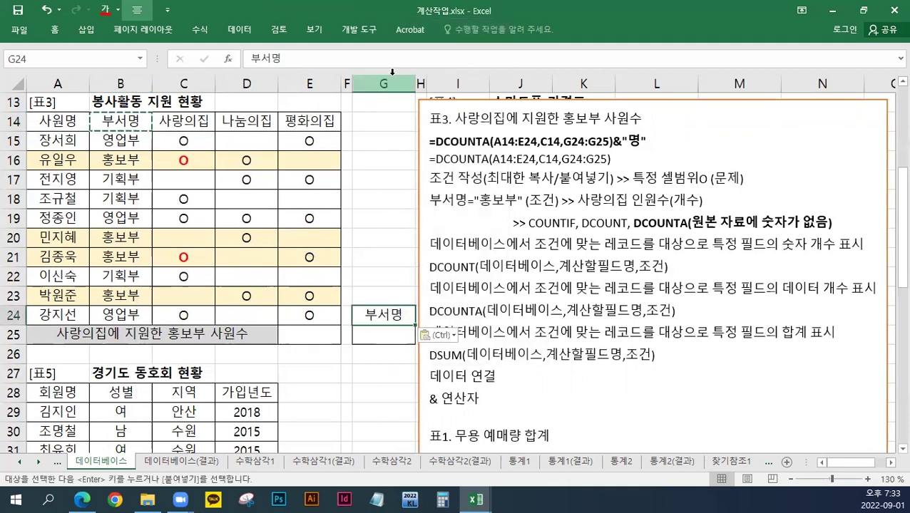
{"action": "right_click", "coordinate": [133, 162]}
{"action": "left_click", "coordinate": [165, 188]}
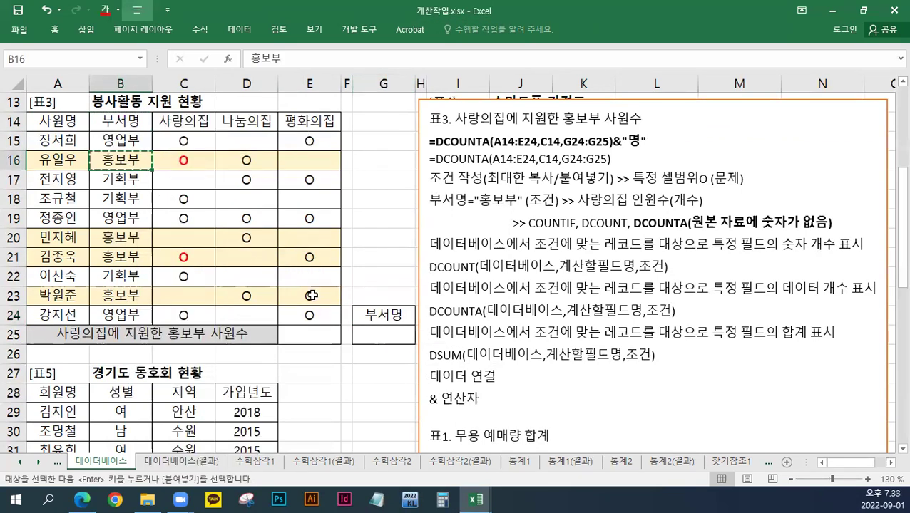
{"action": "right_click", "coordinate": [386, 335]}
{"action": "left_click", "coordinate": [416, 97]}
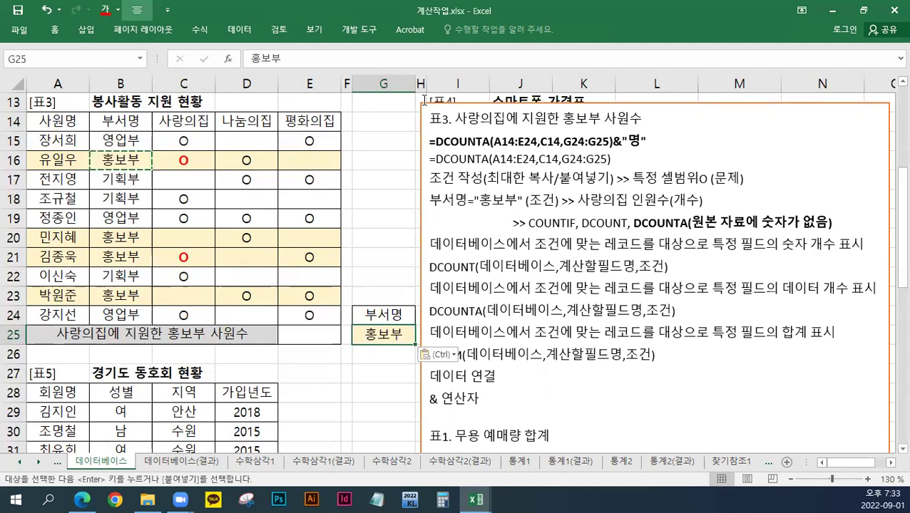
{"action": "left_click_drag", "start_coordinate": [367, 314], "coordinate": [371, 357]}
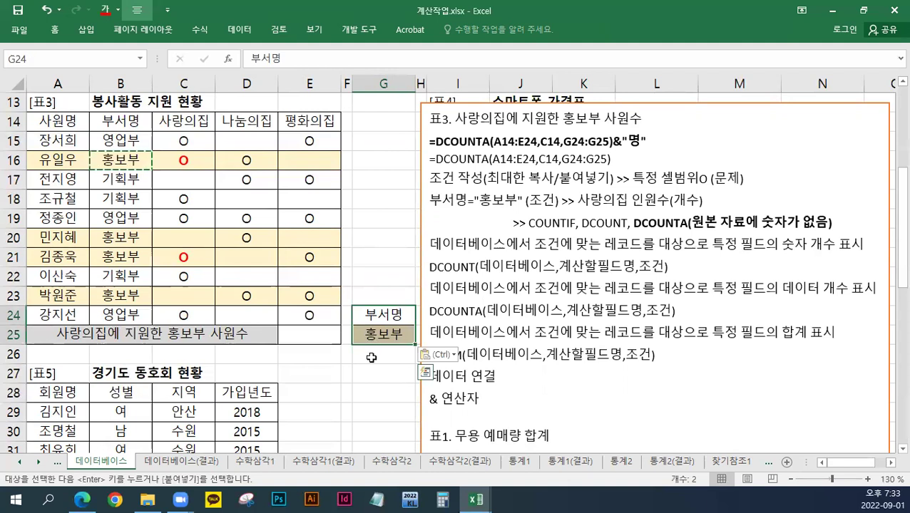
{"action": "left_click", "coordinate": [371, 357]}
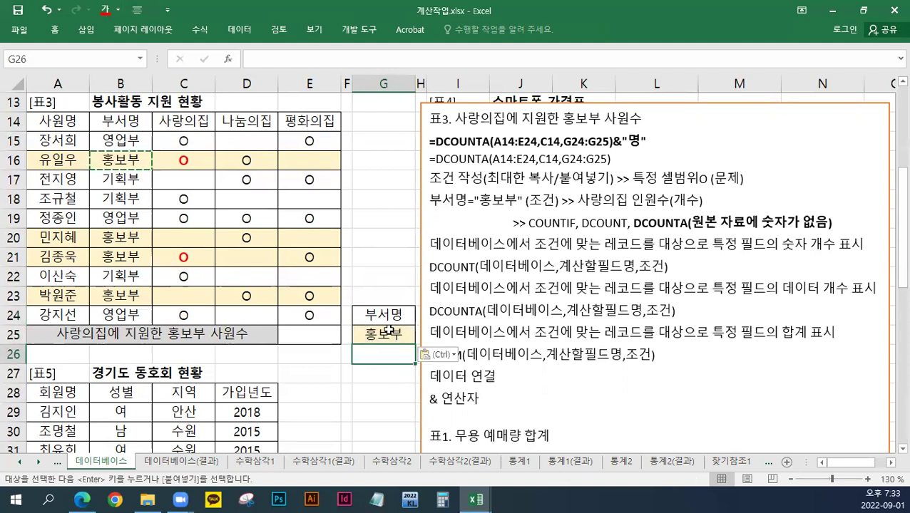
{"action": "left_click_drag", "start_coordinate": [388, 315], "coordinate": [386, 330]}
{"action": "left_click", "coordinate": [390, 407]}
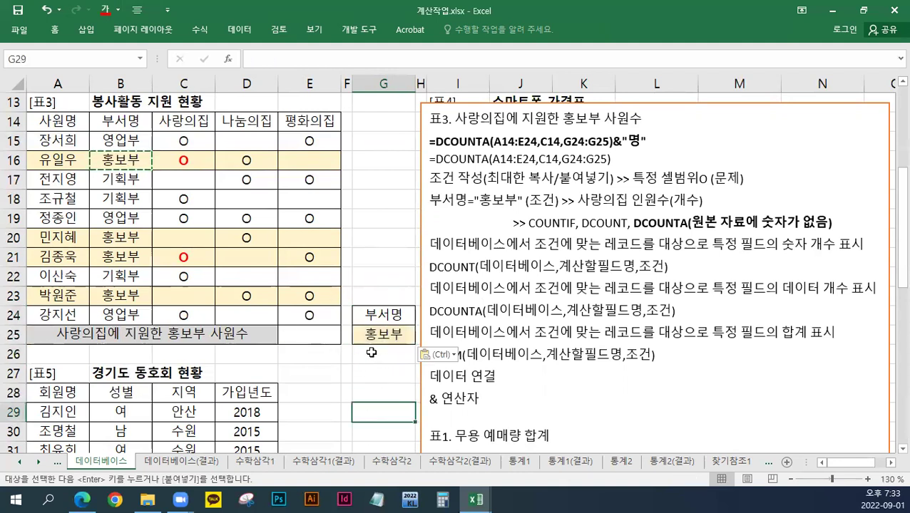
{"action": "left_click_drag", "start_coordinate": [394, 320], "coordinate": [391, 332]}
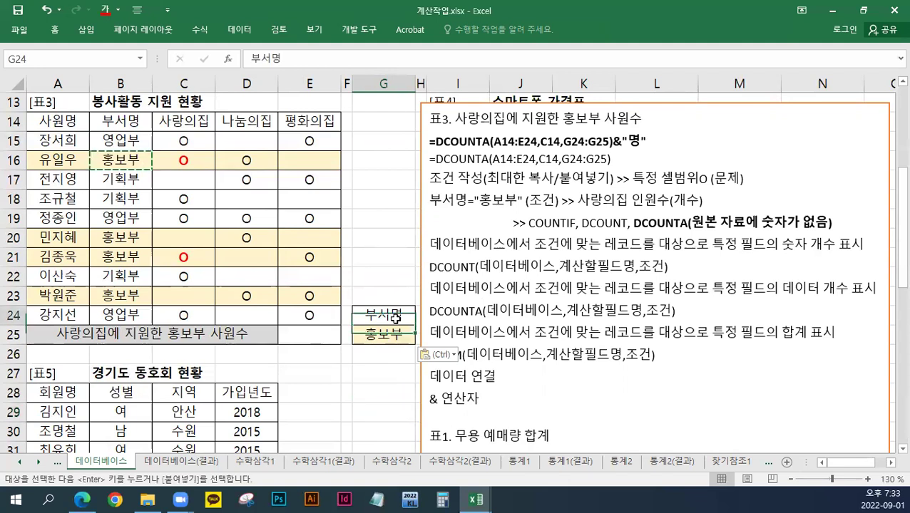
{"action": "left_click", "coordinate": [388, 334]}
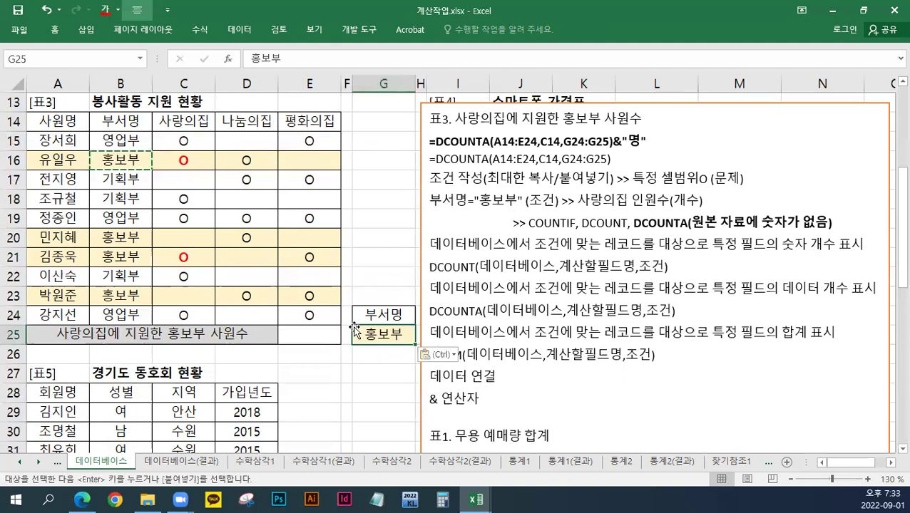
Enter =DCOUNTA(A14:E24,C14,G24:G25) in E25 to count the 홍보부 employees who applied to 사랑의집.
{"action": "left_click", "coordinate": [293, 341]}
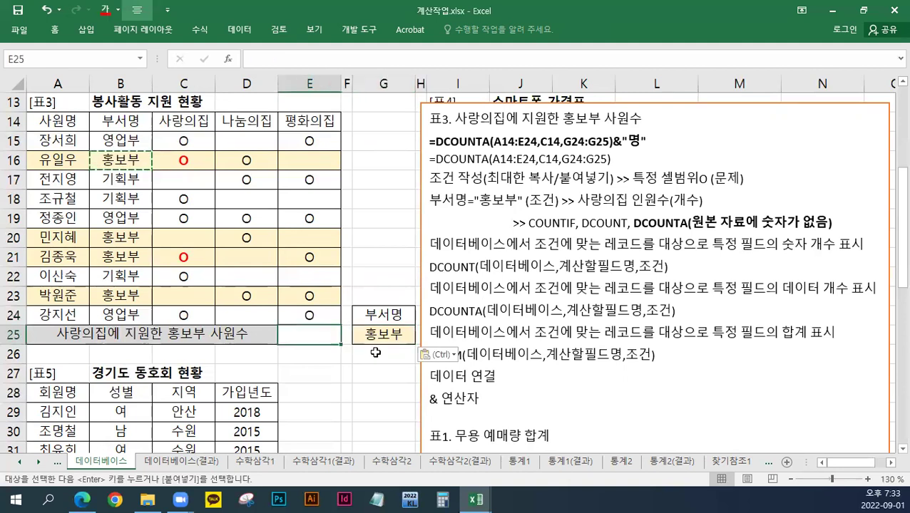
{"action": "type", "text": "="}
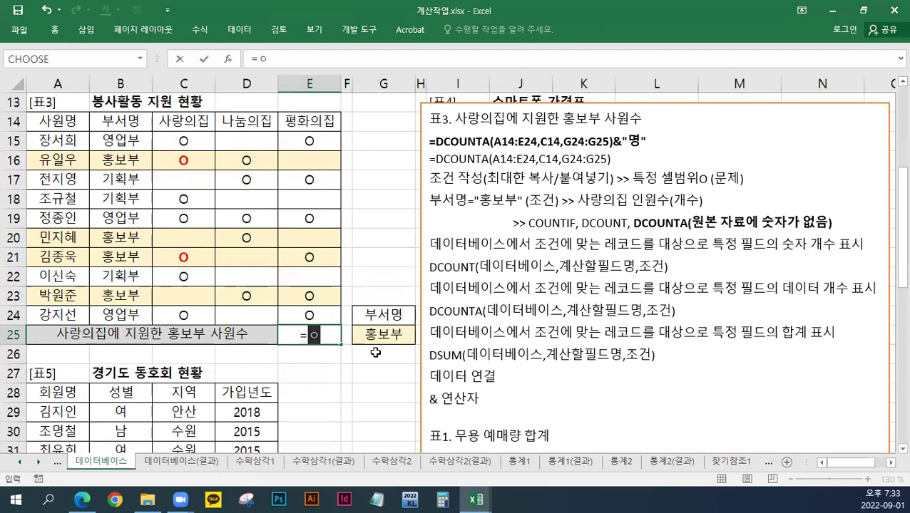
{"action": "type", "text": "DCOUN"}
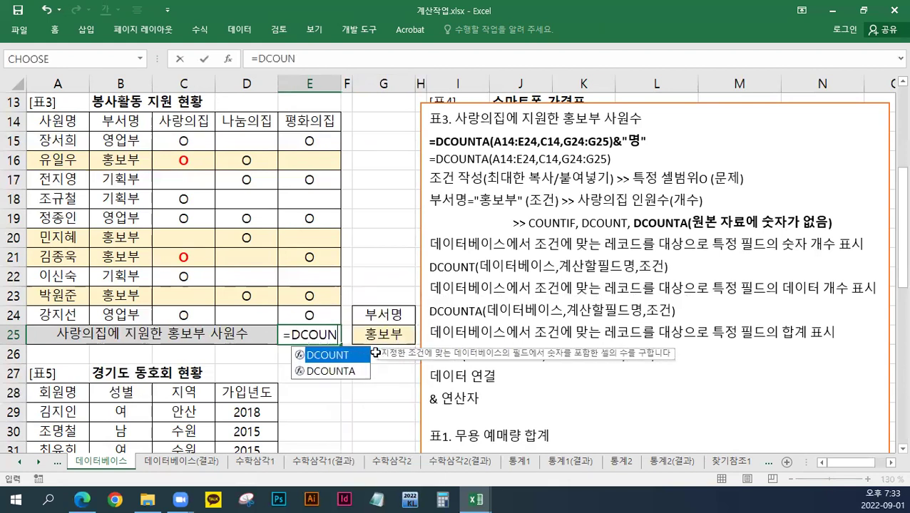
{"action": "type", "text": "TA("}
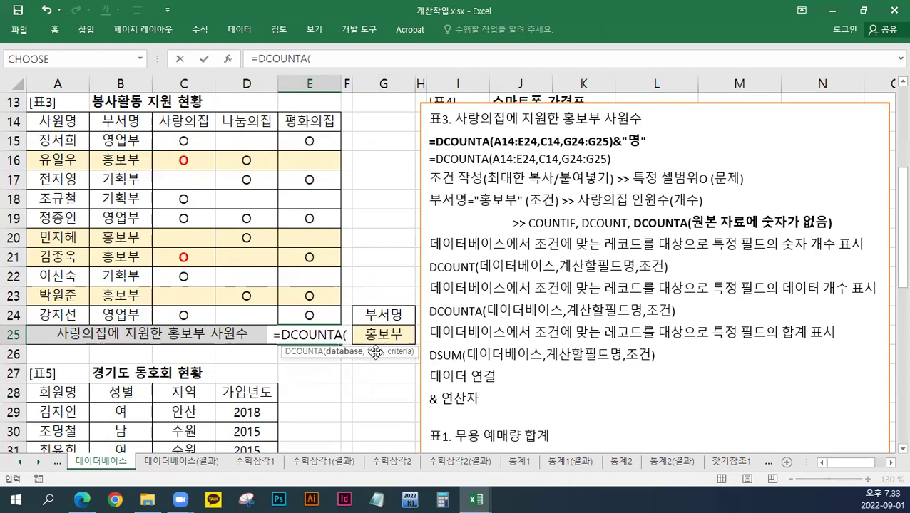
{"action": "left_click_drag", "start_coordinate": [57, 122], "coordinate": [314, 316]}
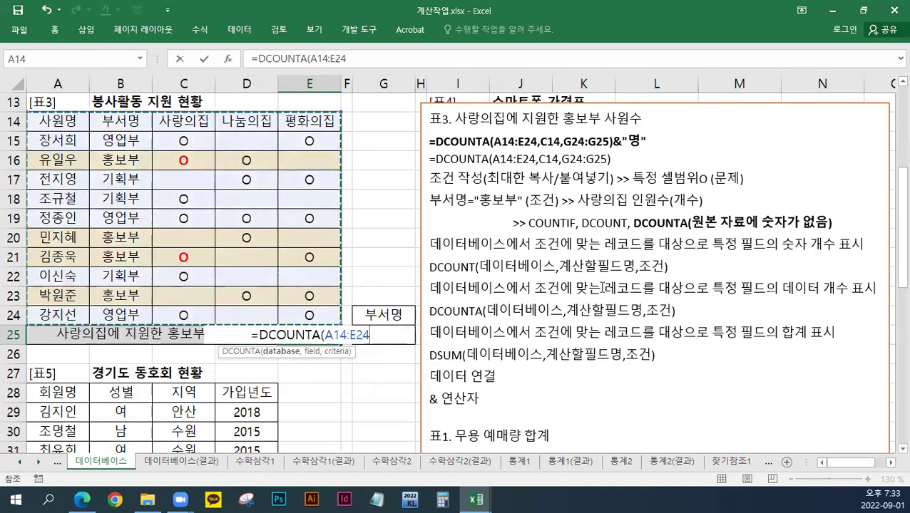
{"action": "type", "text": ","}
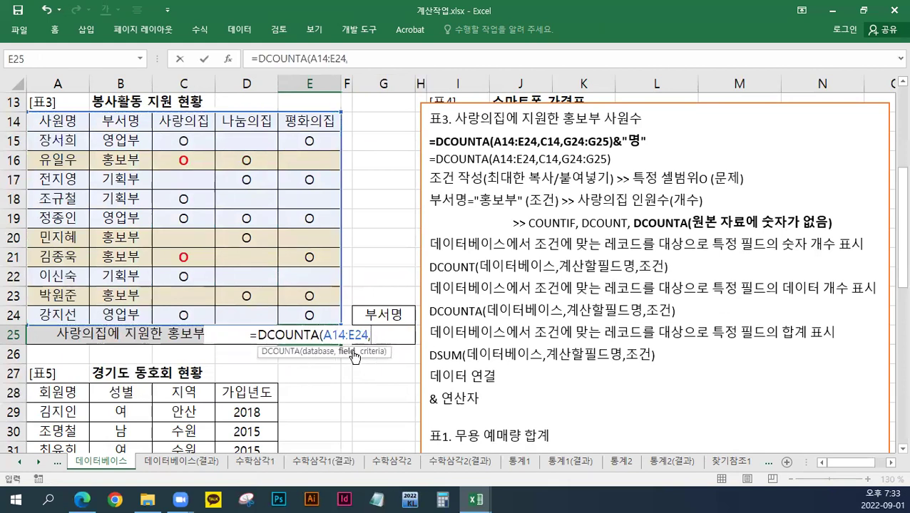
{"action": "left_click", "coordinate": [176, 123]}
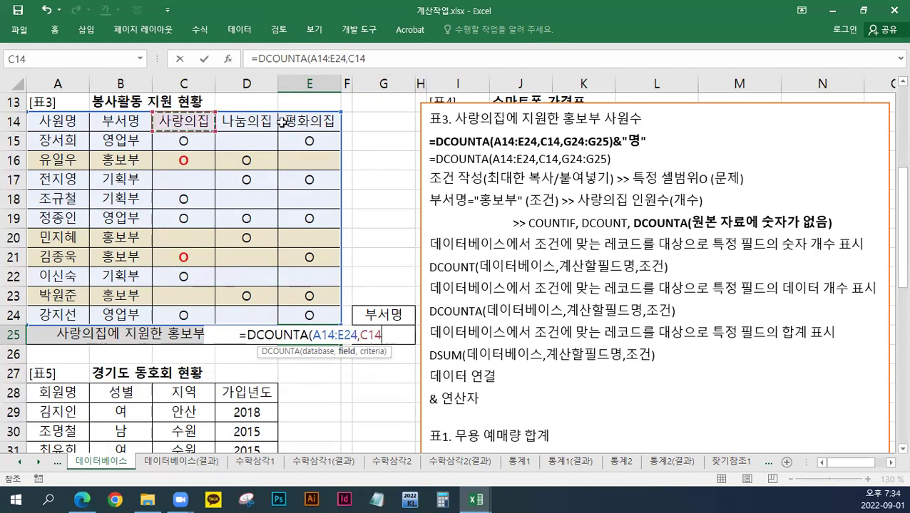
{"action": "type", "text": ","}
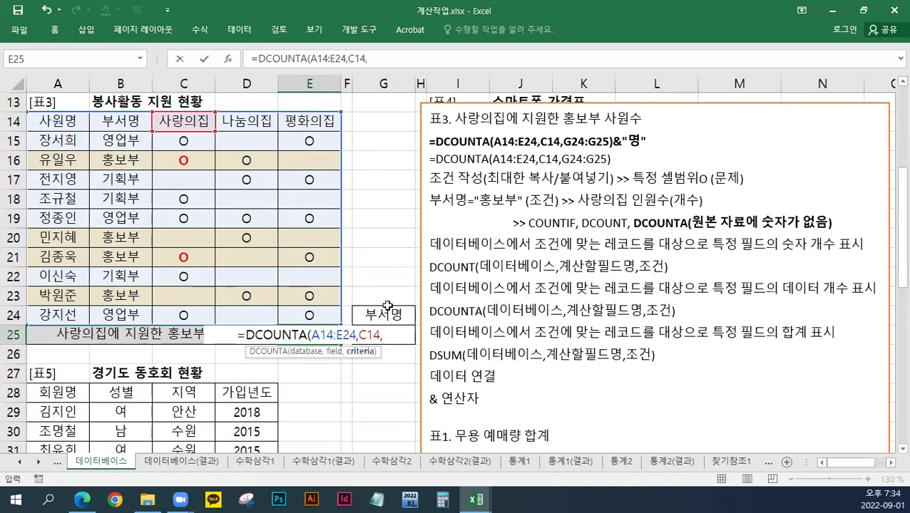
{"action": "left_click_drag", "start_coordinate": [388, 314], "coordinate": [389, 334]}
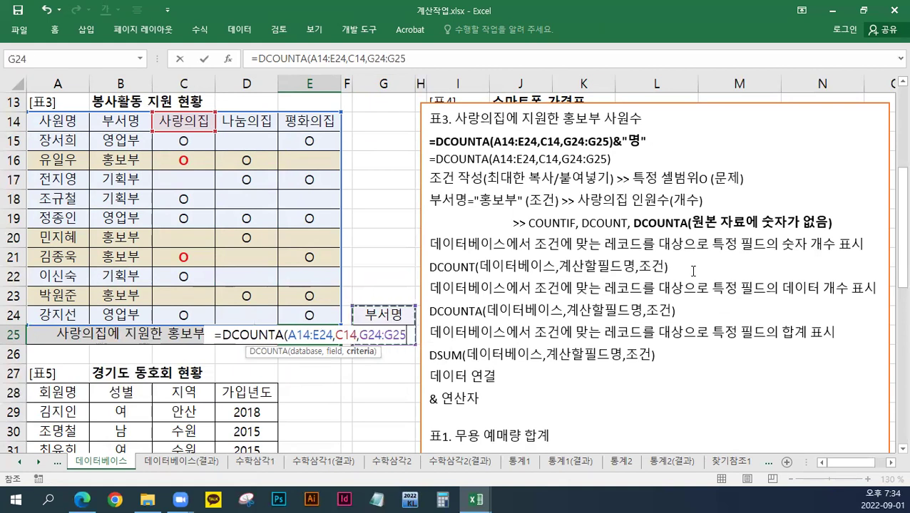
{"action": "type", "text": ")"}
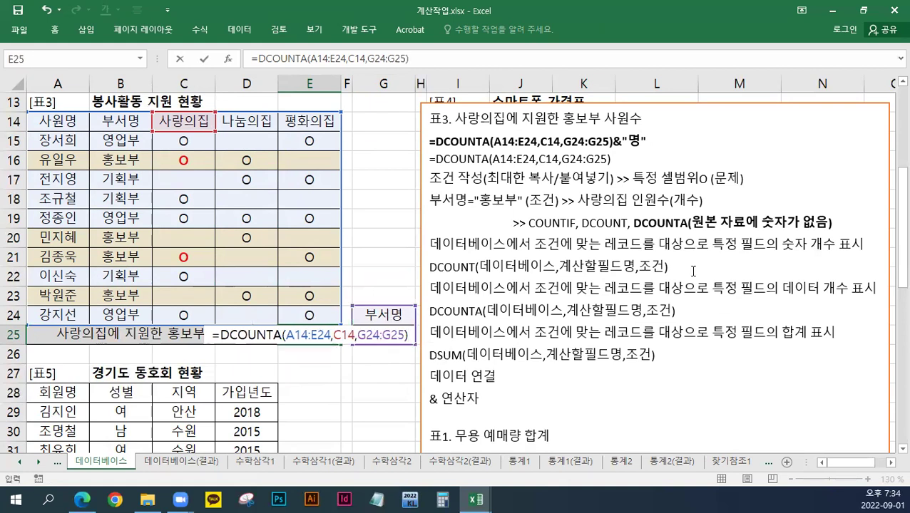
{"action": "key", "text": "ctrl+Return"}
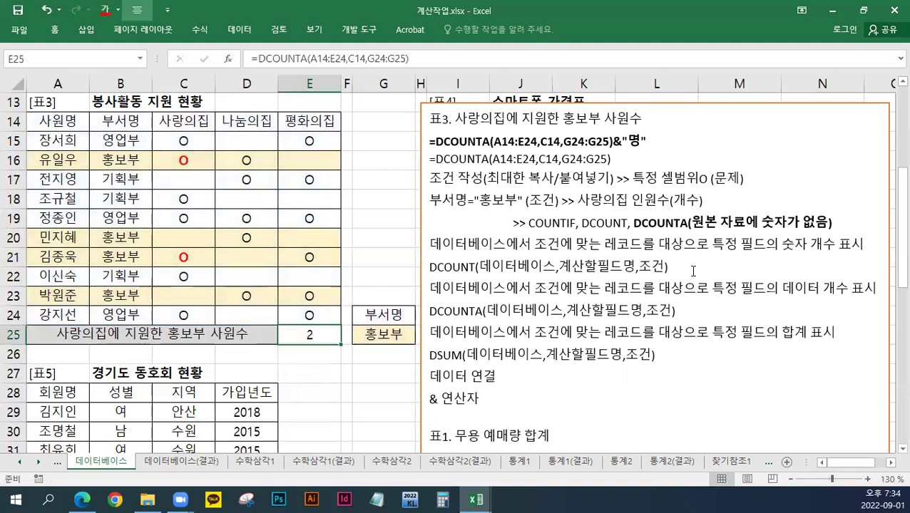
Append &"명" to the DCOUNTA formula in E25.
{"action": "key", "text": "F2"}
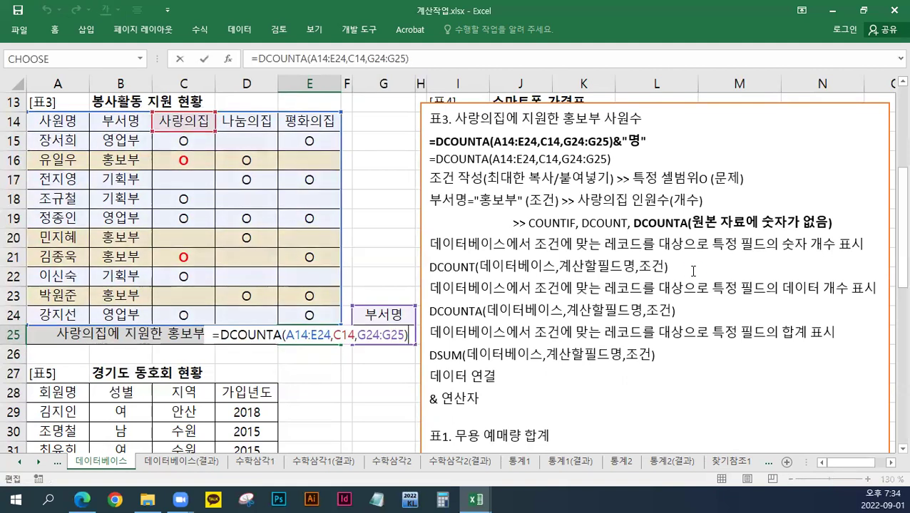
{"action": "type", "text": "&"}
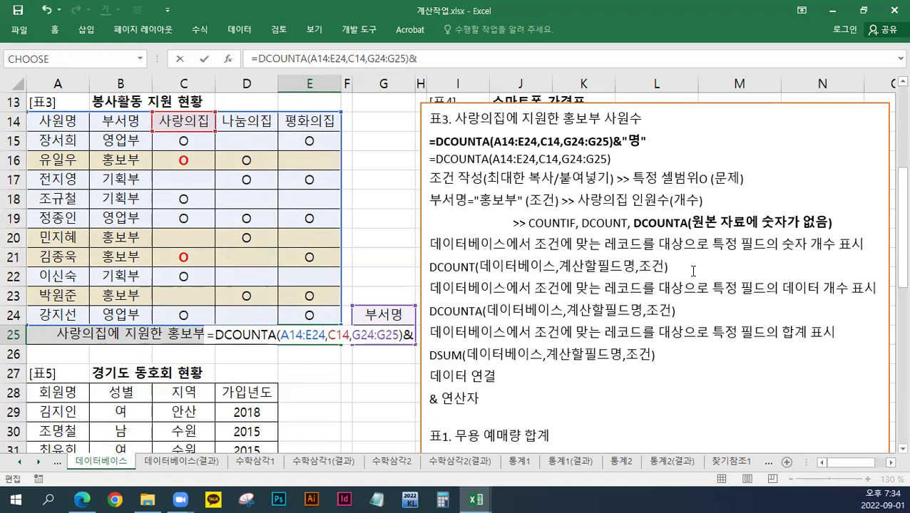
{"action": "type", "text": "\"명\""}
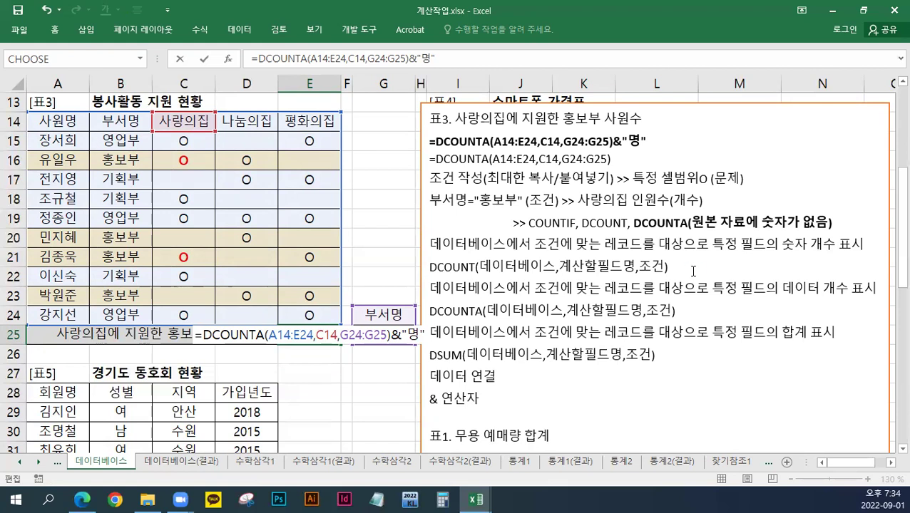
{"action": "key", "text": "ctrl+Return"}
Enlarge the text of the two DCOUNTA formula lines in the 표3 notes.
{"action": "left_click_drag", "start_coordinate": [618, 161], "coordinate": [429, 137]}
{"action": "left_click", "coordinate": [506, 108]}
{"action": "left_click", "coordinate": [506, 108]}
{"action": "left_click", "coordinate": [506, 109]}
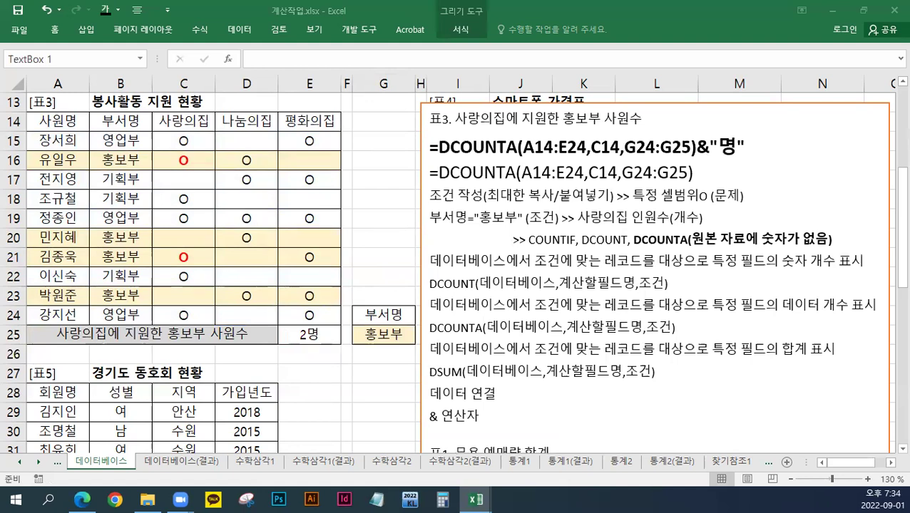
Move the notes box down off 표4 so it sits beside 표5, starting at about row 28.
{"action": "left_click", "coordinate": [467, 104]}
{"action": "left_click_drag", "start_coordinate": [467, 103], "coordinate": [402, 391]}
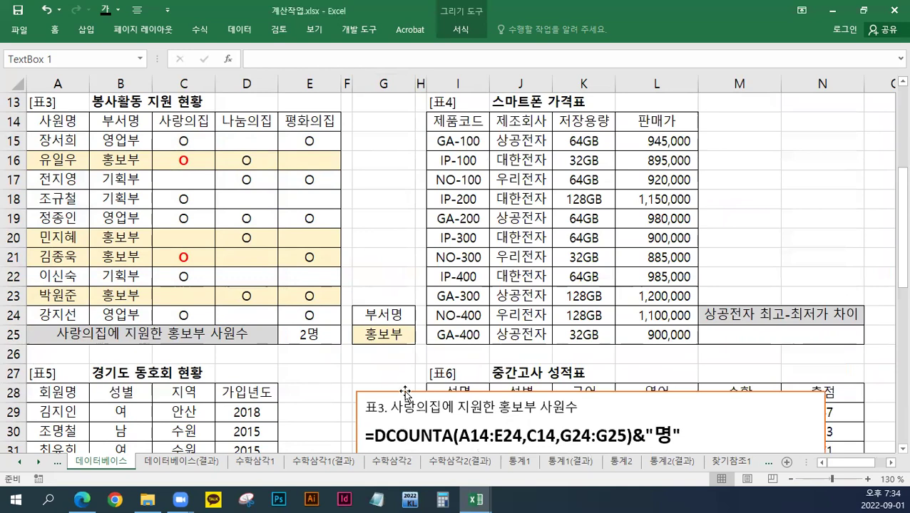
{"action": "scroll", "coordinate": [402, 391], "scroll_direction": "down", "scroll_amount": 4}
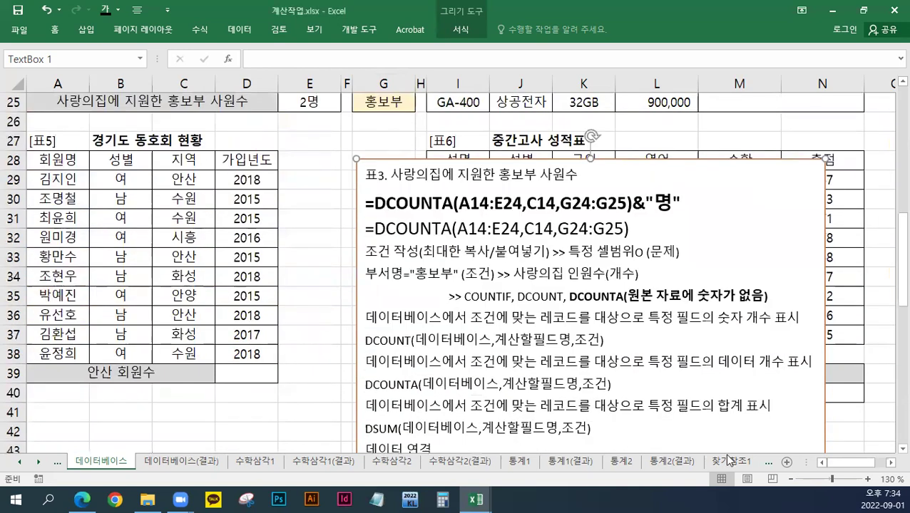
{"action": "left_click", "coordinate": [902, 449]}
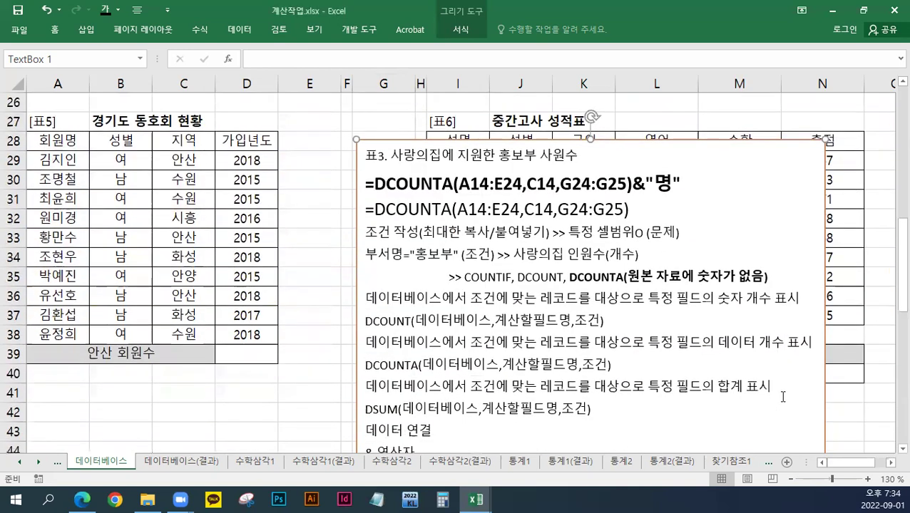
{"action": "left_click", "coordinate": [902, 449]}
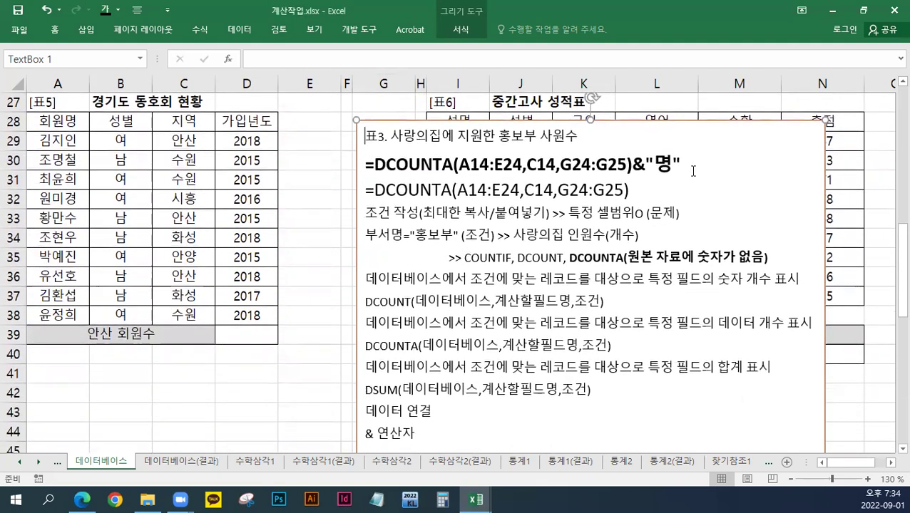
Paste the 표5 안산 회원수 notes with the DCOUNT formulas above the 표3 notes, separated by a blank line.
{"action": "key", "text": "Return"}
{"action": "key", "text": "Up"}
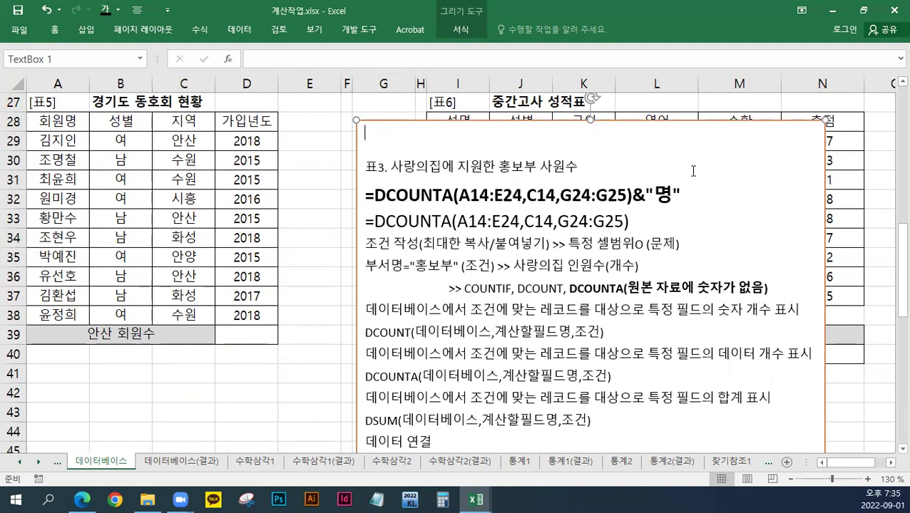
{"action": "key", "text": "ctrl+v"}
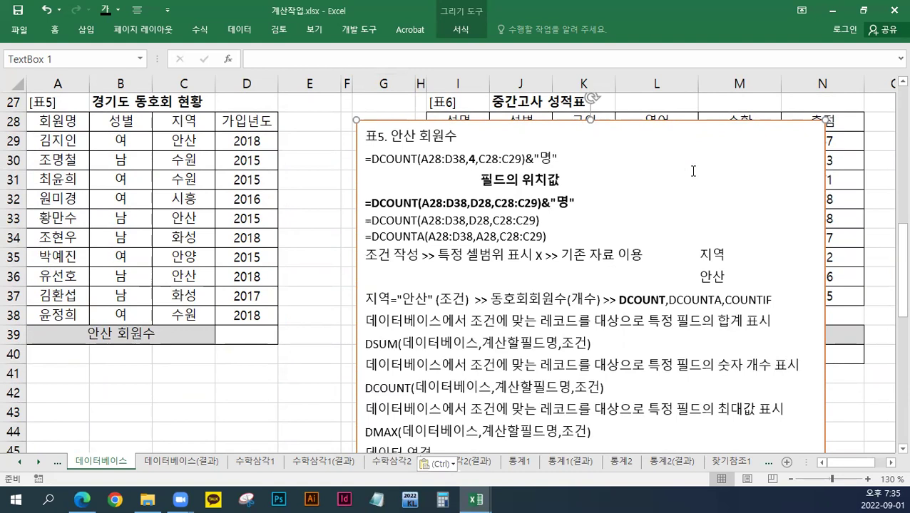
{"action": "scroll", "coordinate": [691, 199], "scroll_direction": "down", "scroll_amount": 1}
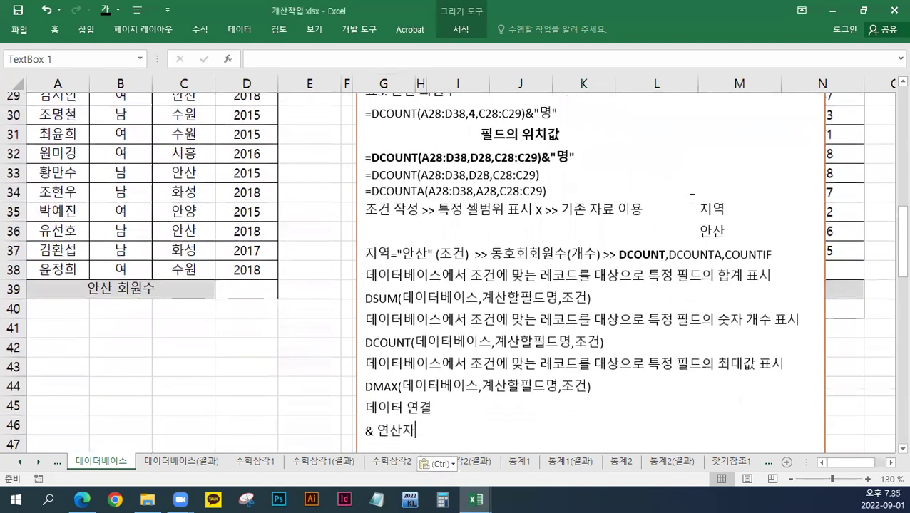
{"action": "scroll", "coordinate": [691, 199], "scroll_direction": "up", "scroll_amount": 2}
{"action": "scroll", "coordinate": [691, 199], "scroll_direction": "up", "scroll_amount": 1}
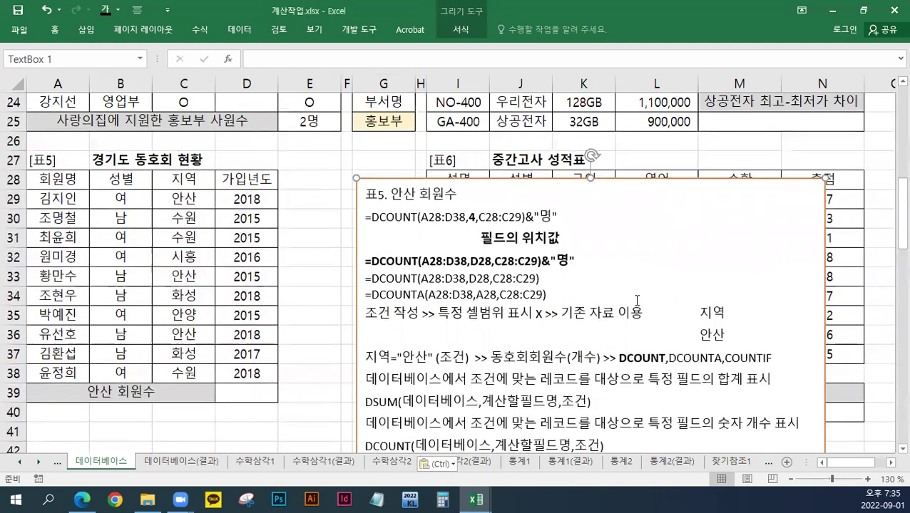
{"action": "scroll", "coordinate": [573, 305], "scroll_direction": "down", "scroll_amount": 2}
{"action": "scroll", "coordinate": [574, 305], "scroll_direction": "down", "scroll_amount": 1}
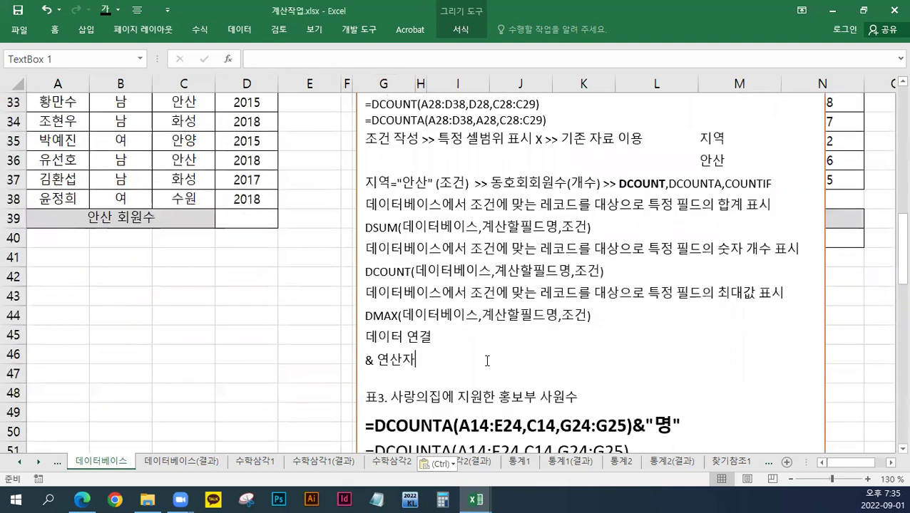
Switch the pasted 표5 notes to keep their source formatting so the DCOUNT formulas show enlarged.
{"action": "right_click", "coordinate": [417, 362]}
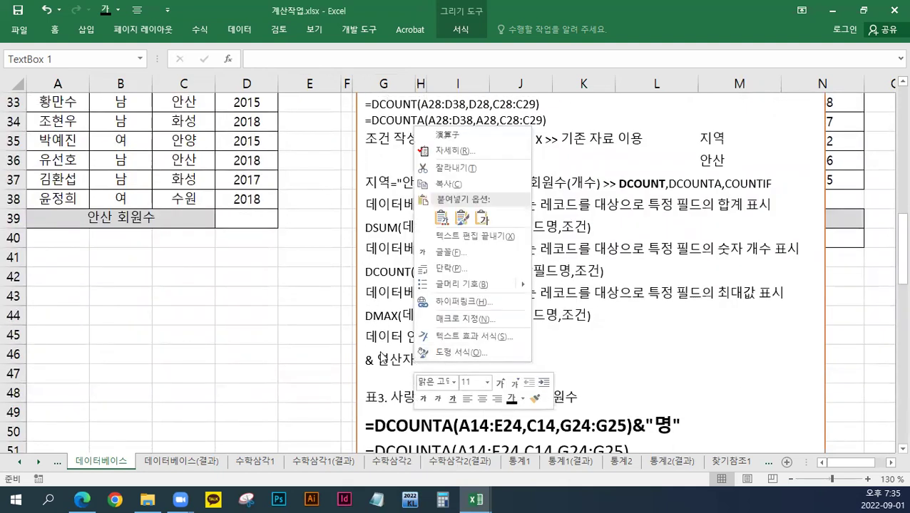
{"action": "left_click", "coordinate": [379, 351]}
{"action": "left_click", "coordinate": [452, 383]}
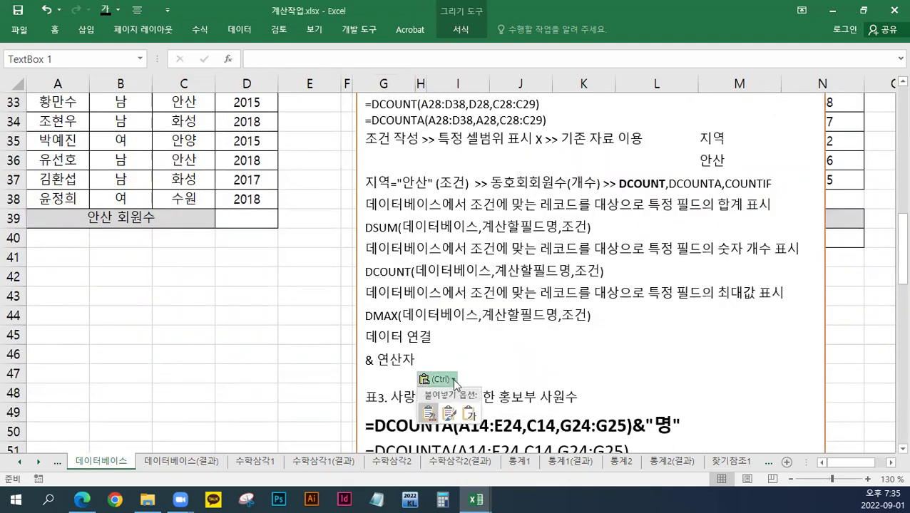
{"action": "left_click", "coordinate": [448, 410]}
{"action": "scroll", "coordinate": [474, 387], "scroll_direction": "up", "scroll_amount": 1}
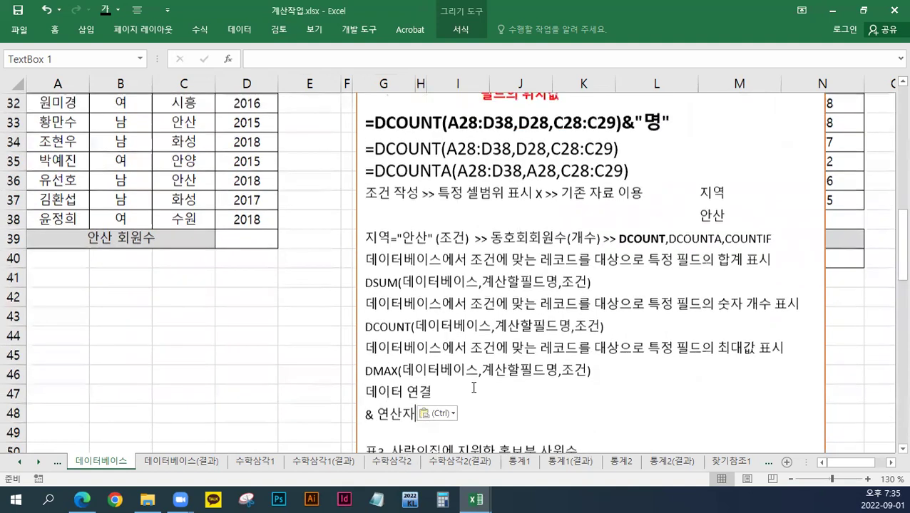
{"action": "scroll", "coordinate": [473, 387], "scroll_direction": "down", "scroll_amount": 1}
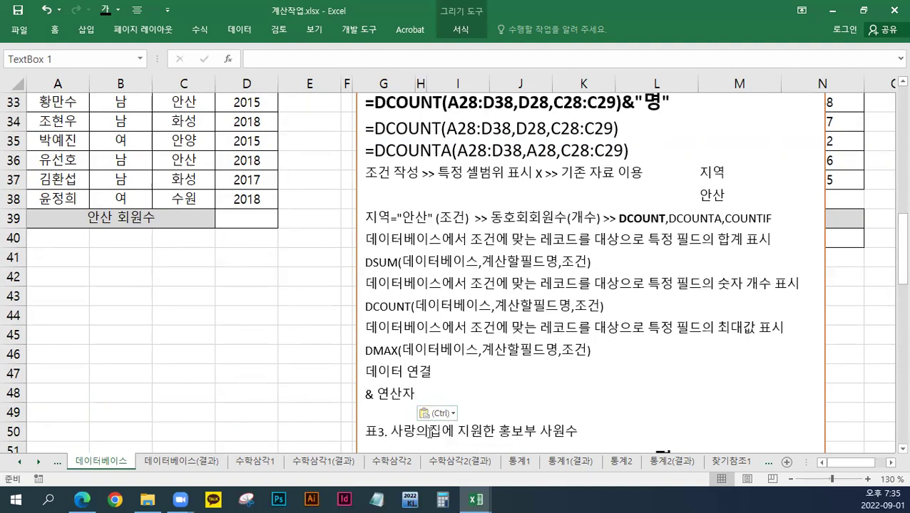
Review the 표5 notes on the 지역="안산" condition, the choice of DCOUNT, and using existing table cells as the criteria.
{"action": "scroll", "coordinate": [437, 412], "scroll_direction": "up", "scroll_amount": 2}
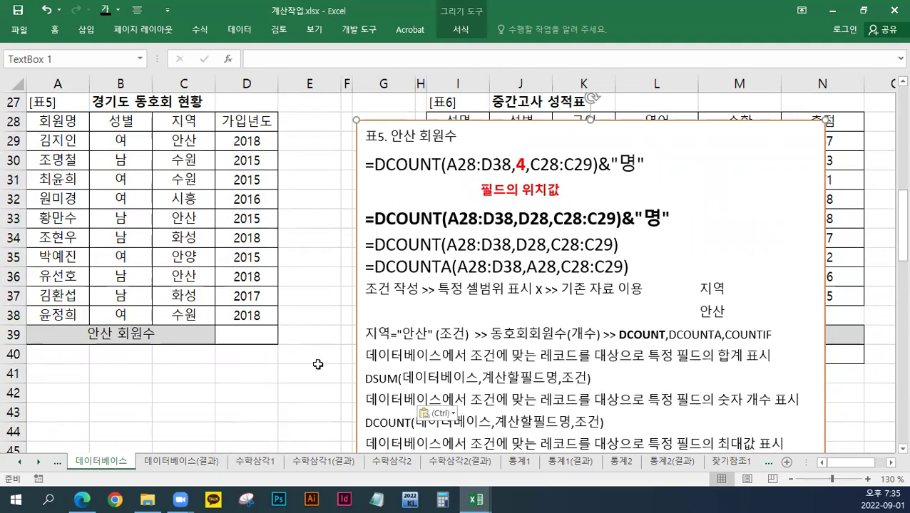
{"action": "left_click_drag", "start_coordinate": [367, 333], "coordinate": [417, 333]}
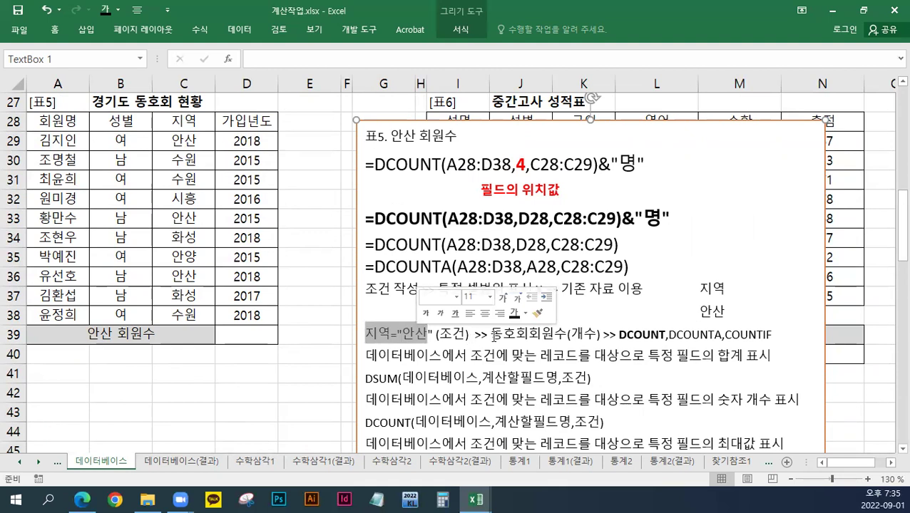
{"action": "left_click_drag", "start_coordinate": [491, 336], "coordinate": [565, 335]}
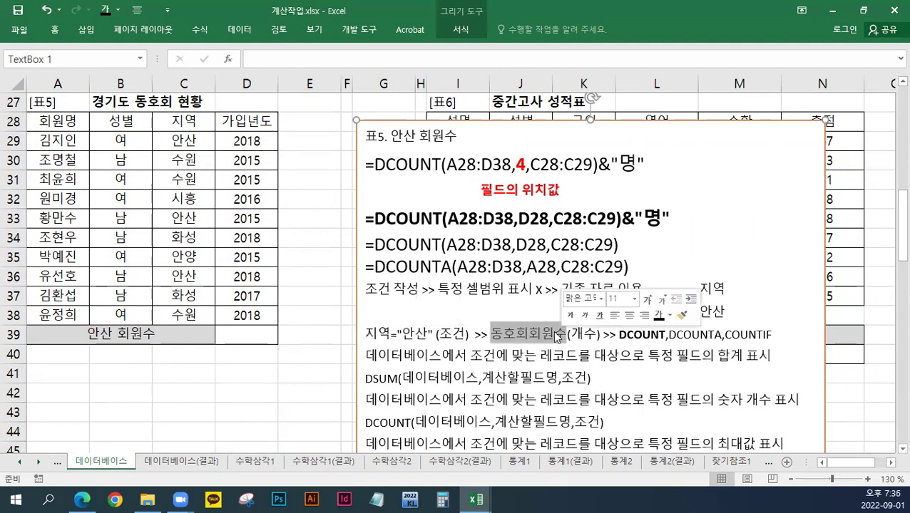
{"action": "left_click_drag", "start_coordinate": [618, 338], "coordinate": [665, 335]}
{"action": "scroll", "coordinate": [402, 404], "scroll_direction": "down", "scroll_amount": 1}
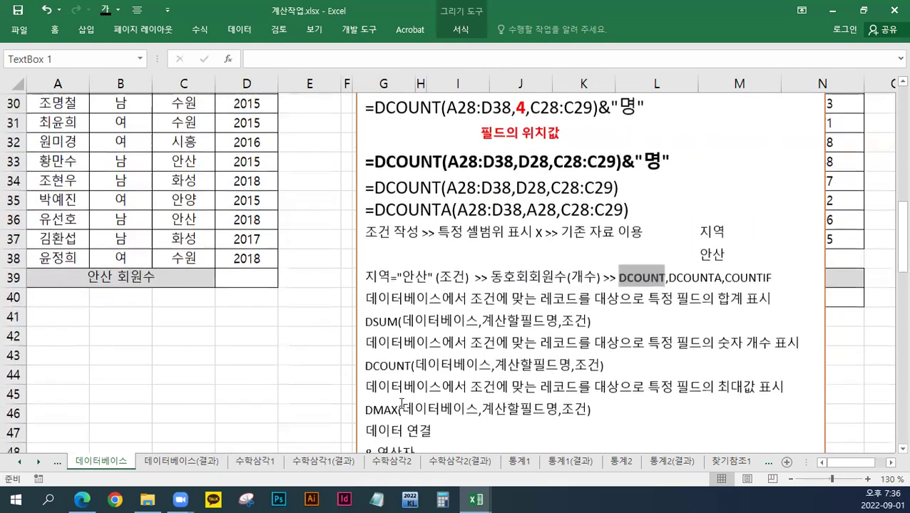
{"action": "scroll", "coordinate": [459, 389], "scroll_direction": "up", "scroll_amount": 1}
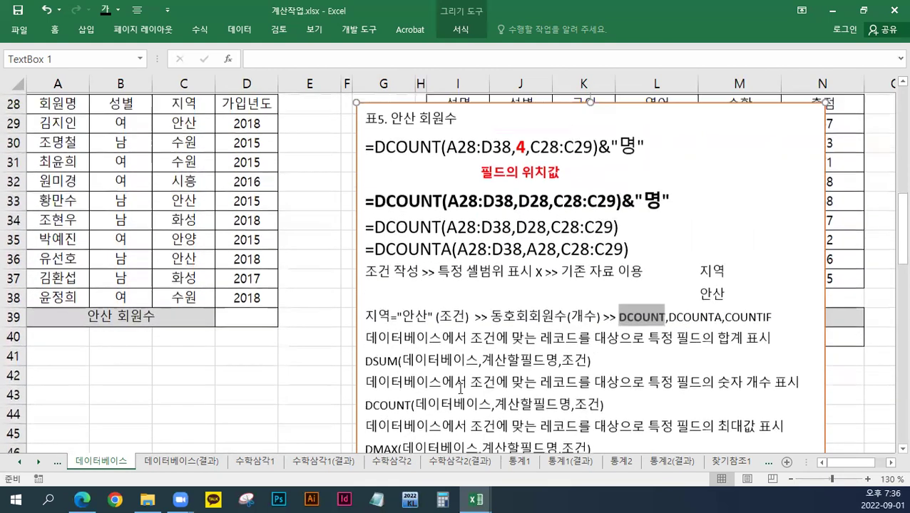
{"action": "scroll", "coordinate": [460, 388], "scroll_direction": "up", "scroll_amount": 1}
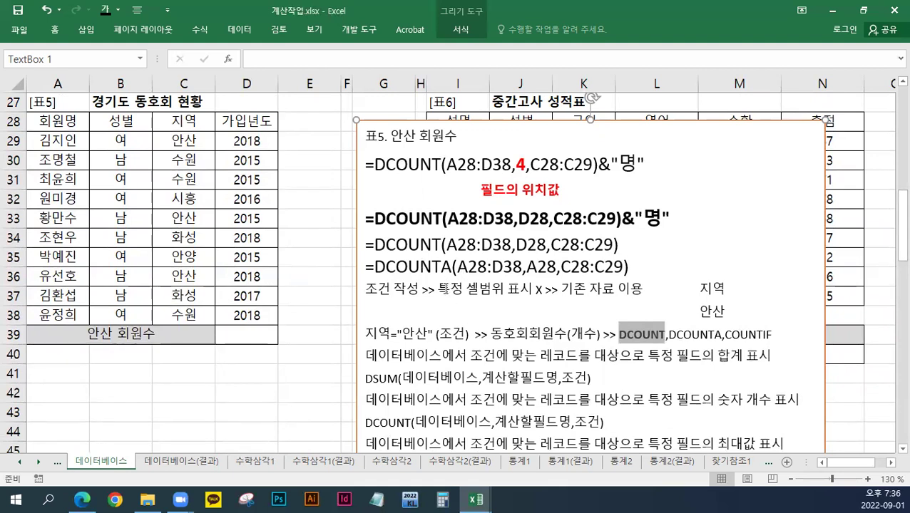
{"action": "left_click_drag", "start_coordinate": [438, 289], "coordinate": [538, 289]}
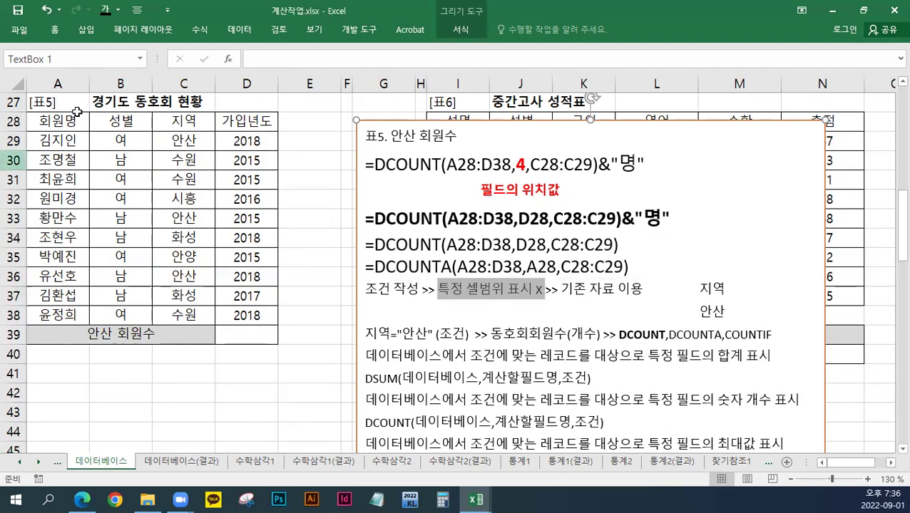
{"action": "double_click", "coordinate": [713, 289]}
{"action": "left_click_drag", "start_coordinate": [700, 312], "coordinate": [723, 312]}
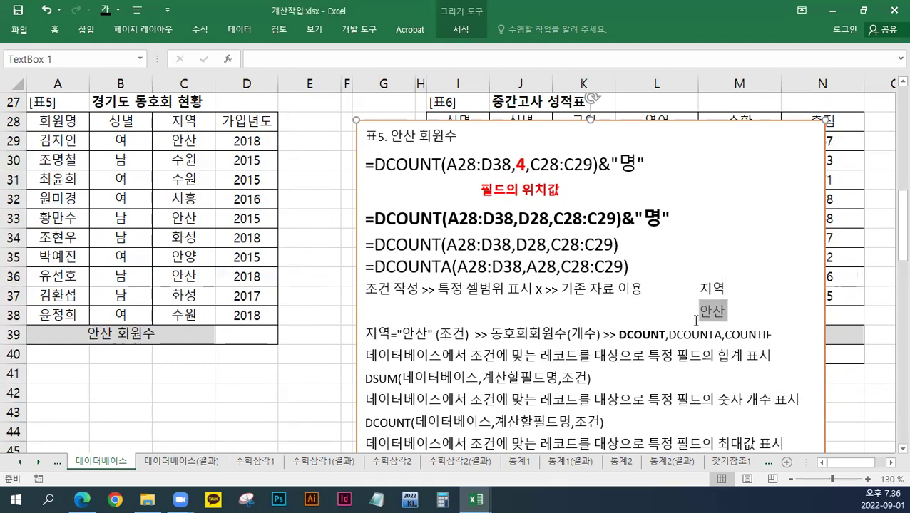
Shade the 지역/안산 criteria cells C28:C29 in 표5 with a light yellow fill.
{"action": "left_click_drag", "start_coordinate": [187, 121], "coordinate": [189, 144]}
{"action": "right_click", "coordinate": [189, 144]}
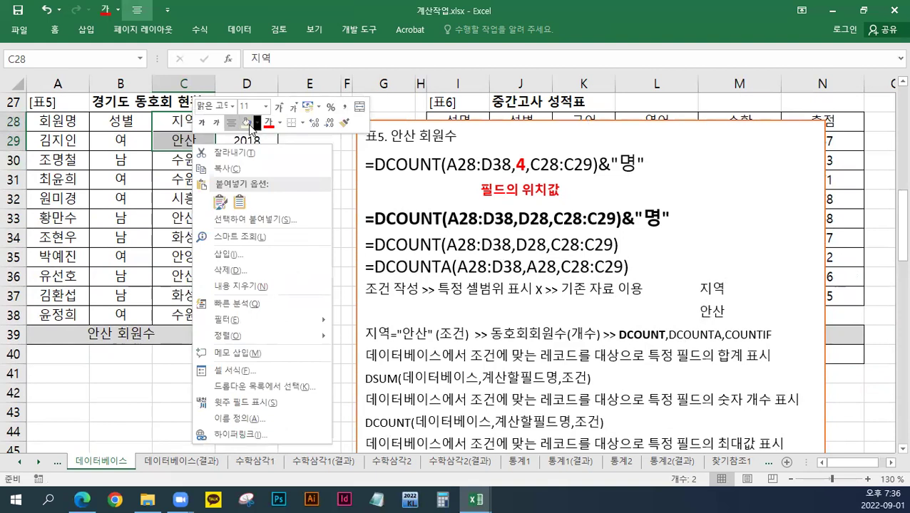
{"action": "left_click", "coordinate": [248, 126]}
{"action": "left_click", "coordinate": [249, 179]}
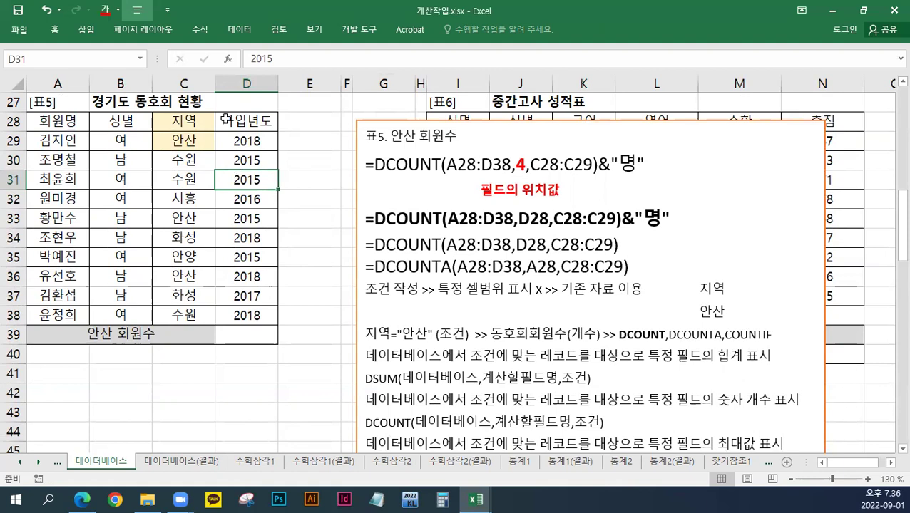
{"action": "left_click_drag", "start_coordinate": [191, 121], "coordinate": [186, 142]}
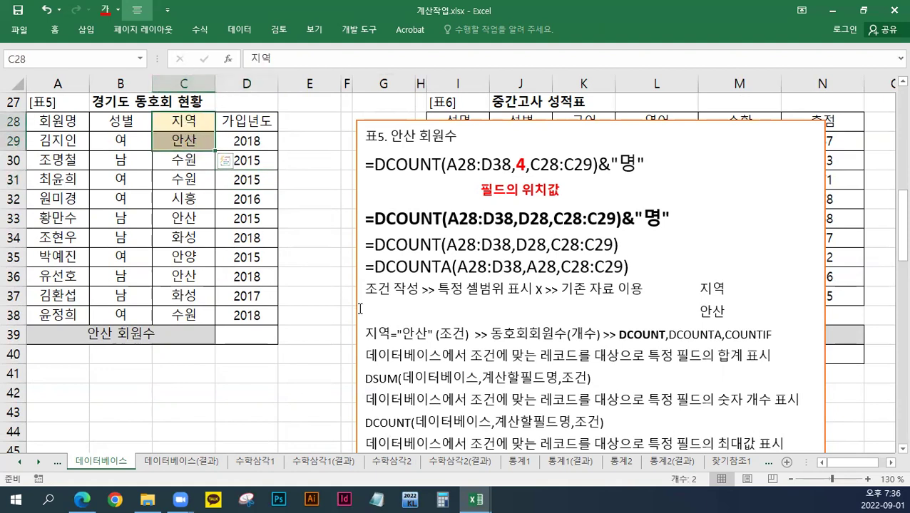
Start a DCOUNT formula in D39 with the whole 표5 table A28:D38 as its database.
{"action": "left_click", "coordinate": [266, 332]}
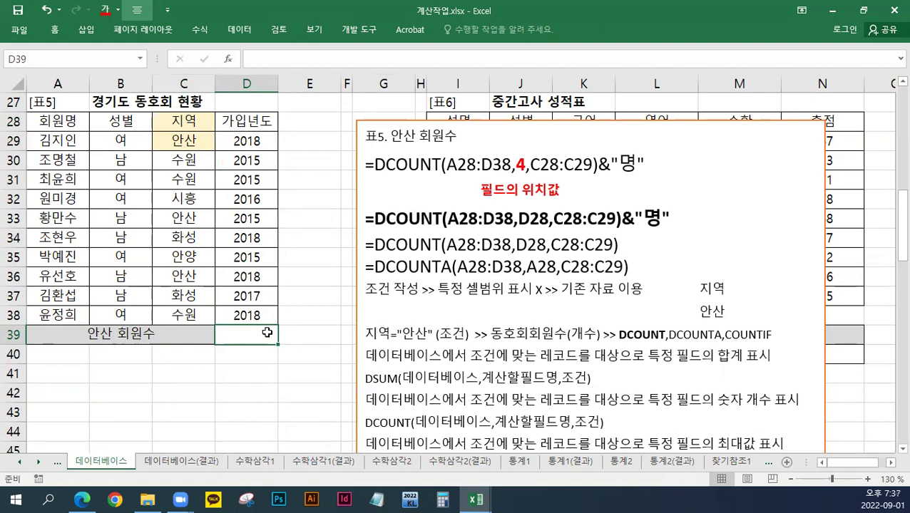
{"action": "type", "text": "="}
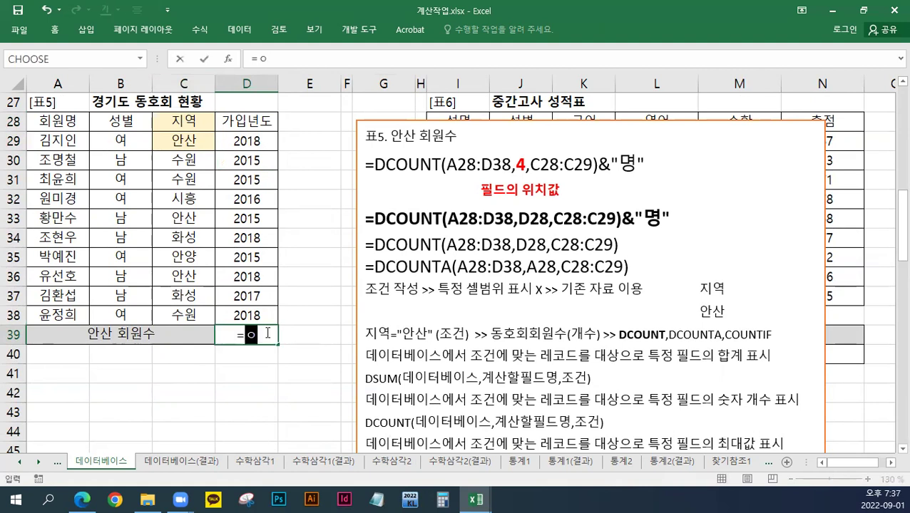
{"action": "type", "text": "DCOUNT"}
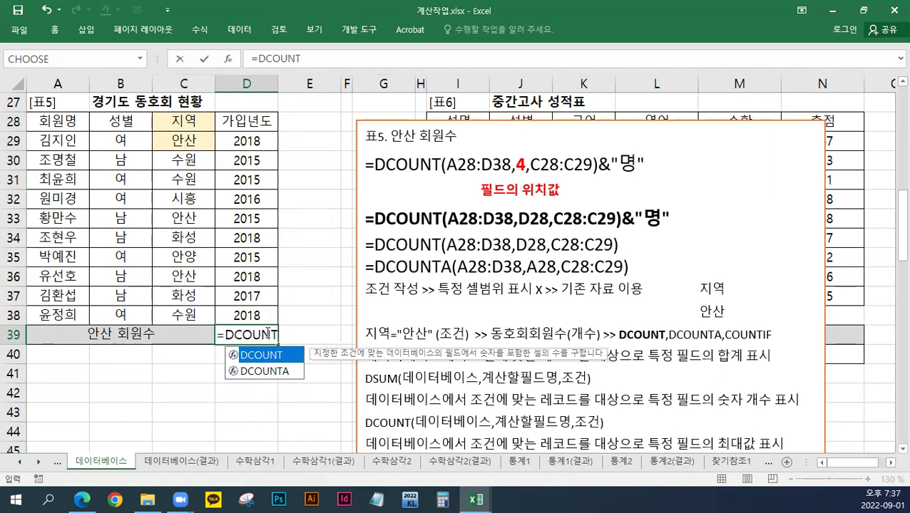
{"action": "type", "text": "("}
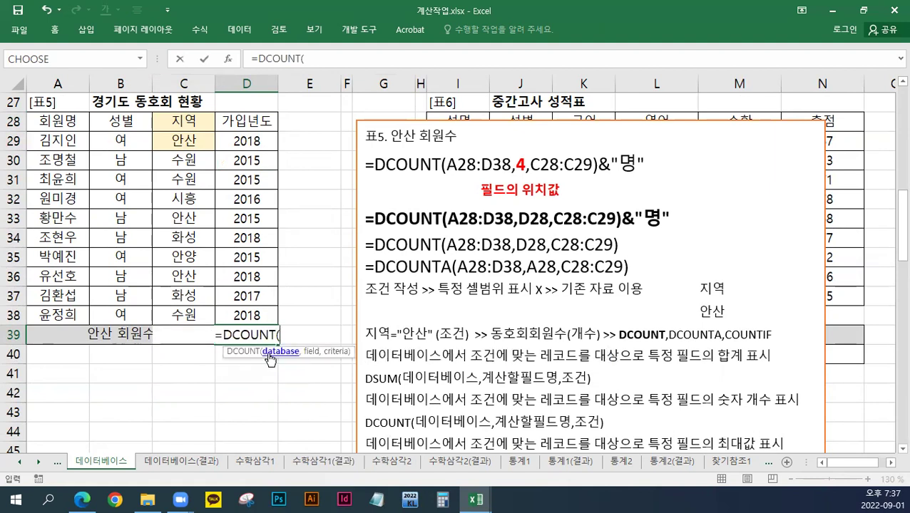
{"action": "left_click_drag", "start_coordinate": [63, 117], "coordinate": [244, 314]}
{"action": "type", "text": ","}
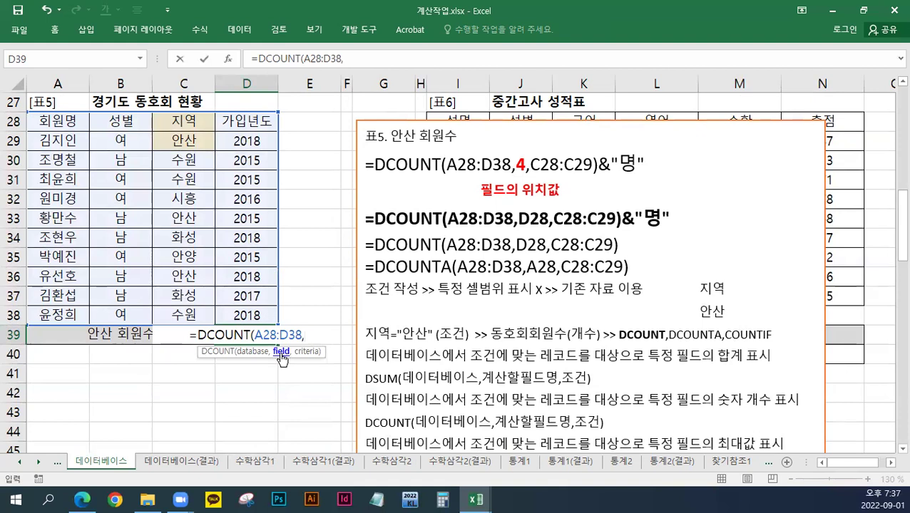
Set the DCOUNT formula's field argument to the numeric 가입년도 column header, D28.
{"action": "left_click", "coordinate": [72, 126]}
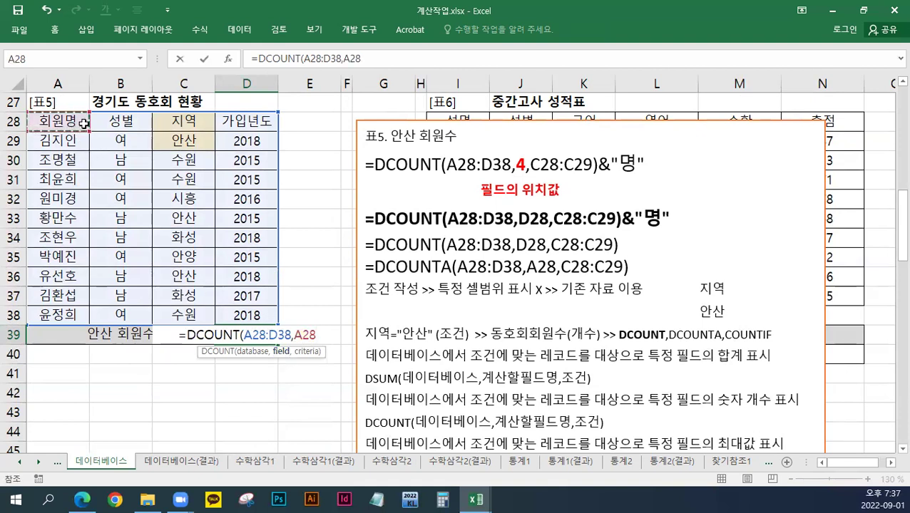
{"action": "left_click", "coordinate": [108, 124]}
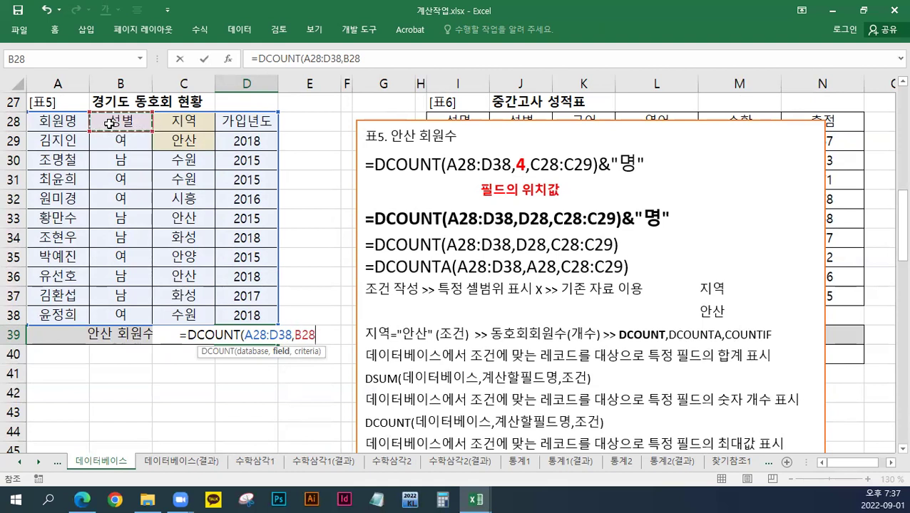
{"action": "left_click", "coordinate": [246, 122]}
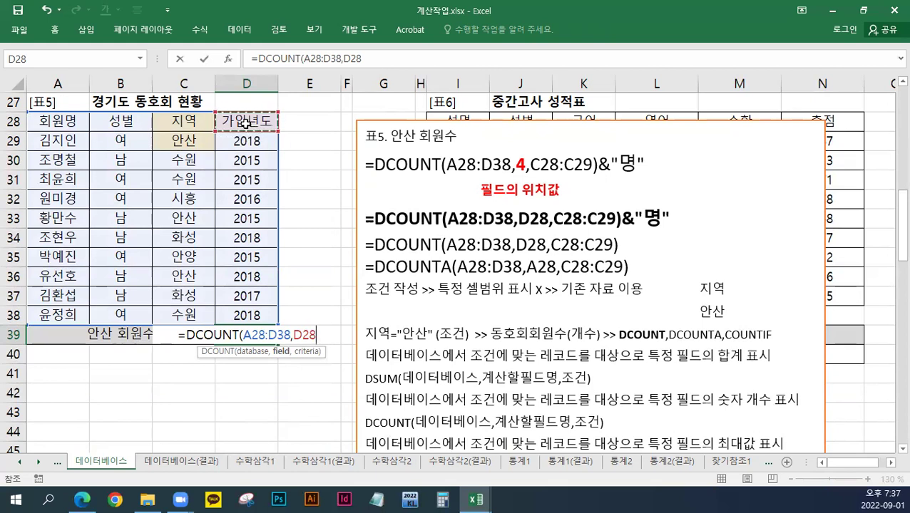
{"action": "type", "text": ")"}
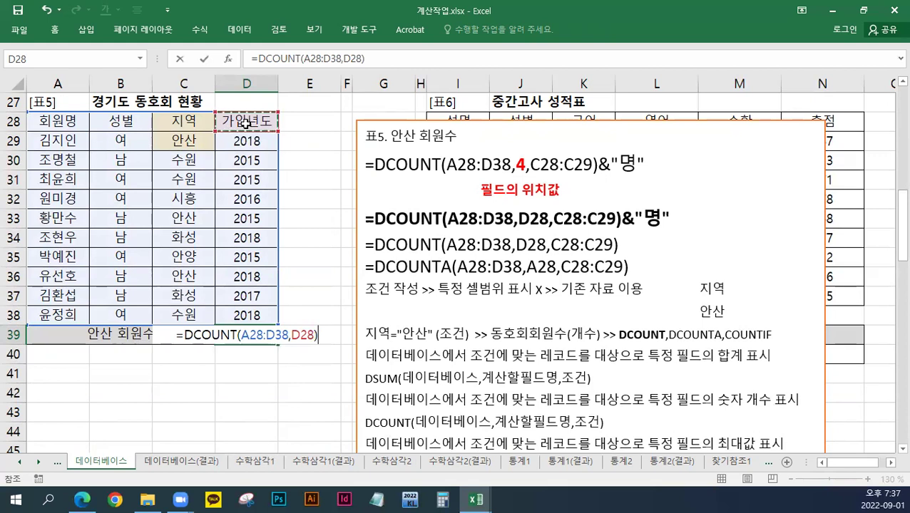
{"action": "key", "text": "BackSpace"}
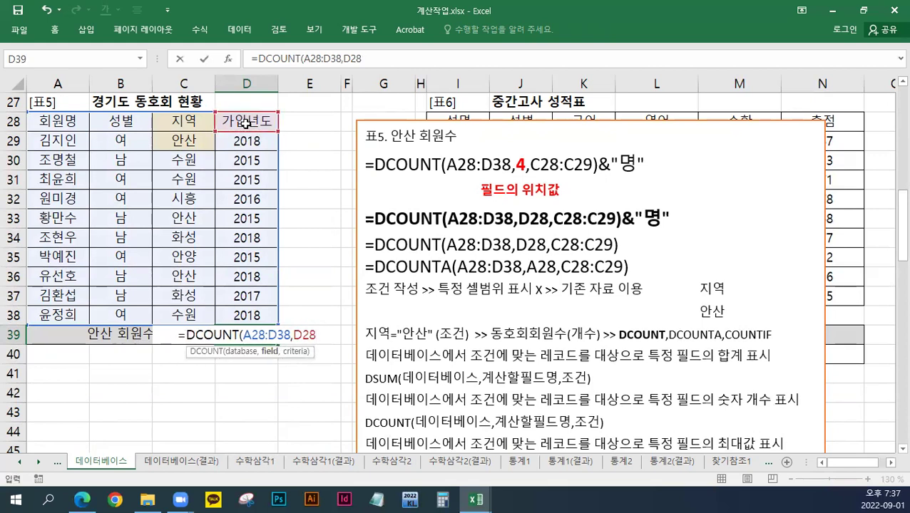
{"action": "type", "text": ","}
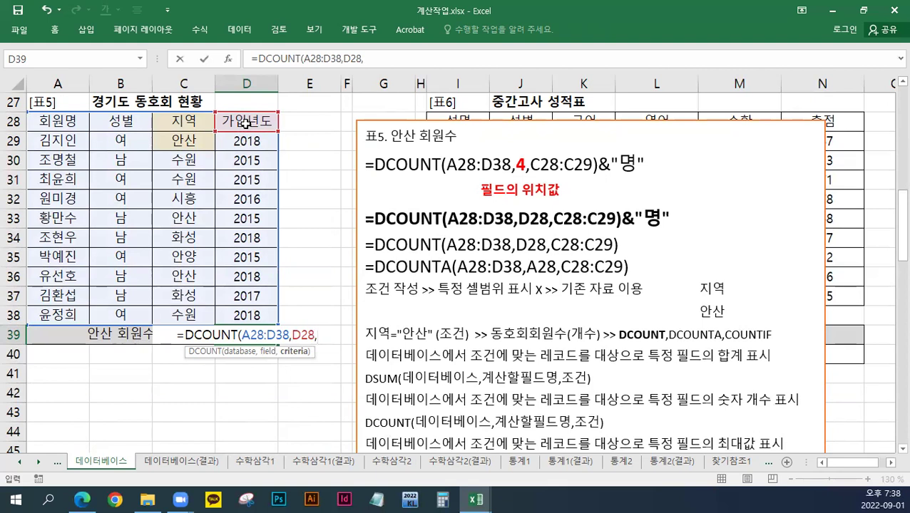
Complete the D39 formula with criteria C28:C29 and append &"명".
{"action": "left_click_drag", "start_coordinate": [183, 123], "coordinate": [183, 142]}
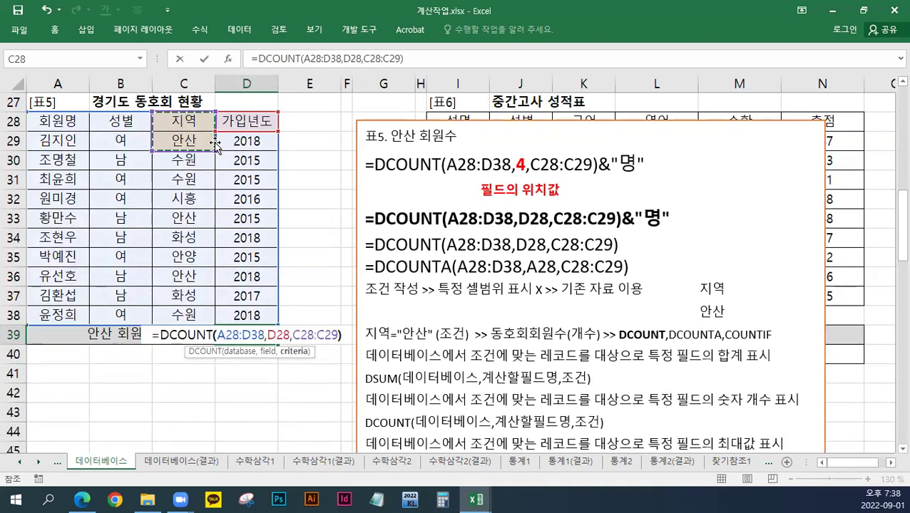
{"action": "type", "text": ")"}
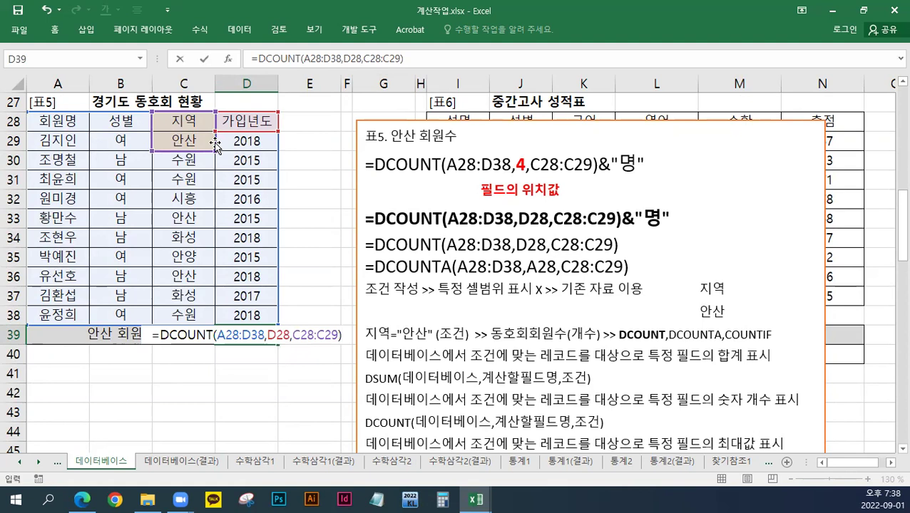
{"action": "type", "text": "&\""}
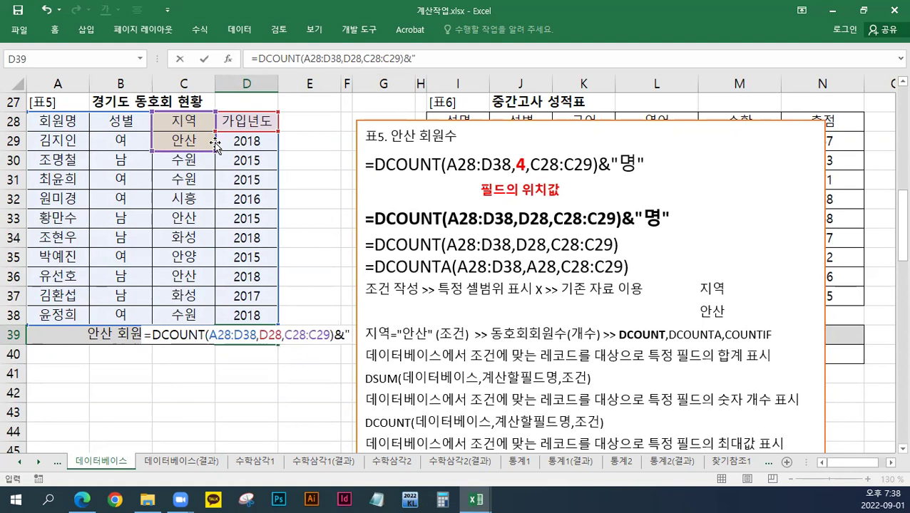
{"action": "type", "text": "명\""}
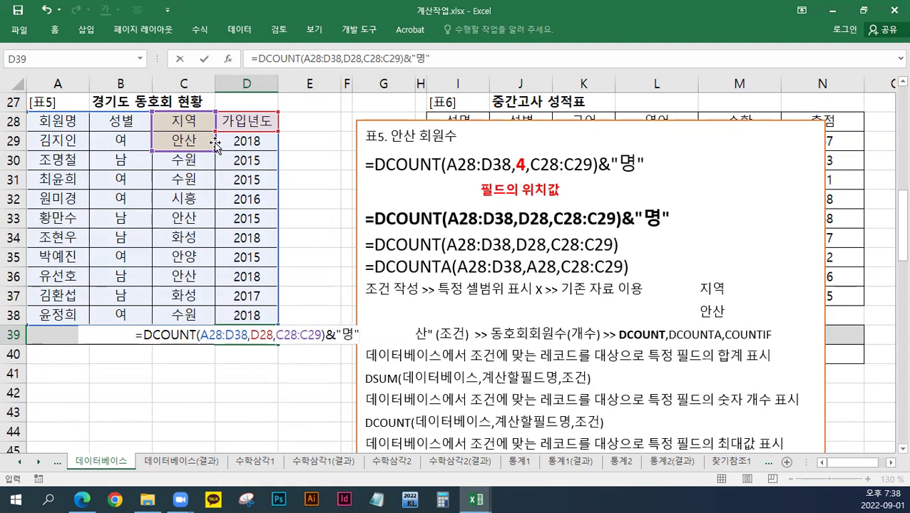
{"action": "key", "text": "Return"}
{"action": "key", "text": "Up"}
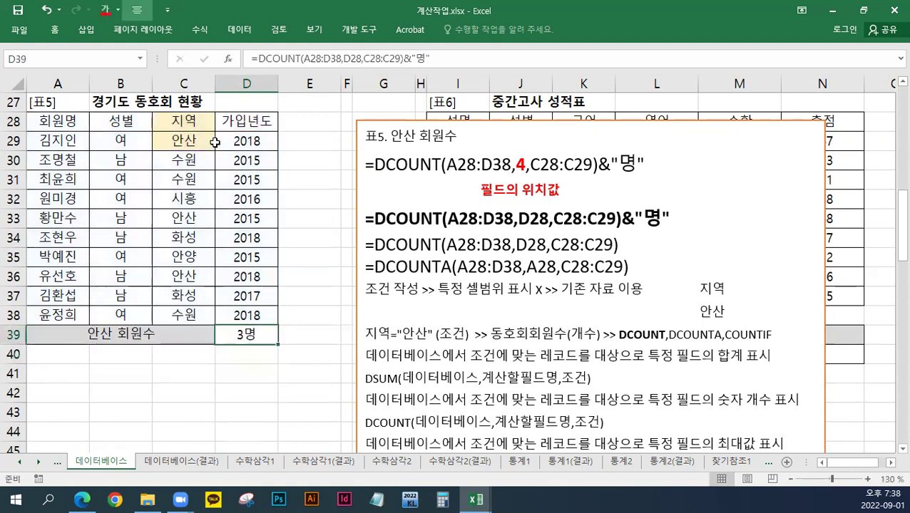
Replace the field argument D28 in D39's DCOUNT formula with the field position number 4.
{"action": "double_click", "coordinate": [261, 347]}
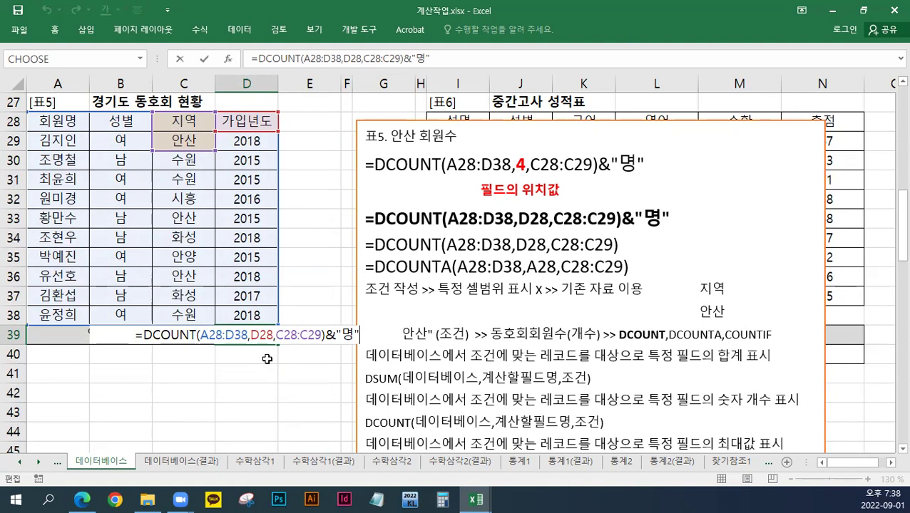
{"action": "left_click", "coordinate": [251, 336]}
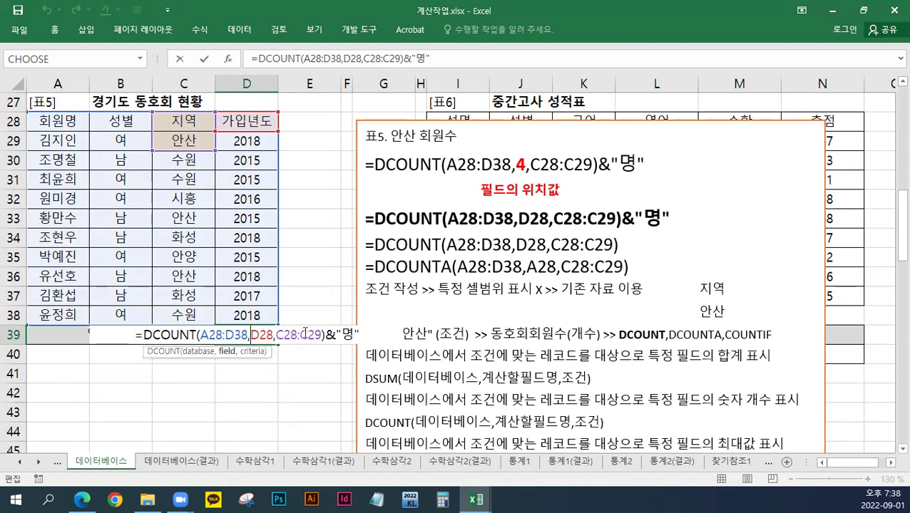
{"action": "key", "text": "Delete"}
{"action": "key", "text": "Delete"}
{"action": "key", "text": "Delete"}
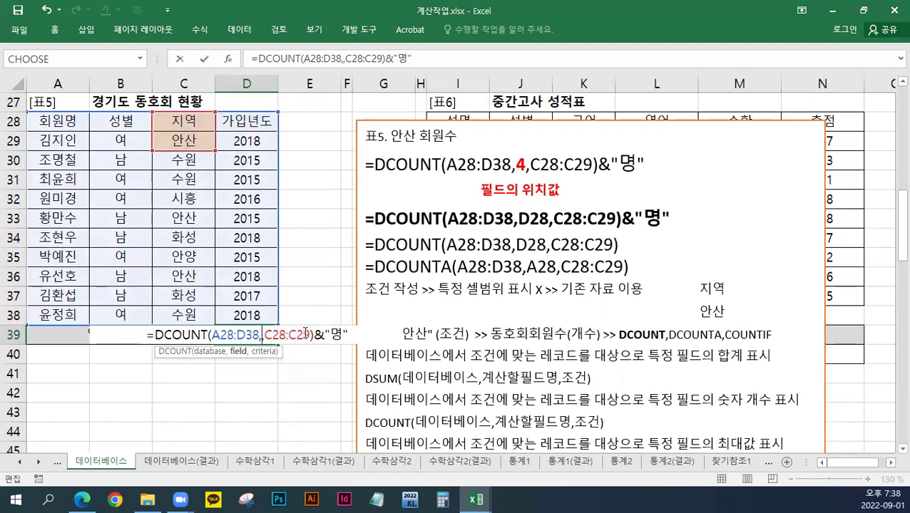
{"action": "type", "text": "4"}
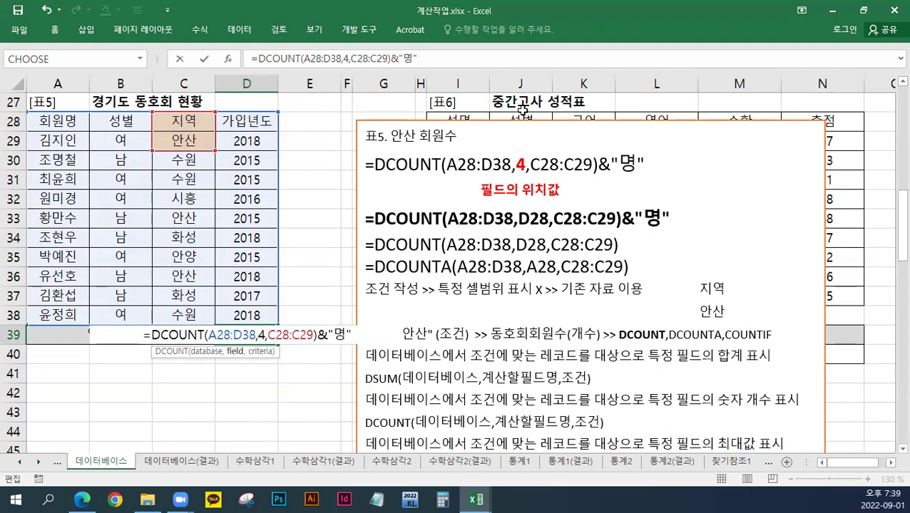
{"action": "key", "text": "Return"}
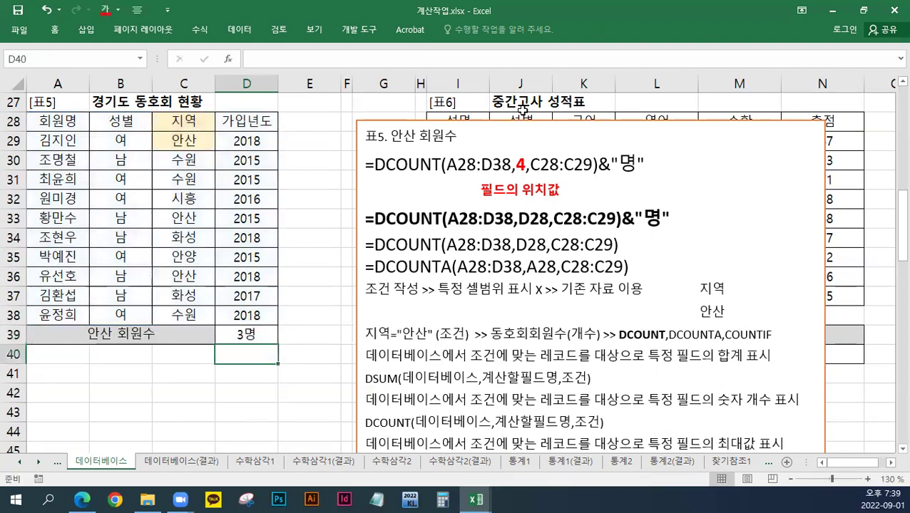
Move the 표5 explanation text box off 표6 to the area beside 표4's 판매가 column.
{"action": "left_click", "coordinate": [526, 186]}
{"action": "scroll", "coordinate": [525, 187], "scroll_direction": "up", "scroll_amount": 4}
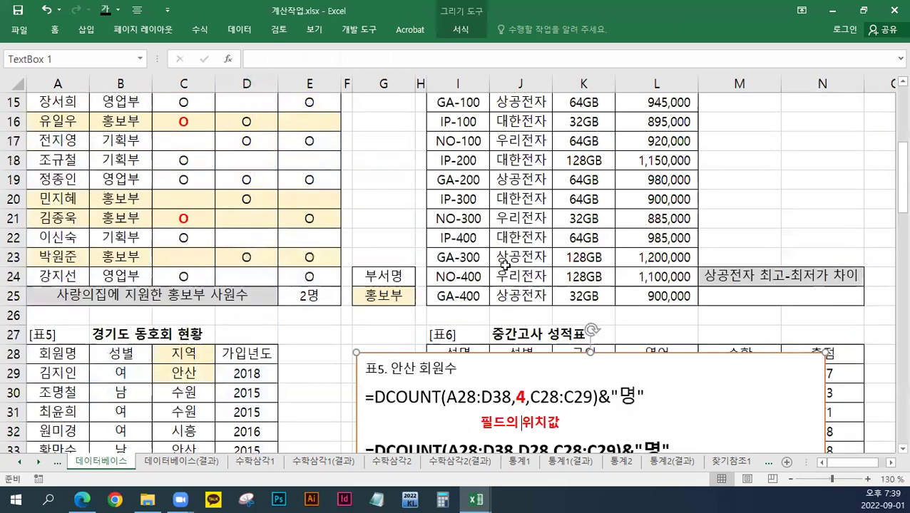
{"action": "left_click_drag", "start_coordinate": [429, 354], "coordinate": [759, 165]}
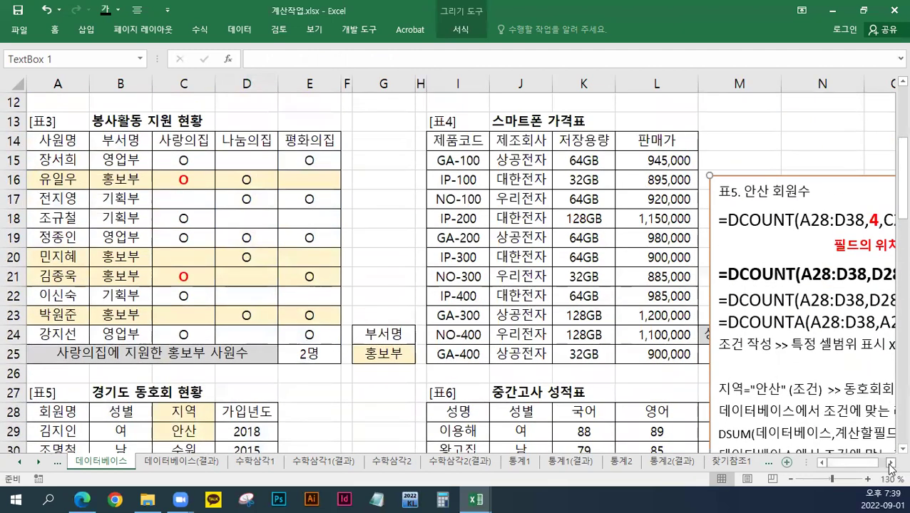
Copy the red 교재78페이지 label from E1 into L13, beside the 표4 title 스마트폰 가격표.
{"action": "left_click", "coordinate": [890, 463]}
{"action": "left_click", "coordinate": [889, 463]}
{"action": "left_click", "coordinate": [890, 463]}
{"action": "scroll", "coordinate": [389, 403], "scroll_direction": "up", "scroll_amount": 4}
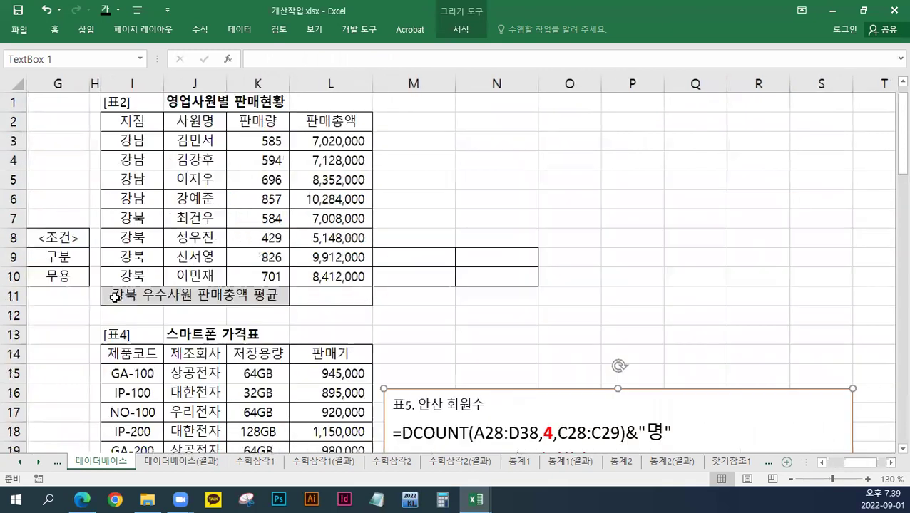
{"action": "left_click_drag", "start_coordinate": [847, 463], "coordinate": [837, 465]}
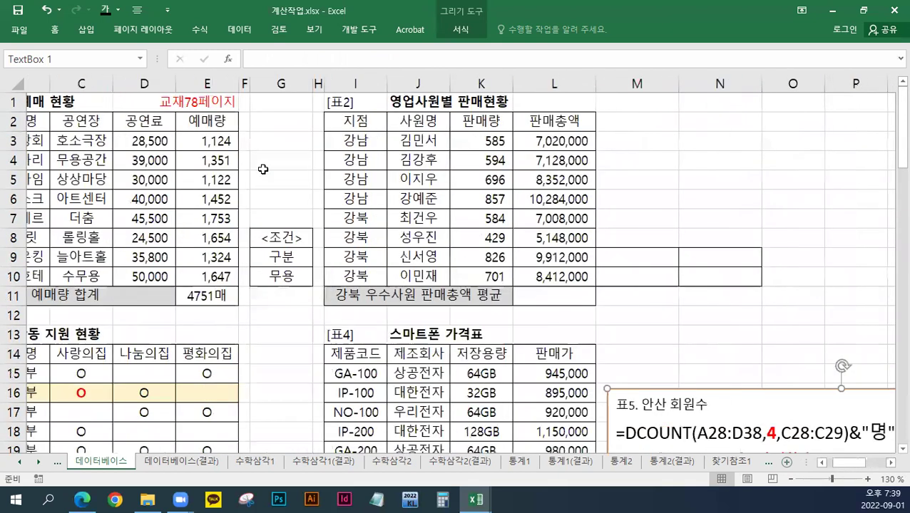
{"action": "right_click", "coordinate": [173, 101]}
{"action": "left_click", "coordinate": [204, 124]}
{"action": "right_click", "coordinate": [525, 333]}
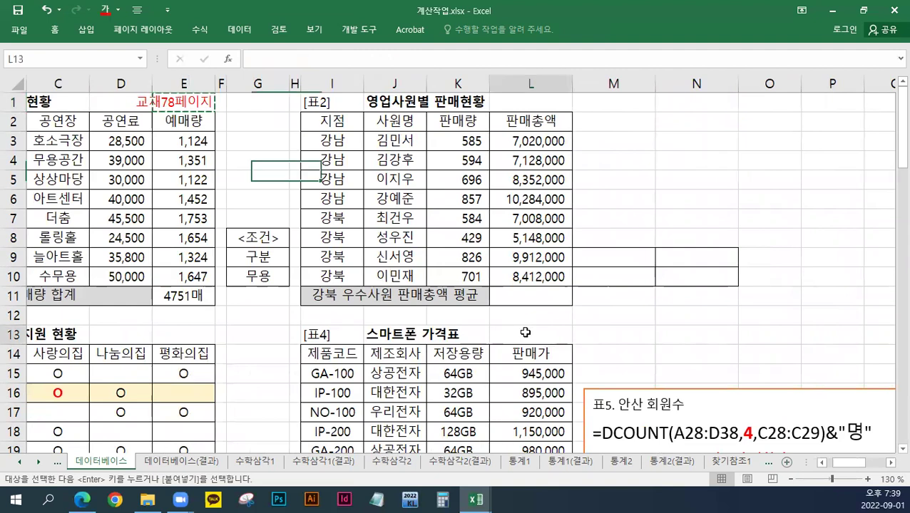
{"action": "left_click", "coordinate": [553, 93]}
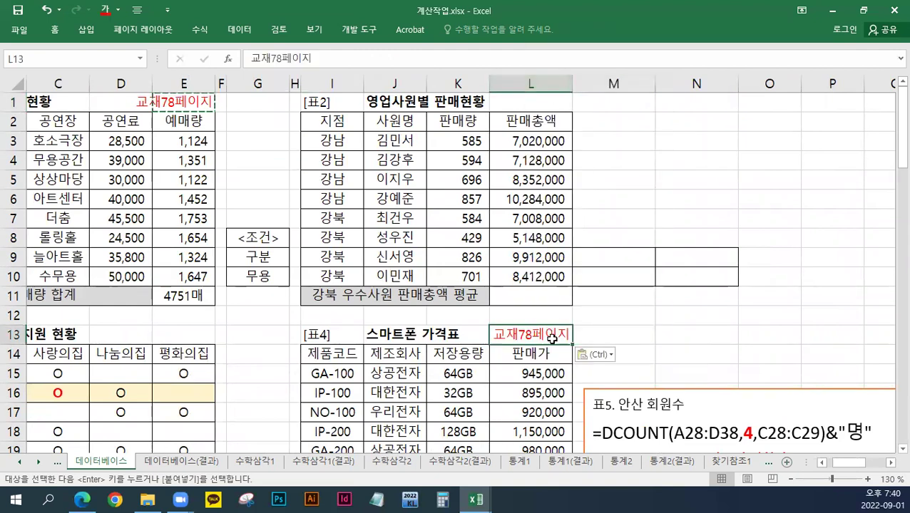
Shift the explanation text box clear of column M beside 표4 and place the text cursor before its heading 표5. 안산 회원수.
{"action": "scroll", "coordinate": [636, 425], "scroll_direction": "down", "scroll_amount": 4}
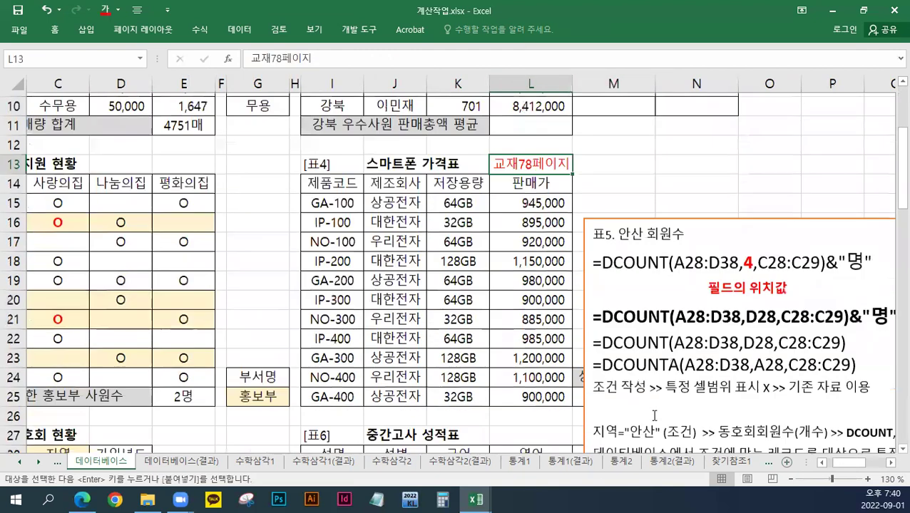
{"action": "scroll", "coordinate": [768, 331], "scroll_direction": "right", "scroll_amount": 5}
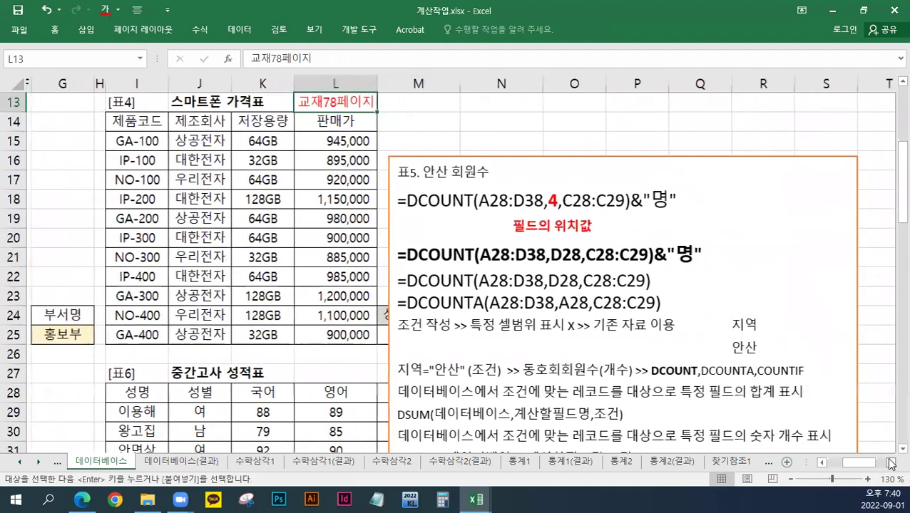
{"action": "left_click_drag", "start_coordinate": [411, 157], "coordinate": [494, 118]}
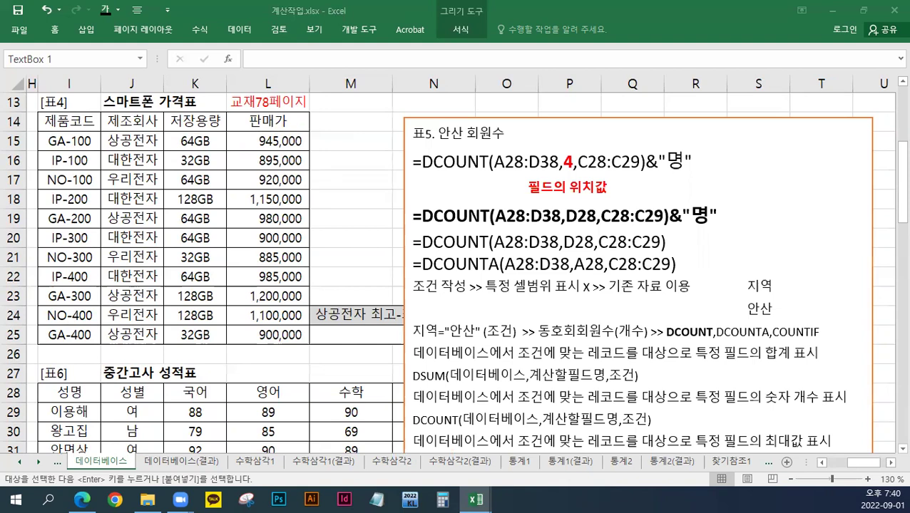
{"action": "left_click", "coordinate": [412, 134]}
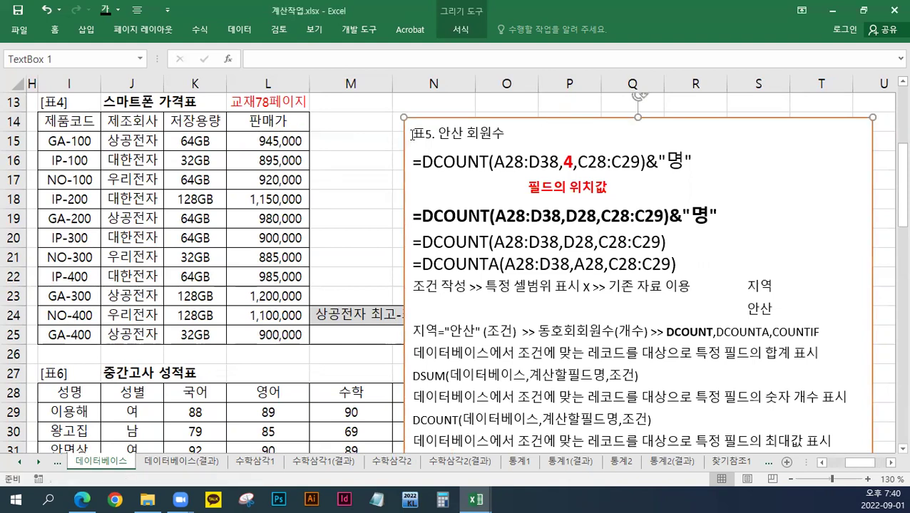
Insert the "표4. 상공전자 최고-최저가 차이" DMAX/DMIN notes at the start of the text box, separated from the 표5 notes by a blank line.
{"action": "type", "text": "표4. 상공전자 최고-최저가 차이 =DMAX(I14:L25,L14,J14:J15)-DMIN(I14:L25,L14,J14:J15) 조건 작성 >> 특정 셀범위 표시 x >> 기존 자료 이용\t제조회사 \t상공전자  제조회사=\"상공전자\" (조건) >> 최고/최저 판매가 >> DMAX/DMIN 데이터베이스에서 조건에 맞는 레코드를 대상으로 특정 필드의 최대값 표시 DMAX(데이터베이스,계산할필드명,조건) 데이터베이스에서 조건에 맞는 레코드를 대상으로 특정 필드의 최소값 표시 DMIN(데이터베이스,계산할필드명,조건)"}
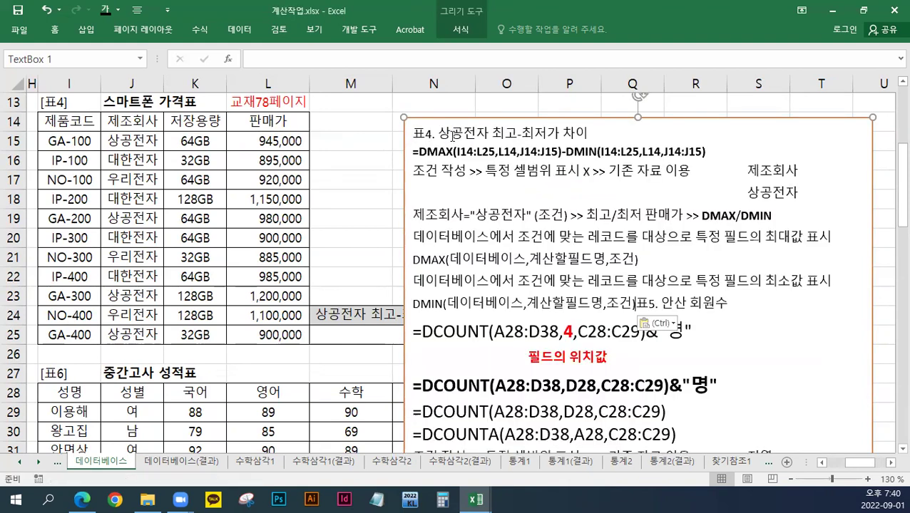
{"action": "key", "text": "Return"}
{"action": "key", "text": "Return"}
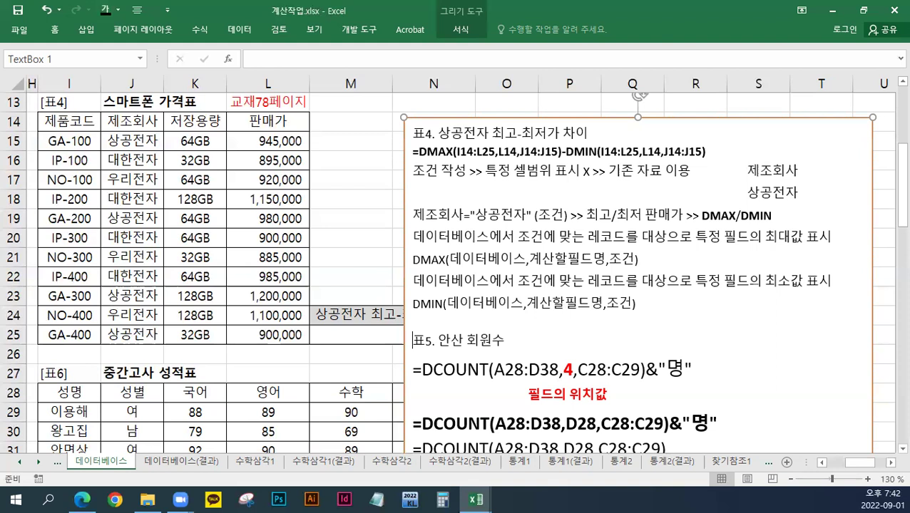
{"action": "key", "text": "alt+Tab"}
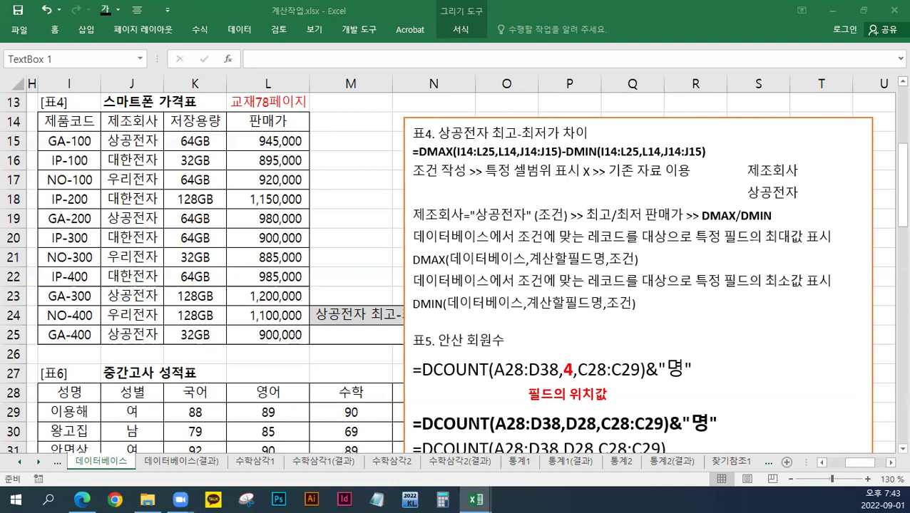
Enlarge the =DMAX(I14:L25,L14,J14:J15)-DMIN(I14:L25,L14,J14:J15) line in the 표4 notes to 16 pt.
{"action": "left_click_drag", "start_coordinate": [701, 152], "coordinate": [568, 152]}
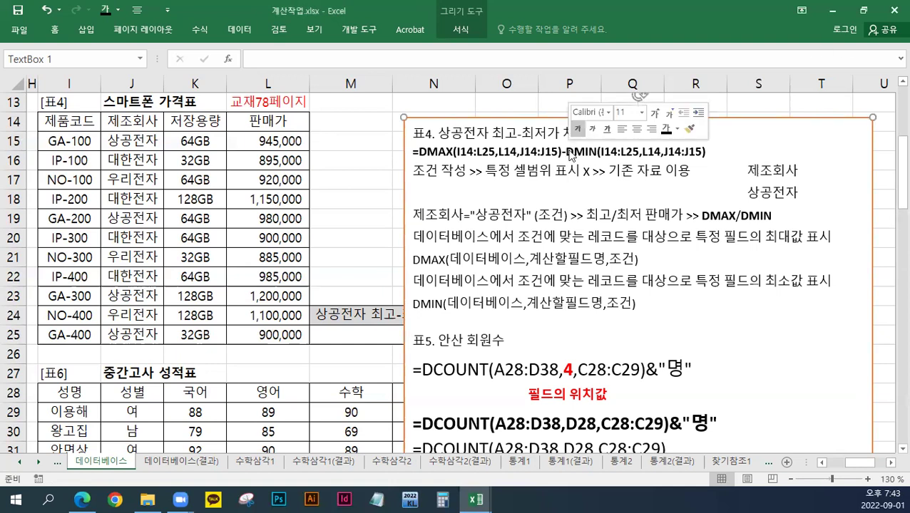
{"action": "triple_click", "coordinate": [571, 152]}
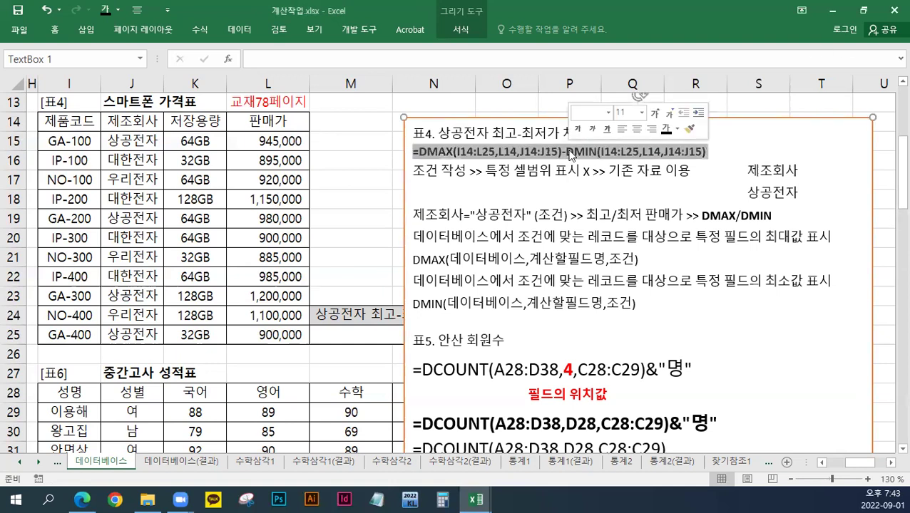
{"action": "left_click", "coordinate": [655, 114]}
{"action": "left_click", "coordinate": [654, 114]}
{"action": "left_click", "coordinate": [654, 114]}
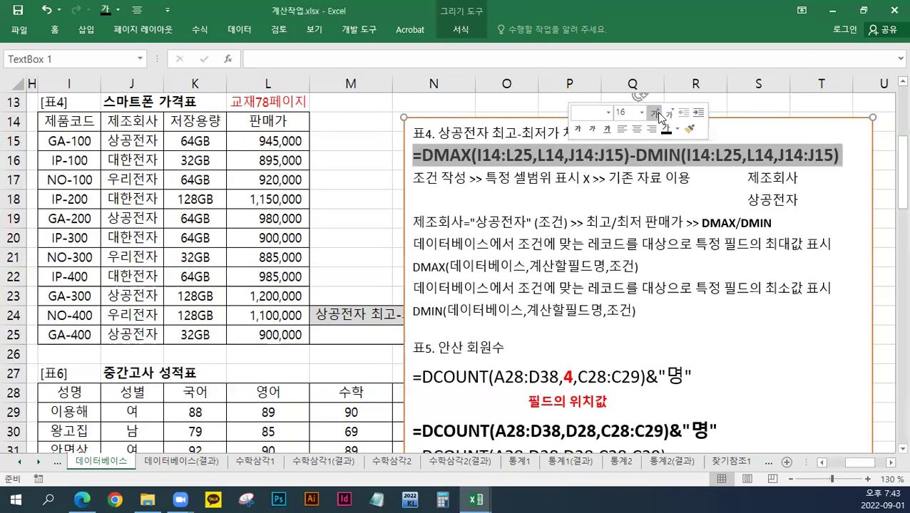
{"action": "left_click", "coordinate": [617, 306]}
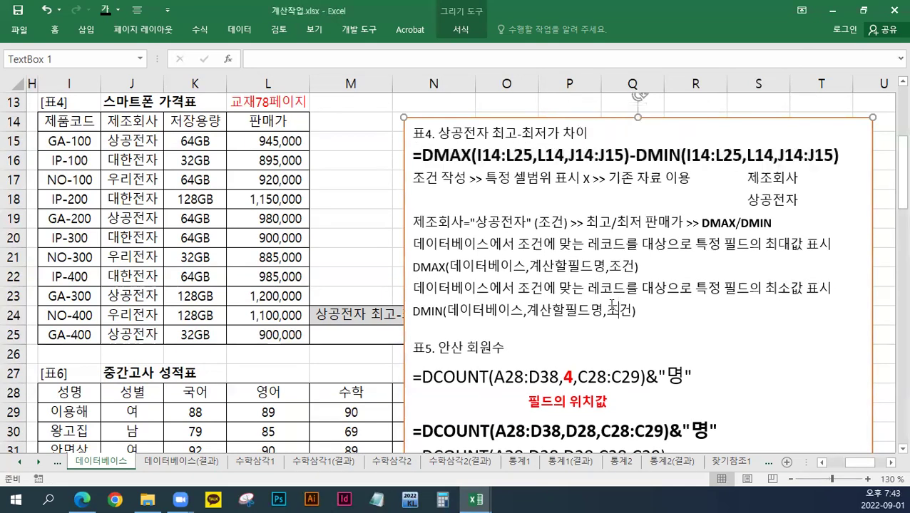
Review the 표4 notes for the 제조회사 condition, the DMAX/DMIN choice and the use of existing data as criteria.
{"action": "left_click", "coordinate": [335, 337]}
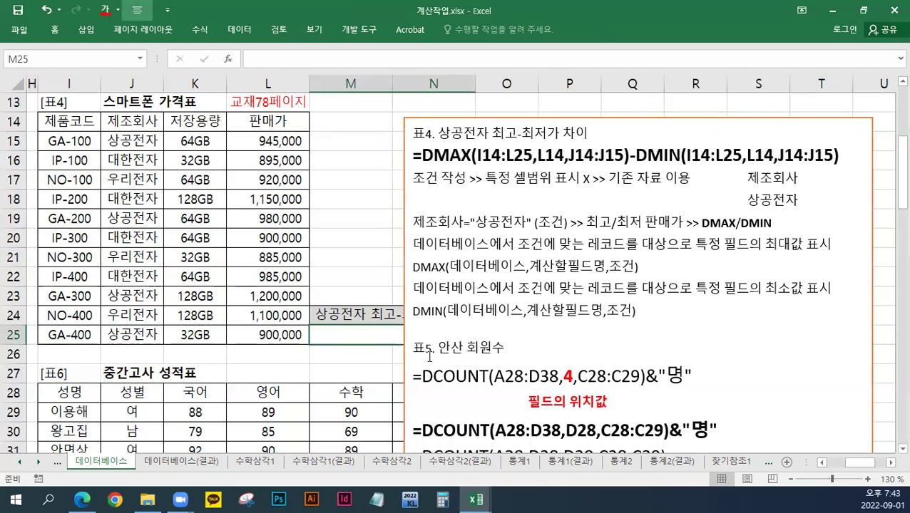
{"action": "left_click_drag", "start_coordinate": [414, 221], "coordinate": [532, 221]}
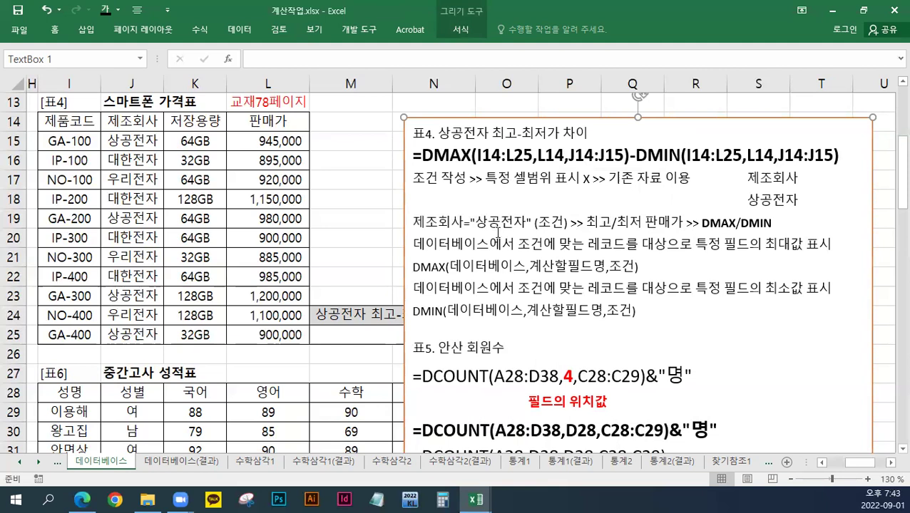
{"action": "left_click_drag", "start_coordinate": [414, 222], "coordinate": [525, 224]}
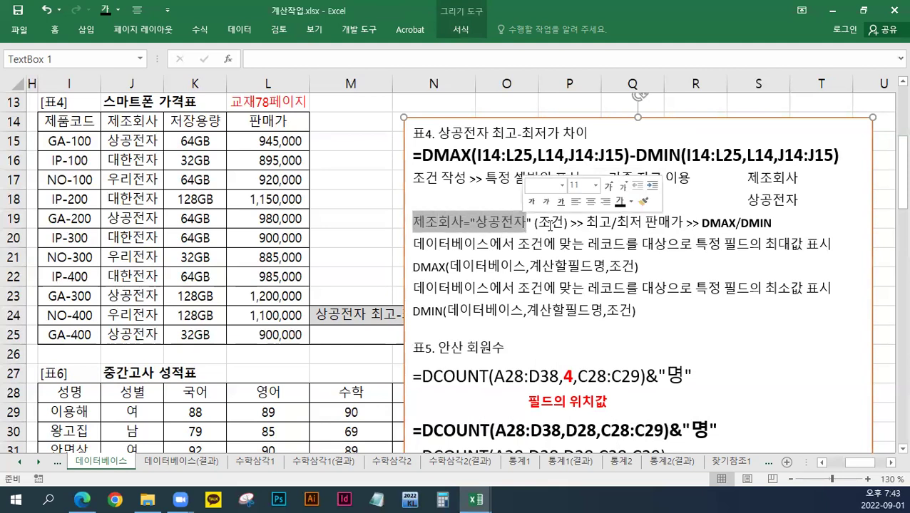
{"action": "left_click_drag", "start_coordinate": [617, 224], "coordinate": [685, 223]}
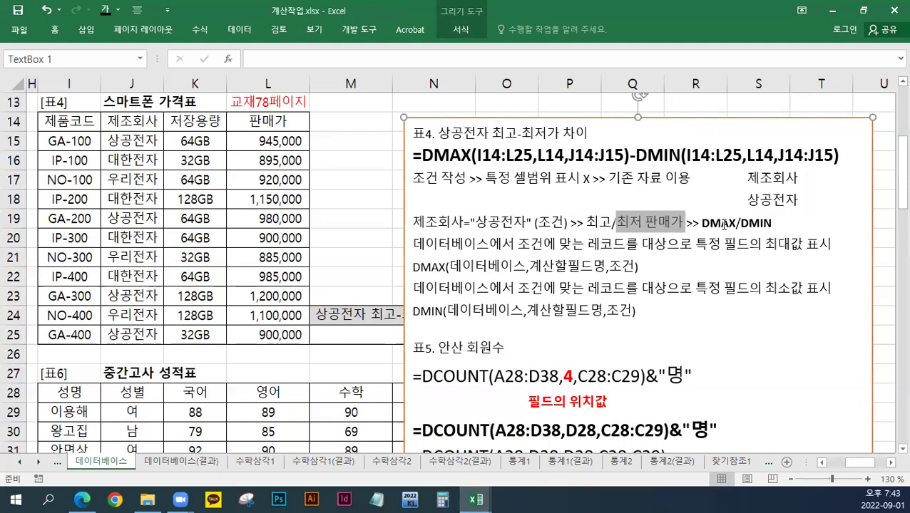
{"action": "left_click", "coordinate": [724, 225]}
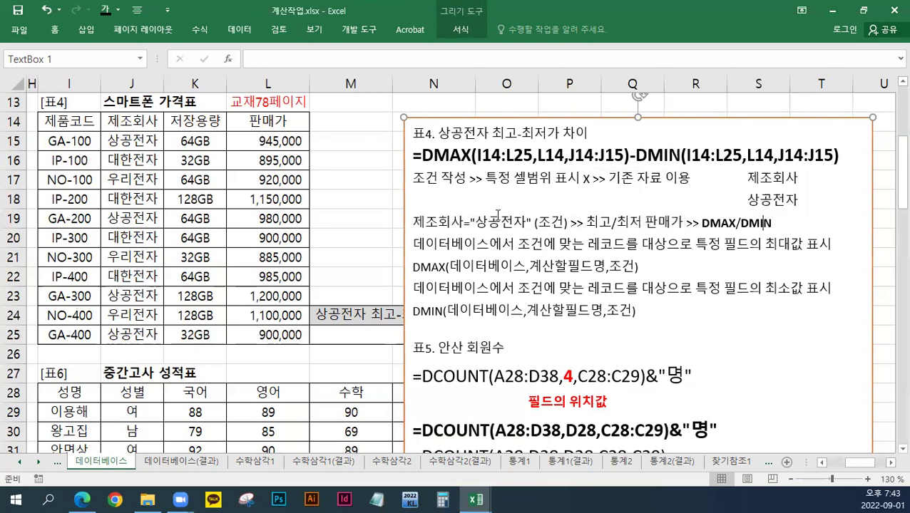
{"action": "left_click_drag", "start_coordinate": [412, 179], "coordinate": [482, 179]}
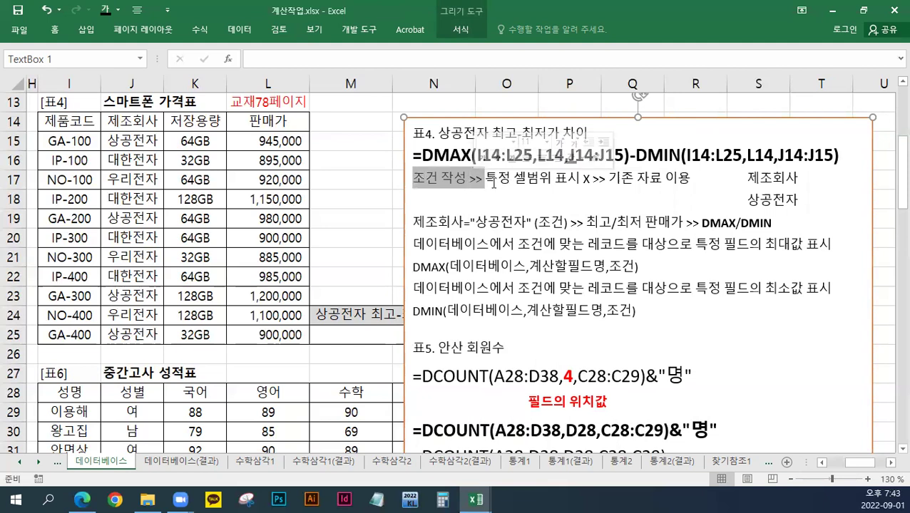
{"action": "left_click_drag", "start_coordinate": [485, 179], "coordinate": [588, 182]}
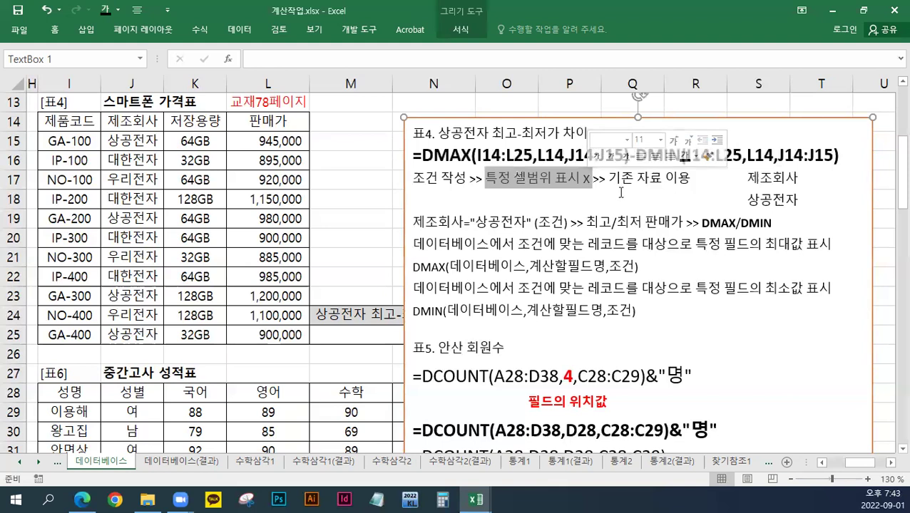
{"action": "left_click_drag", "start_coordinate": [607, 178], "coordinate": [797, 178]}
{"action": "left_click_drag", "start_coordinate": [747, 200], "coordinate": [776, 213]}
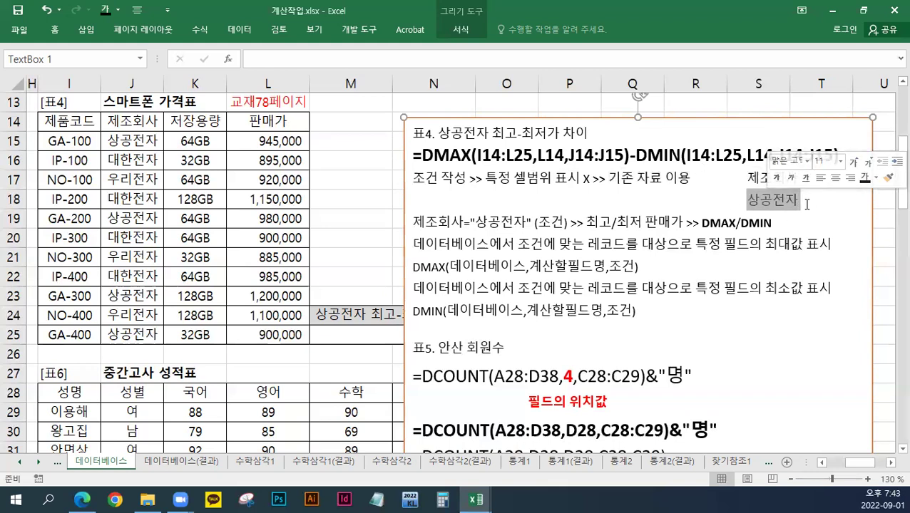
Fill the criteria cells J14:J15 (제조회사, 상공전자) with a light yellow colour.
{"action": "left_click_drag", "start_coordinate": [137, 125], "coordinate": [141, 138]}
{"action": "right_click", "coordinate": [141, 137]}
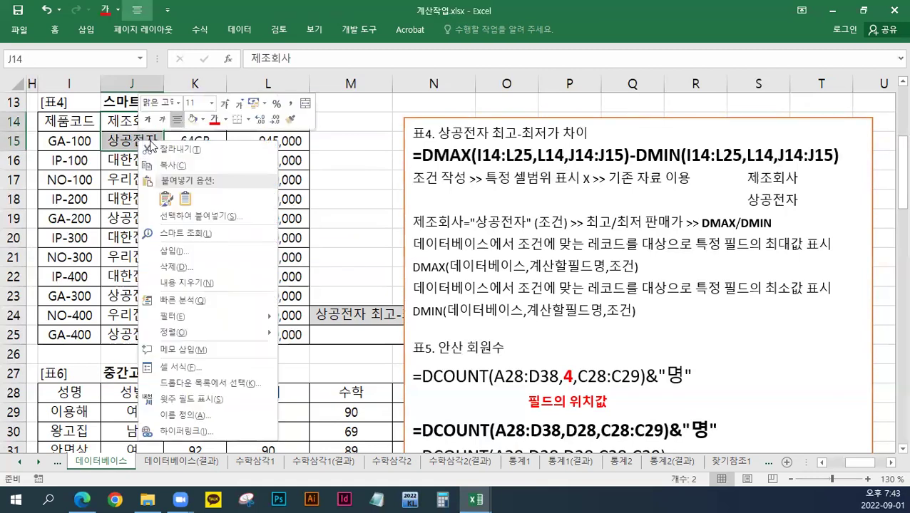
{"action": "left_click", "coordinate": [193, 120]}
{"action": "left_click", "coordinate": [246, 172]}
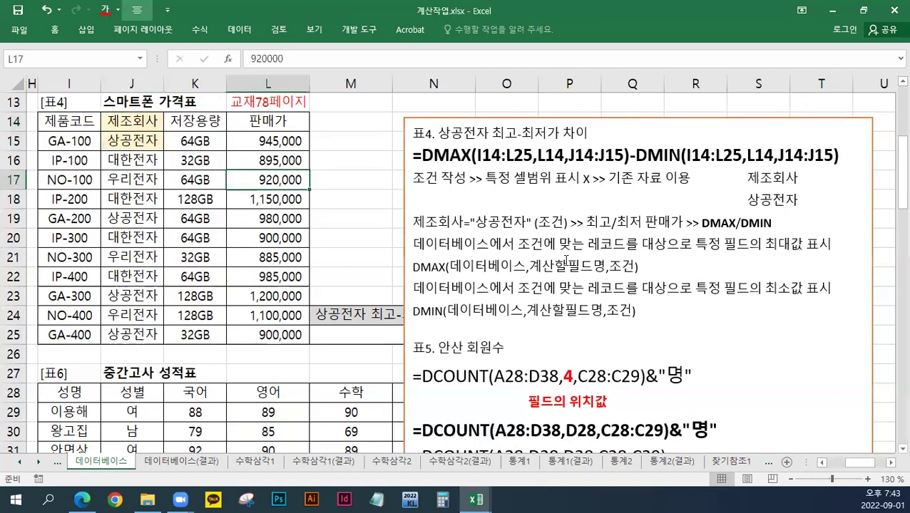
Move the notes text box down below row 25, clear of the 상공전자 최고-최저가 차이 result cell.
{"action": "left_click", "coordinate": [545, 118]}
{"action": "left_click_drag", "start_coordinate": [546, 118], "coordinate": [413, 346]}
Start the formula in M25 with =DMAX(I14:L25,L14,J14:J15) followed by a minus sign.
{"action": "left_click", "coordinate": [408, 331]}
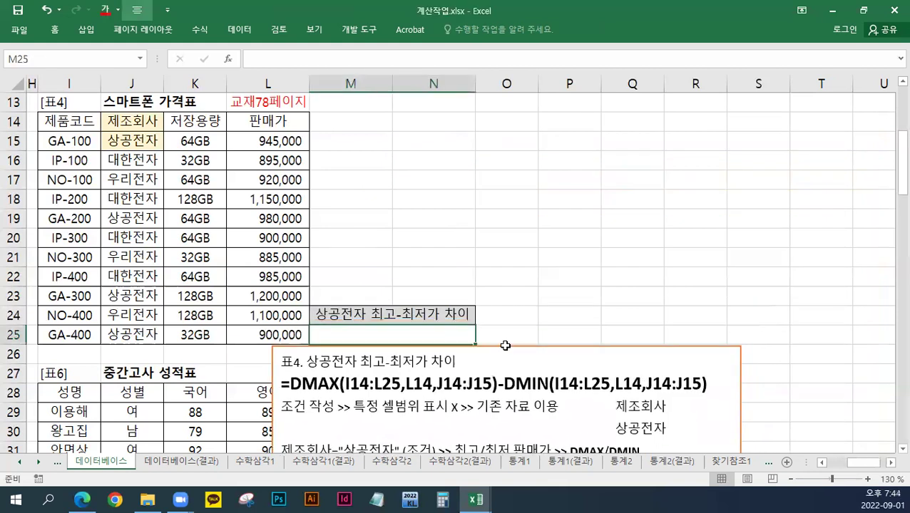
{"action": "type", "text": "=DMAX("}
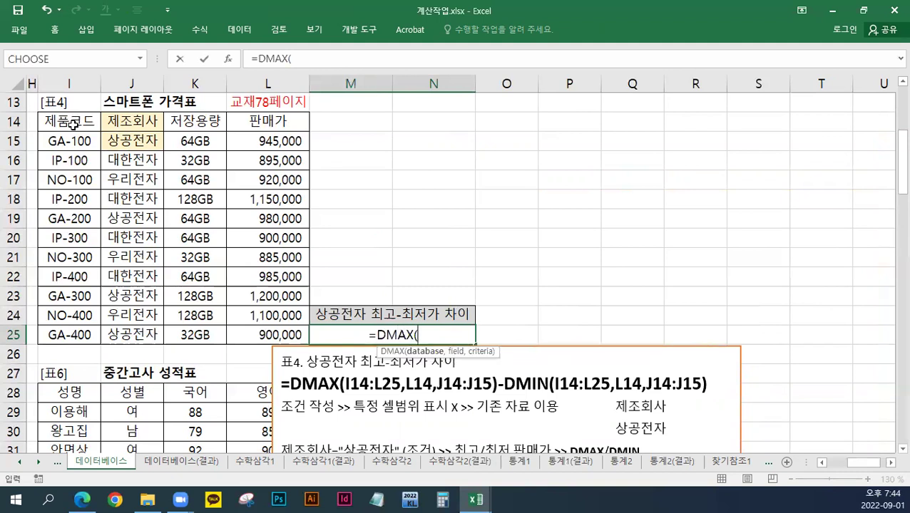
{"action": "left_click_drag", "start_coordinate": [68, 122], "coordinate": [267, 335]}
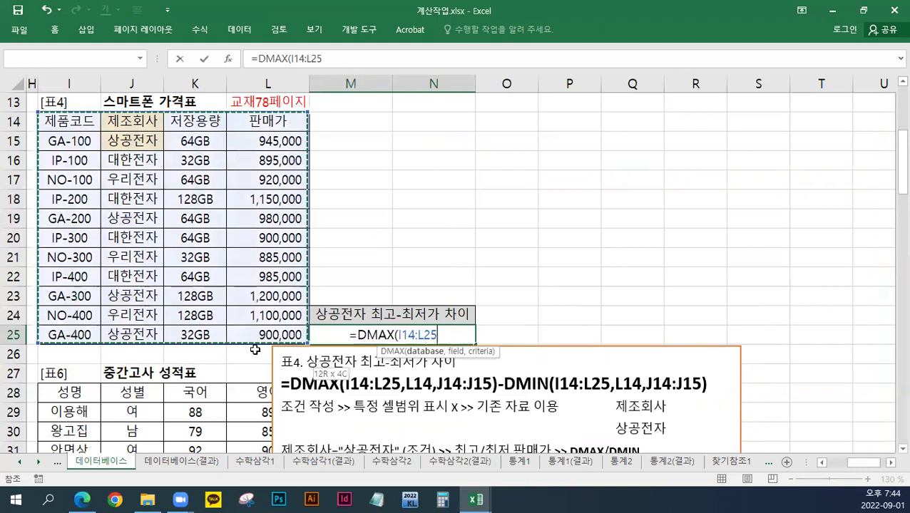
{"action": "type", "text": ","}
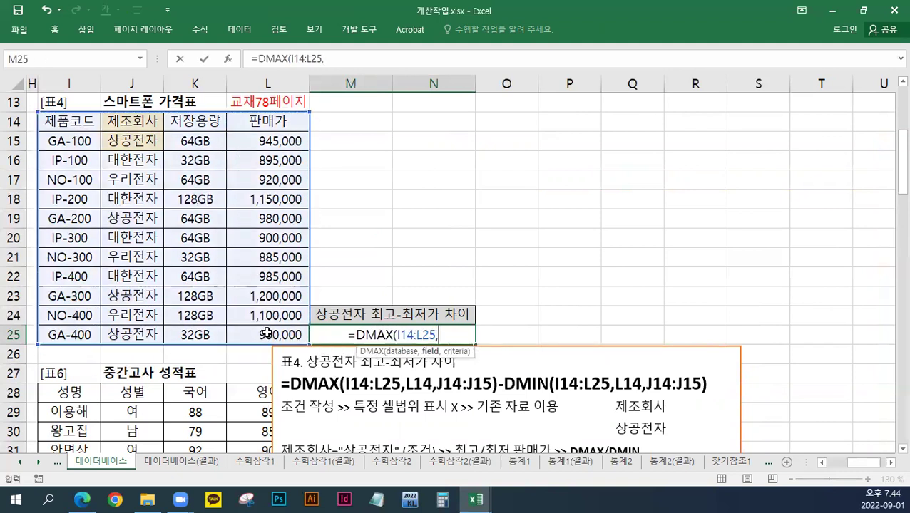
{"action": "left_click", "coordinate": [285, 123]}
{"action": "type", "text": ","}
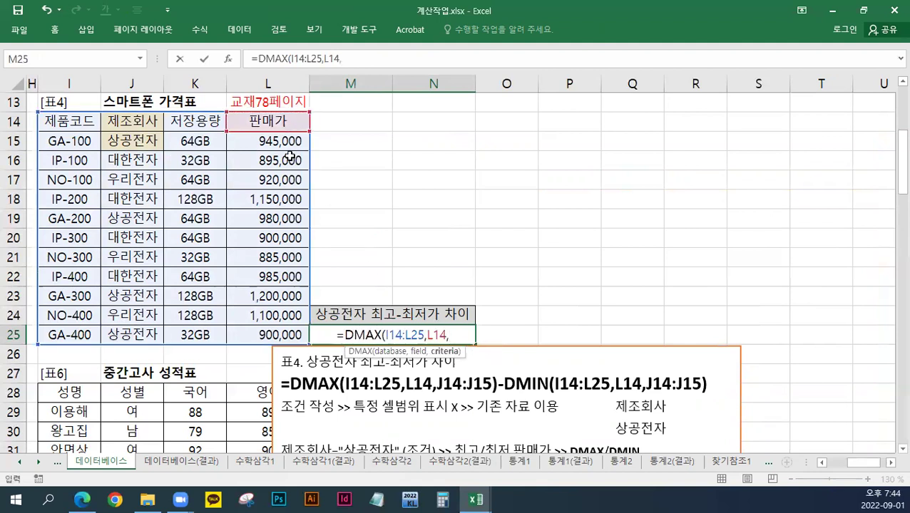
{"action": "left_click_drag", "start_coordinate": [132, 122], "coordinate": [134, 142]}
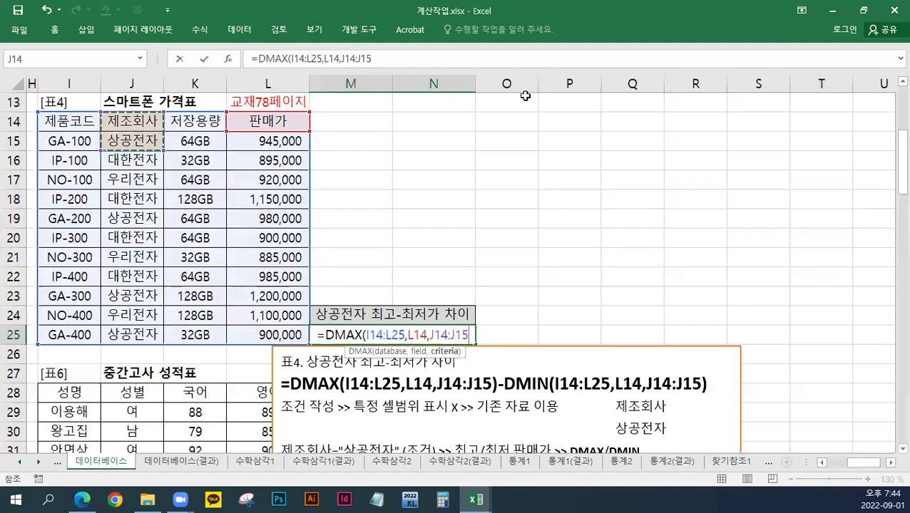
{"action": "type", "text": ")-"}
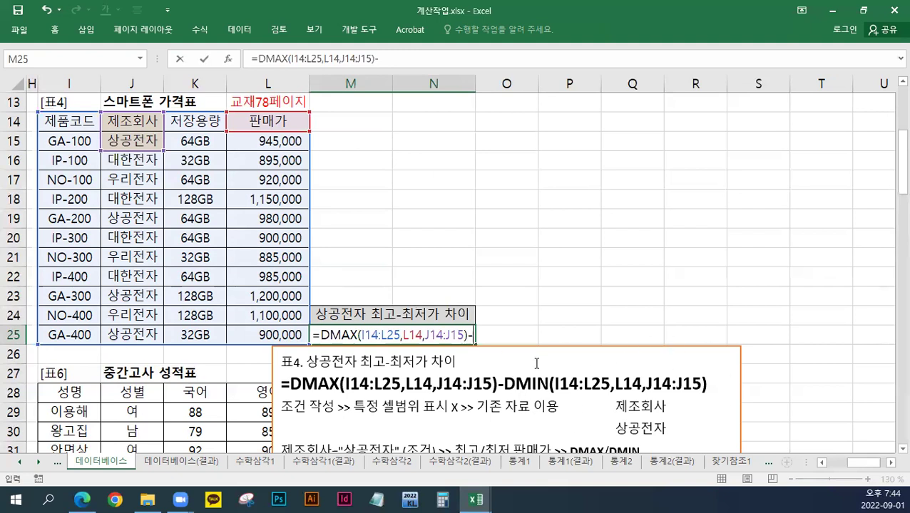
Copy the DMAX(I14:L25,L14,J14:J15) term in the M25 formula and paste it after the minus sign.
{"action": "scroll", "coordinate": [594, 403], "scroll_direction": "down", "scroll_amount": 2}
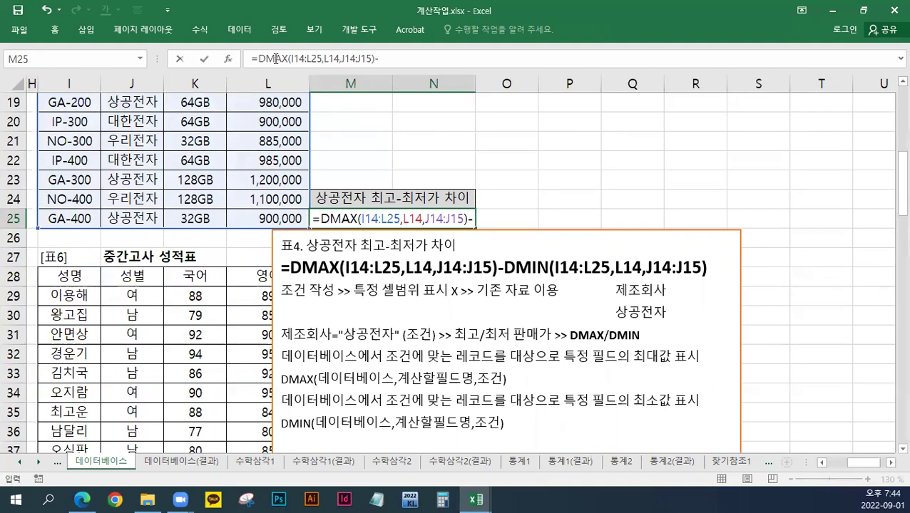
{"action": "left_click_drag", "start_coordinate": [320, 219], "coordinate": [465, 222]}
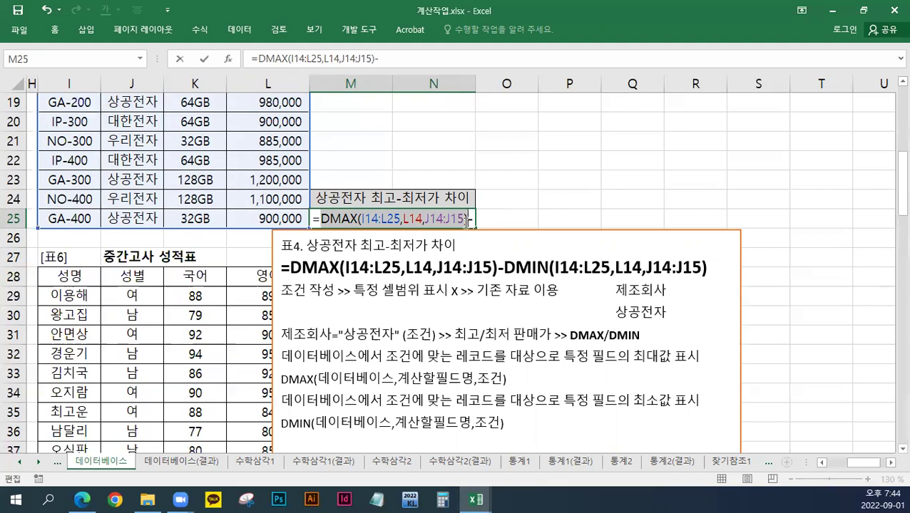
{"action": "left_click", "coordinate": [54, 29]}
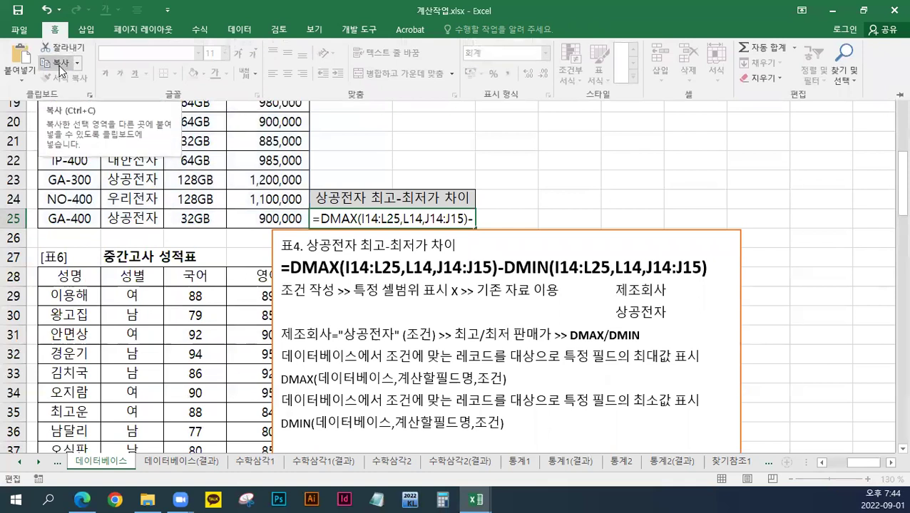
{"action": "left_click", "coordinate": [60, 63]}
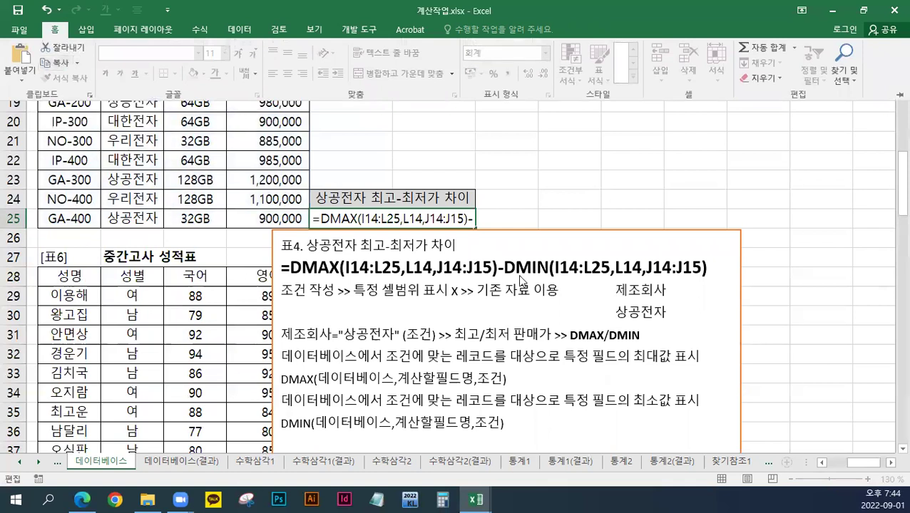
{"action": "left_click", "coordinate": [474, 224]}
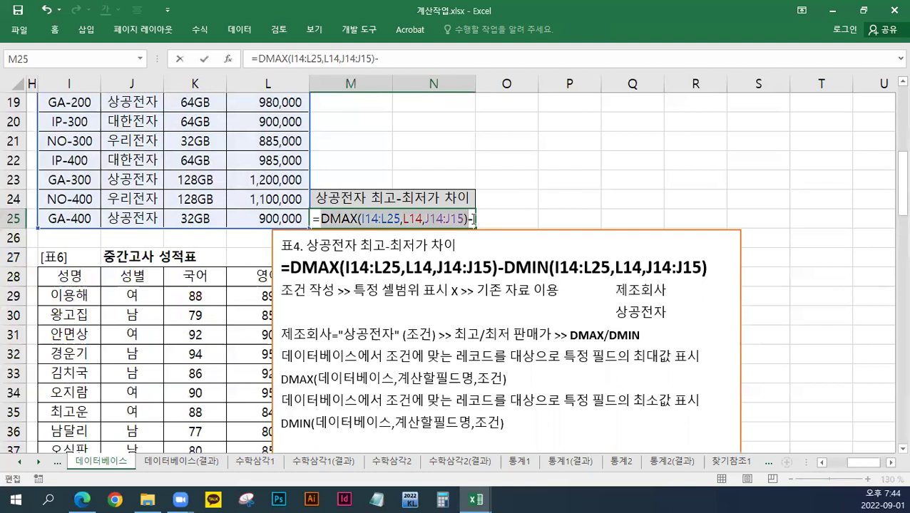
{"action": "key", "text": "ctrl+v"}
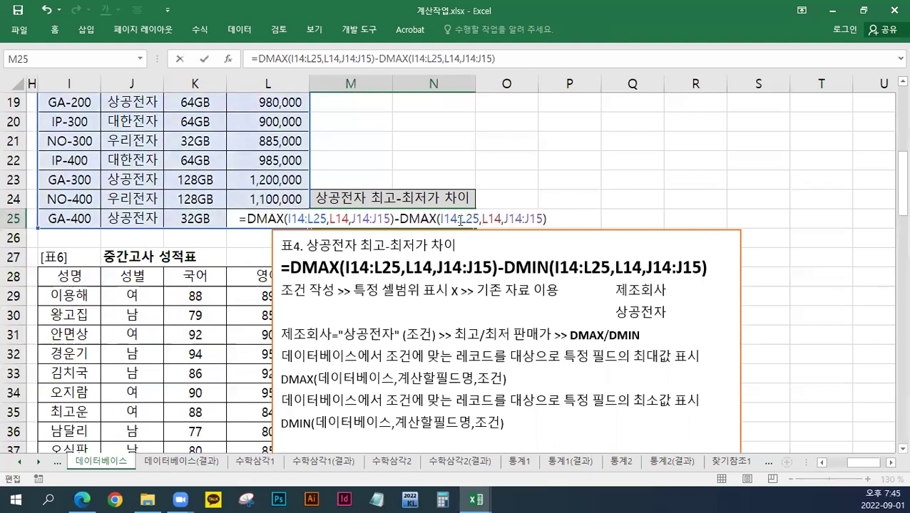
Change the second DMAX in the M25 formula to DMIN, enter the formula and check it against the notes.
{"action": "left_click", "coordinate": [428, 218]}
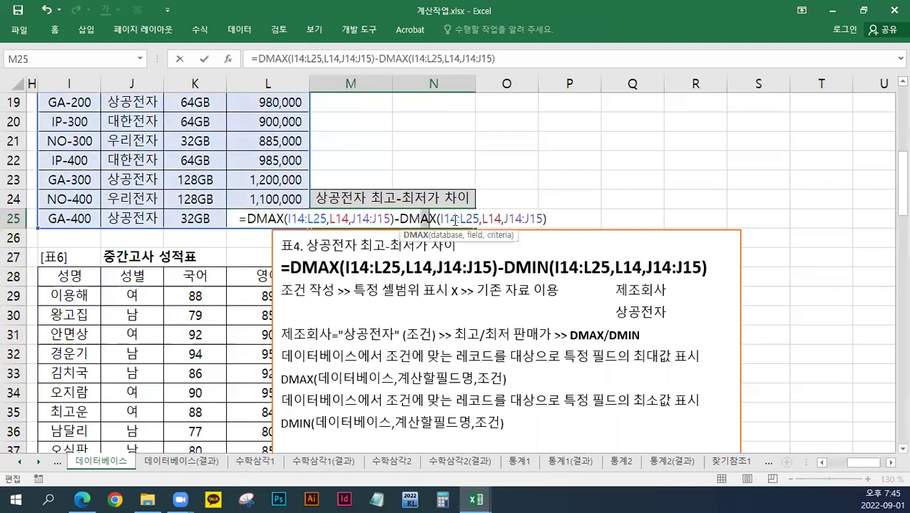
{"action": "key", "text": "shift+Right"}
{"action": "type", "text": "IN"}
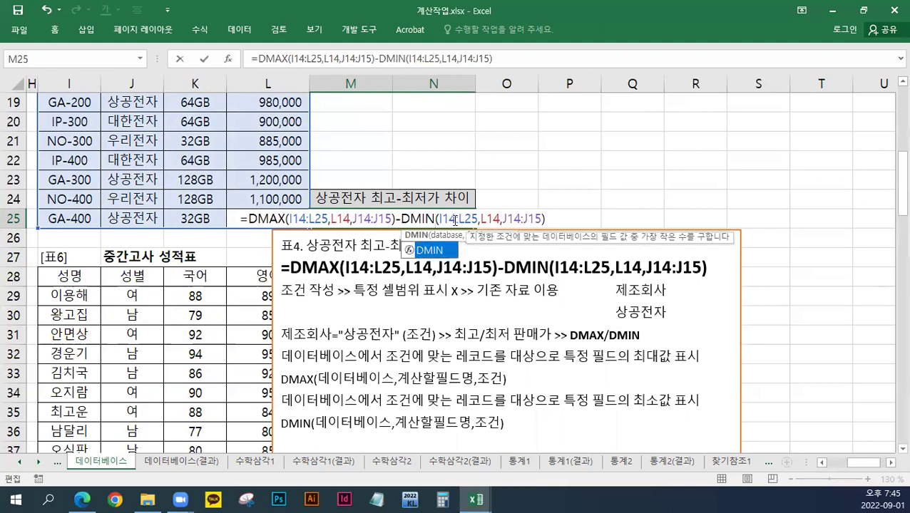
{"action": "key", "text": "Return"}
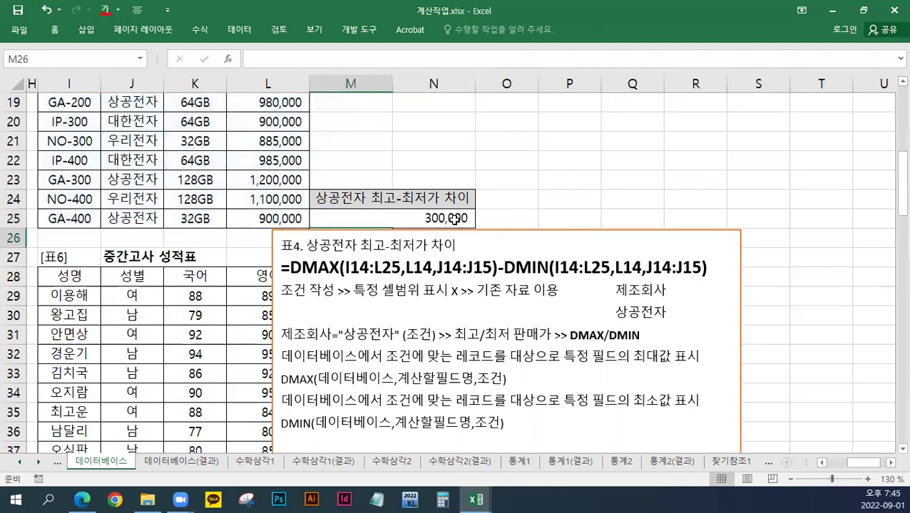
{"action": "left_click", "coordinate": [454, 219]}
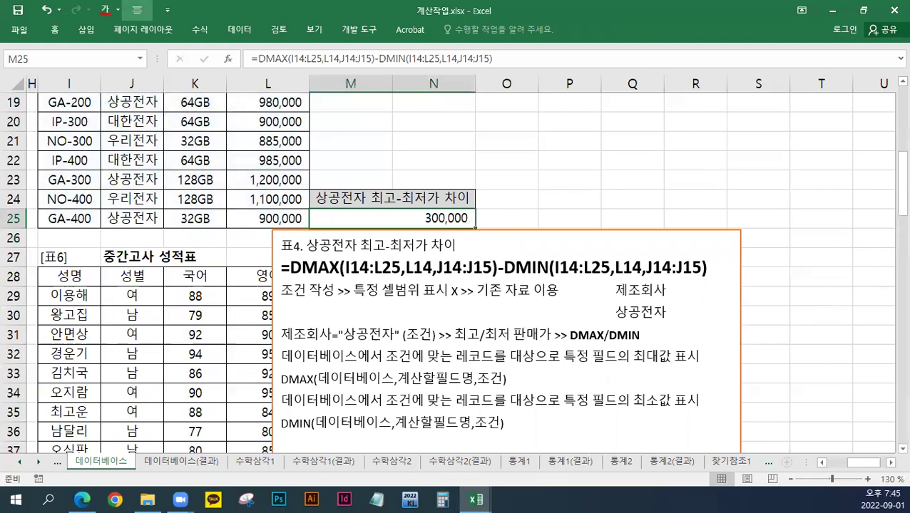
{"action": "left_click", "coordinate": [492, 314]}
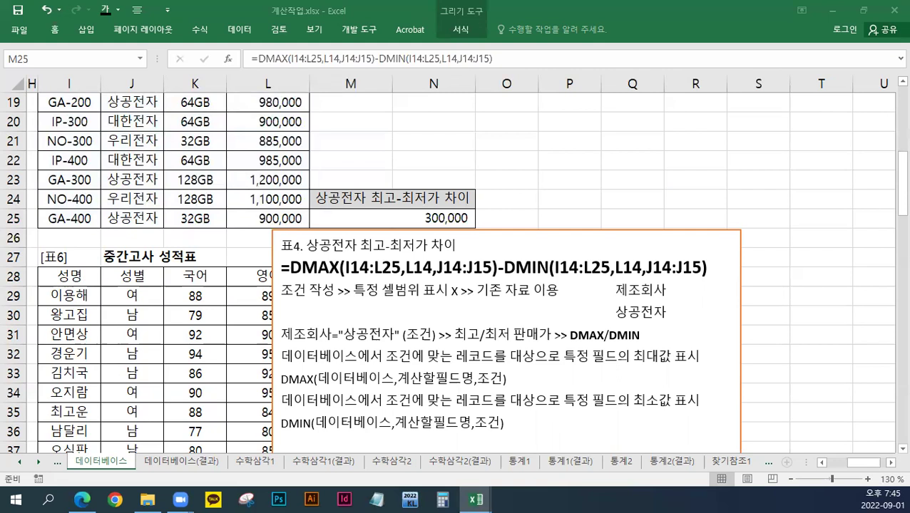
Move the notes text box up beside 표2, with its upper edge at row 1 and its left edge in column O.
{"action": "left_click", "coordinate": [450, 245]}
{"action": "scroll", "coordinate": [499, 228], "scroll_direction": "down", "scroll_amount": 2}
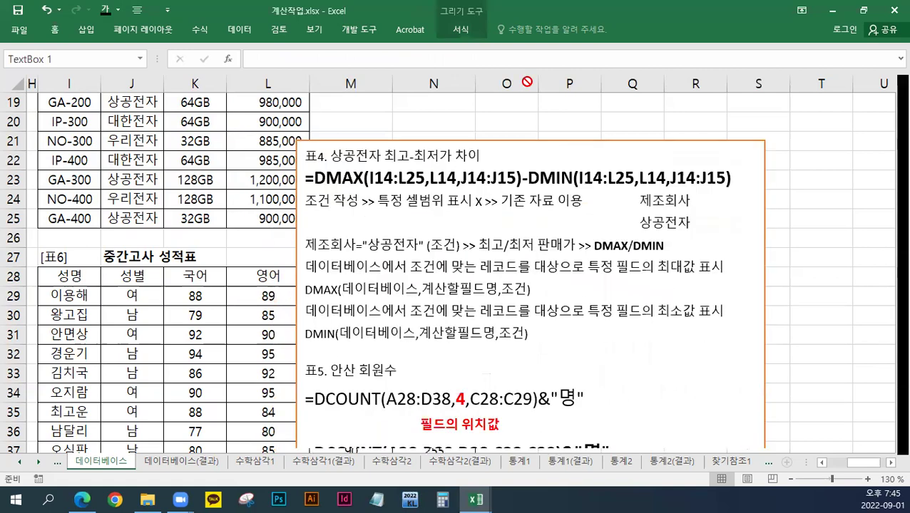
{"action": "scroll", "coordinate": [530, 211], "scroll_direction": "up", "scroll_amount": 5}
{"action": "left_click_drag", "start_coordinate": [545, 425], "coordinate": [615, 146]}
{"action": "scroll", "coordinate": [615, 148], "scroll_direction": "up", "scroll_amount": 3}
{"action": "left_click_drag", "start_coordinate": [442, 301], "coordinate": [588, 104]}
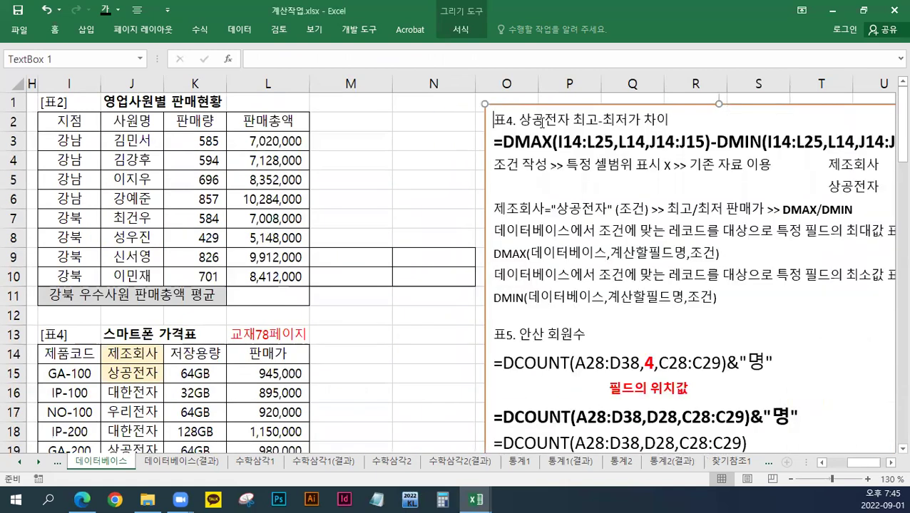
Paste the copied 표2 강북 우수사원 판매총액 평균 notes above the 표4 notes, separated by a blank line.
{"action": "key", "text": "Return"}
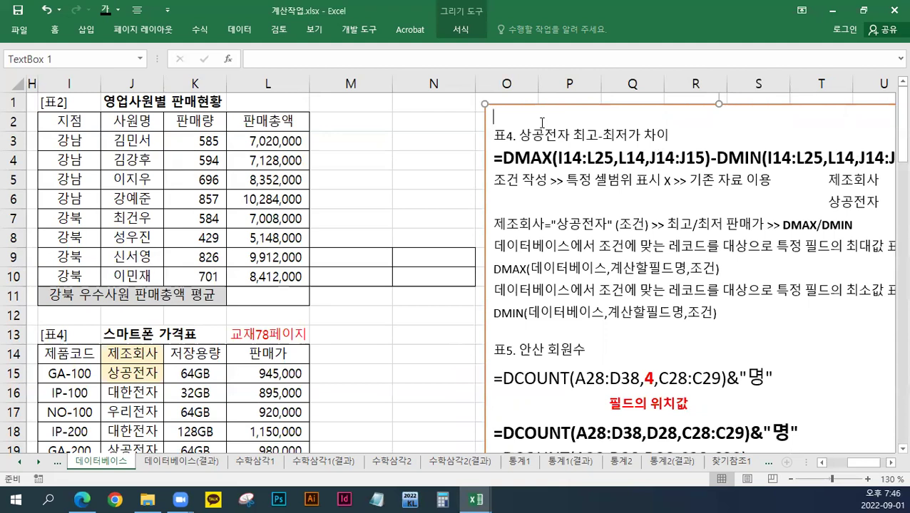
{"action": "key", "text": "ctrl+v"}
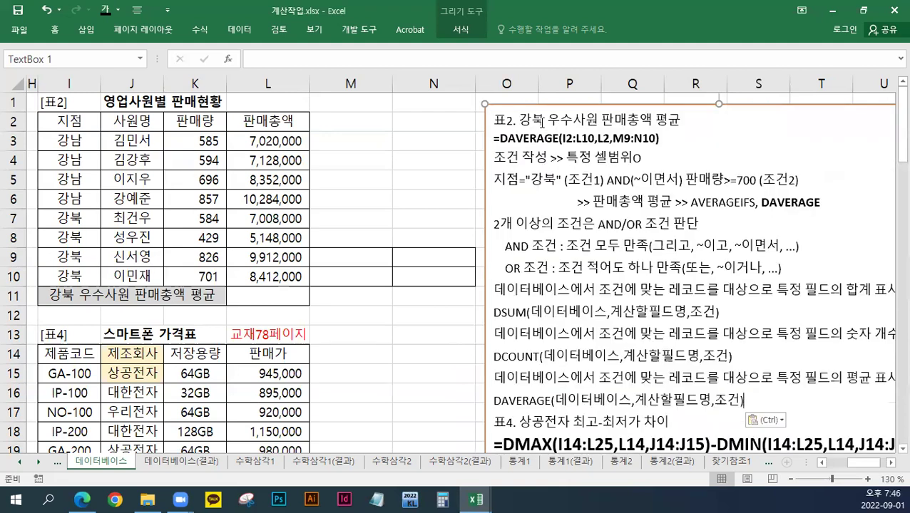
{"action": "key", "text": "Return"}
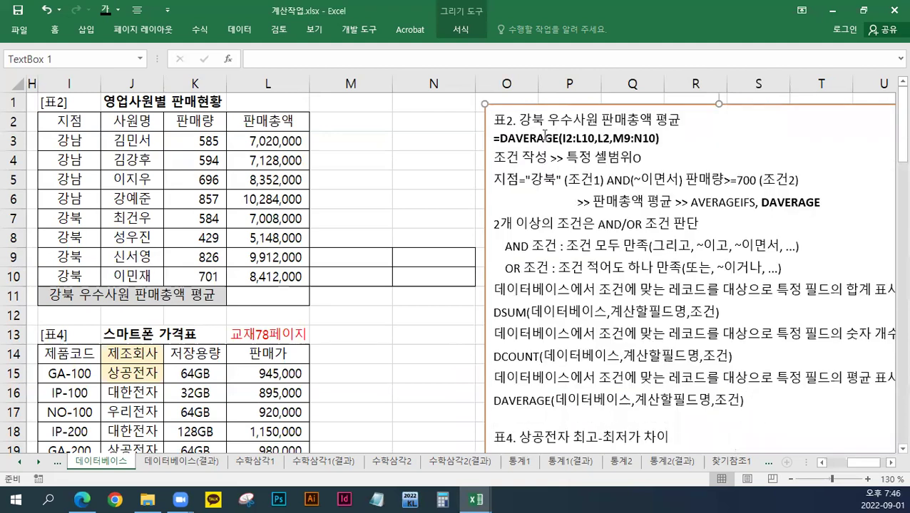
Colour the three note lines explaining AND/OR conditions green, after reviewing the 지점 and 판매량>=700 conditions.
{"action": "left_click_drag", "start_coordinate": [495, 180], "coordinate": [563, 180]}
{"action": "left_click_drag", "start_coordinate": [686, 180], "coordinate": [768, 181]}
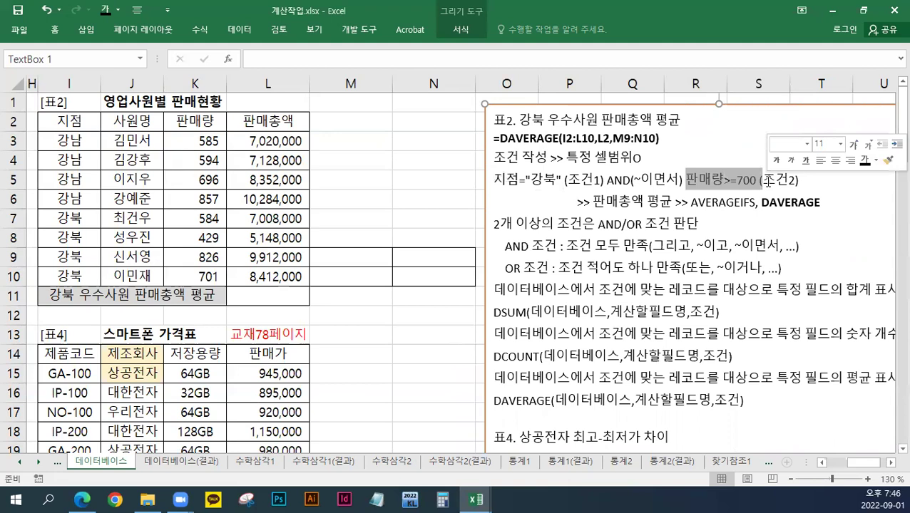
{"action": "left_click", "coordinate": [789, 272]}
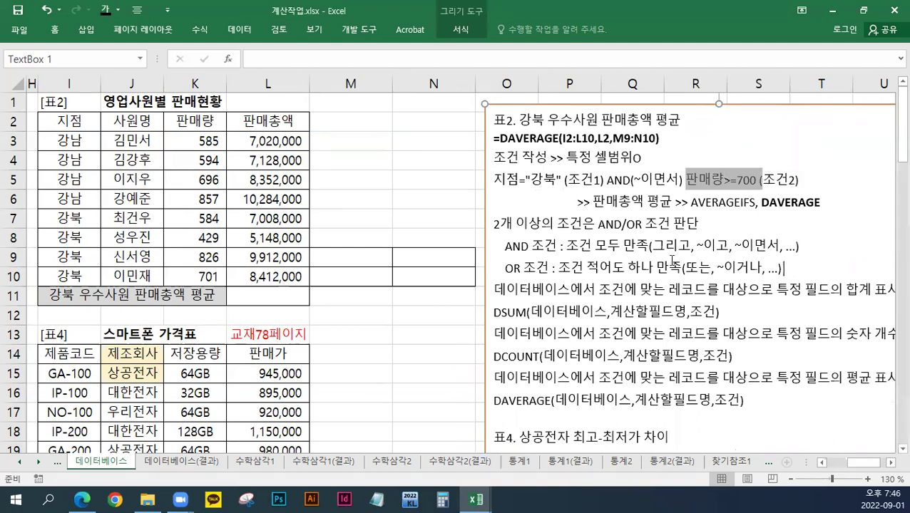
{"action": "left_click", "coordinate": [493, 223], "text": "shift"}
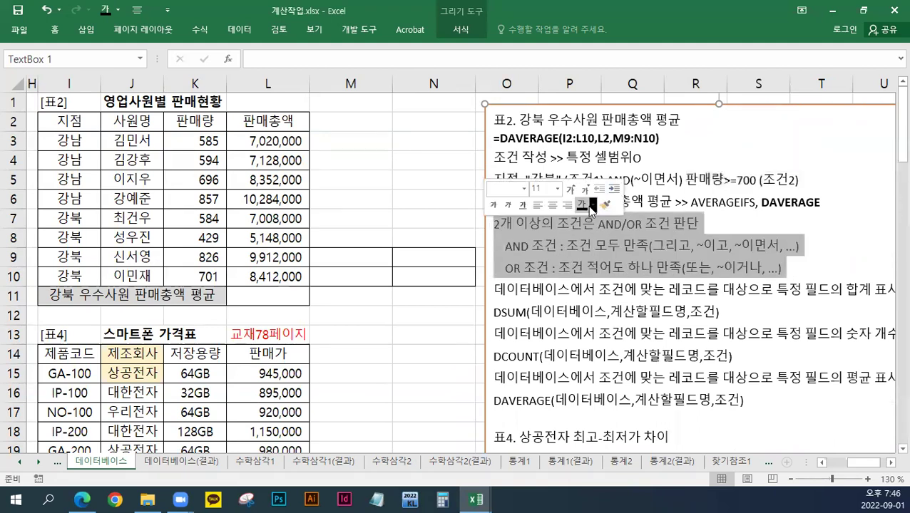
{"action": "left_click", "coordinate": [591, 206]}
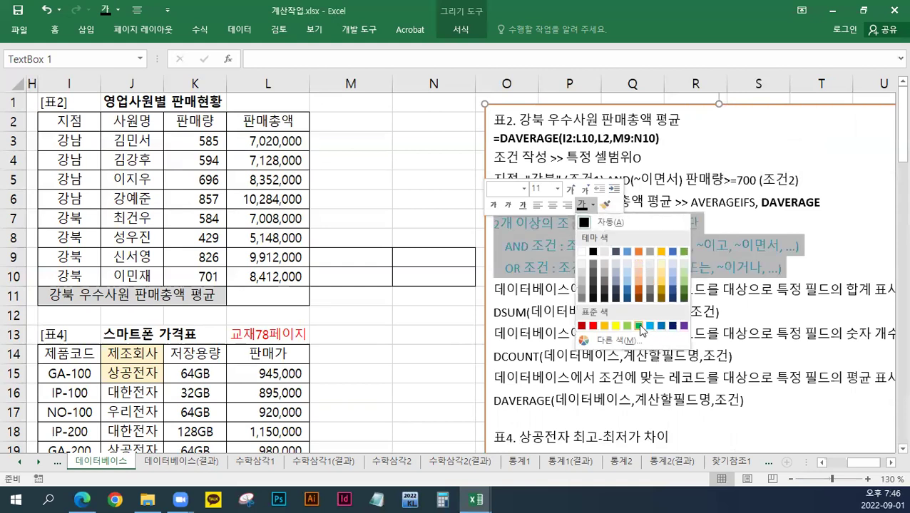
{"action": "left_click", "coordinate": [639, 329]}
{"action": "left_click", "coordinate": [594, 226]}
Colour the word AND between 조건1 and 조건2 in the 표2 notes red.
{"action": "left_click_drag", "start_coordinate": [556, 224], "coordinate": [663, 228]}
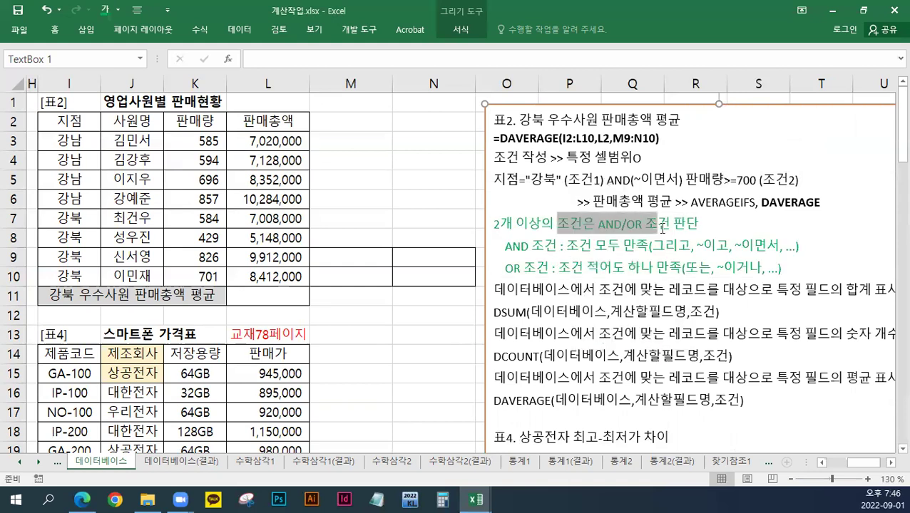
{"action": "left_click", "coordinate": [614, 225]}
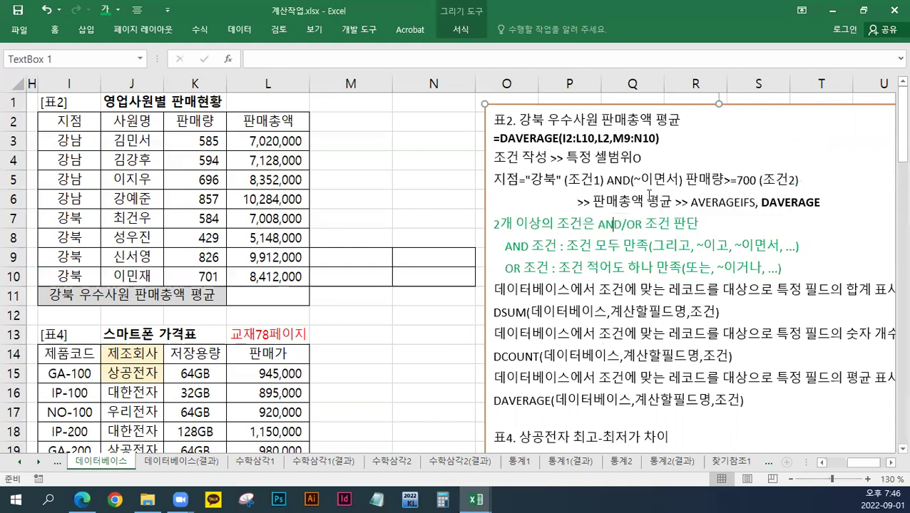
{"action": "left_click_drag", "start_coordinate": [640, 180], "coordinate": [676, 181]}
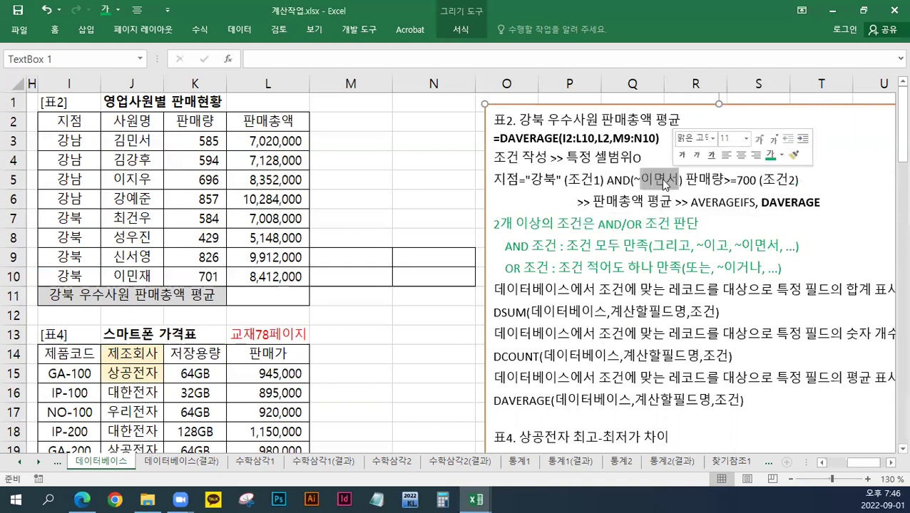
{"action": "left_click_drag", "start_coordinate": [606, 180], "coordinate": [630, 180]}
{"action": "right_click", "coordinate": [629, 180]}
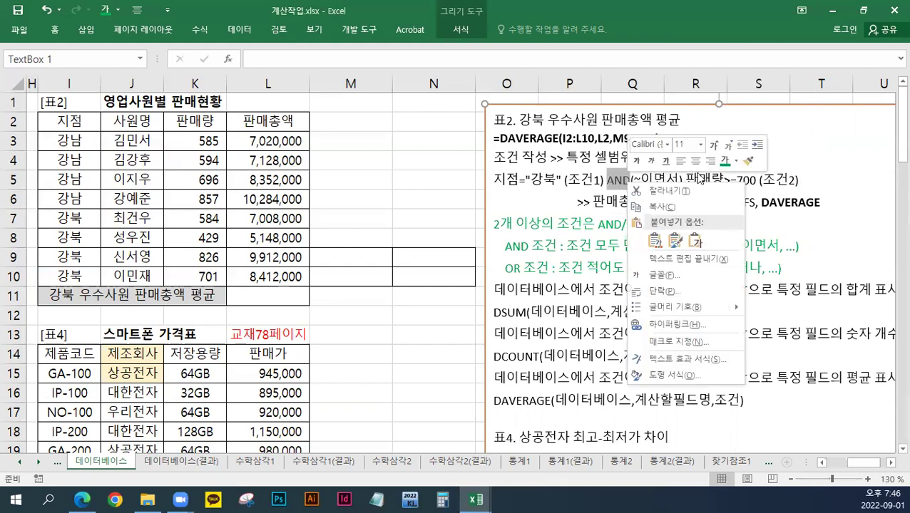
{"action": "left_click", "coordinate": [736, 162]}
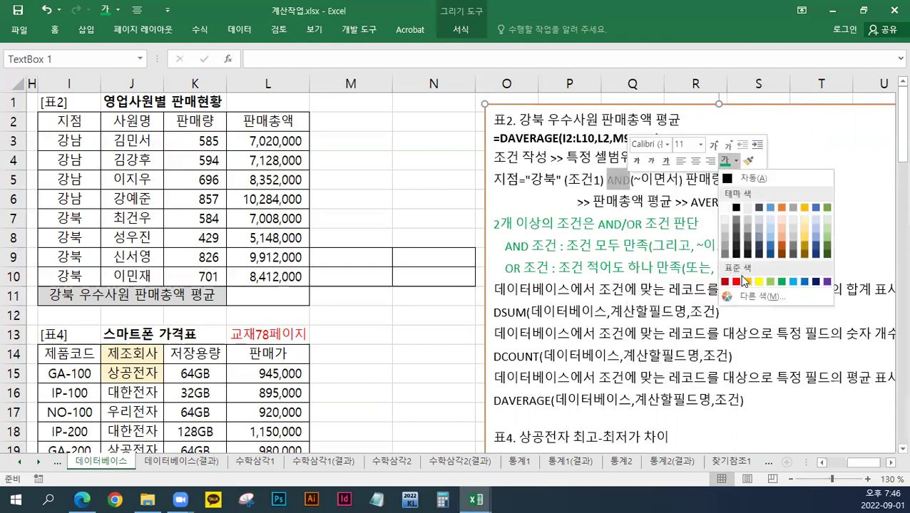
{"action": "left_click", "coordinate": [736, 282]}
{"action": "left_click", "coordinate": [706, 289]}
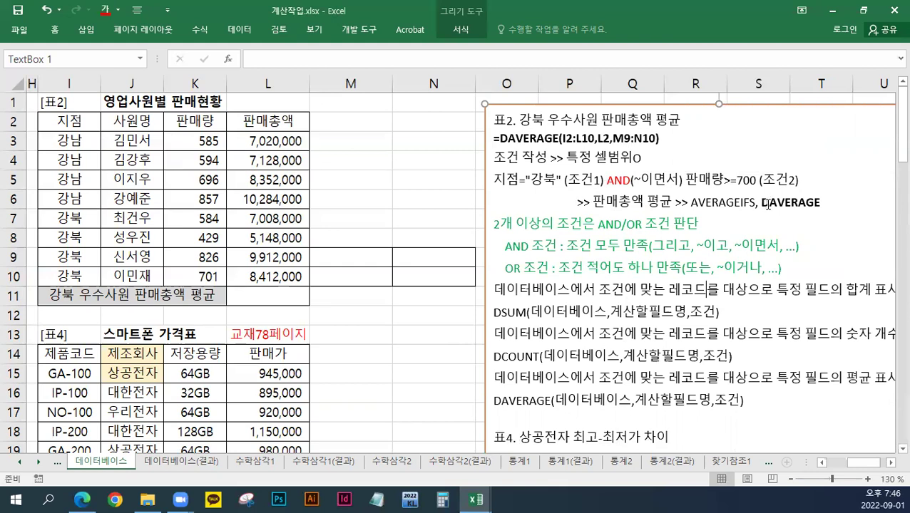
Review the DAVERAGE and 조건 작성 notes, and copy the 지점 header from I2 into M9 of the criteria range.
{"action": "left_click_drag", "start_coordinate": [761, 202], "coordinate": [822, 204]}
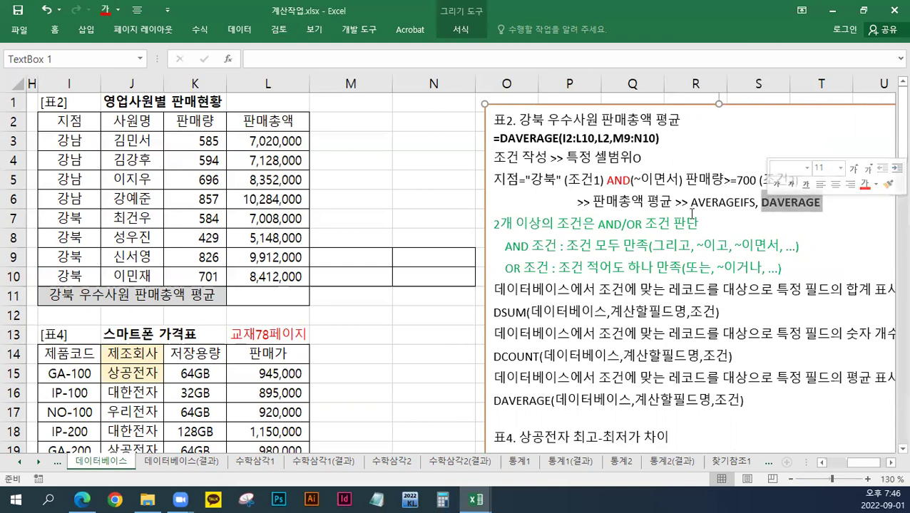
{"action": "left_click_drag", "start_coordinate": [499, 157], "coordinate": [560, 158]}
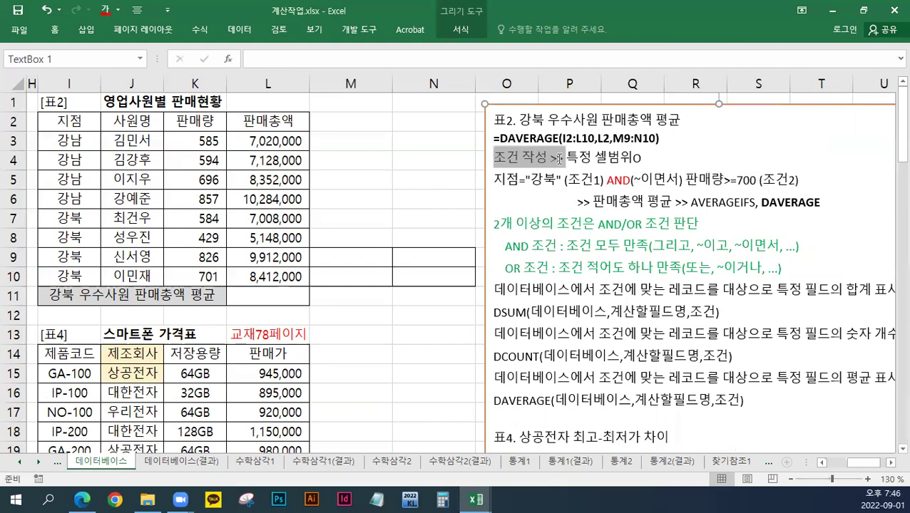
{"action": "left_click_drag", "start_coordinate": [559, 158], "coordinate": [648, 157]}
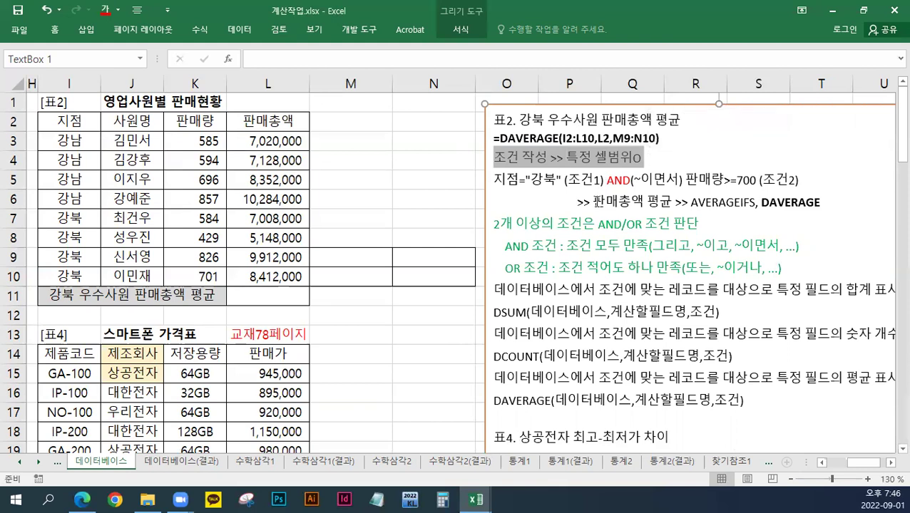
{"action": "left_click_drag", "start_coordinate": [372, 262], "coordinate": [367, 283]}
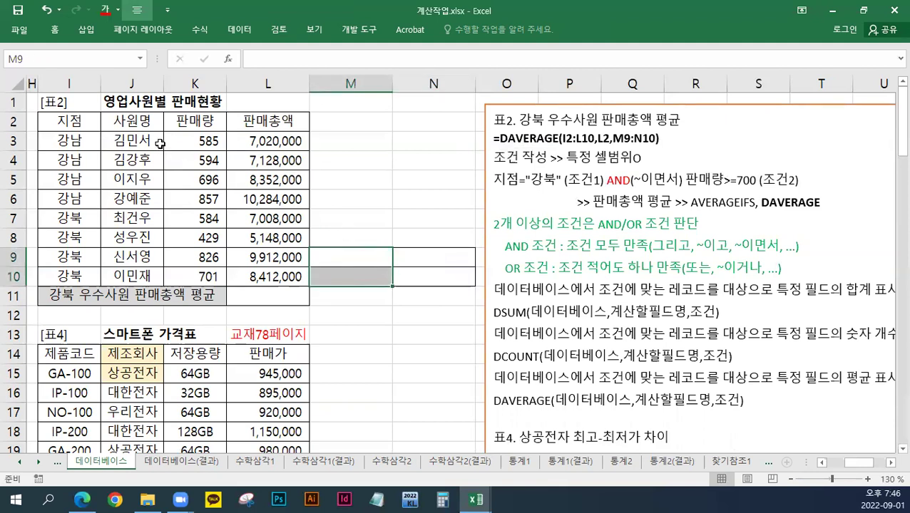
{"action": "right_click", "coordinate": [74, 120]}
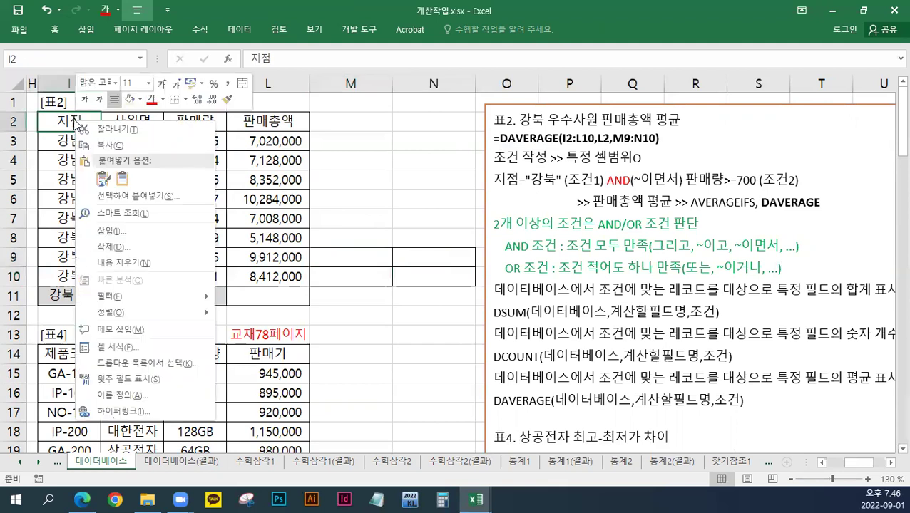
{"action": "left_click", "coordinate": [107, 142]}
{"action": "right_click", "coordinate": [320, 254]}
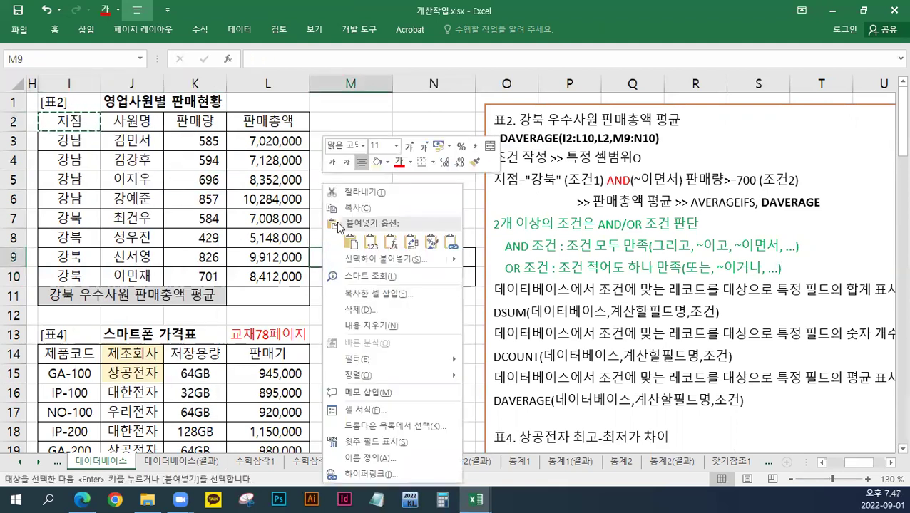
{"action": "left_click", "coordinate": [348, 242]}
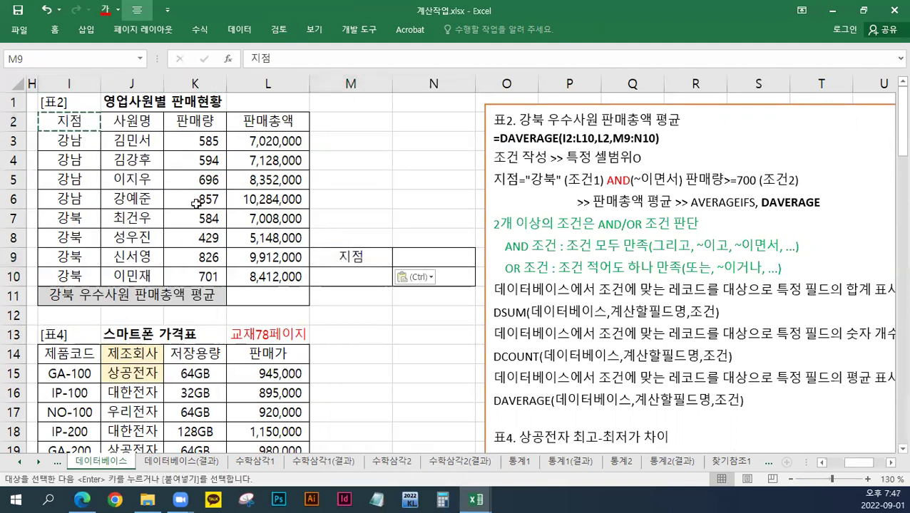
Copy 강북 from I7 into M10 below the 지점 criteria header.
{"action": "right_click", "coordinate": [83, 222]}
{"action": "left_click", "coordinate": [113, 208]}
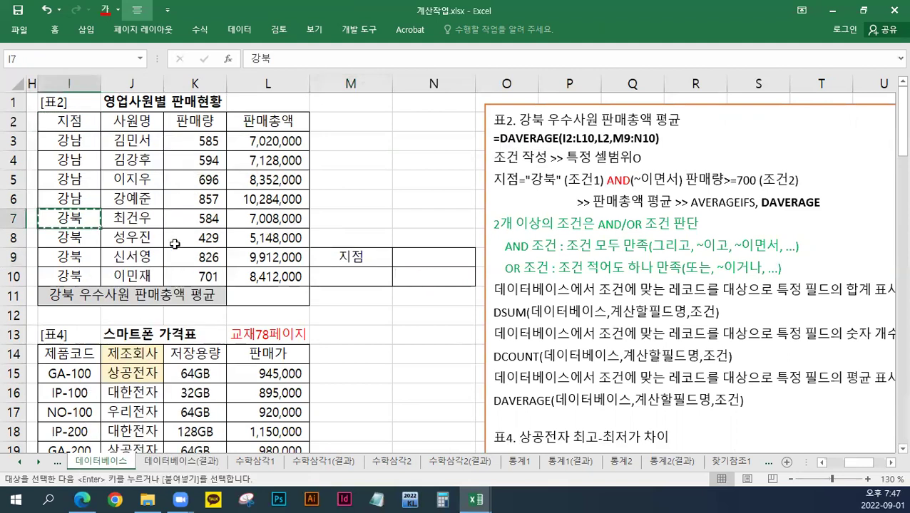
{"action": "right_click", "coordinate": [351, 282]}
{"action": "left_click", "coordinate": [365, 241]}
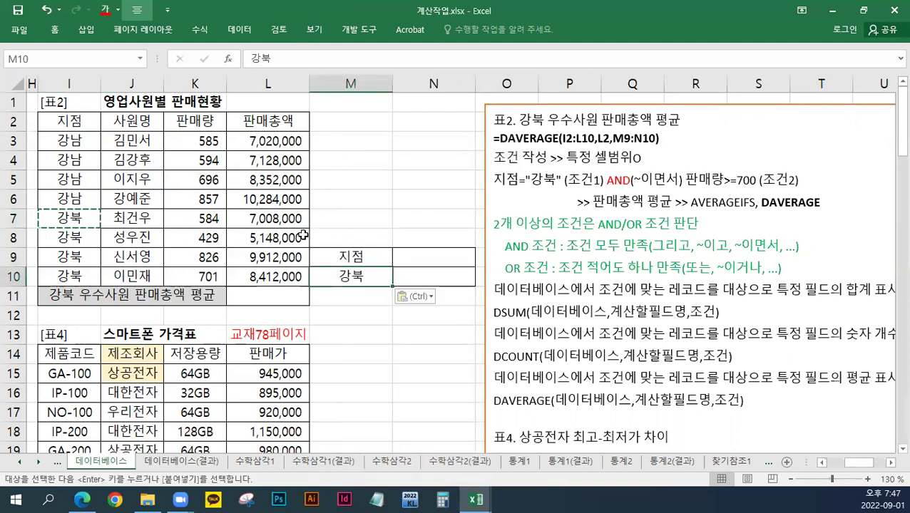
{"action": "left_click_drag", "start_coordinate": [365, 257], "coordinate": [362, 275]}
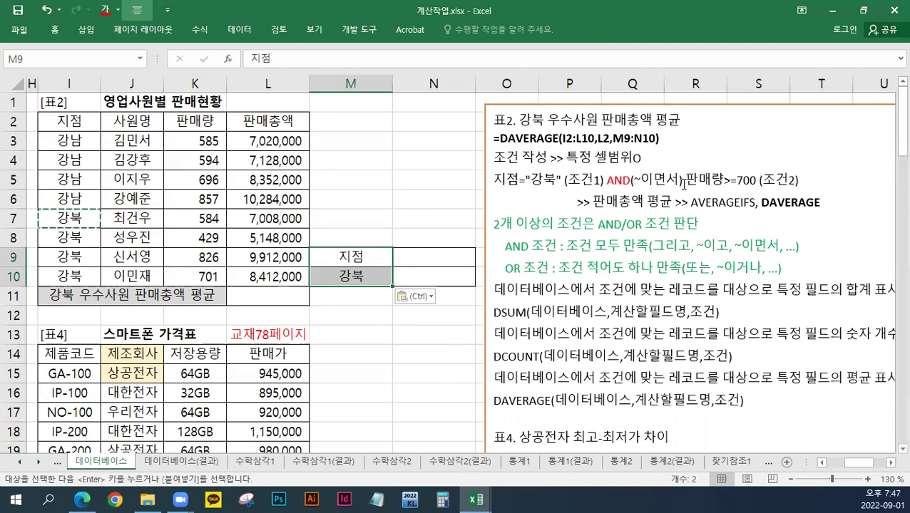
Copy the 판매량 header from K2 into N9, next to the 지점 criteria header.
{"action": "left_click", "coordinate": [417, 256]}
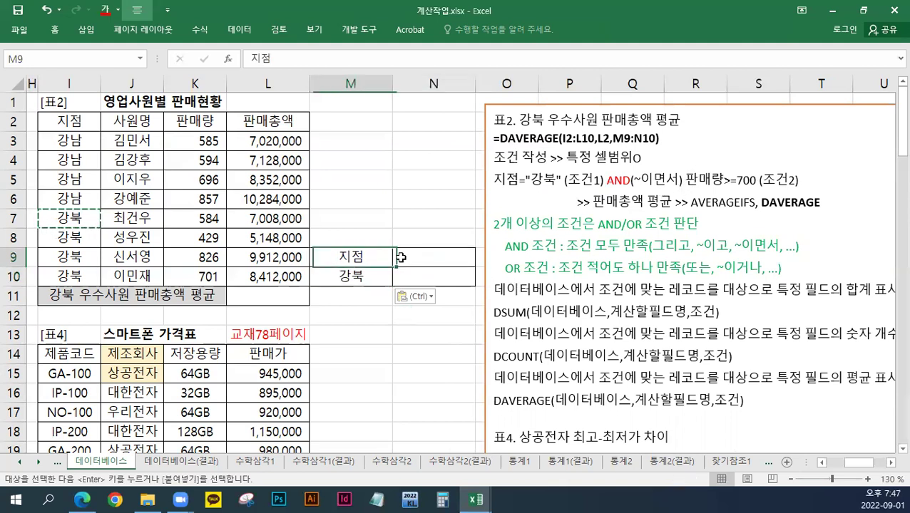
{"action": "right_click", "coordinate": [194, 121]}
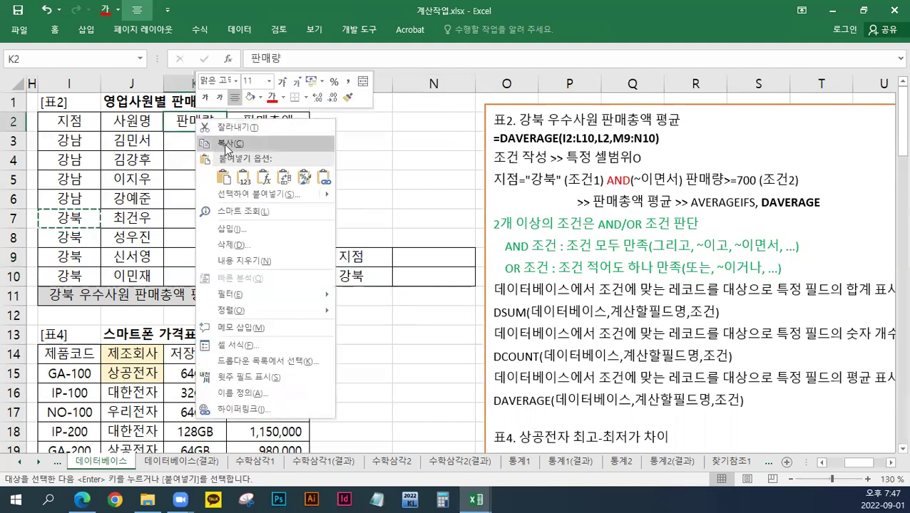
{"action": "left_click", "coordinate": [226, 144]}
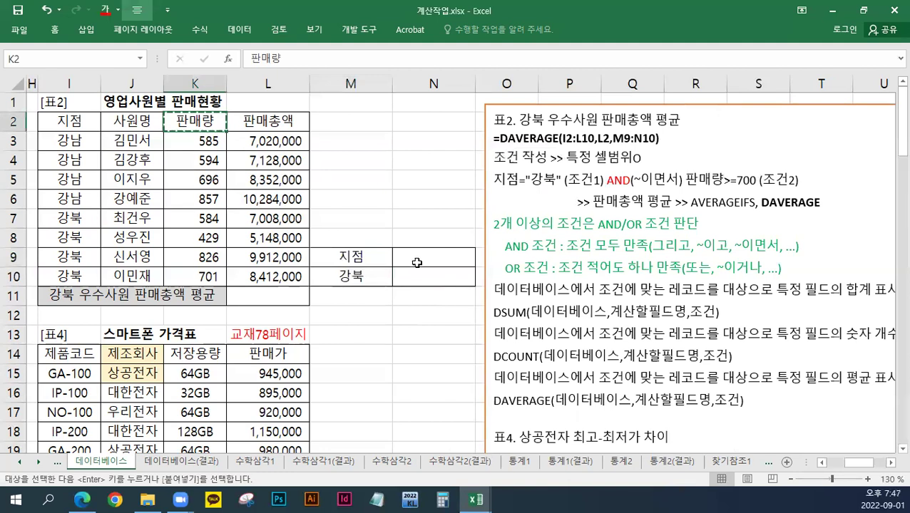
{"action": "left_click_drag", "start_coordinate": [351, 260], "coordinate": [413, 262]}
{"action": "left_click", "coordinate": [424, 260]}
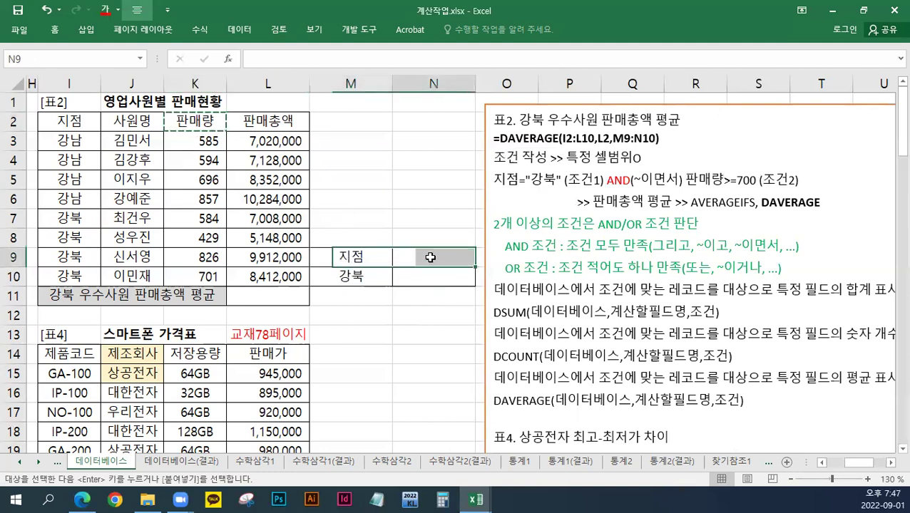
{"action": "right_click", "coordinate": [430, 259]}
{"action": "left_click", "coordinate": [457, 242]}
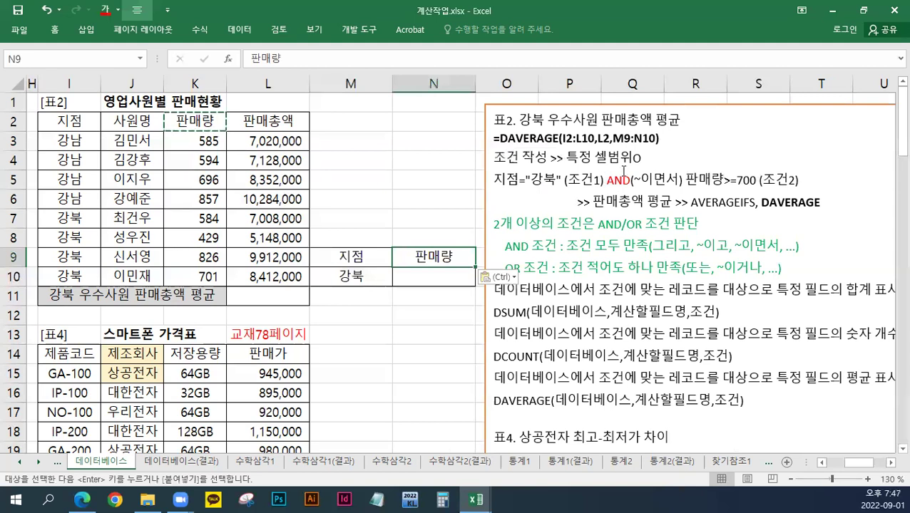
Enter the condition >=700 in N10 under 판매량, on the same row as 강북.
{"action": "left_click_drag", "start_coordinate": [373, 274], "coordinate": [421, 273]}
{"action": "left_click_drag", "start_coordinate": [359, 277], "coordinate": [434, 278]}
{"action": "left_click", "coordinate": [434, 278]}
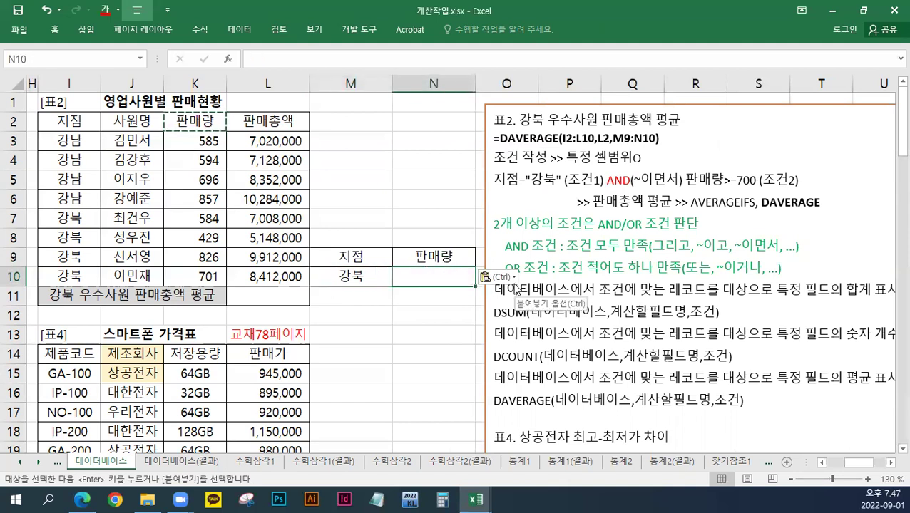
{"action": "type", "text": ">"}
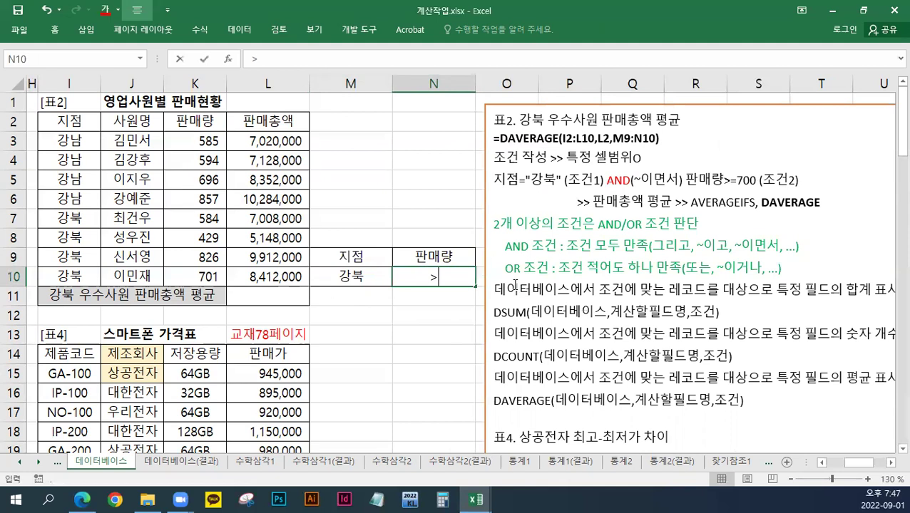
{"action": "type", "text": "=700"}
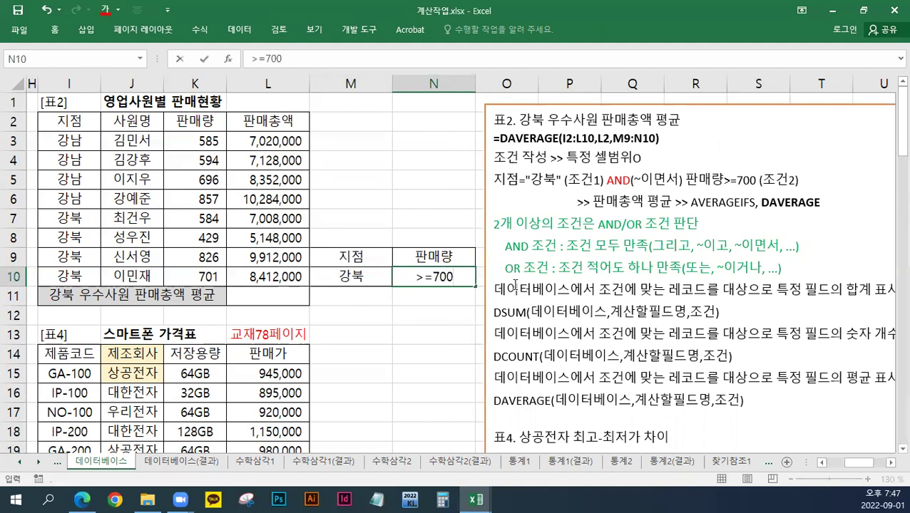
{"action": "key", "text": "Return"}
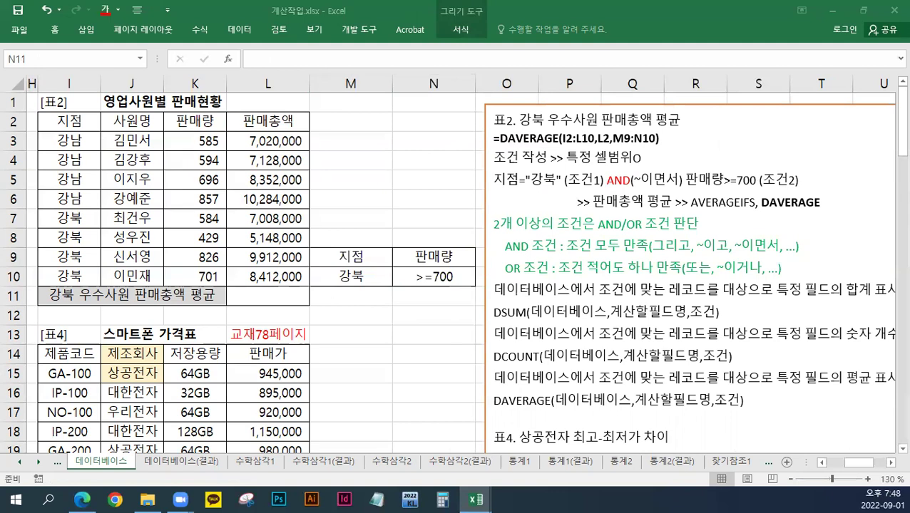
{"action": "key", "text": "ctrl+c"}
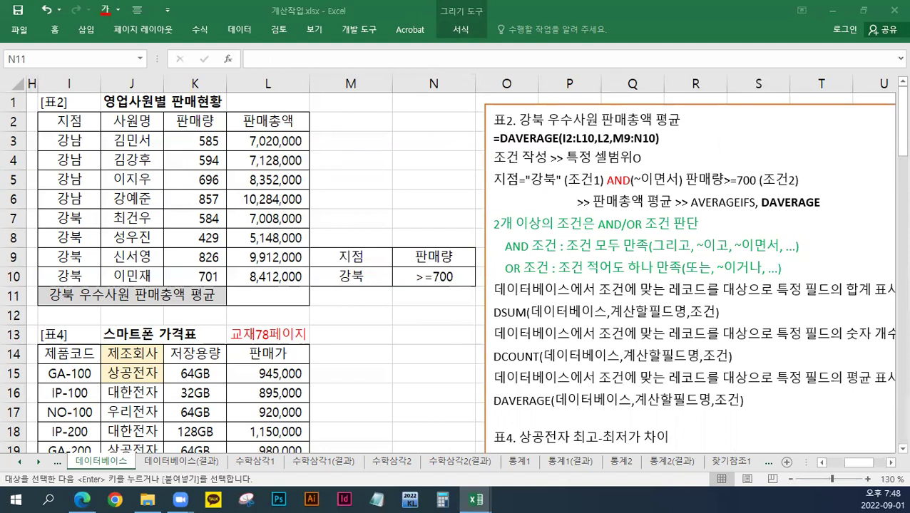
Paste the copied AND 조건 작성 notes into M6:M8, directly above the 표2 criteria range.
{"action": "left_click", "coordinate": [341, 199]}
{"action": "key", "text": "ctrl+v"}
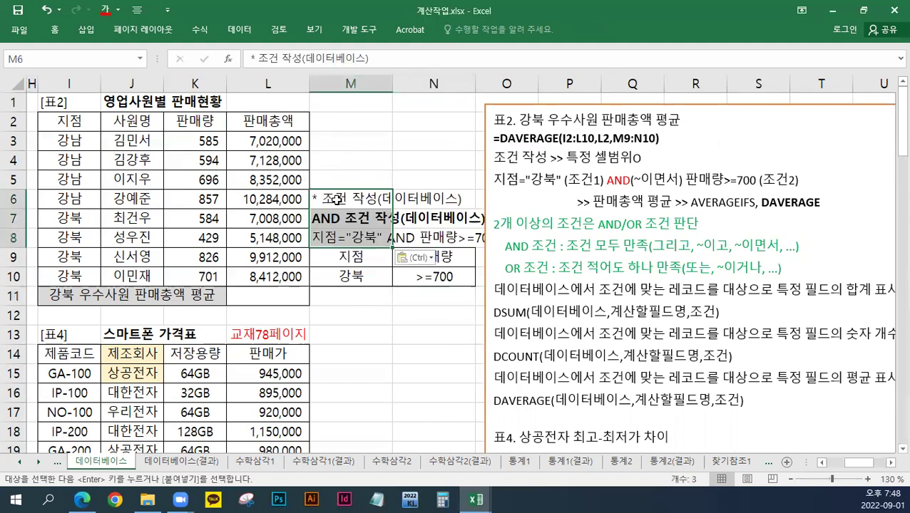
{"action": "left_click", "coordinate": [423, 238]}
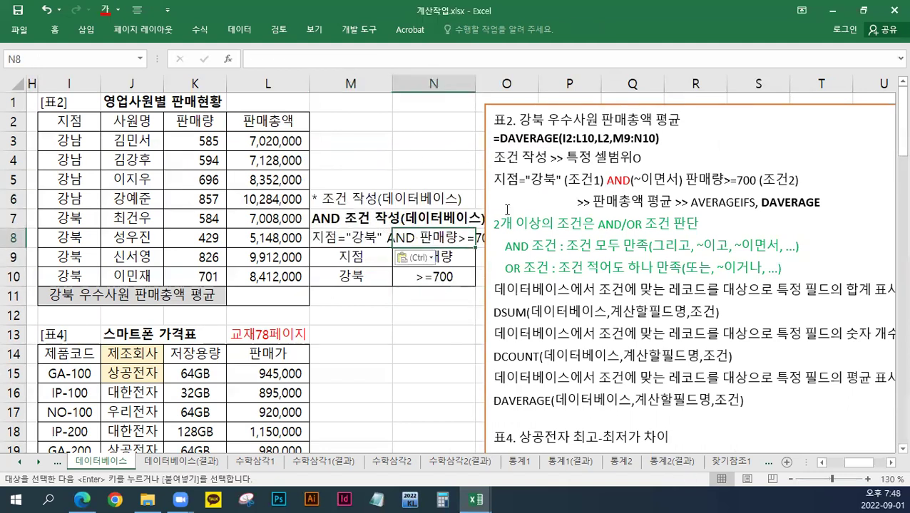
Move the explanatory text box below the criteria range and enlarge its =DAVERAGE(I2:L10,L2,M9:N10) line.
{"action": "left_click", "coordinate": [518, 104]}
{"action": "left_click_drag", "start_coordinate": [518, 102], "coordinate": [383, 294]}
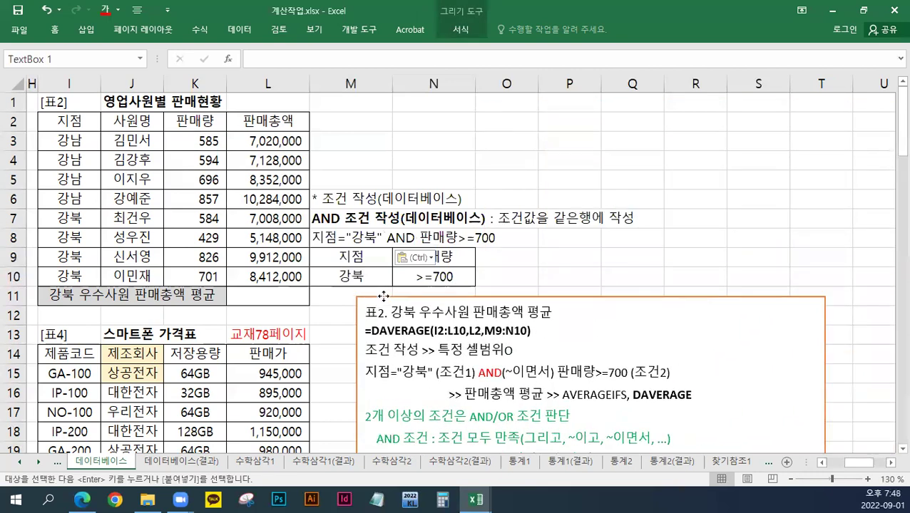
{"action": "triple_click", "coordinate": [500, 331]}
{"action": "left_click", "coordinate": [586, 296]}
{"action": "left_click", "coordinate": [586, 297]}
{"action": "left_click", "coordinate": [586, 297]}
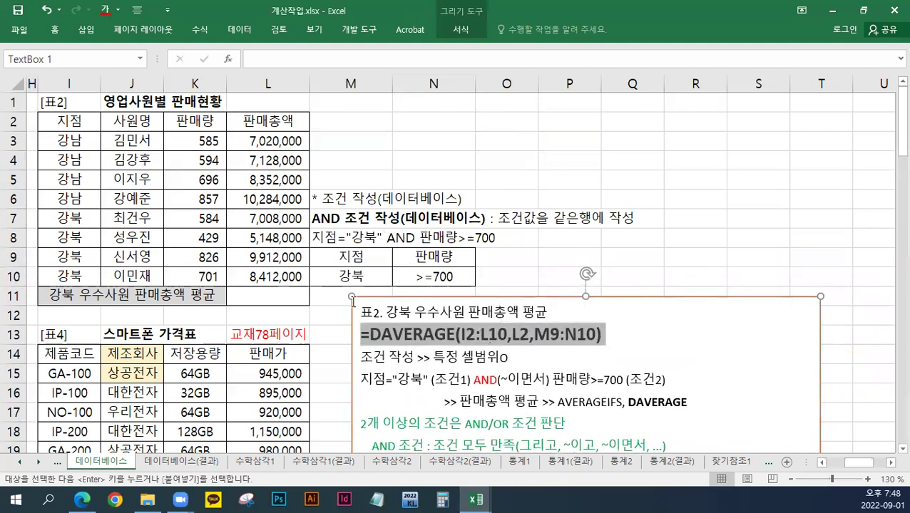
Start a DAVERAGE formula in L11 with I2:L10 as the database argument.
{"action": "left_click", "coordinate": [282, 297]}
{"action": "type", "text": "=D"}
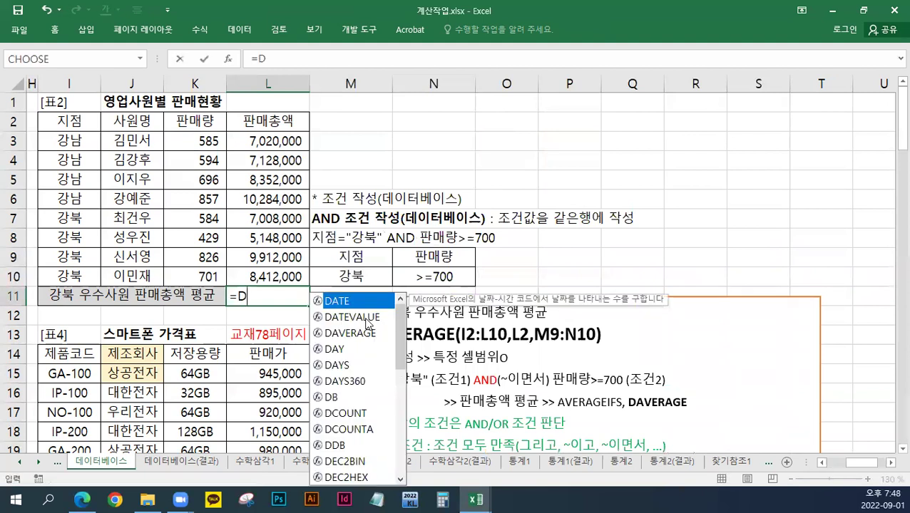
{"action": "type", "text": "AVERAGE"}
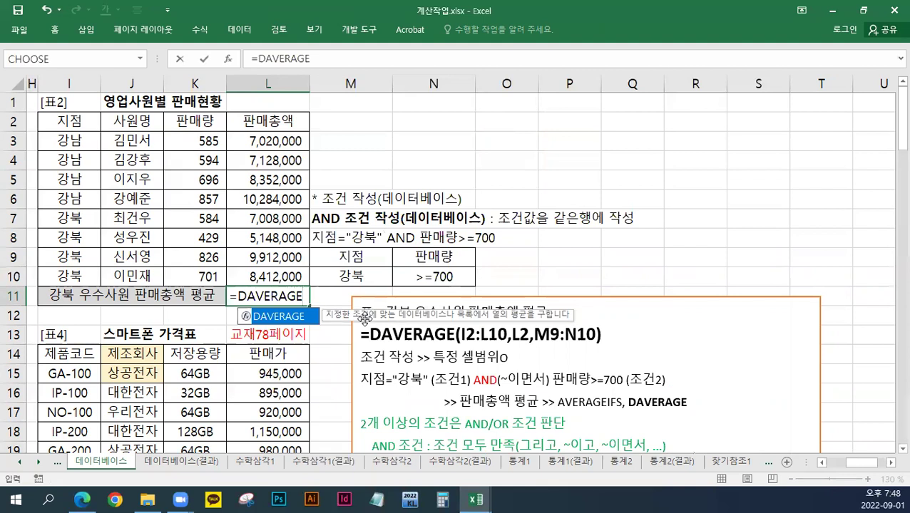
{"action": "type", "text": "("}
{"action": "left_click", "coordinate": [77, 123]}
{"action": "left_click_drag", "start_coordinate": [150, 171], "coordinate": [275, 276]}
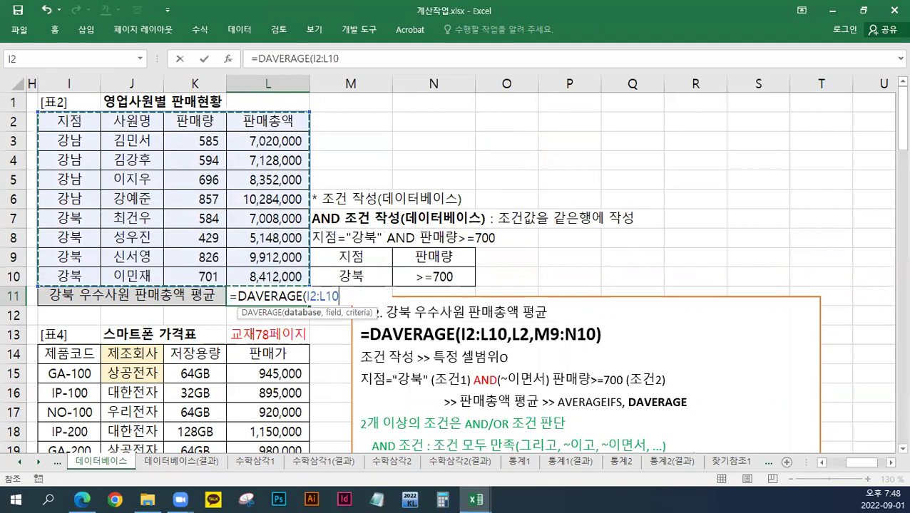
{"action": "type", "text": ","}
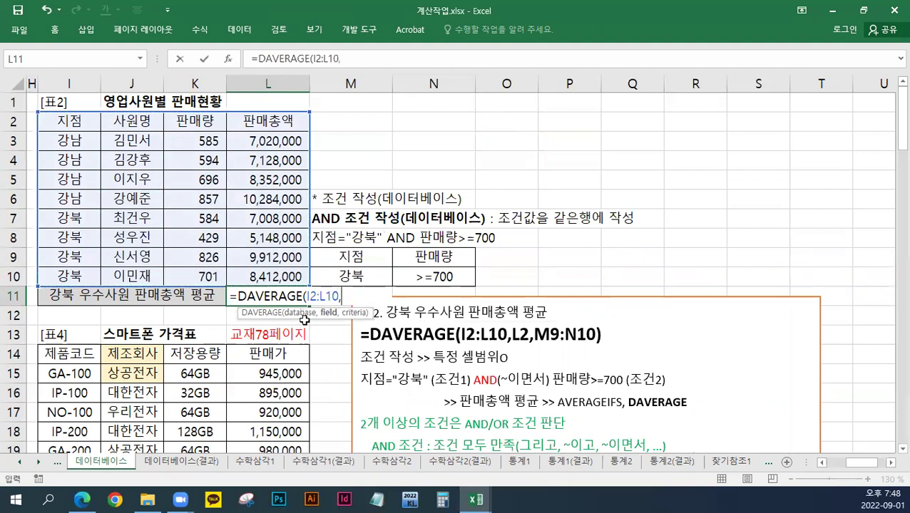
Complete the DAVERAGE formula in L11 with L2 as the field and M9:N10 as the criteria.
{"action": "left_click", "coordinate": [360, 255]}
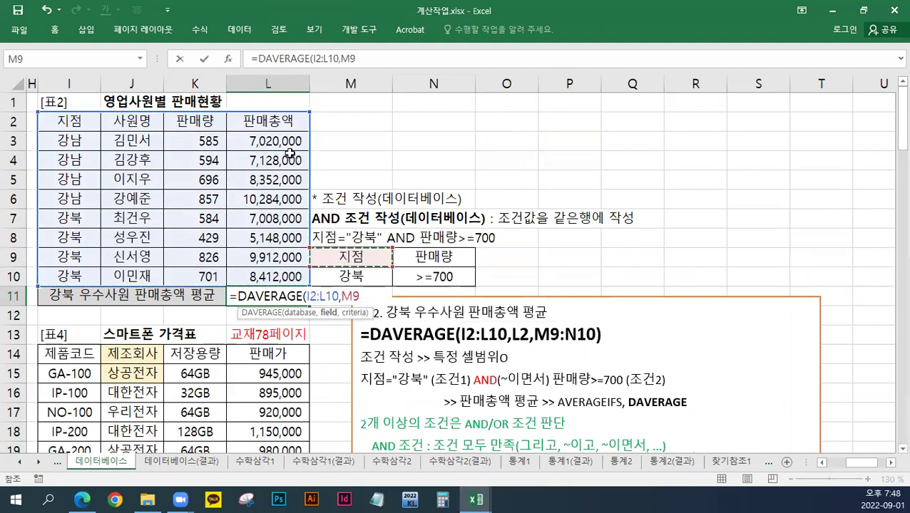
{"action": "left_click", "coordinate": [275, 122]}
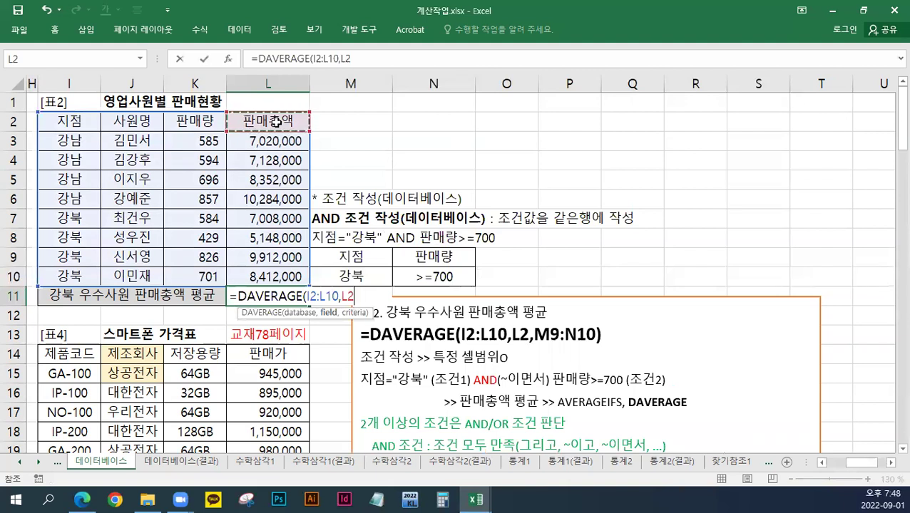
{"action": "type", "text": ","}
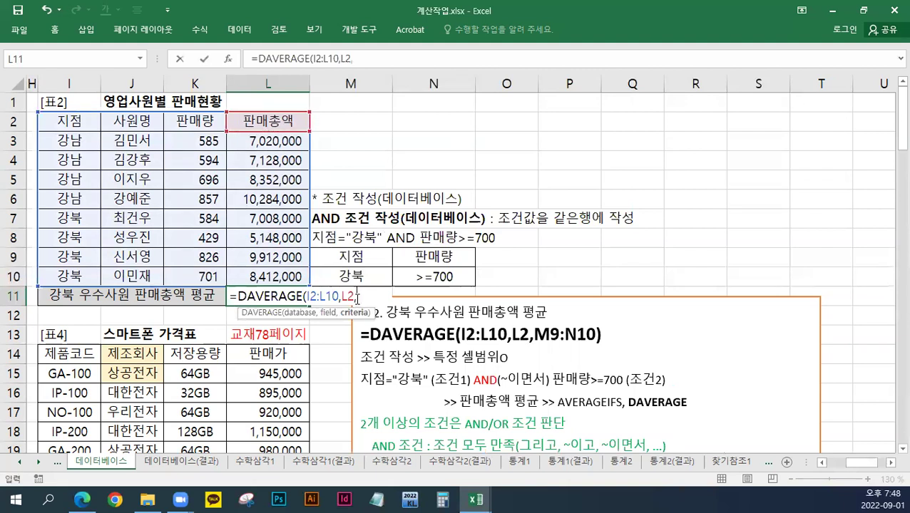
{"action": "left_click_drag", "start_coordinate": [374, 254], "coordinate": [435, 277]}
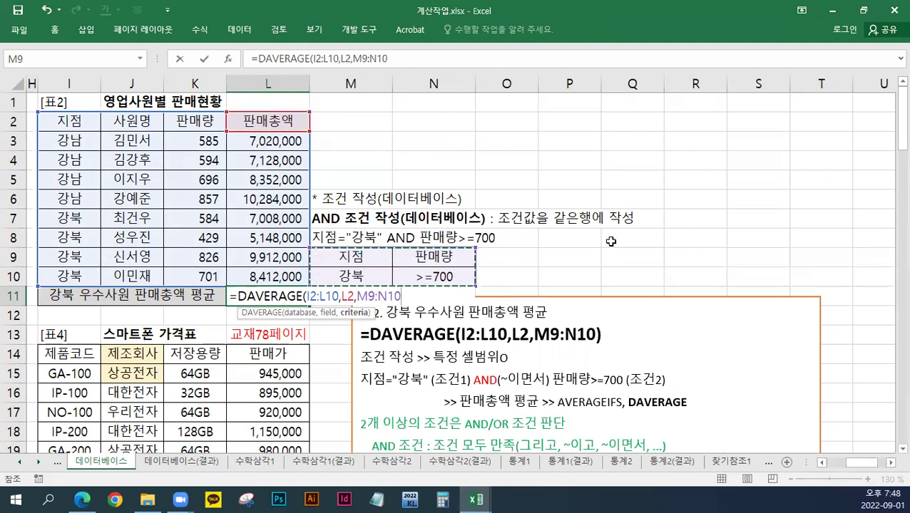
{"action": "type", "text": ")"}
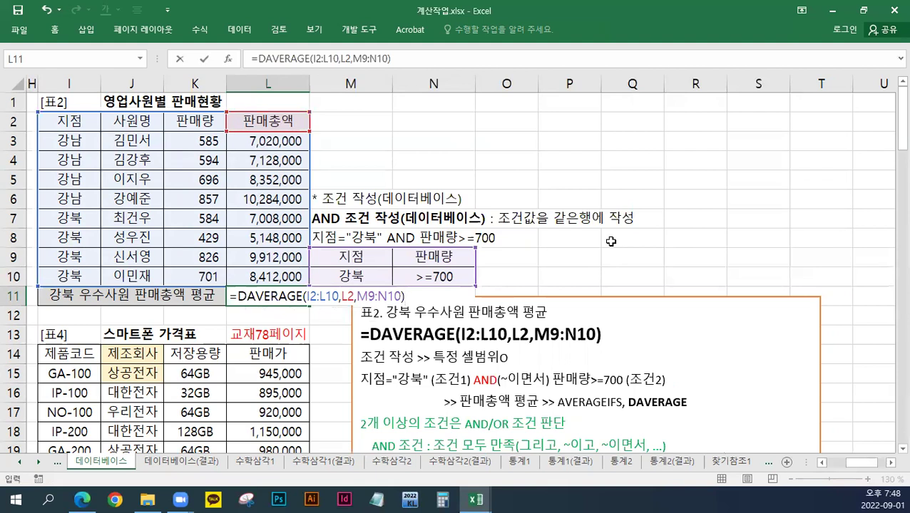
{"action": "key", "text": "Return"}
{"action": "key", "text": "Up"}
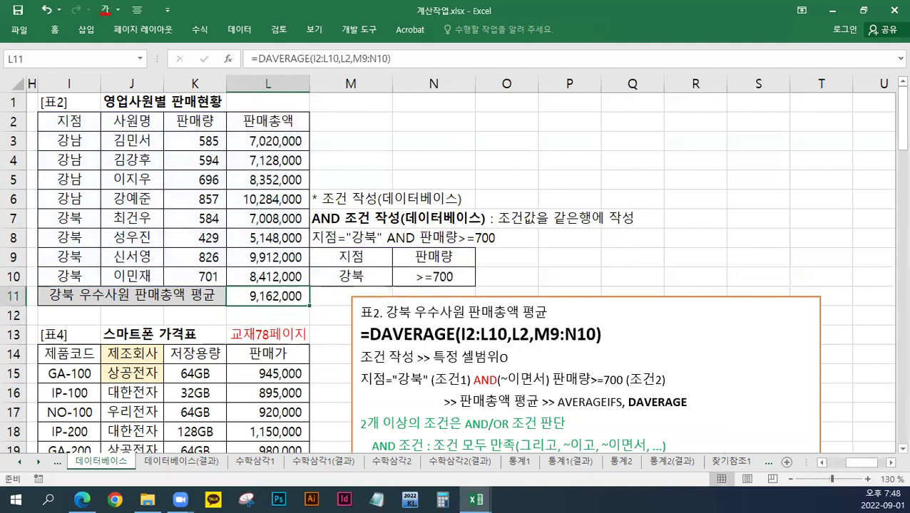
Paste the OR 조건 작성 notes at M14 beside 표4 and move the explanatory text box clear of them.
{"action": "left_click_drag", "start_coordinate": [412, 298], "coordinate": [646, 315]}
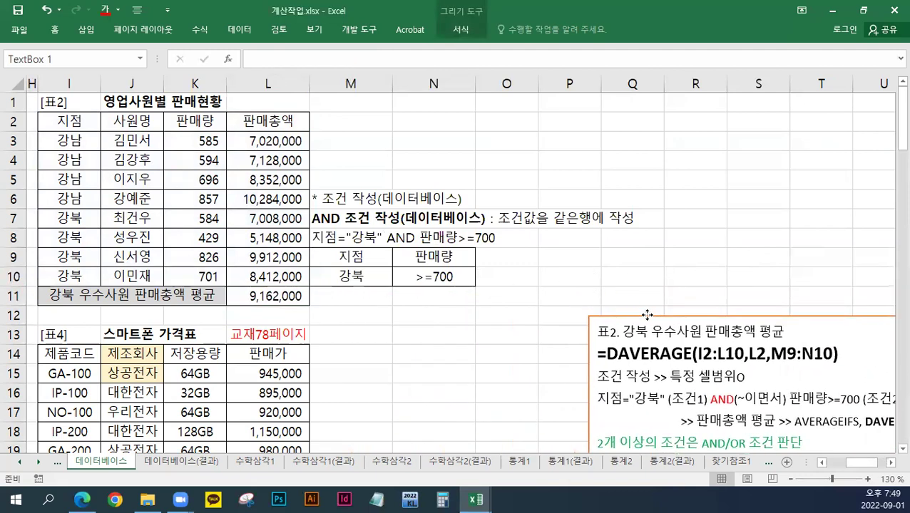
{"action": "scroll", "coordinate": [508, 314], "scroll_direction": "down", "scroll_amount": 2}
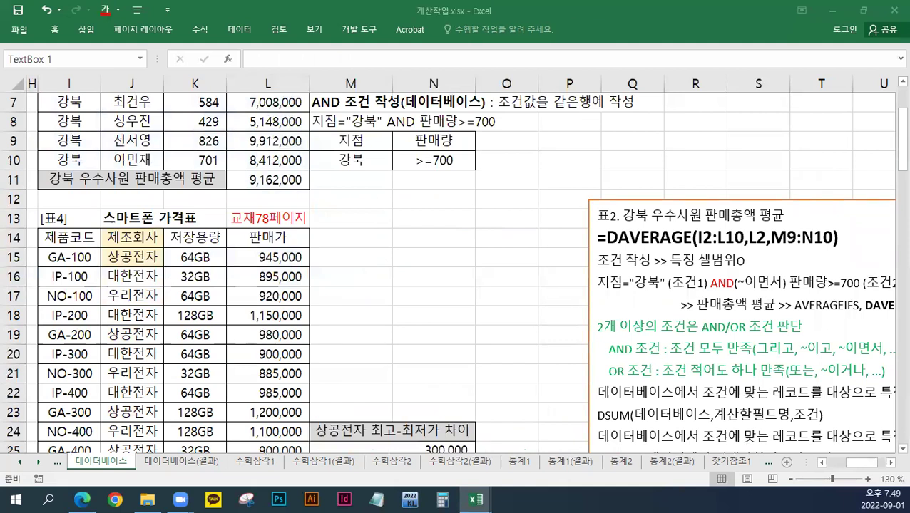
{"action": "left_click", "coordinate": [348, 237]}
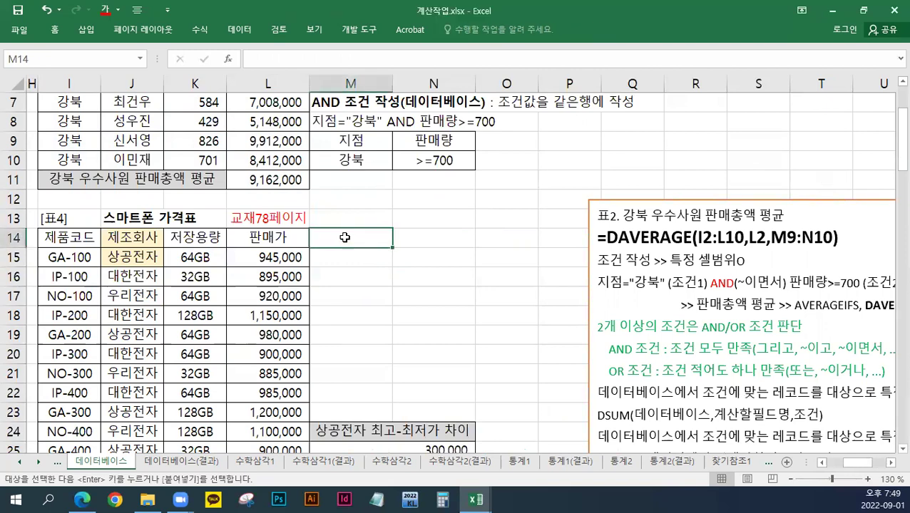
{"action": "key", "text": "ctrl+v"}
{"action": "scroll", "coordinate": [680, 180], "scroll_direction": "down", "scroll_amount": 1}
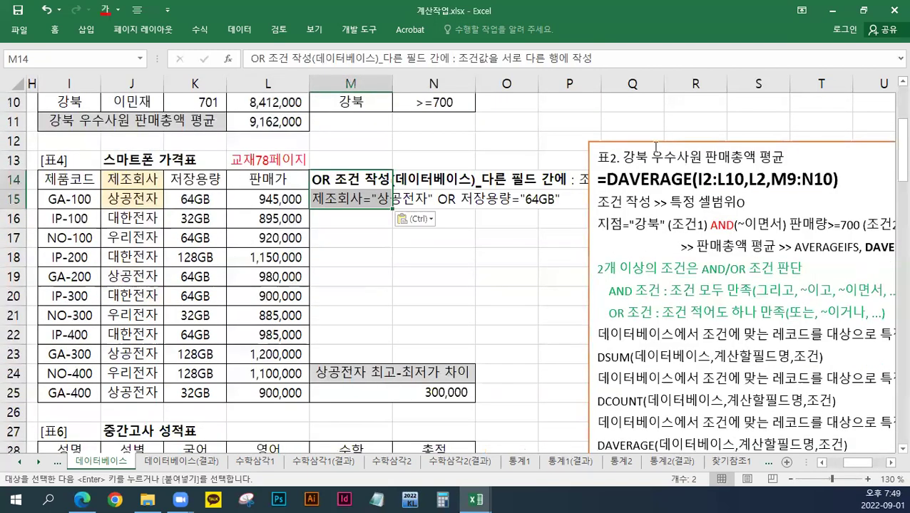
{"action": "left_click", "coordinate": [654, 142]}
{"action": "left_click_drag", "start_coordinate": [655, 143], "coordinate": [634, 254]}
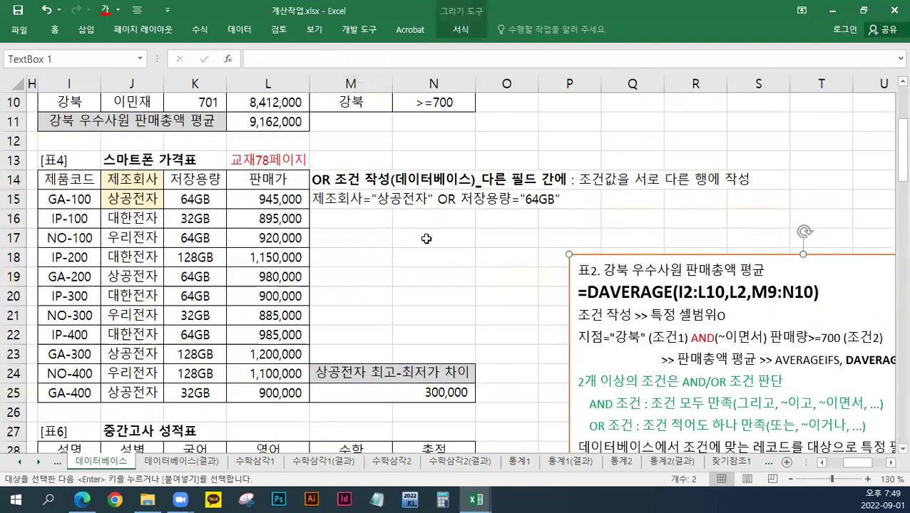
Copy the 제조회사 header and 상공전자 from J14:J15 into M16:M17 below the OR notes.
{"action": "left_click", "coordinate": [346, 223]}
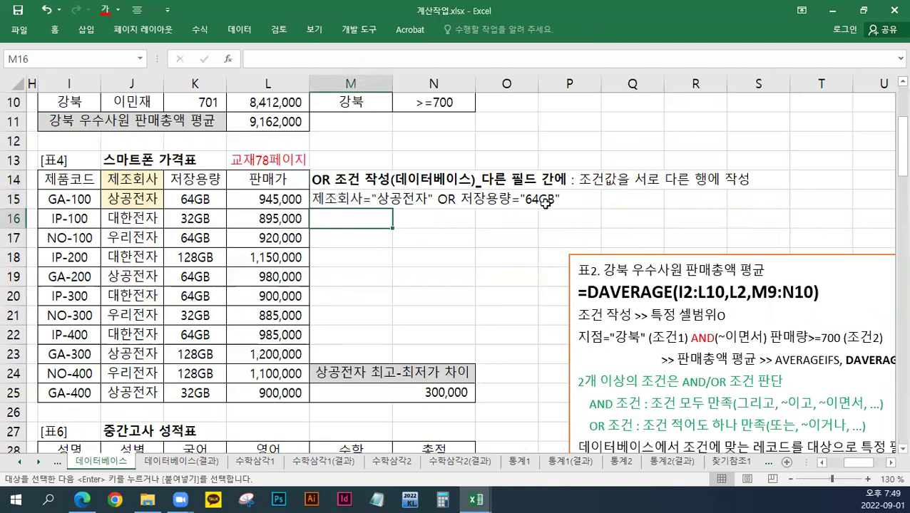
{"action": "left_click", "coordinate": [201, 201]}
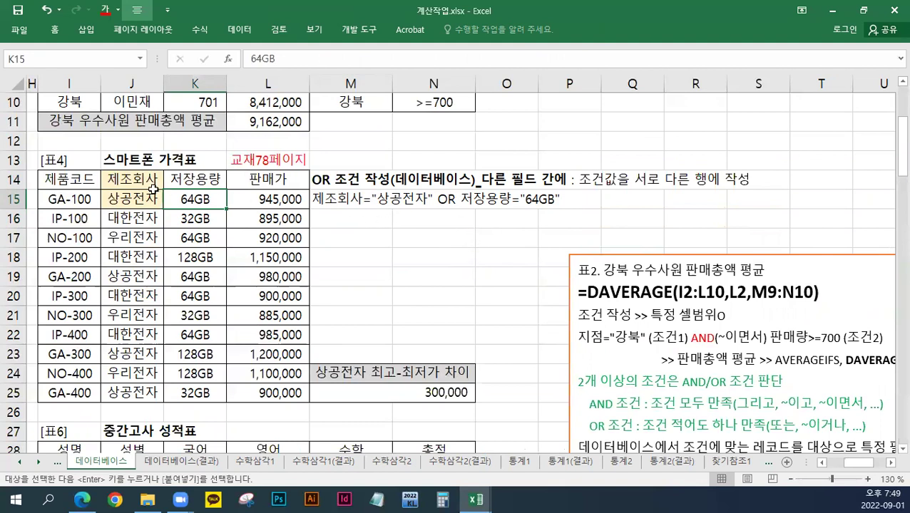
{"action": "left_click_drag", "start_coordinate": [136, 182], "coordinate": [140, 201]}
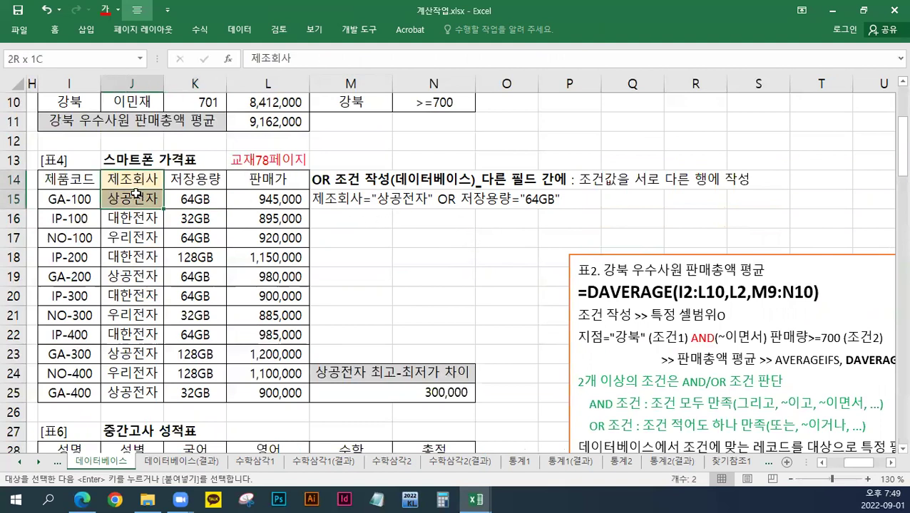
{"action": "right_click", "coordinate": [141, 203]}
{"action": "left_click", "coordinate": [170, 208]}
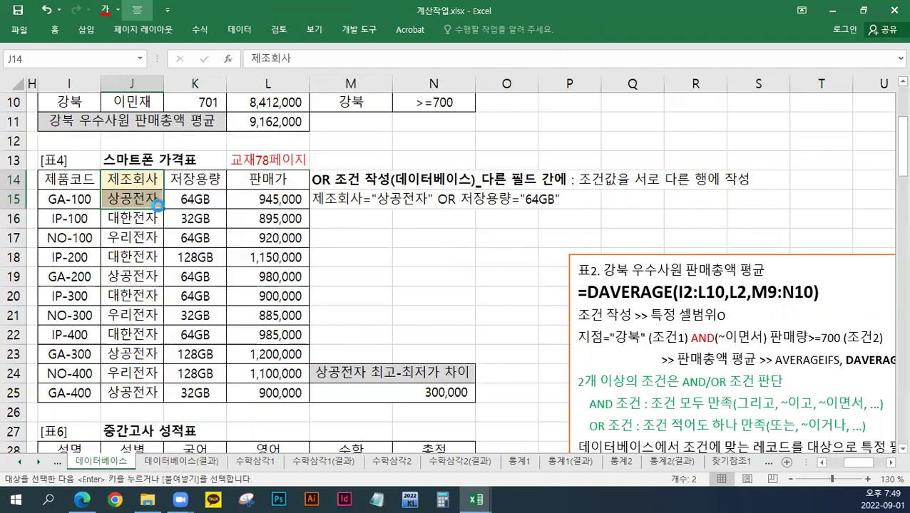
{"action": "right_click", "coordinate": [345, 216]}
{"action": "left_click", "coordinate": [369, 239]}
{"action": "left_click_drag", "start_coordinate": [356, 219], "coordinate": [361, 235]}
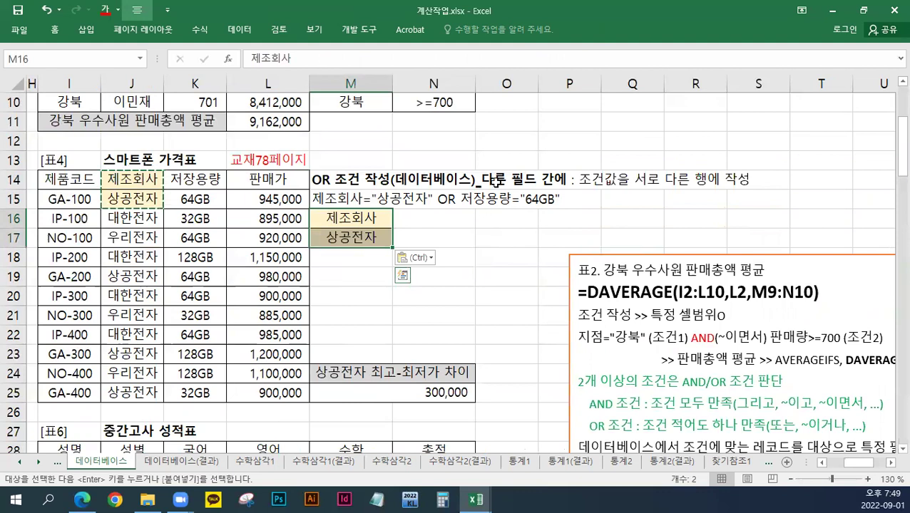
Copy the 저장용량 header from K14 into N16, next to the 제조회사 criteria header.
{"action": "right_click", "coordinate": [202, 182]}
{"action": "left_click", "coordinate": [233, 202]}
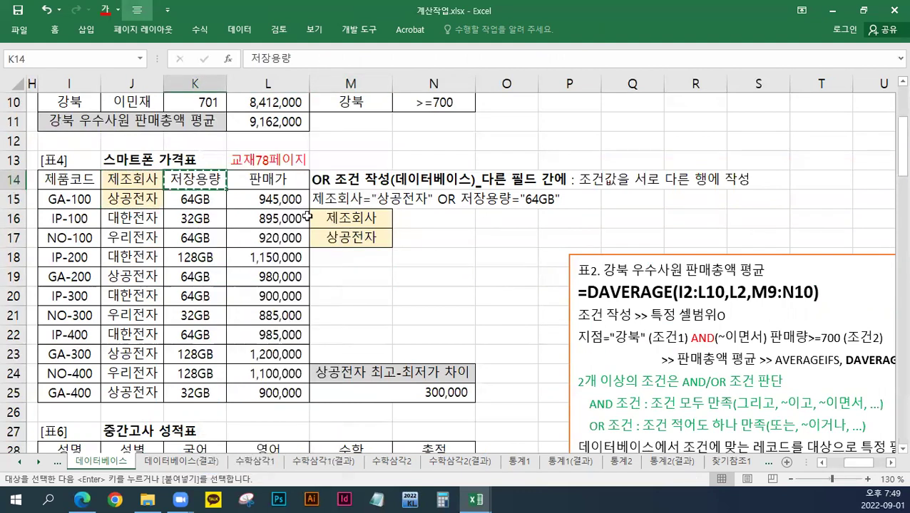
{"action": "right_click", "coordinate": [420, 219]}
{"action": "left_click", "coordinate": [442, 243]}
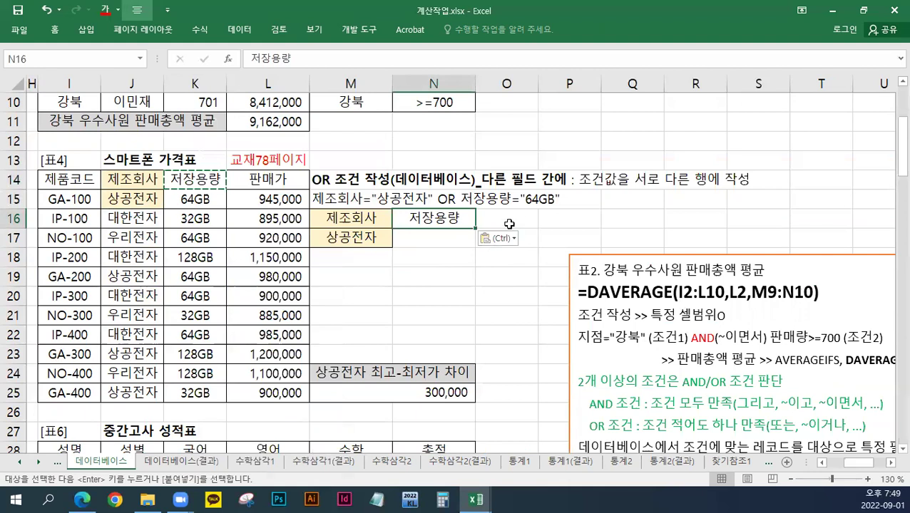
Copy 64GB from K15 into N18, one row below 상공전자, to form the OR condition.
{"action": "right_click", "coordinate": [204, 193]}
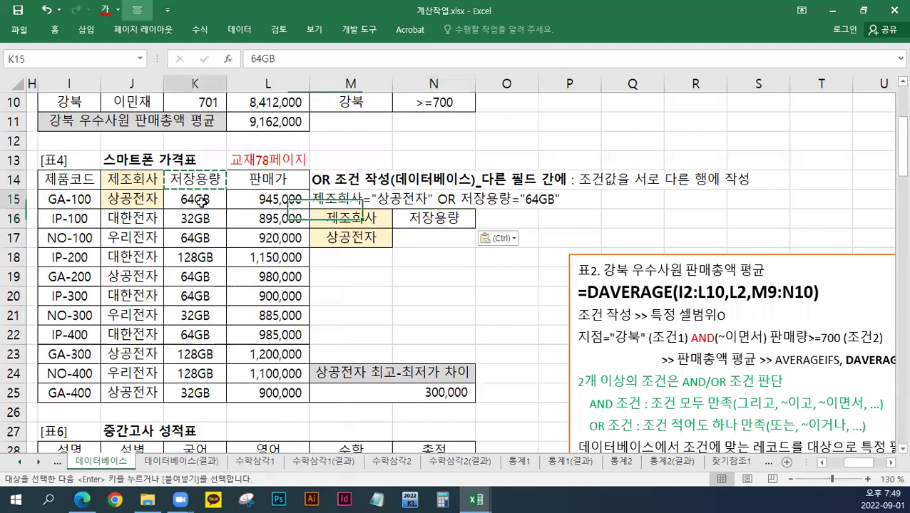
{"action": "left_click", "coordinate": [230, 209]}
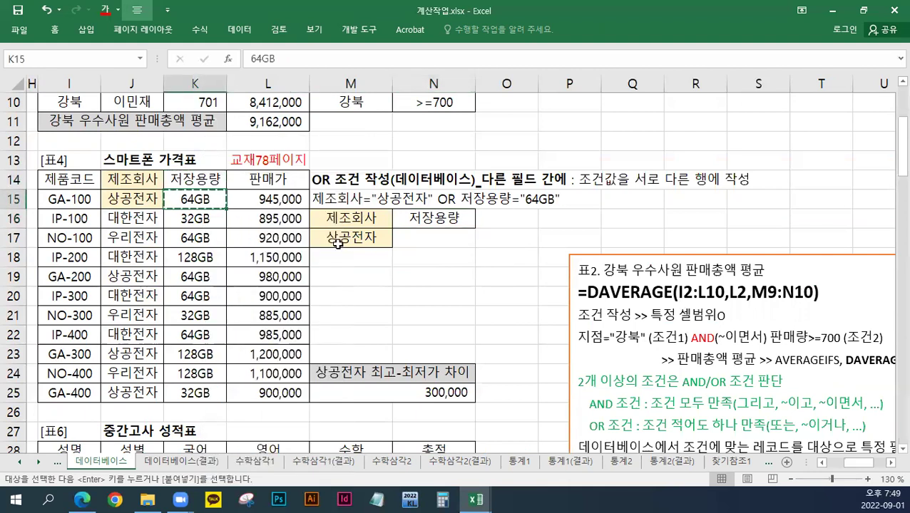
{"action": "left_click", "coordinate": [415, 240]}
{"action": "left_click_drag", "start_coordinate": [369, 240], "coordinate": [417, 239]}
{"action": "left_click", "coordinate": [417, 239]}
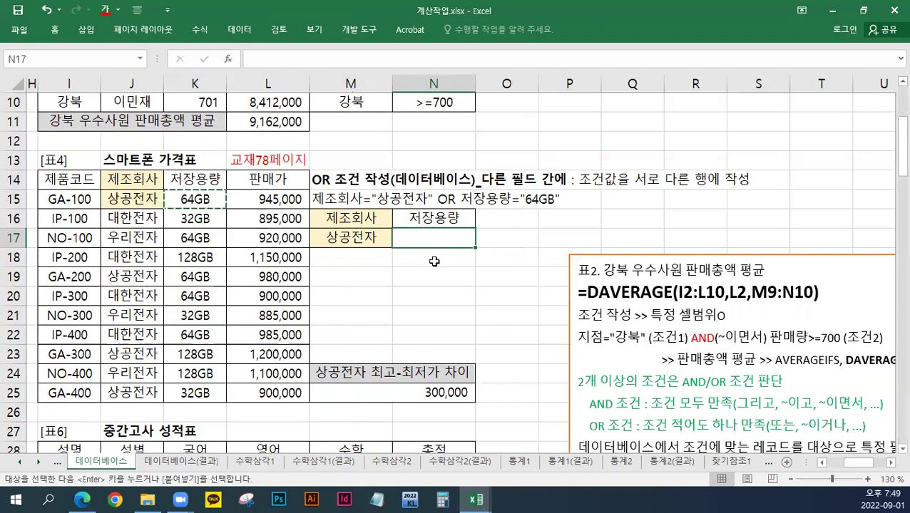
{"action": "left_click", "coordinate": [434, 261]}
{"action": "right_click", "coordinate": [432, 260]}
{"action": "left_click", "coordinate": [458, 242]}
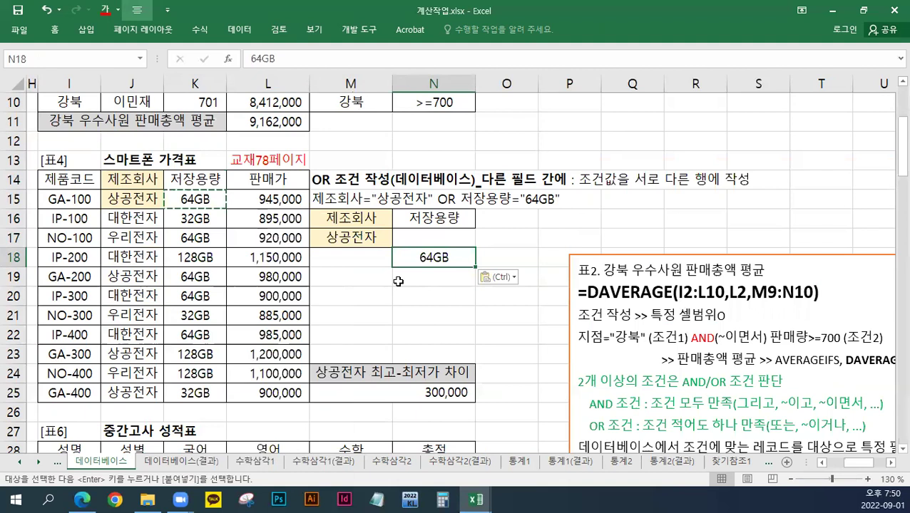
Select the OR criteria range M16:N18 for review, and move the explanatory text box down to about row 23.
{"action": "left_click_drag", "start_coordinate": [366, 222], "coordinate": [443, 260]}
{"action": "left_click", "coordinate": [434, 289]}
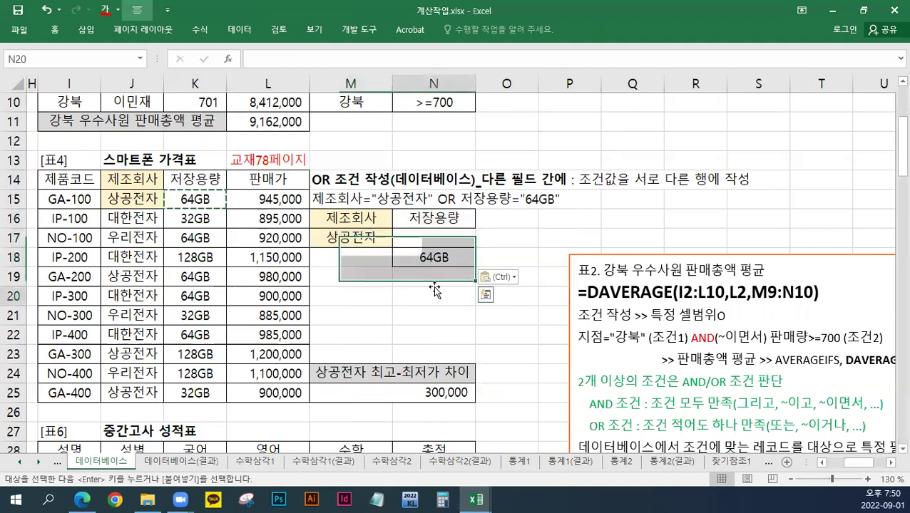
{"action": "left_click_drag", "start_coordinate": [356, 221], "coordinate": [434, 258]}
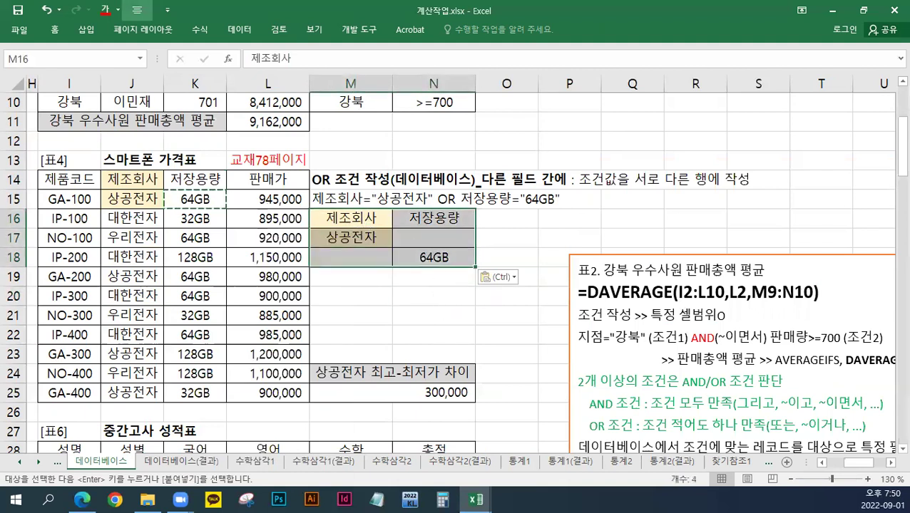
{"action": "key", "text": "ctrl+2"}
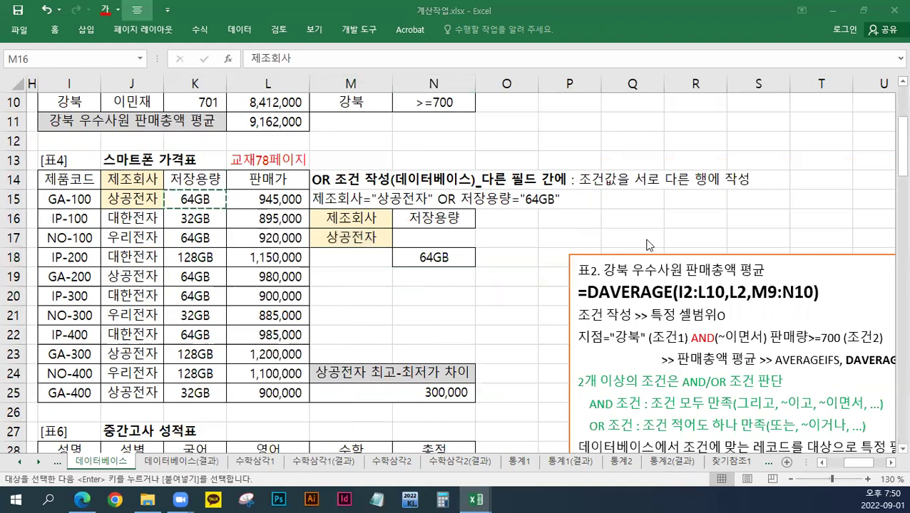
{"action": "key", "text": "Escape"}
{"action": "left_click", "coordinate": [627, 255]}
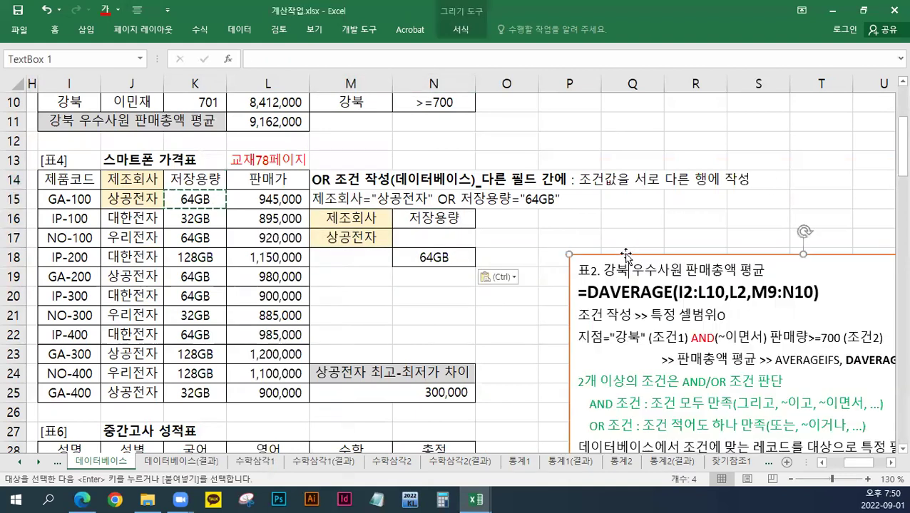
{"action": "left_click_drag", "start_coordinate": [628, 255], "coordinate": [583, 349]}
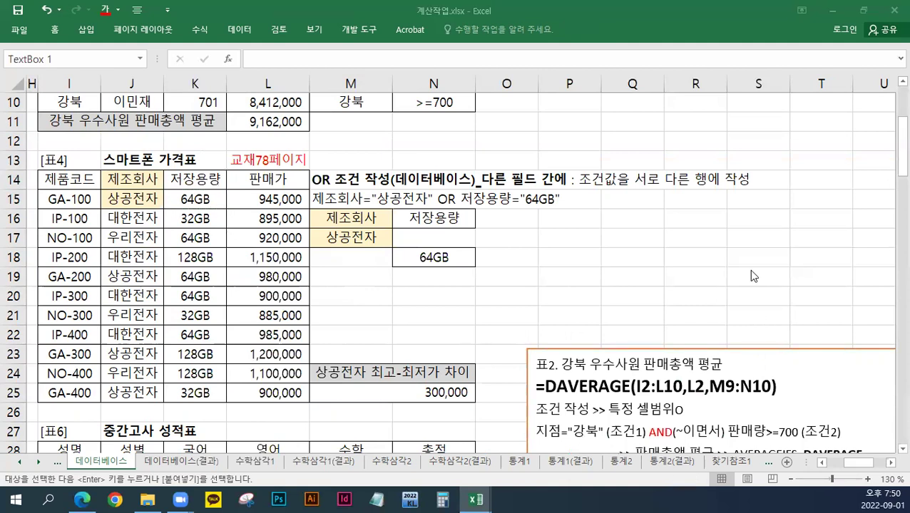
Paste the "OR 조건 작성(데이터베이스)_같은 필드 간에" heading with its 제조회사 example, and place both lines in M19:M20.
{"action": "key", "text": "alt+Tab"}
{"action": "left_click", "coordinate": [355, 295]}
{"action": "key", "text": "ctrl+v"}
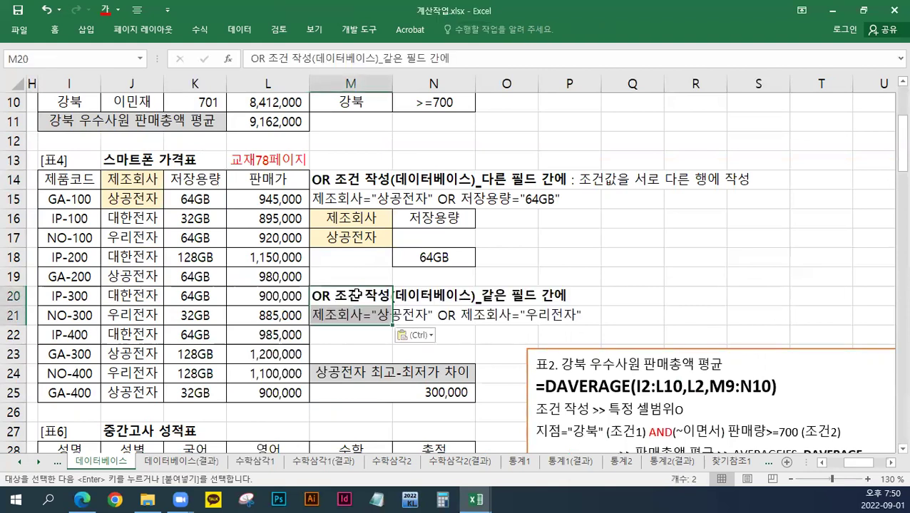
{"action": "left_click_drag", "start_coordinate": [355, 294], "coordinate": [355, 276]}
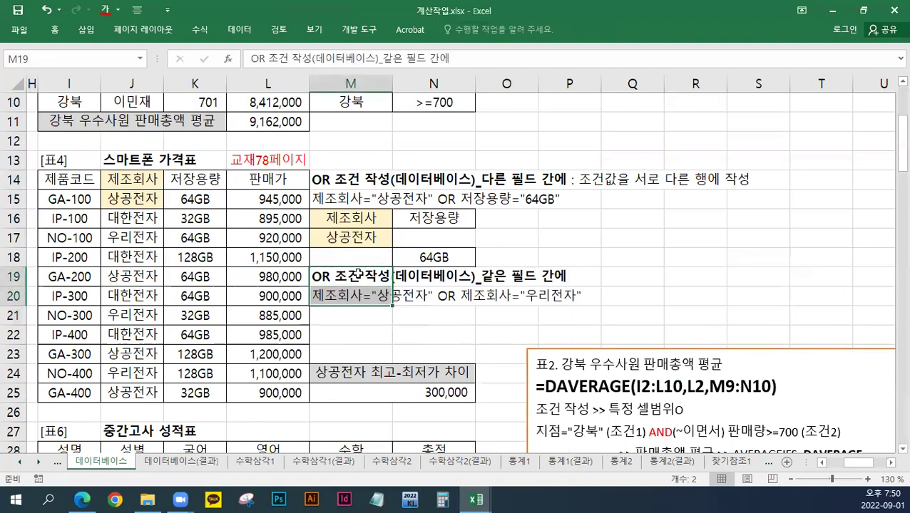
Move the explanatory text box down so that it starts at about row 24 in column O.
{"action": "left_click", "coordinate": [556, 350]}
{"action": "mouse_move", "coordinate": [557, 349]}
{"action": "left_mouse_down"}
{"action": "mouse_move", "coordinate": [543, 367]}
{"action": "mouse_move", "coordinate": [520, 364]}
{"action": "left_mouse_up"}
{"action": "scroll", "coordinate": [519, 363], "scroll_direction": "down", "scroll_amount": 1}
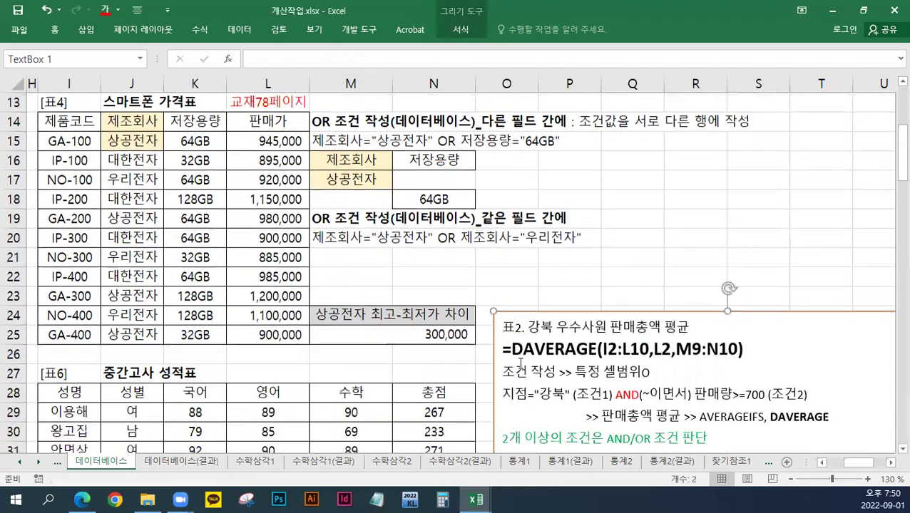
Enter the header 제조회사 in O21 and the condition value 상공전자 in O22.
{"action": "left_click", "coordinate": [522, 260]}
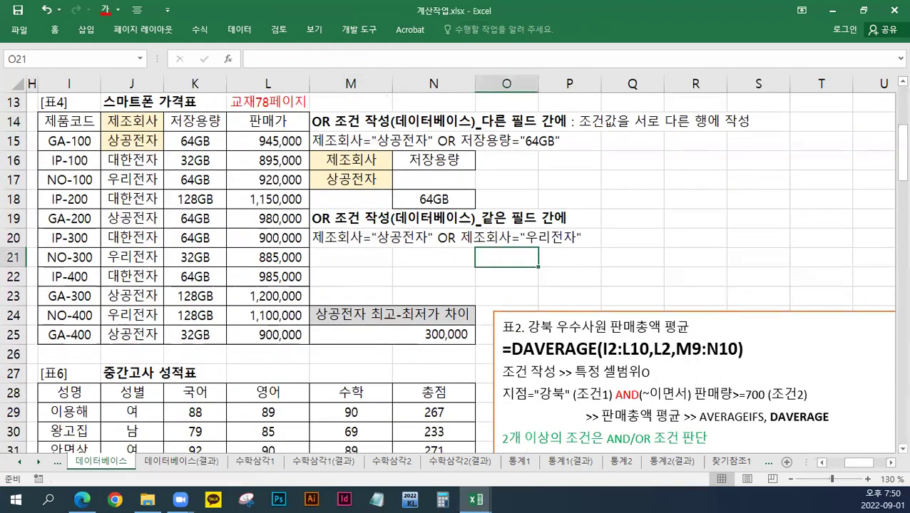
{"action": "type", "text": "WP"}
{"action": "key", "text": "BackSpace"}
{"action": "key", "text": "BackSpace"}
{"action": "key", "text": "Hangul"}
{"action": "type", "text": "제조회사"}
{"action": "key", "text": "Return"}
{"action": "type", "text": "상ㄱ공전자"}
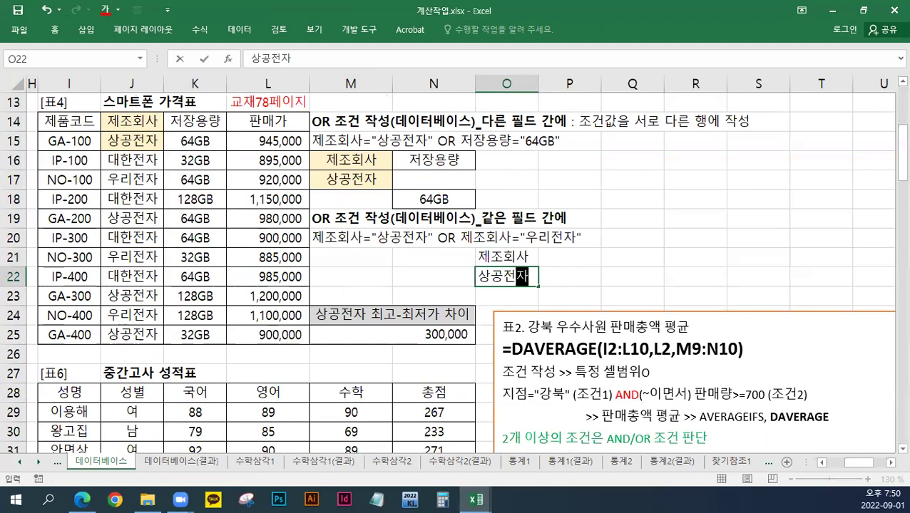
{"action": "key", "text": "Tab"}
Enter a second 제조회사 header in P21 and the value 우리전자 in P23, two rows below it.
{"action": "key", "text": "Up"}
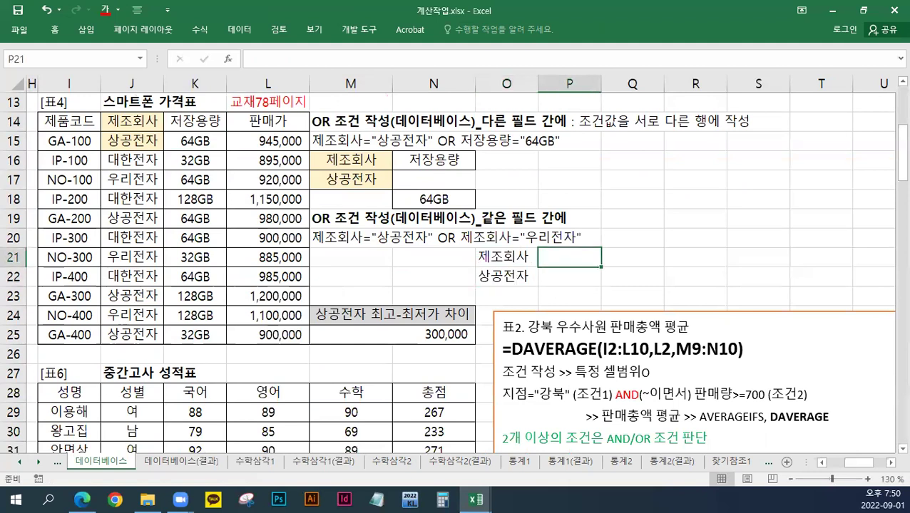
{"action": "type", "text": "제조회사"}
{"action": "key", "text": "Return"}
{"action": "key", "text": "Down"}
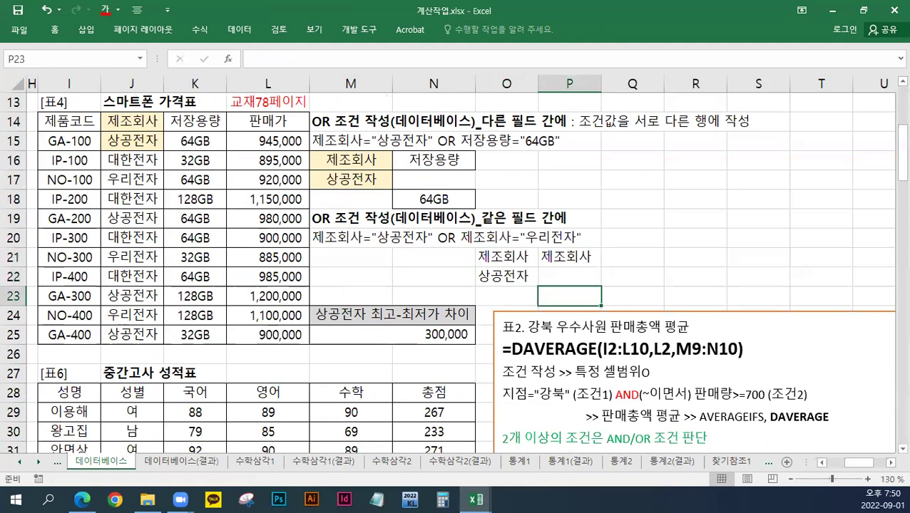
{"action": "type", "text": "우리저ㄴ자"}
{"action": "key", "text": "Return"}
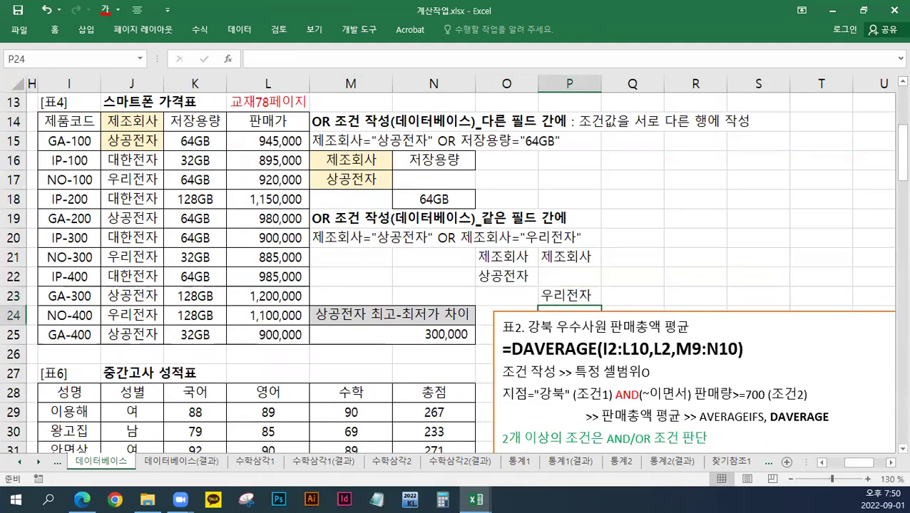
Set the font colour of the duplicate 제조회사 headers in O21:P21 to red and point out both cells.
{"action": "left_click_drag", "start_coordinate": [523, 259], "coordinate": [549, 258]}
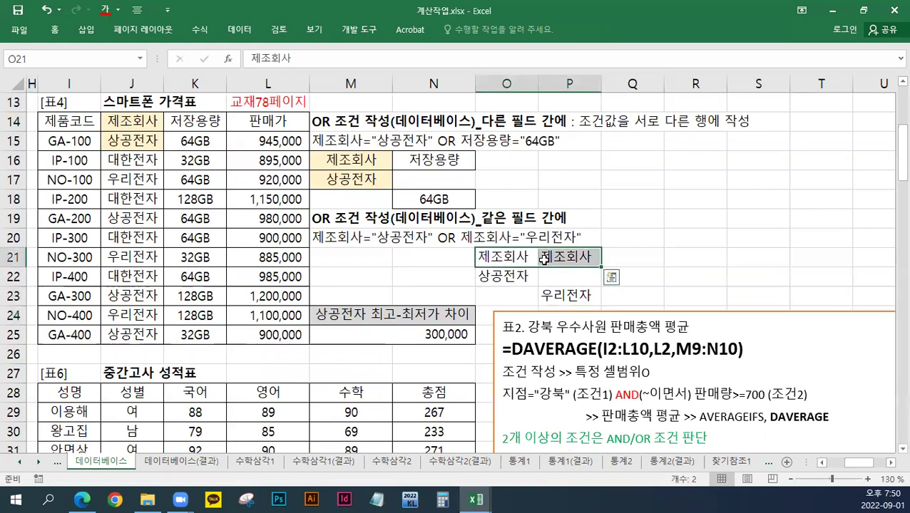
{"action": "right_click", "coordinate": [549, 258]}
{"action": "left_click", "coordinate": [626, 169]}
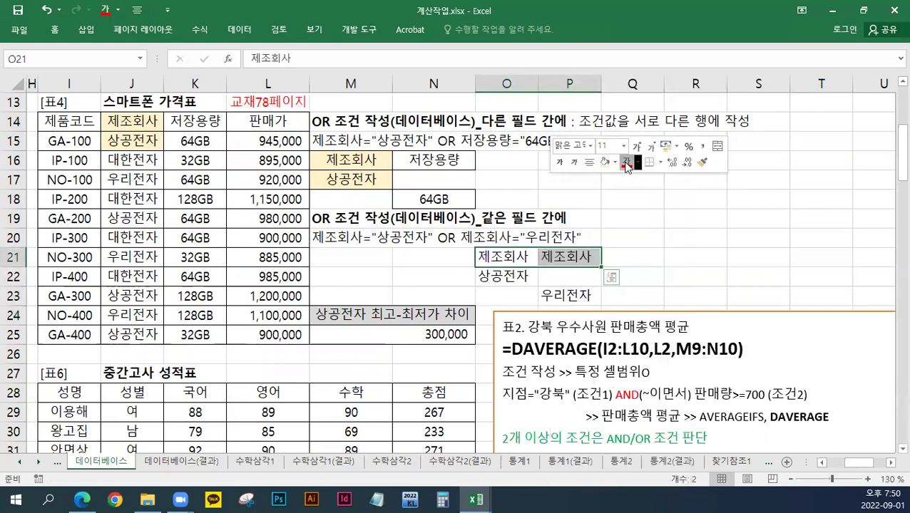
{"action": "left_click", "coordinate": [654, 271]}
{"action": "left_click", "coordinate": [503, 257]}
{"action": "left_click", "coordinate": [554, 253]}
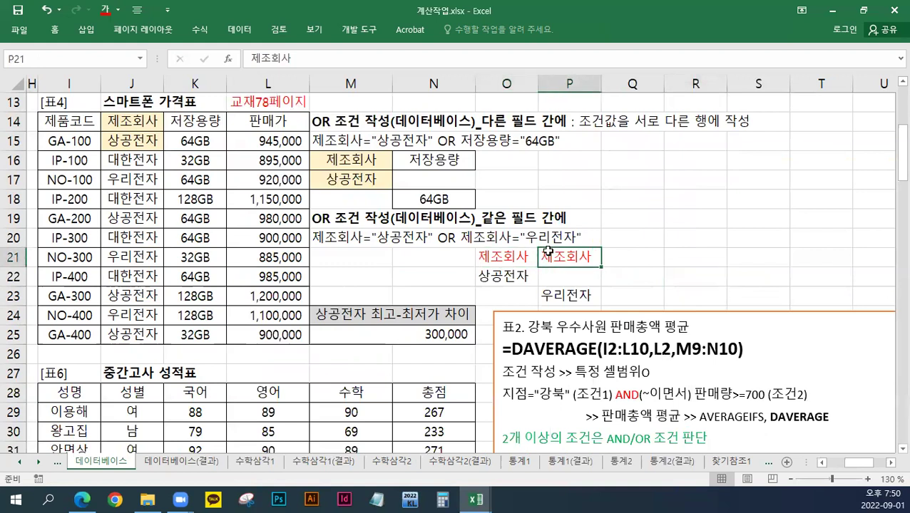
{"action": "left_click", "coordinate": [525, 254]}
{"action": "left_click", "coordinate": [572, 258]}
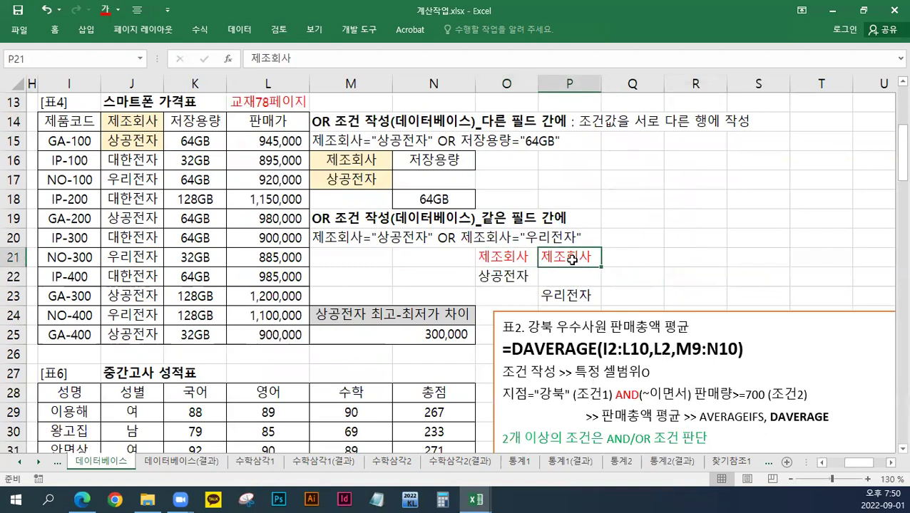
{"action": "left_click", "coordinate": [508, 258]}
{"action": "left_click", "coordinate": [561, 256]}
Copy the 제조회사 header from J14 into M21 below the same-field OR notes.
{"action": "right_click", "coordinate": [138, 120]}
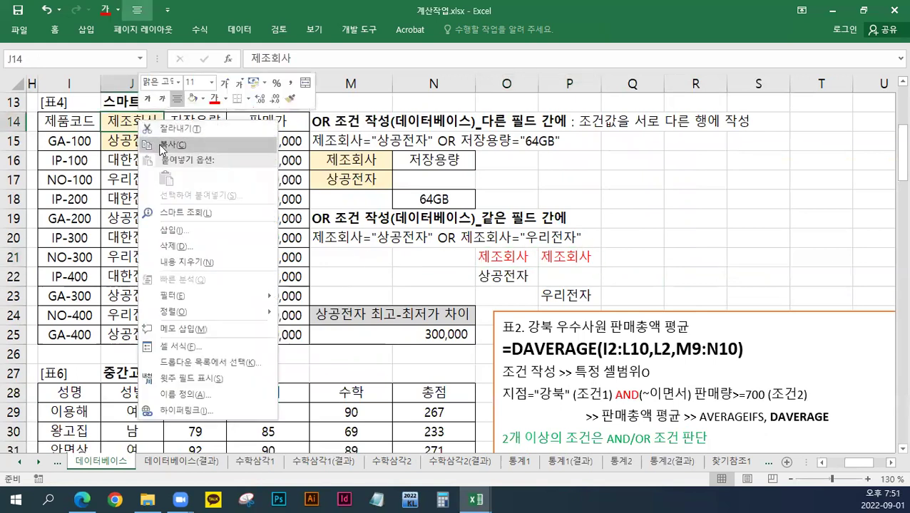
{"action": "left_click", "coordinate": [162, 148]}
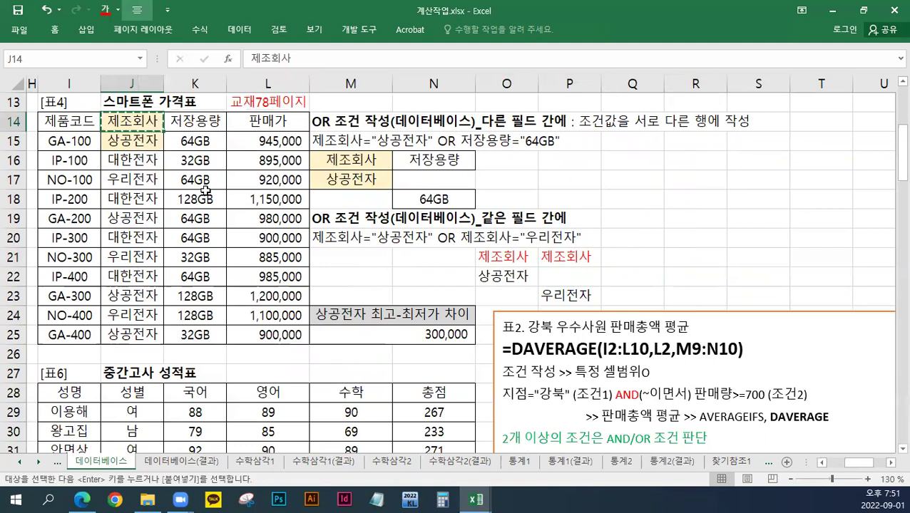
{"action": "right_click", "coordinate": [330, 256]}
{"action": "left_click", "coordinate": [356, 243]}
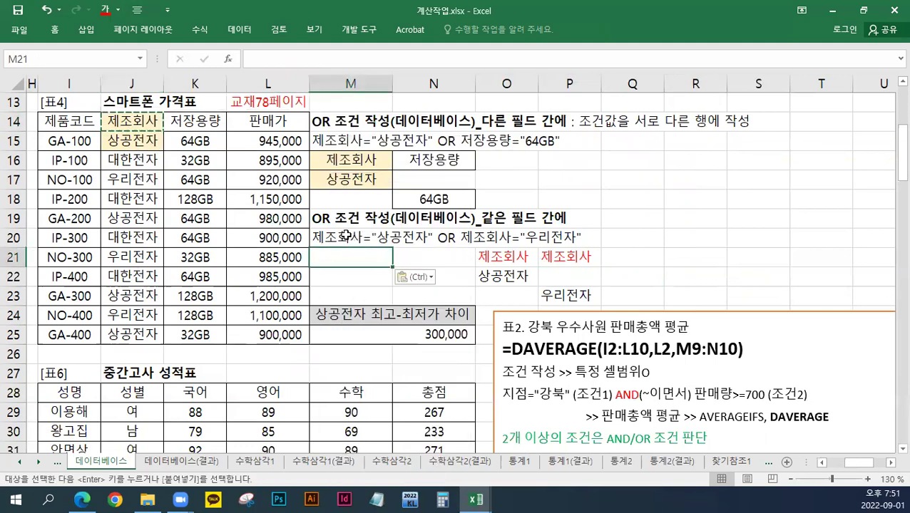
Copy 상공전자 from J15 into M22, and compare with the duplicate headers in O21 and P21.
{"action": "right_click", "coordinate": [136, 147]}
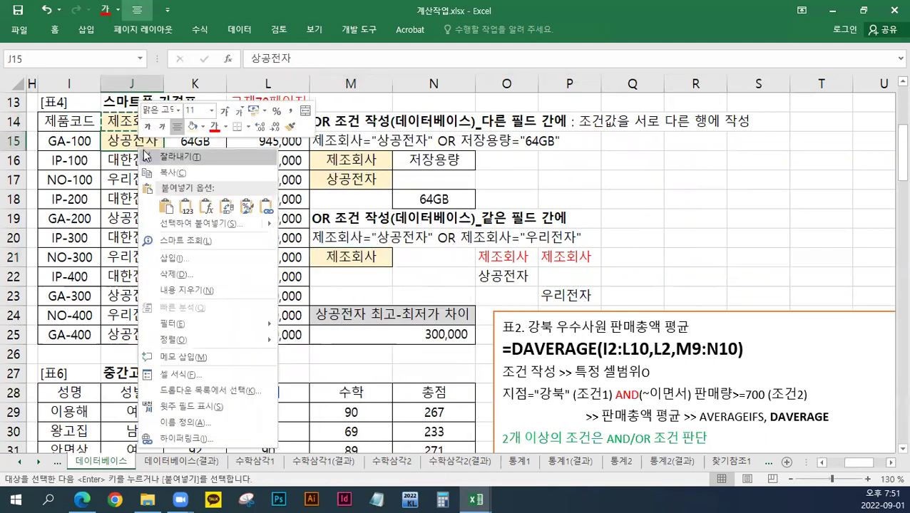
{"action": "left_click", "coordinate": [158, 169]}
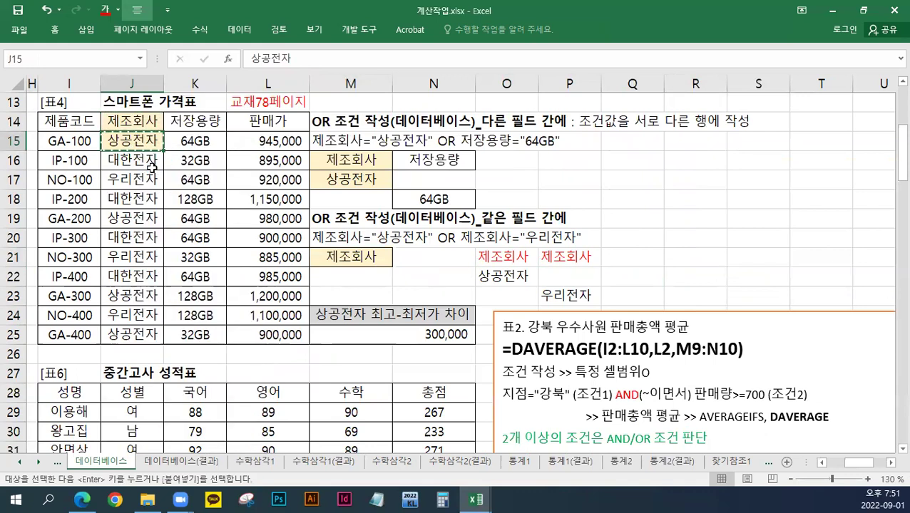
{"action": "right_click", "coordinate": [335, 277]}
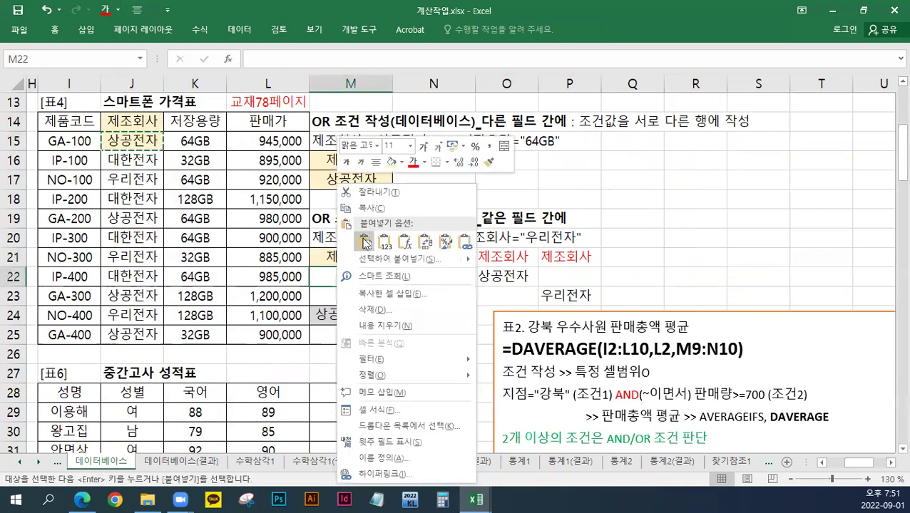
{"action": "left_click", "coordinate": [359, 242]}
{"action": "left_click", "coordinate": [526, 260]}
{"action": "left_click", "coordinate": [544, 257]}
{"action": "left_click", "coordinate": [525, 257]}
{"action": "left_click", "coordinate": [558, 257]}
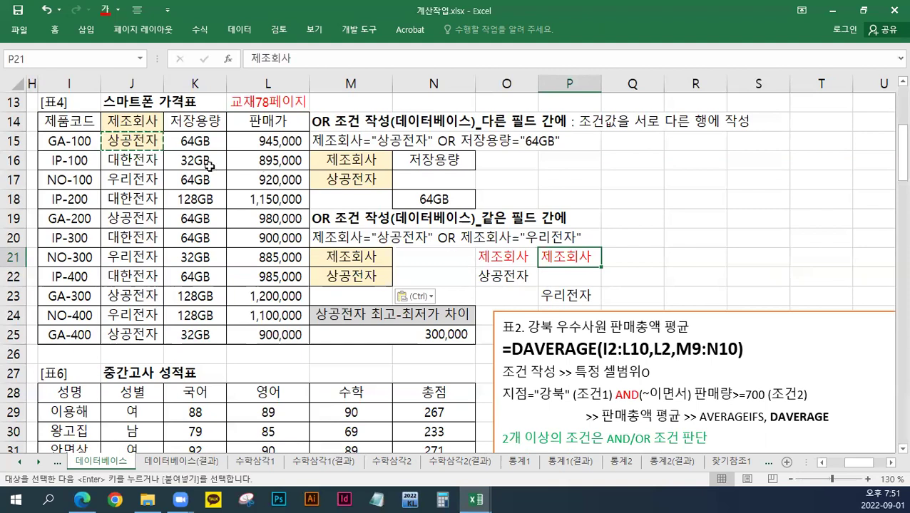
Copy 우리전자 from J17 into M23 under 상공전자, and select M21:M23 to check the single-column OR condition.
{"action": "right_click", "coordinate": [137, 184]}
{"action": "left_click", "coordinate": [213, 204]}
{"action": "left_click", "coordinate": [338, 296]}
{"action": "right_click", "coordinate": [338, 296]}
{"action": "left_click", "coordinate": [350, 256]}
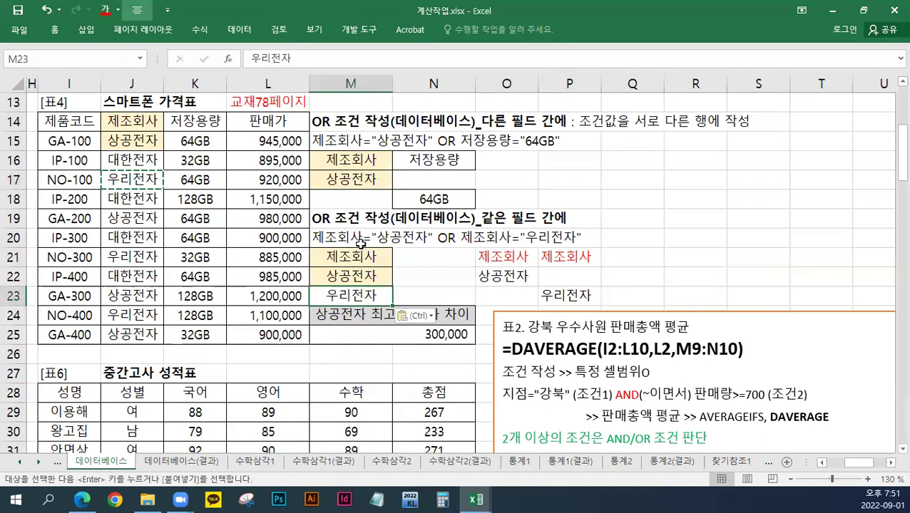
{"action": "left_click_drag", "start_coordinate": [350, 258], "coordinate": [352, 287]}
{"action": "left_click", "coordinate": [431, 277]}
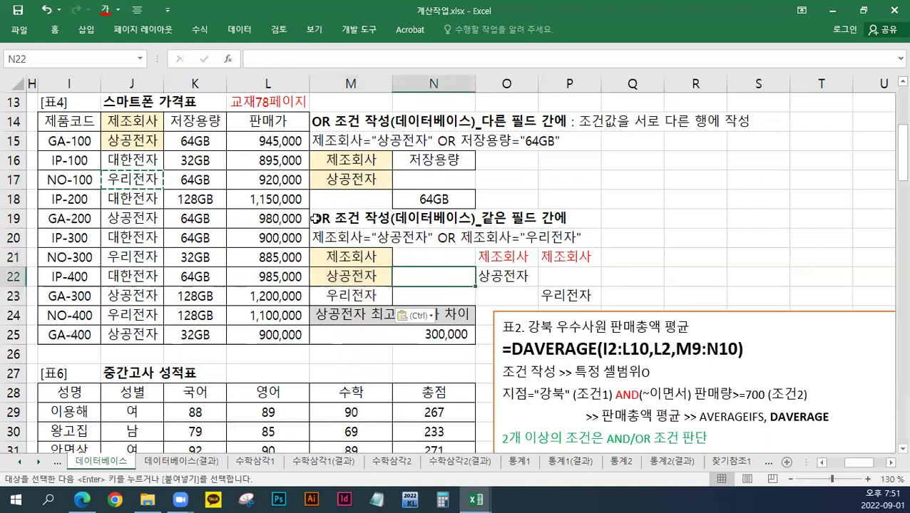
{"action": "left_click", "coordinate": [632, 276]}
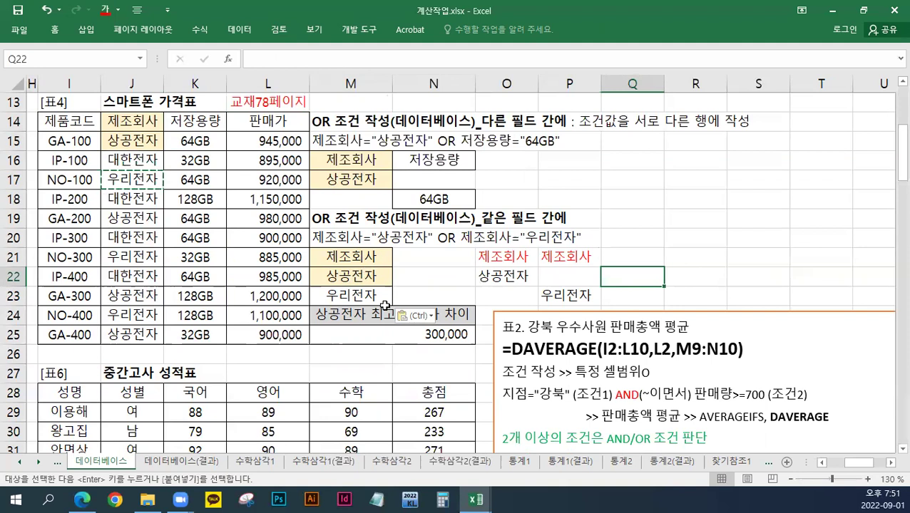
Review the AND criteria in M9:N10, the different-field OR criteria in M16:N18 and the same-field OR criteria in M21:M23.
{"action": "scroll", "coordinate": [403, 291], "scroll_direction": "up", "scroll_amount": 2}
{"action": "scroll", "coordinate": [404, 291], "scroll_direction": "up", "scroll_amount": 1}
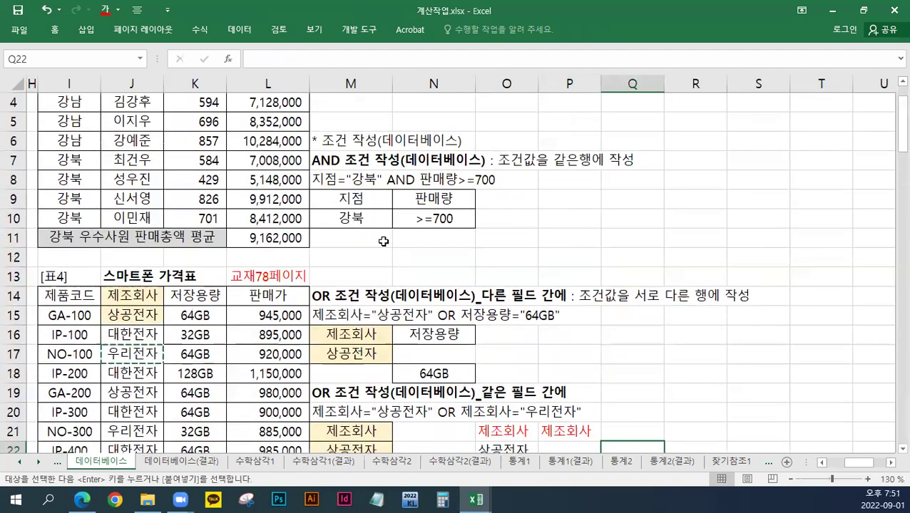
{"action": "left_click_drag", "start_coordinate": [372, 206], "coordinate": [417, 223]}
{"action": "scroll", "coordinate": [417, 223], "scroll_direction": "down", "scroll_amount": 1}
{"action": "scroll", "coordinate": [417, 223], "scroll_direction": "down", "scroll_amount": 2}
{"action": "left_click_drag", "start_coordinate": [360, 218], "coordinate": [420, 259]}
{"action": "scroll", "coordinate": [421, 259], "scroll_direction": "down", "scroll_amount": 1}
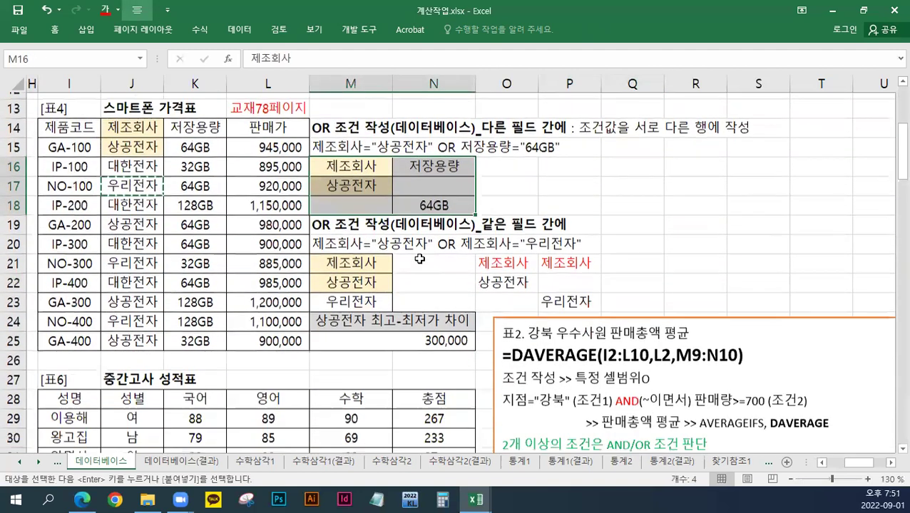
{"action": "left_click_drag", "start_coordinate": [353, 258], "coordinate": [354, 296]}
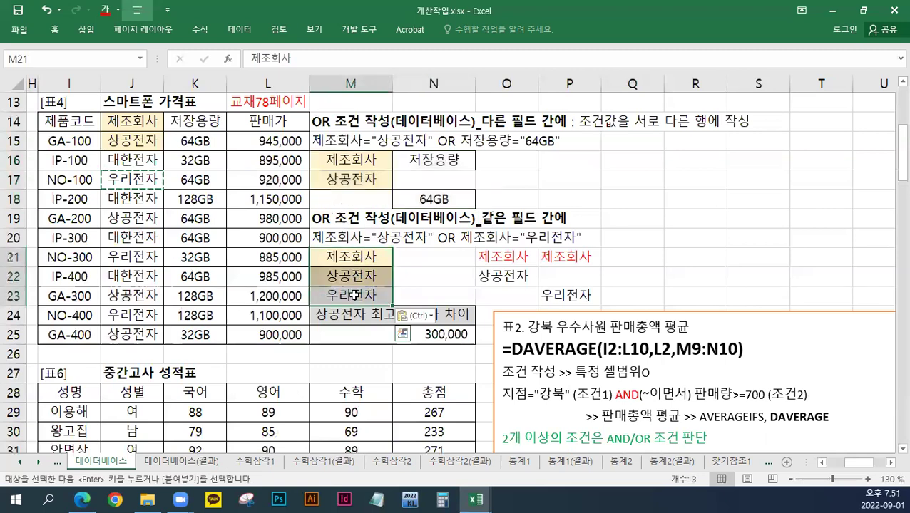
Move the explanatory text box down beside the 표6 중간고사 성적표 table, starting at about row 29.
{"action": "scroll", "coordinate": [354, 296], "scroll_direction": "down", "scroll_amount": 1}
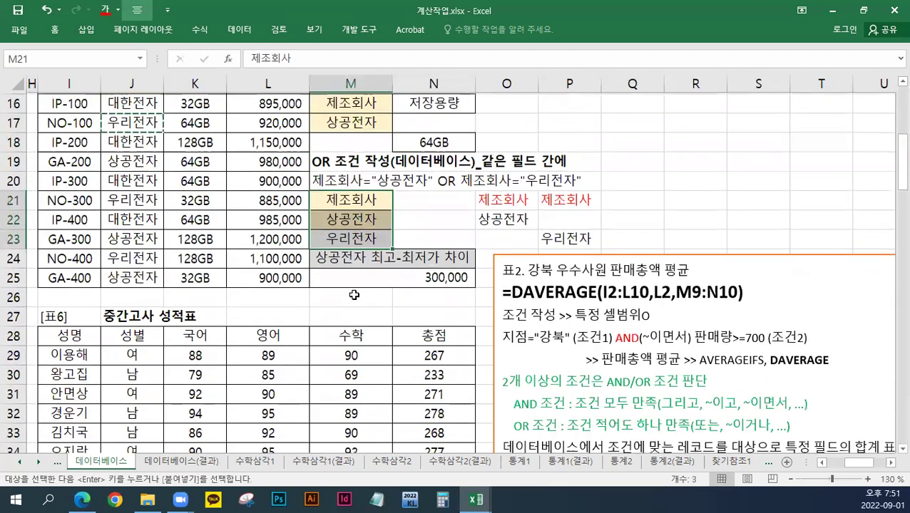
{"action": "scroll", "coordinate": [354, 294], "scroll_direction": "down", "scroll_amount": 3}
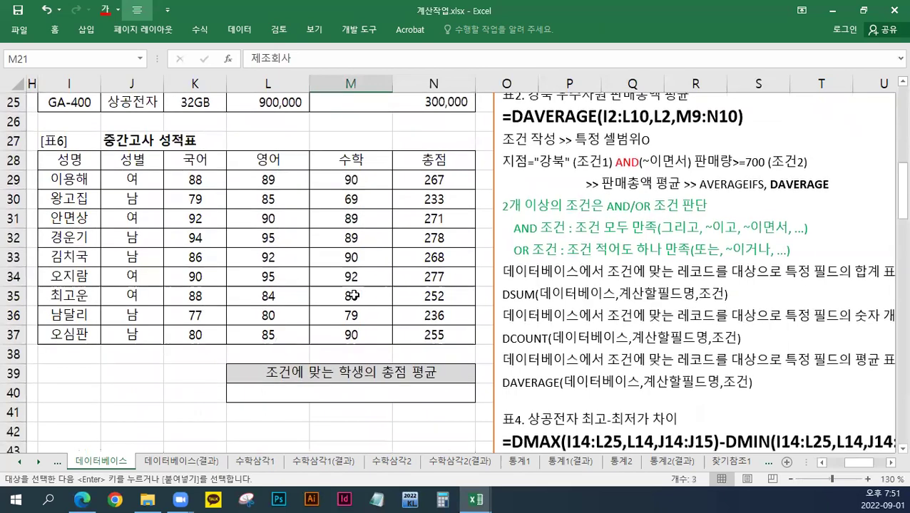
{"action": "key", "text": "ctrl+v"}
{"action": "scroll", "coordinate": [354, 295], "scroll_direction": "down", "scroll_amount": 2}
{"action": "left_click", "coordinate": [494, 176]}
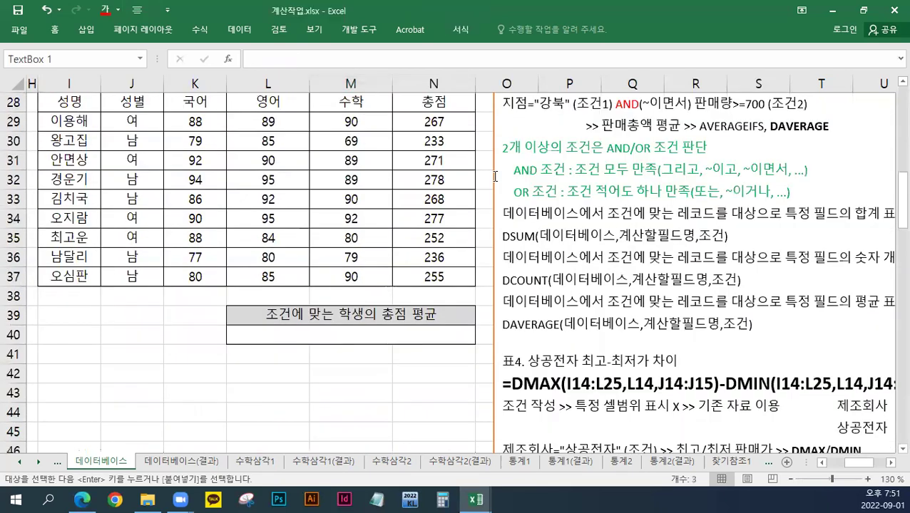
{"action": "left_click_drag", "start_coordinate": [494, 176], "coordinate": [486, 271]}
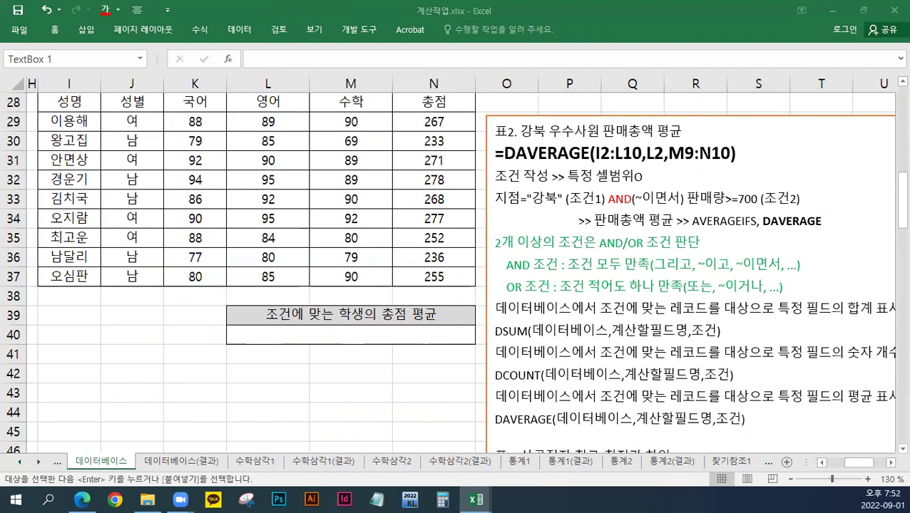
Add the heading "표6. 조건에 맞는 학생의 총점 평균" at the top of the text box, followed by blank lines.
{"action": "left_click", "coordinate": [496, 132]}
{"action": "key", "text": "Return"}
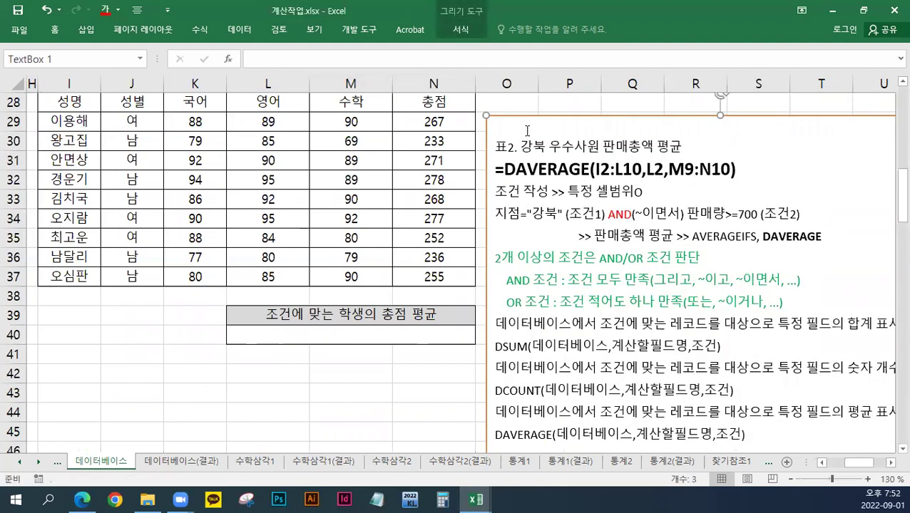
{"action": "key", "text": "ctrl+v"}
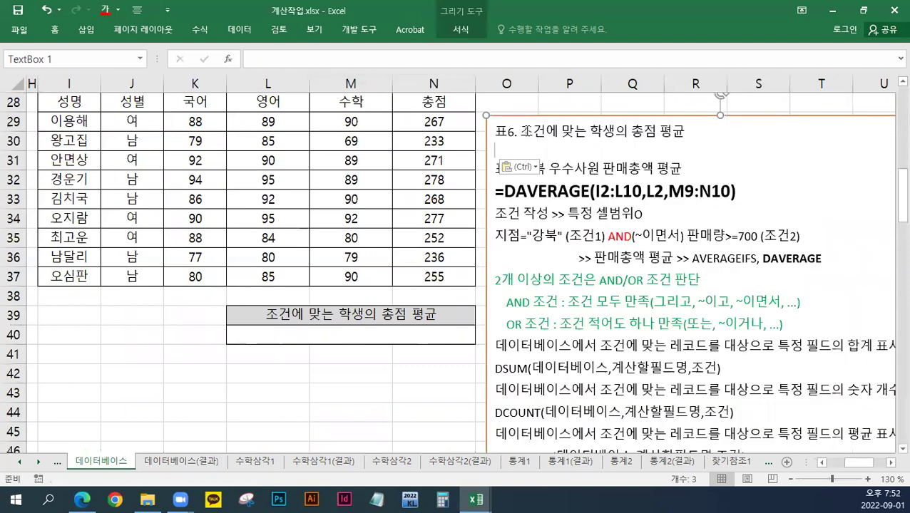
{"action": "key", "text": "Return"}
{"action": "key", "text": "Up"}
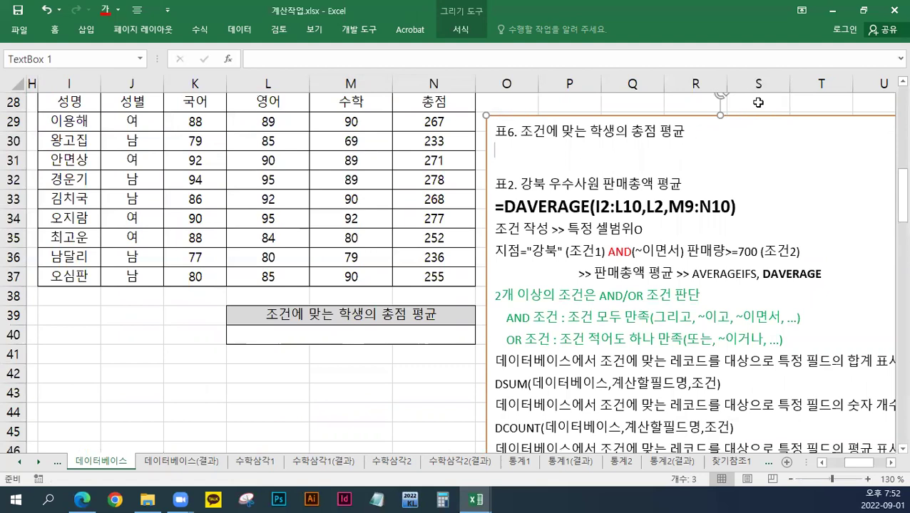
Shade the criteria range I39:K41 beside the 총점 평균 result table with a light yellow fill.
{"action": "left_click", "coordinate": [901, 81]}
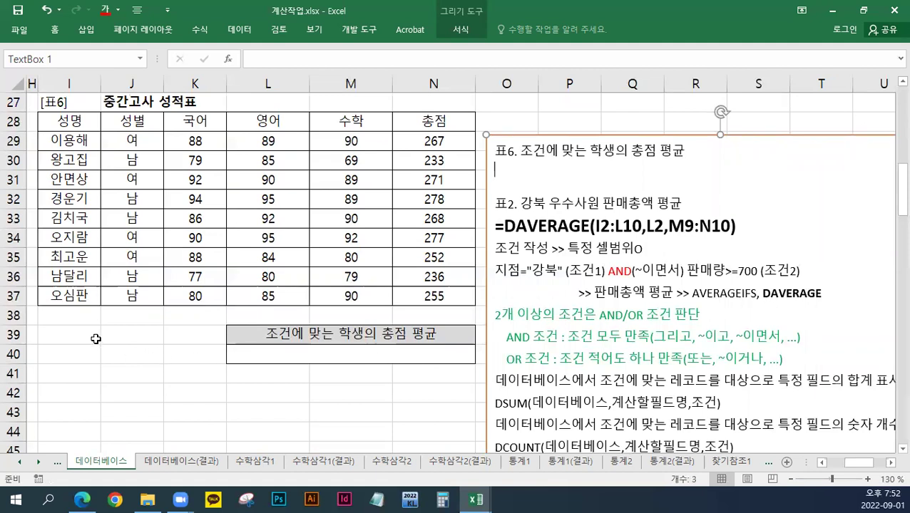
{"action": "left_click_drag", "start_coordinate": [91, 337], "coordinate": [181, 370]}
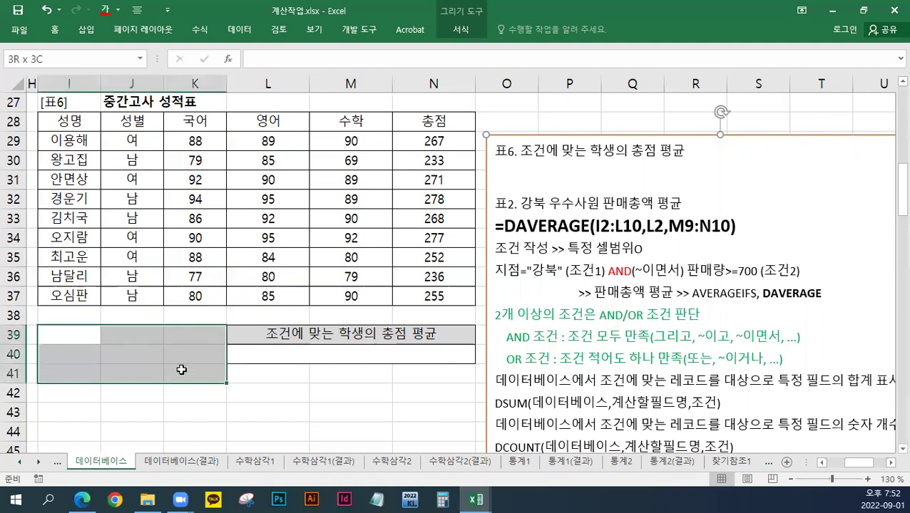
{"action": "left_click", "coordinate": [54, 29]}
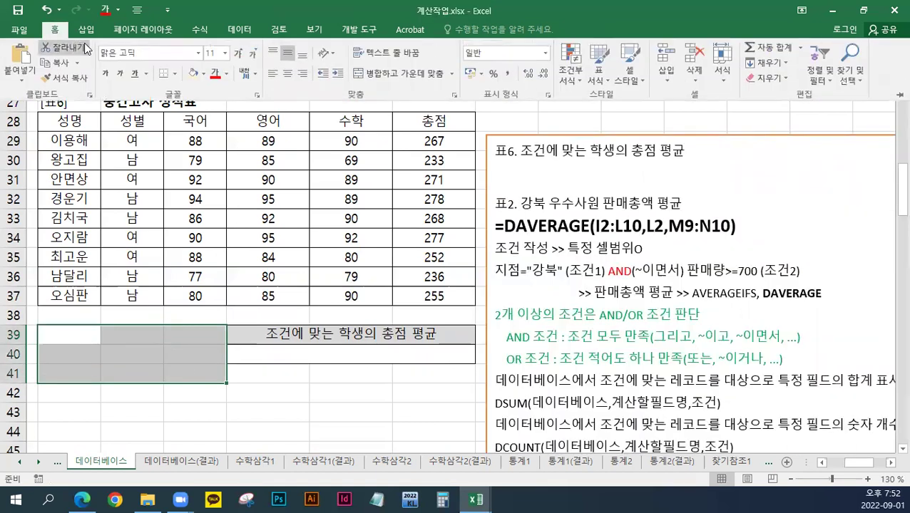
{"action": "left_click", "coordinate": [192, 73]}
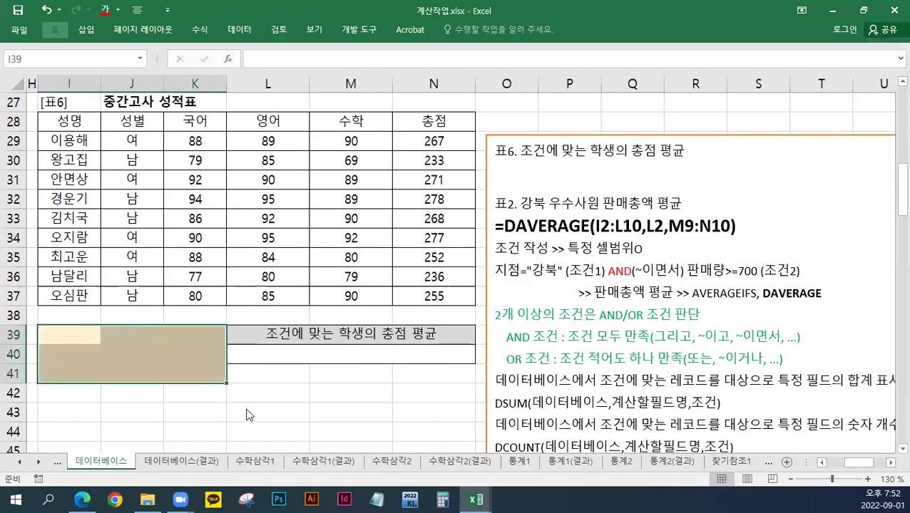
{"action": "left_click_drag", "start_coordinate": [75, 337], "coordinate": [205, 370]}
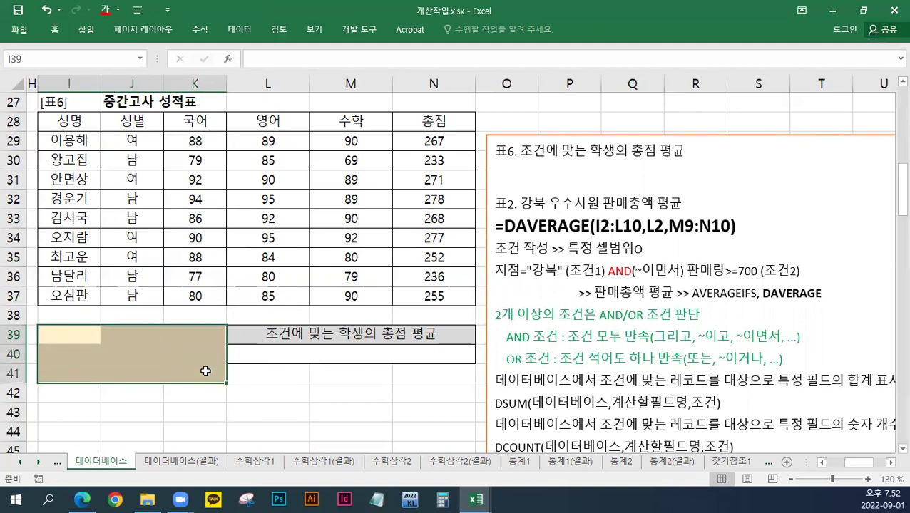
Add the condition line 성별="남" 영어>=90 성별="여" 수학>=90 below the 표6 heading in the text box.
{"action": "left_click", "coordinate": [532, 176]}
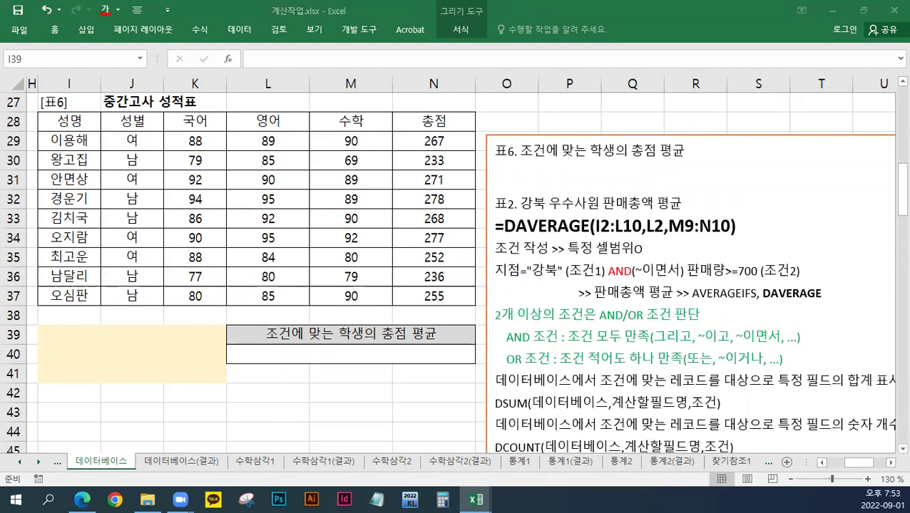
{"action": "left_click", "coordinate": [517, 167]}
{"action": "right_click", "coordinate": [516, 167]}
{"action": "left_click", "coordinate": [557, 217]}
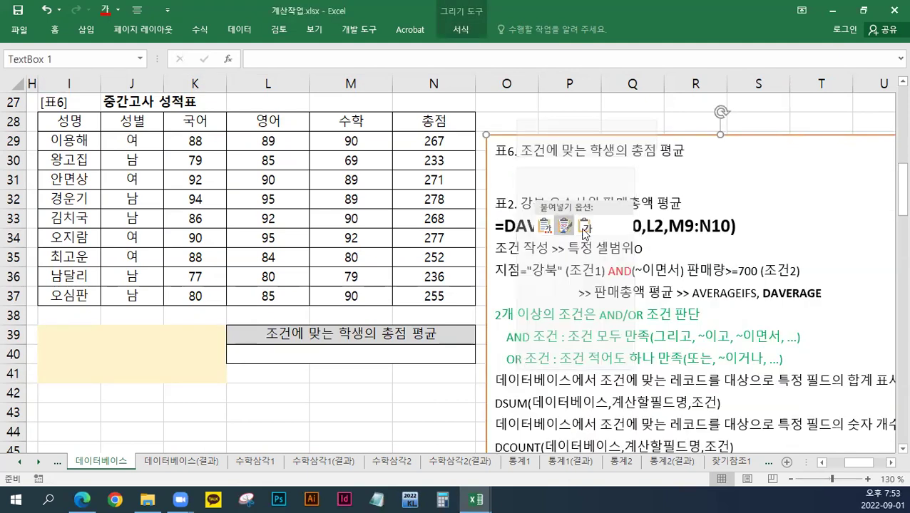
{"action": "left_click", "coordinate": [553, 229]}
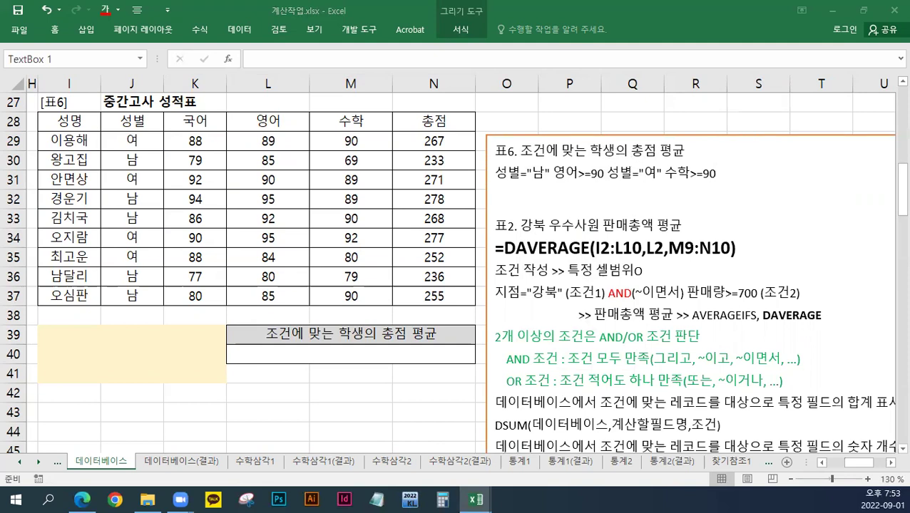
Paste the green AND/OR condition rules with their source formatting below the 표6 condition line, and insert a blank line between them.
{"action": "right_click", "coordinate": [514, 188]}
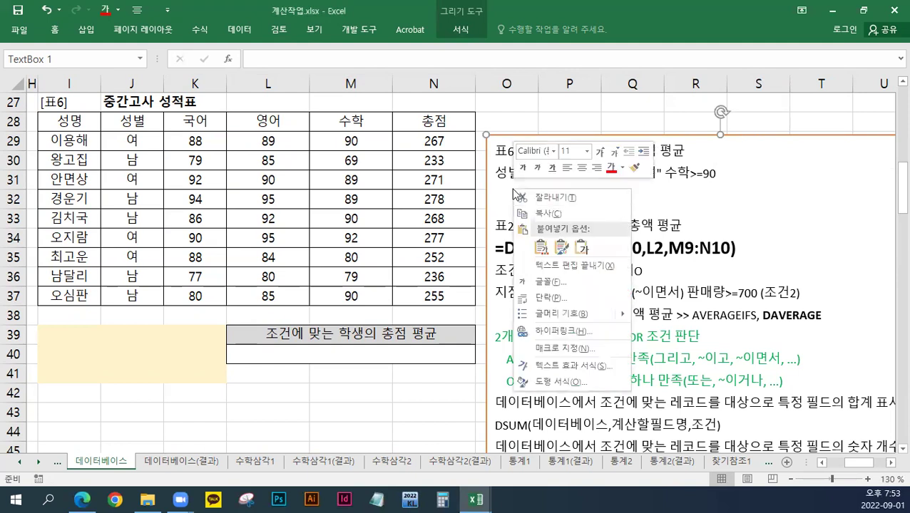
{"action": "left_click", "coordinate": [561, 247]}
{"action": "left_click_drag", "start_coordinate": [496, 174], "coordinate": [604, 174]}
{"action": "left_click", "coordinate": [564, 175]}
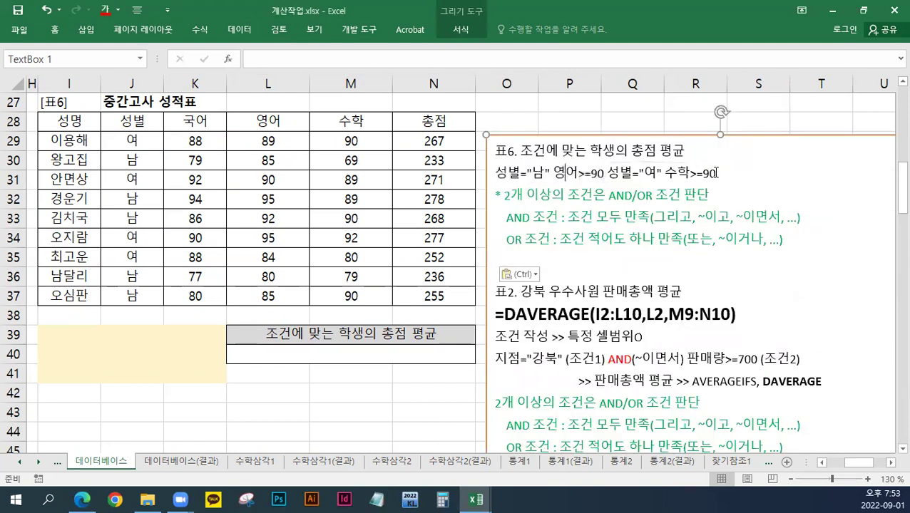
{"action": "left_click", "coordinate": [744, 174]}
{"action": "key", "text": "Return"}
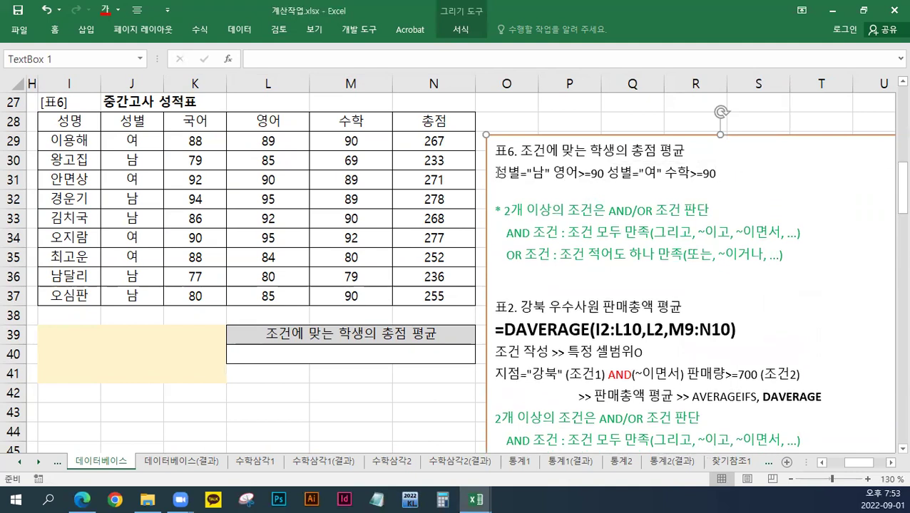
Add the line 성별="남" AND(~이면서) 영어>=90 OR(~이거나) 성별="여" AND(~이면서) 수학>=90 below the plain condition line.
{"action": "left_click_drag", "start_coordinate": [577, 173], "coordinate": [644, 173]}
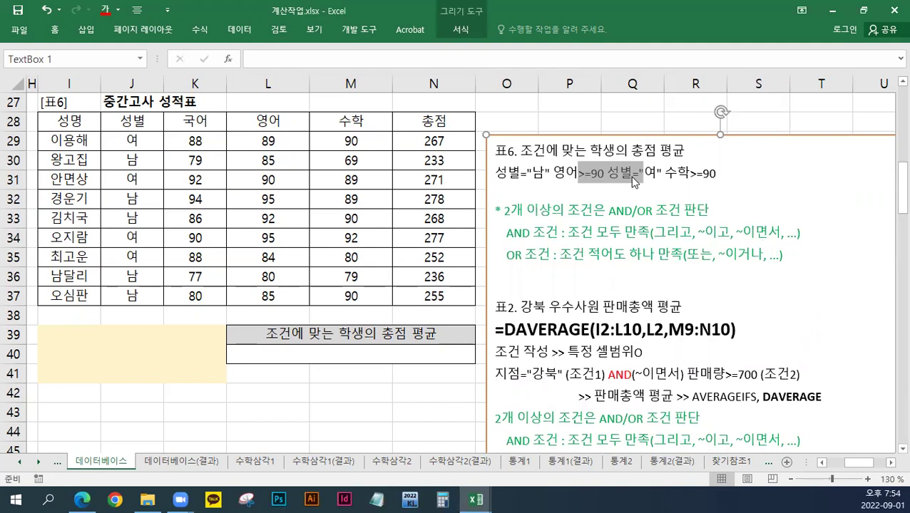
{"action": "left_click_drag", "start_coordinate": [633, 180], "coordinate": [717, 179]}
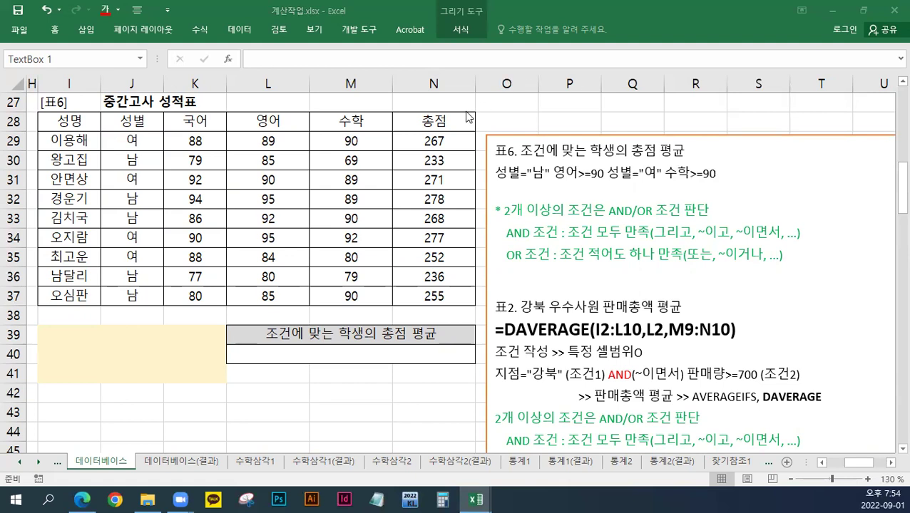
{"action": "left_click", "coordinate": [522, 191]}
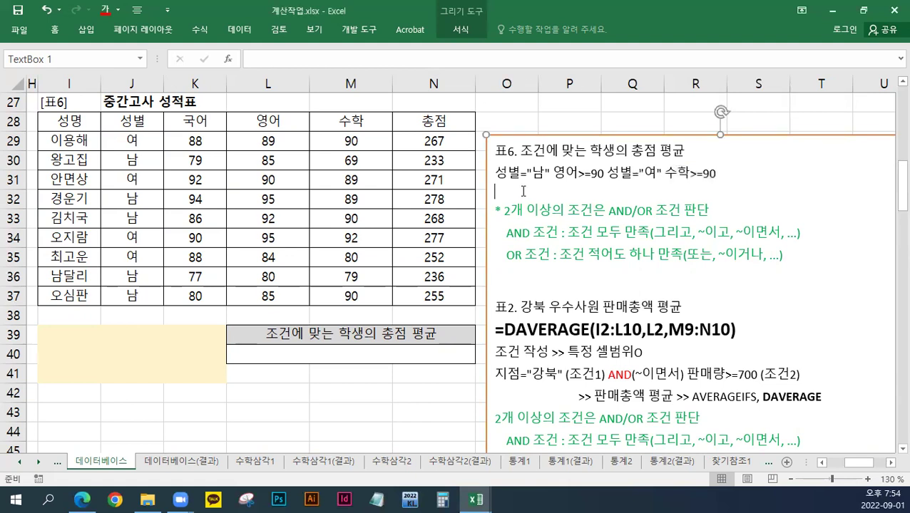
{"action": "type", "text": "성별=\"남\" AND(~이면서) 영어>=90 OR(~이거나) 성별=\"여\" AND(~이면서) 수학>=90"}
{"action": "left_click", "coordinate": [890, 462]}
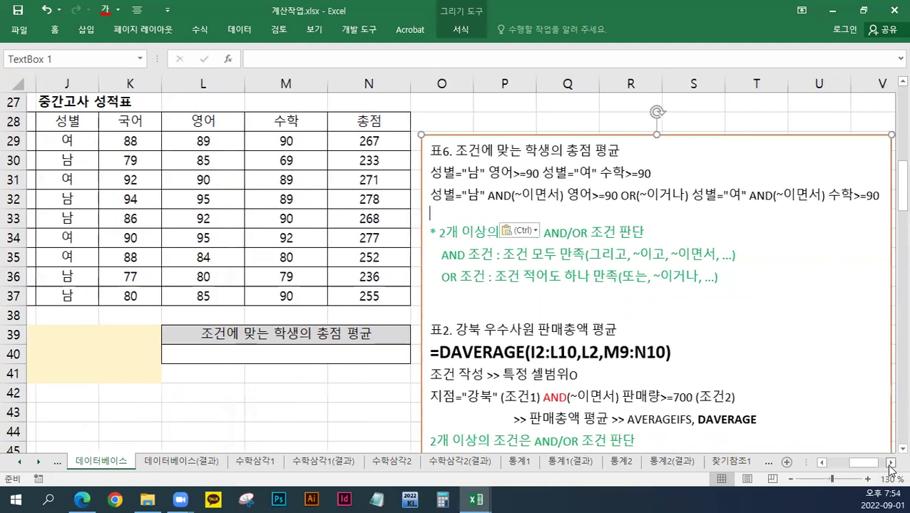
{"action": "left_click", "coordinate": [889, 463]}
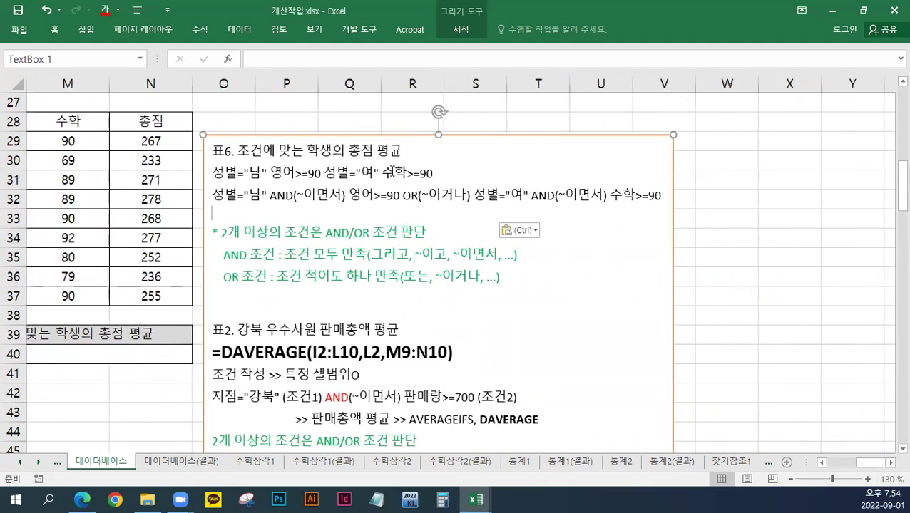
Review the combined AND/OR condition notes for 표3 on the 논리1 sheet and return to the 데이터베이스 sheet.
{"action": "left_click_drag", "start_coordinate": [39, 470], "coordinate": [41, 470]}
{"action": "left_click", "coordinate": [531, 462]}
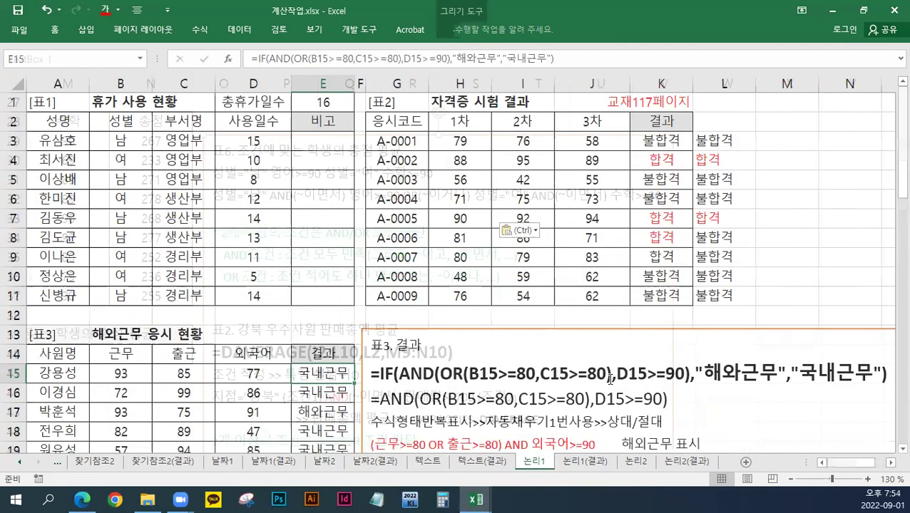
{"action": "scroll", "coordinate": [610, 378], "scroll_direction": "down", "scroll_amount": 3}
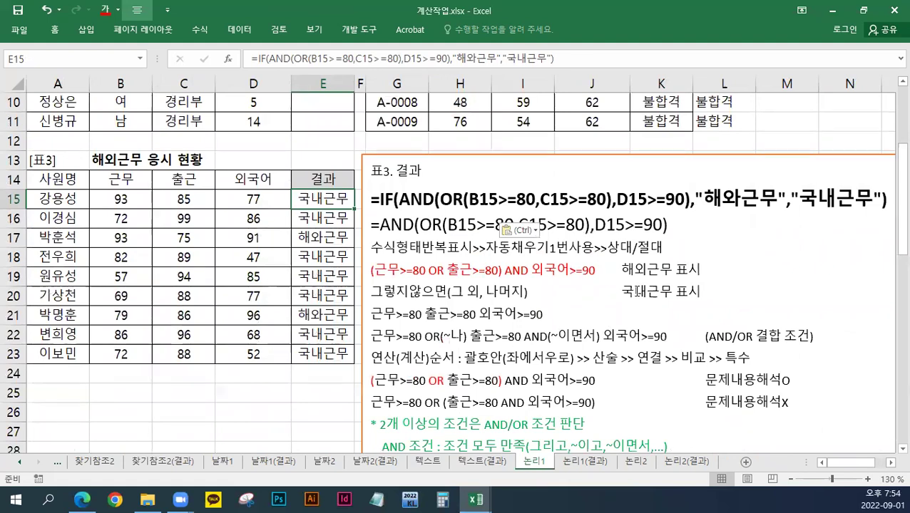
{"action": "scroll", "coordinate": [636, 291], "scroll_direction": "down", "scroll_amount": 1}
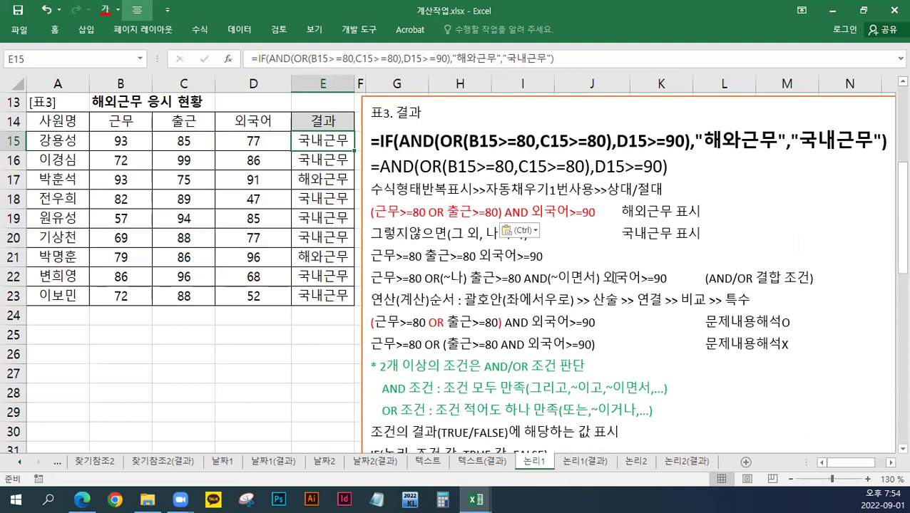
{"action": "left_click", "coordinate": [19, 465]}
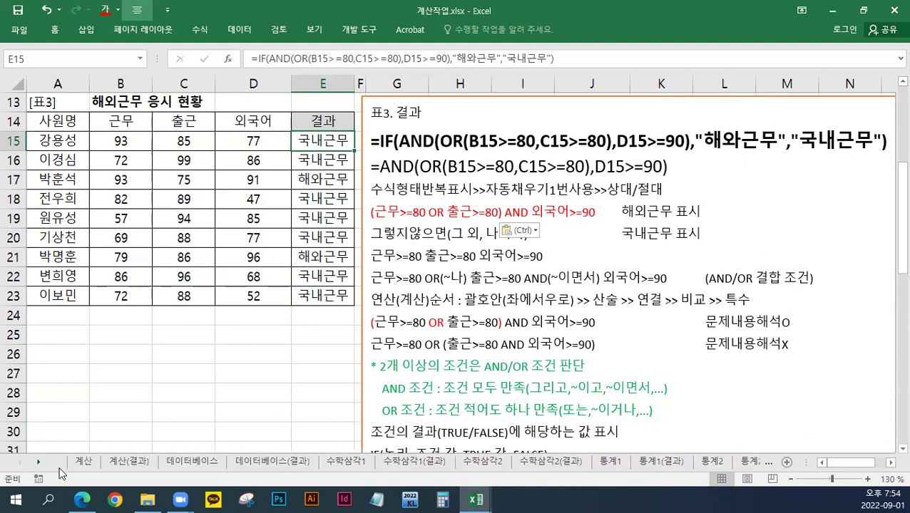
{"action": "left_click", "coordinate": [190, 462]}
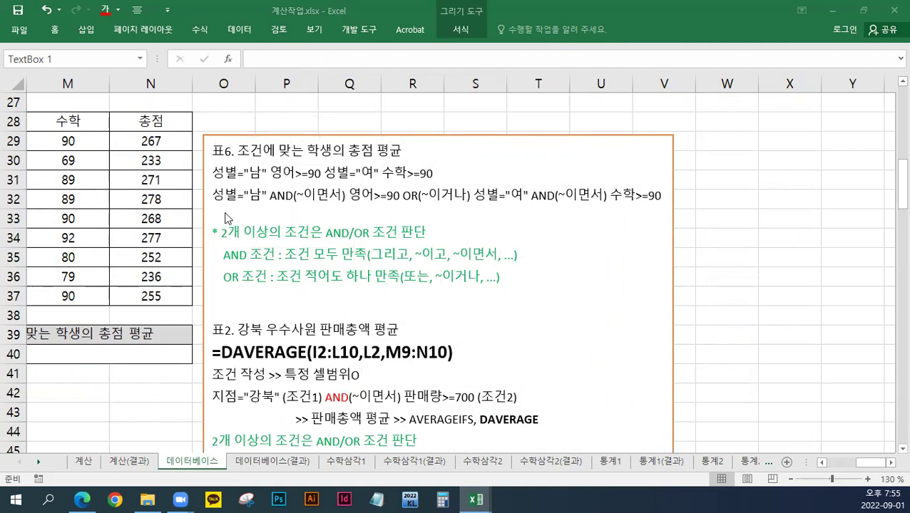
Add the note "AND/OR 결합 조건 >> 처리(연산) 순서 파악(문제 내용)" in red below the AND/OR condition line.
{"action": "left_click", "coordinate": [262, 213]}
{"action": "type", "text": "AND/OR 결합 조건 >> 처리(연산) 순서 파악(문제 내용)"}
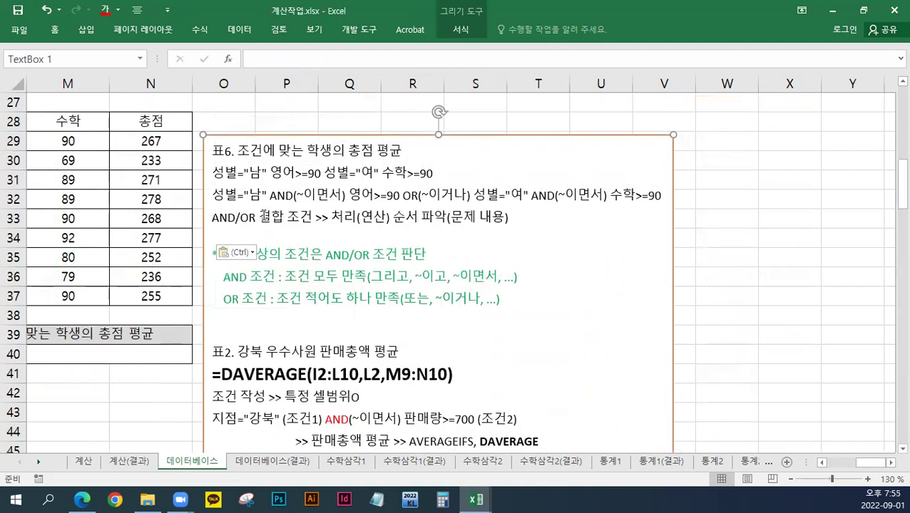
{"action": "left_click", "coordinate": [241, 252]}
{"action": "left_click", "coordinate": [250, 284]}
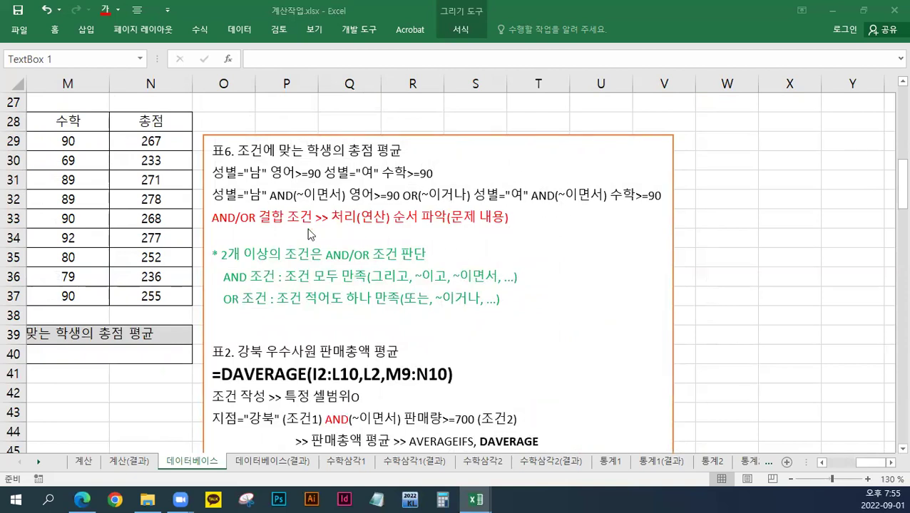
Add ((성별="남" AND 영어>=90) OR(~이거나) (성별="여" AND(~이면서) 수학>=90)) with coloured parentheses below the red note, and remove the blank line beneath.
{"action": "left_click", "coordinate": [240, 235]}
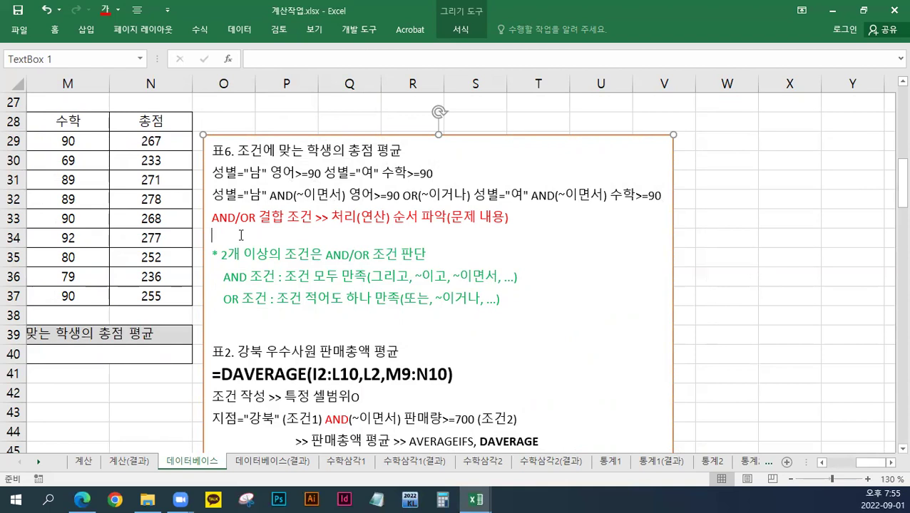
{"action": "type", "text": "((성별=\"남\" AND 영어>=90) OR(~이거나) (성별=\"여\" AND(~이면서) 수학>=90))"}
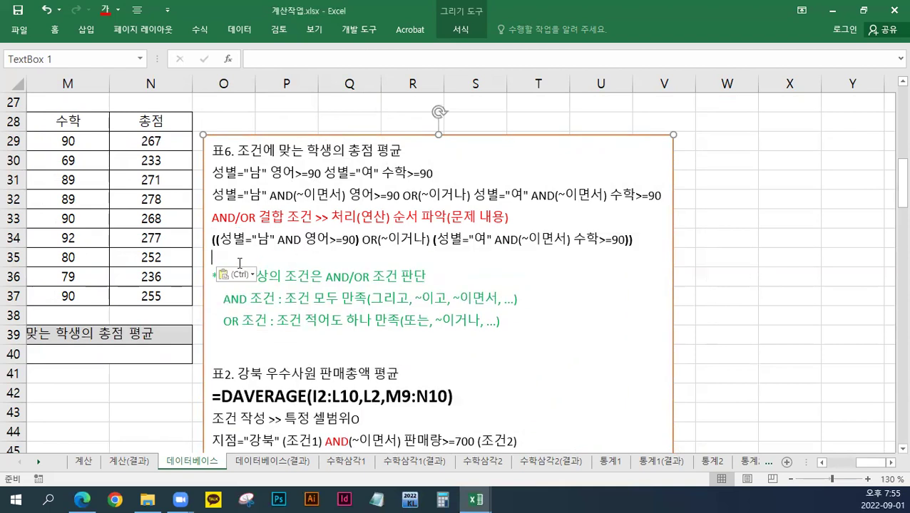
{"action": "left_click", "coordinate": [246, 275]}
{"action": "left_click", "coordinate": [270, 311]}
{"action": "key", "text": "Delete"}
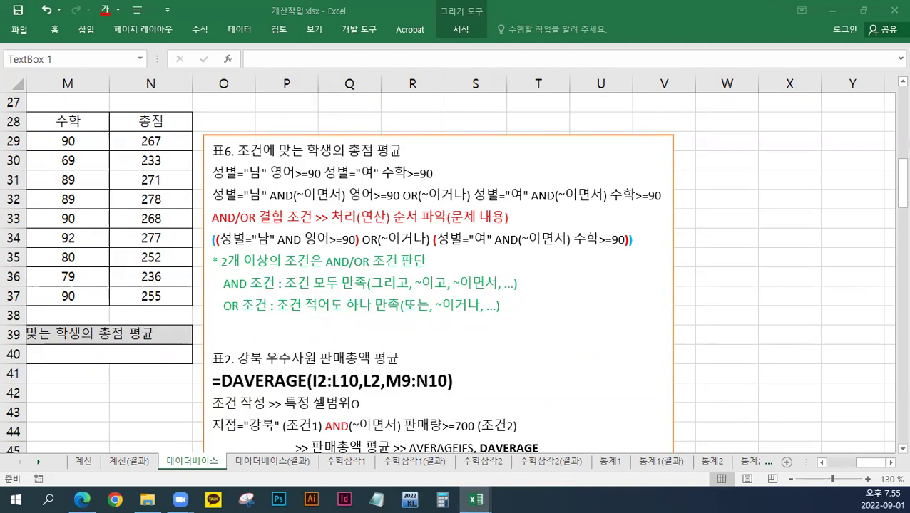
Indent the red AND/OR 결합 조건 note in the text box.
{"action": "key", "text": "Up"}
{"action": "key", "text": "Up"}
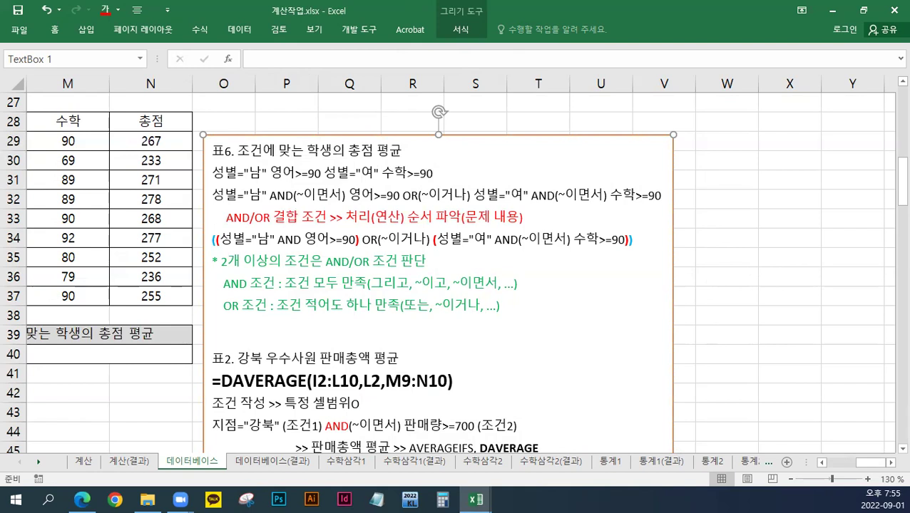
{"action": "key", "text": "ctrl+2"}
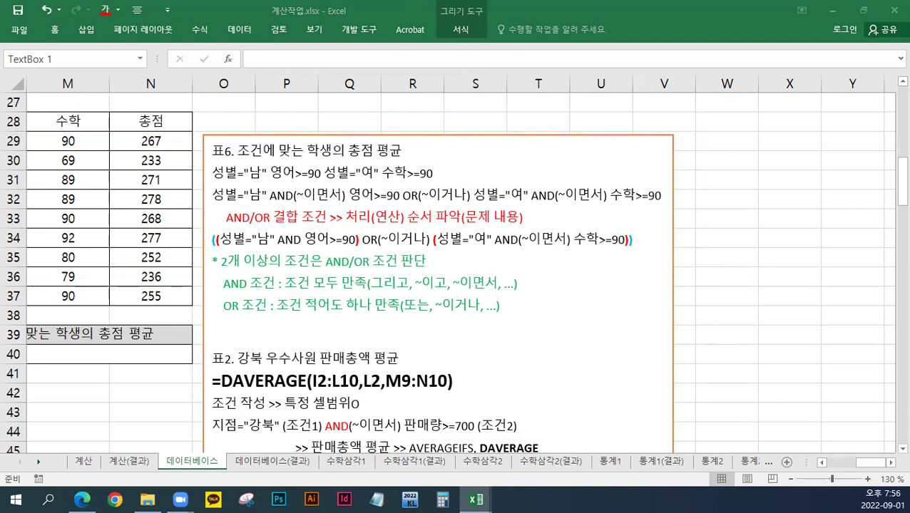
Insert the parenthesised AND/OR condition directly below the 표6 heading, followed by ">> 총점 평균 >> DAVERAGE" on the next line.
{"action": "left_click", "coordinate": [411, 152]}
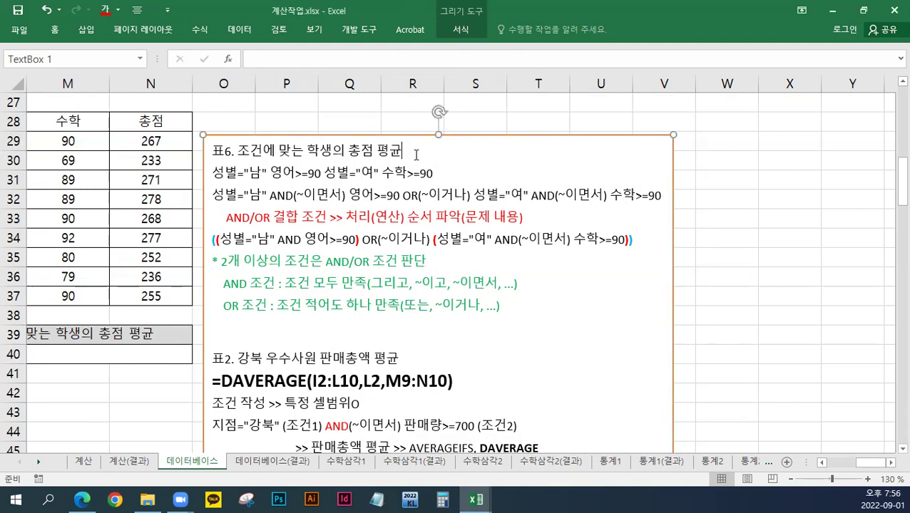
{"action": "key", "text": "Return"}
{"action": "type", "text": "((성별=\"남\" AND 영어>=90) OR(~이거나) (성별=\"여\" AND(~이면서) 수학>=90)) >> 총점 평균 >> DAVERAGE"}
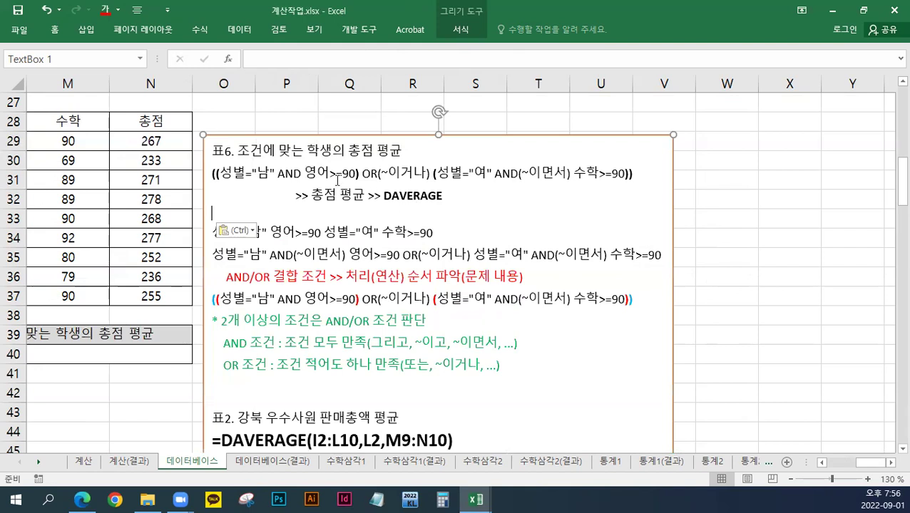
Remove the explanatory (~이거나) and (~이면서) from the condition line directly below the 표6 heading.
{"action": "left_click", "coordinate": [380, 172]}
{"action": "key", "text": "Left"}
{"action": "key", "text": "Delete"}
{"action": "key", "text": "Delete"}
{"action": "key", "text": "Delete"}
{"action": "key", "text": "Delete"}
{"action": "key", "text": "Delete"}
{"action": "key", "text": "Delete"}
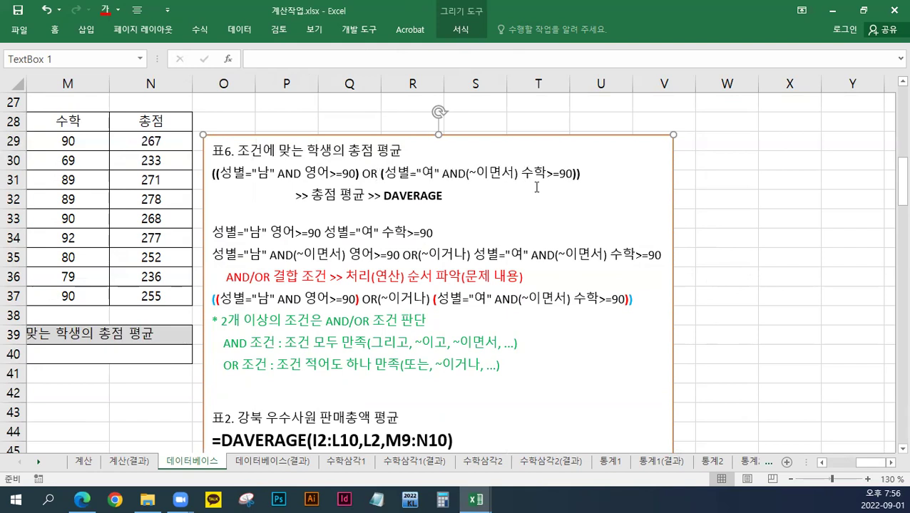
{"action": "key", "text": "Right"}
{"action": "key", "text": "Right"}
{"action": "key", "text": "Right"}
{"action": "key", "text": "Right"}
{"action": "key", "text": "Right"}
{"action": "key", "text": "Right"}
{"action": "key", "text": "Right"}
{"action": "key", "text": "Right"}
{"action": "key", "text": "Right"}
{"action": "key", "text": "Right"}
{"action": "key", "text": "Delete"}
{"action": "key", "text": "Delete"}
{"action": "key", "text": "Delete"}
{"action": "key", "text": "Delete"}
{"action": "key", "text": "Delete"}
{"action": "key", "text": "Delete"}
{"action": "key", "text": "Delete"}
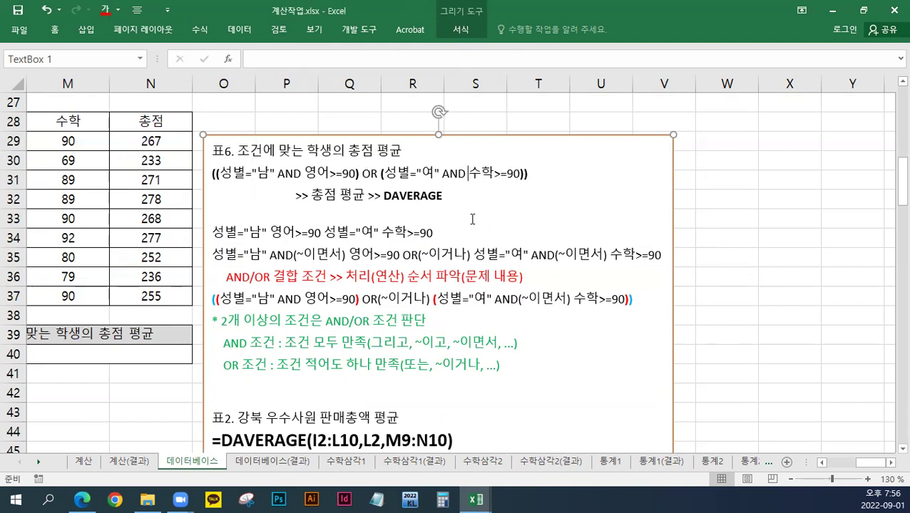
Delete the blank line and join ">> 총점 평균 >> DAVERAGE" onto the end of the condition line below the heading.
{"action": "left_click", "coordinate": [227, 216]}
{"action": "key", "text": "Delete"}
{"action": "left_click_drag", "start_coordinate": [527, 173], "coordinate": [286, 195]}
{"action": "key", "text": "Delete"}
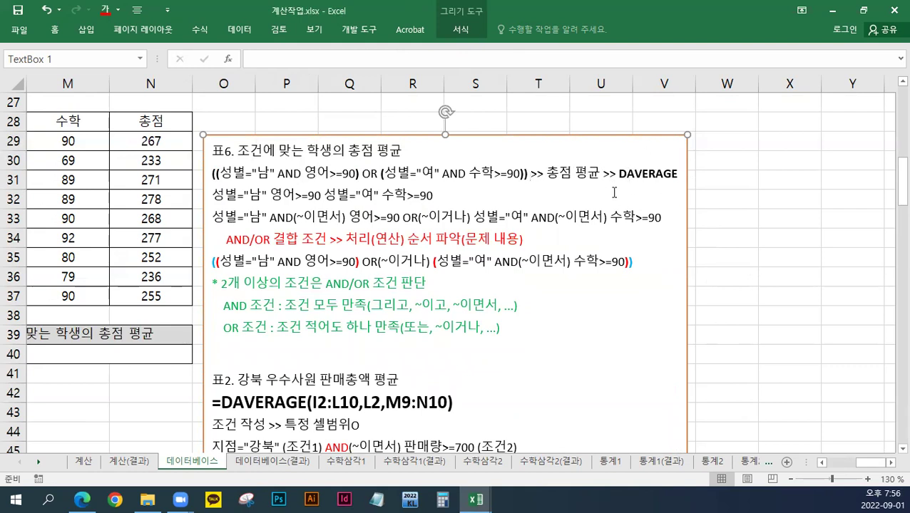
Move the text box below the 총점 평균 result table so that it starts at about row 41.
{"action": "left_click_drag", "start_coordinate": [508, 136], "coordinate": [420, 369]}
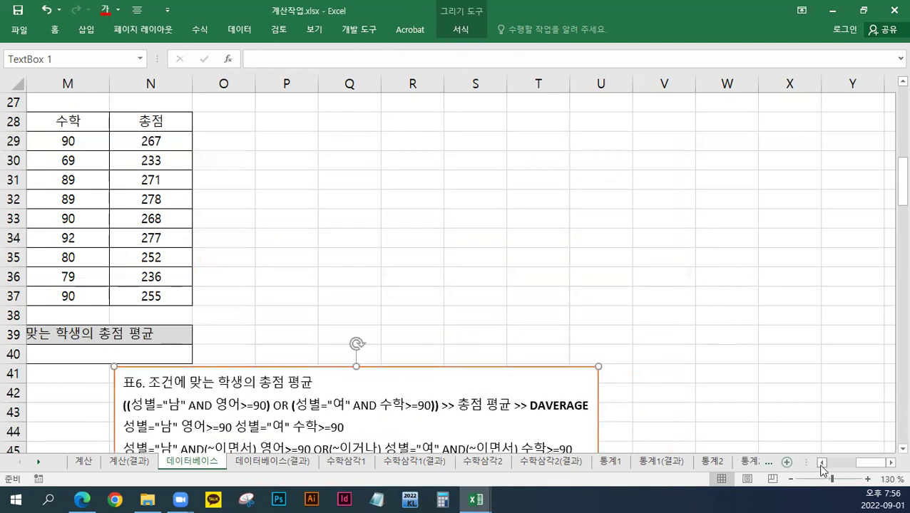
{"action": "left_click", "coordinate": [822, 462]}
{"action": "scroll", "coordinate": [752, 425], "scroll_direction": "down", "scroll_amount": 3}
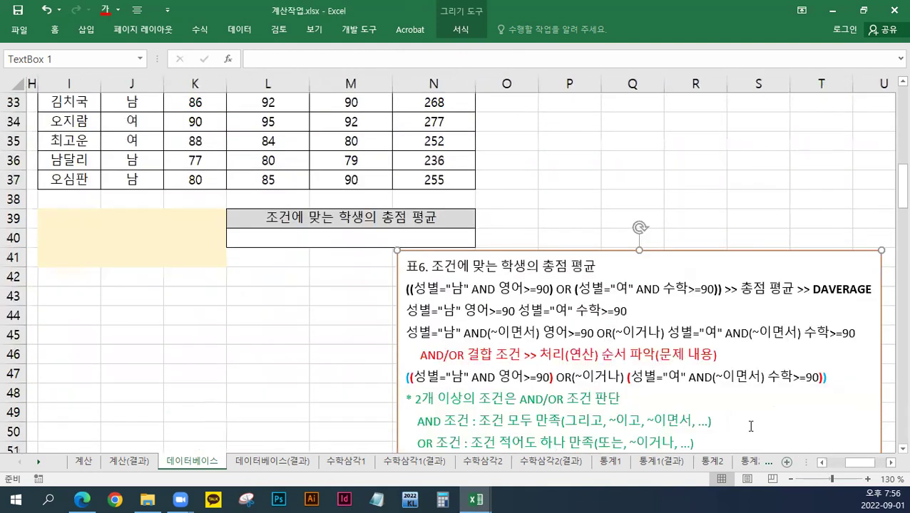
Move the text box further down so that it starts at about row 46, clear of the area below the result table.
{"action": "left_click_drag", "start_coordinate": [60, 158], "coordinate": [214, 201]}
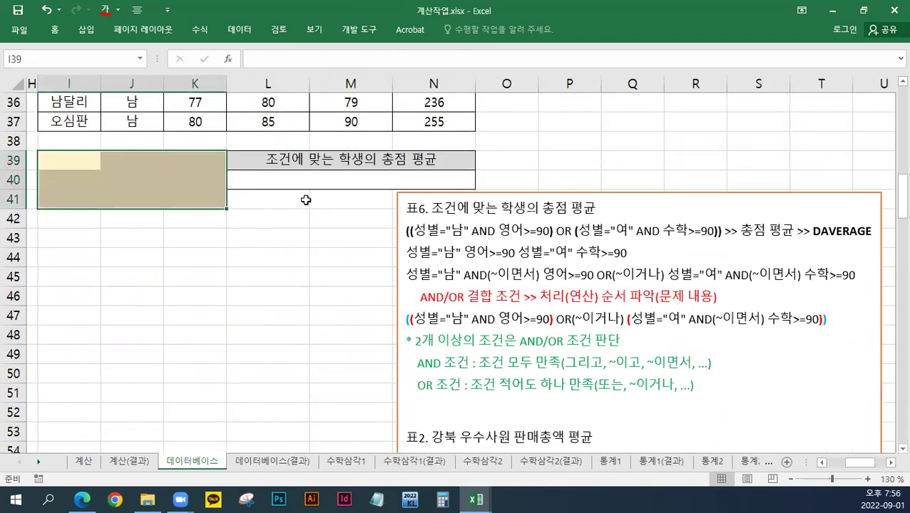
{"action": "left_click", "coordinate": [491, 192]}
{"action": "left_click_drag", "start_coordinate": [490, 192], "coordinate": [348, 285]}
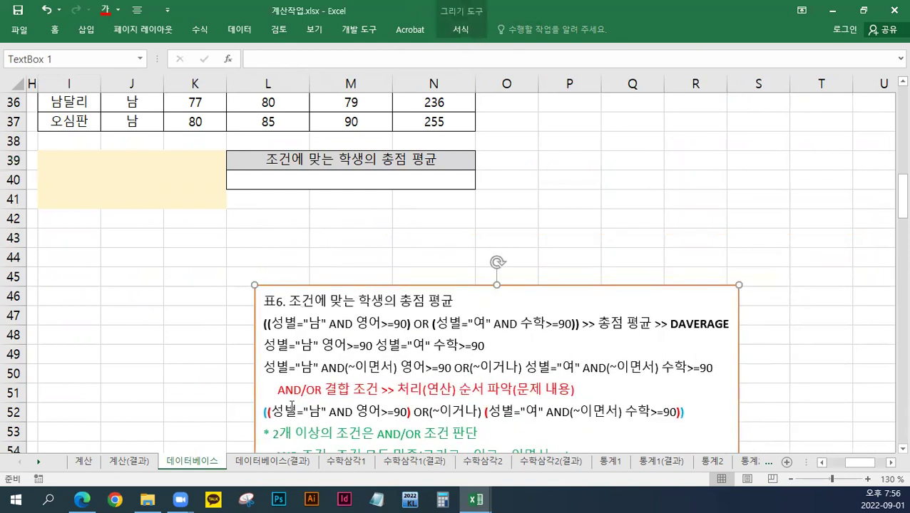
{"action": "left_click", "coordinate": [271, 411]}
{"action": "left_click_drag", "start_coordinate": [376, 412], "coordinate": [405, 415]}
{"action": "left_click_drag", "start_coordinate": [539, 413], "coordinate": [622, 417]}
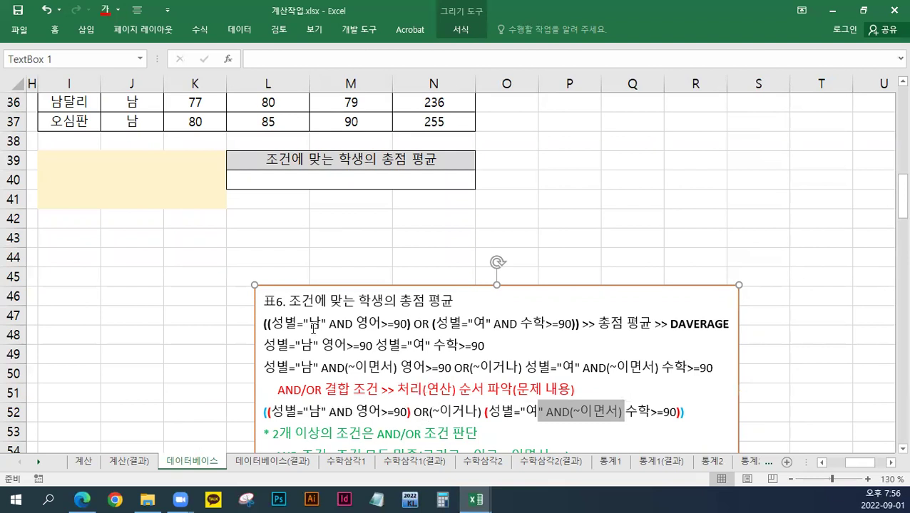
Enter the criteria header 성별 in L42 with the value 남 directly below it in L43.
{"action": "left_click", "coordinate": [285, 220]}
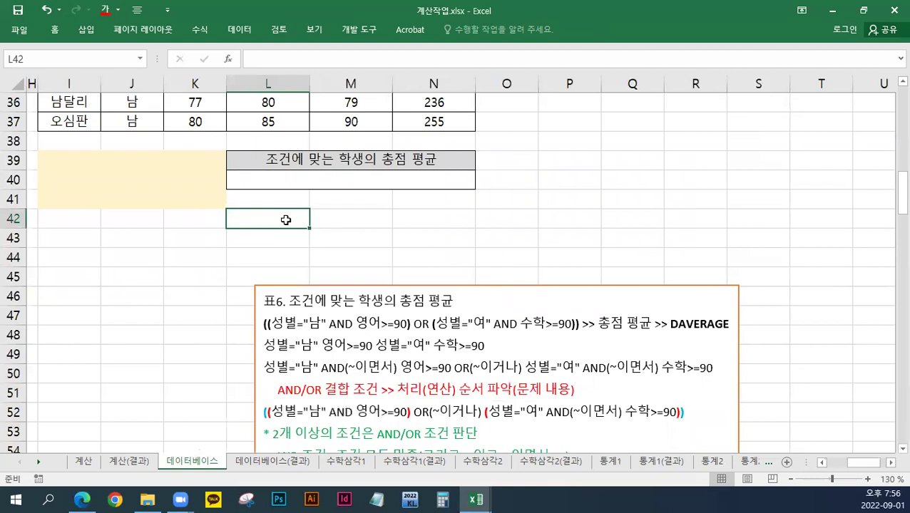
{"action": "type", "text": "ㅅ"}
{"action": "type", "text": "별"}
{"action": "key", "text": "Return"}
{"action": "type", "text": "남"}
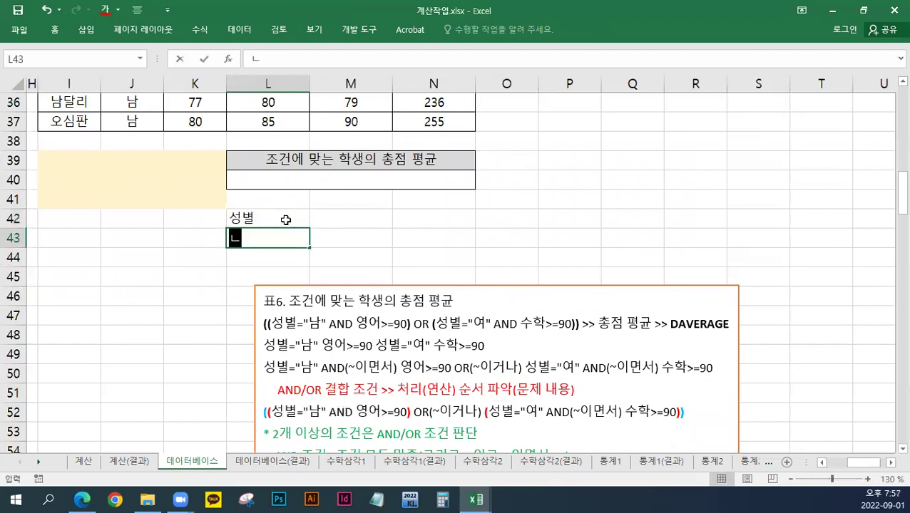
Add the criteria header 영어 in M42 with >=90 below it in M43.
{"action": "key", "text": "Tab"}
{"action": "key", "text": "Up"}
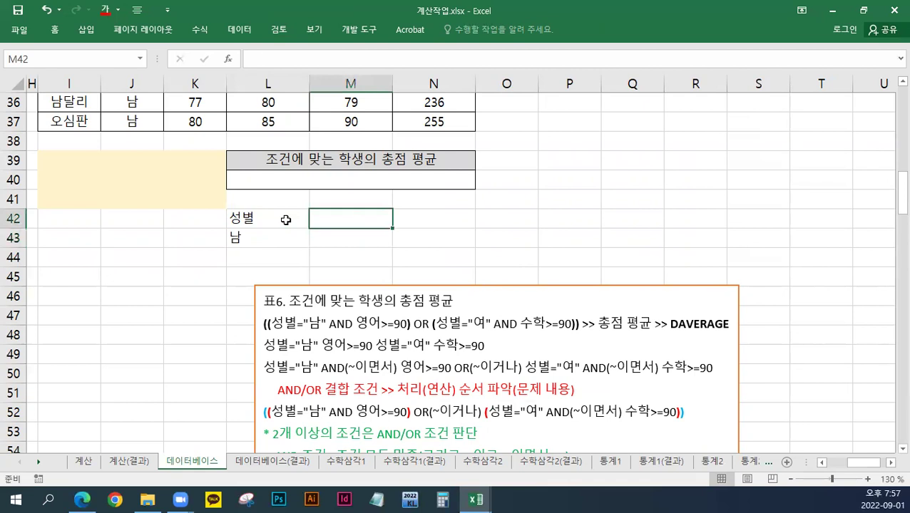
{"action": "type", "text": "영ㅇ"}
{"action": "key", "text": "Return"}
{"action": "type", "text": ">=90"}
{"action": "key", "text": "Return"}
{"action": "left_click_drag", "start_coordinate": [293, 217], "coordinate": [328, 238]}
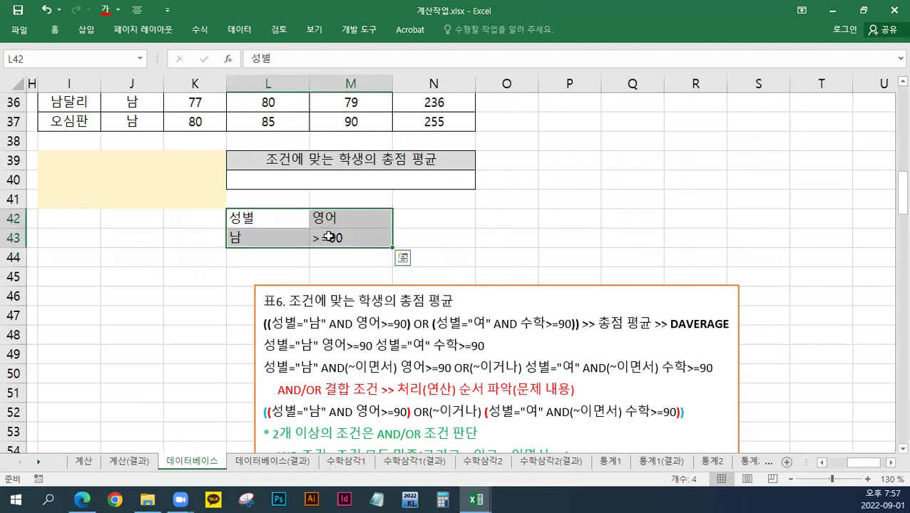
Add a second 성별 header in N42 and enter 여 one row lower than 남, in N44.
{"action": "left_click", "coordinate": [421, 217]}
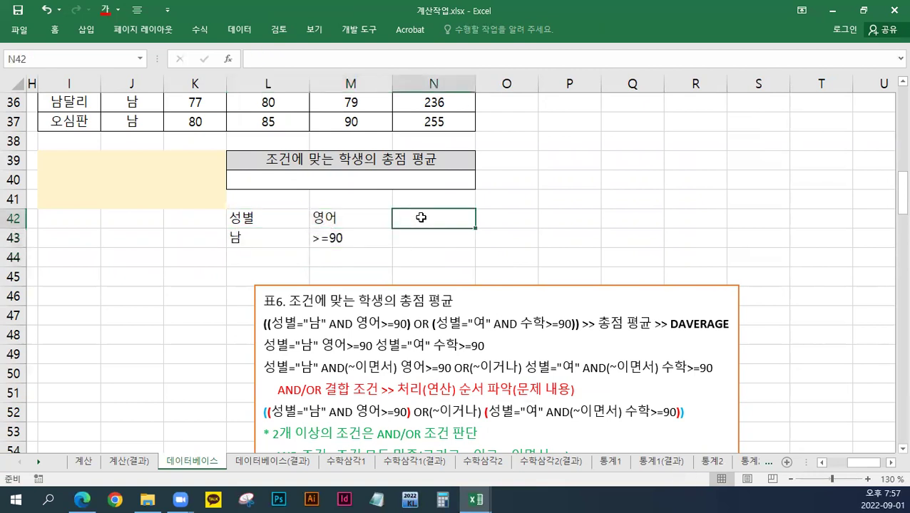
{"action": "type", "text": "설ㅇㅂ"}
{"action": "key", "text": "BackSpace"}
{"action": "key", "text": "BackSpace"}
{"action": "key", "text": "BackSpace"}
{"action": "type", "text": "성별"}
{"action": "key", "text": "Return"}
{"action": "type", "text": "여"}
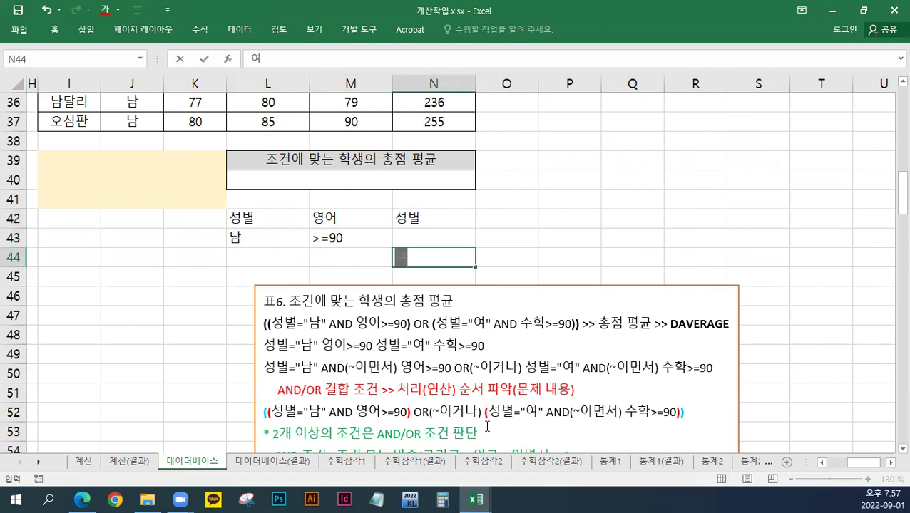
{"action": "left_click", "coordinate": [285, 241]}
{"action": "left_click_drag", "start_coordinate": [283, 215], "coordinate": [357, 234]}
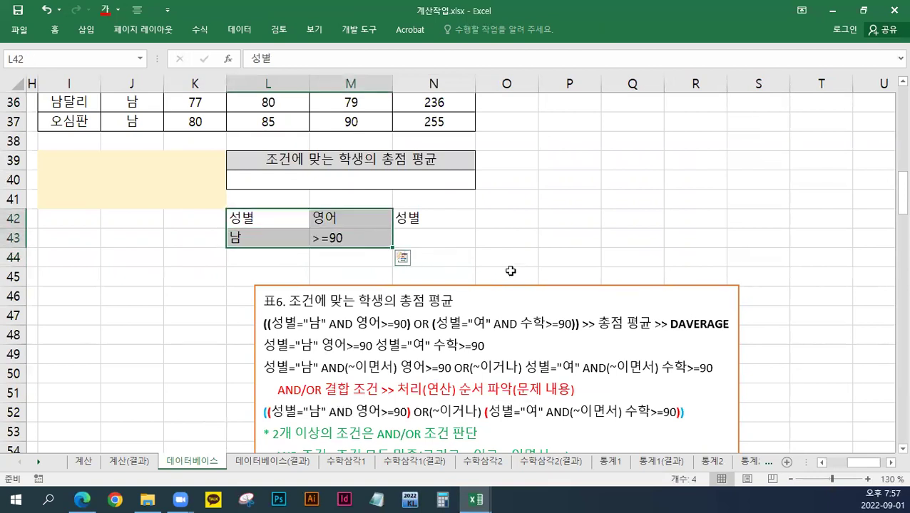
Add the criteria header 수학 in O42 and enter >=90 beside 여 in O44.
{"action": "left_click", "coordinate": [497, 217]}
{"action": "type", "text": "수학"}
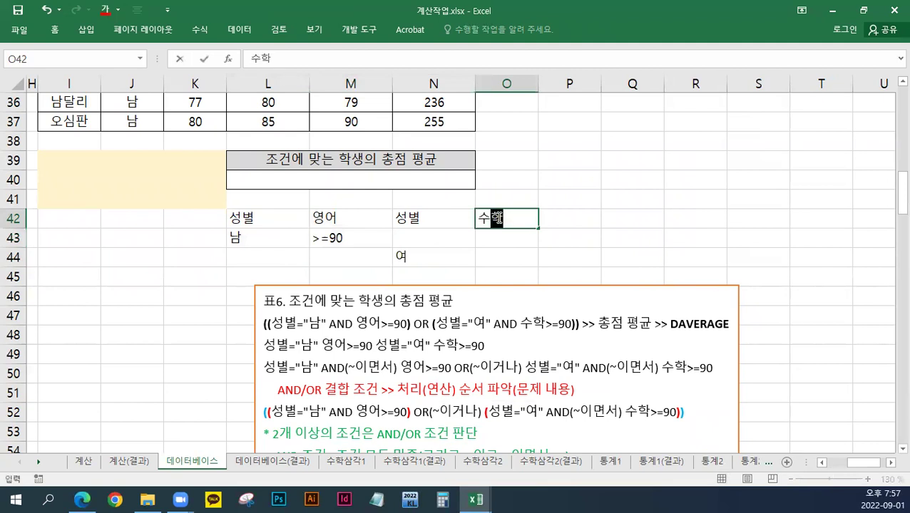
{"action": "key", "text": "Return"}
{"action": "key", "text": "Return"}
{"action": "left_click_drag", "start_coordinate": [467, 222], "coordinate": [507, 261]}
{"action": "left_click_drag", "start_coordinate": [438, 260], "coordinate": [510, 267]}
{"action": "left_click", "coordinate": [505, 259]}
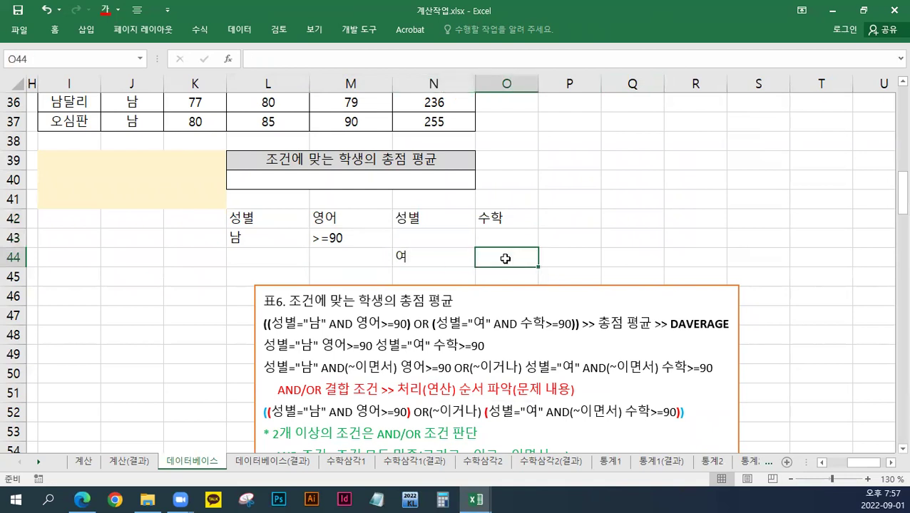
{"action": "type", "text": ">=90."}
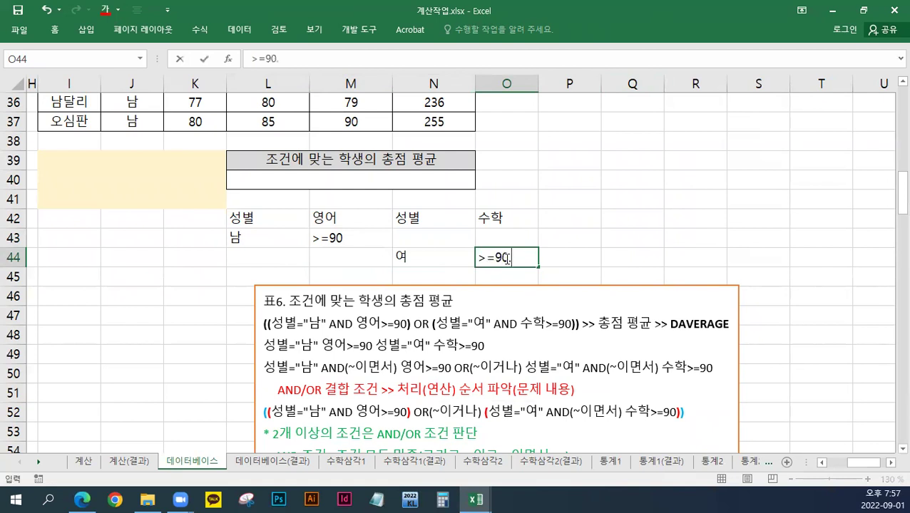
{"action": "key", "text": "Return"}
Shade the example criteria range L42:O44 with a light blue fill.
{"action": "left_click_drag", "start_coordinate": [295, 219], "coordinate": [508, 260]}
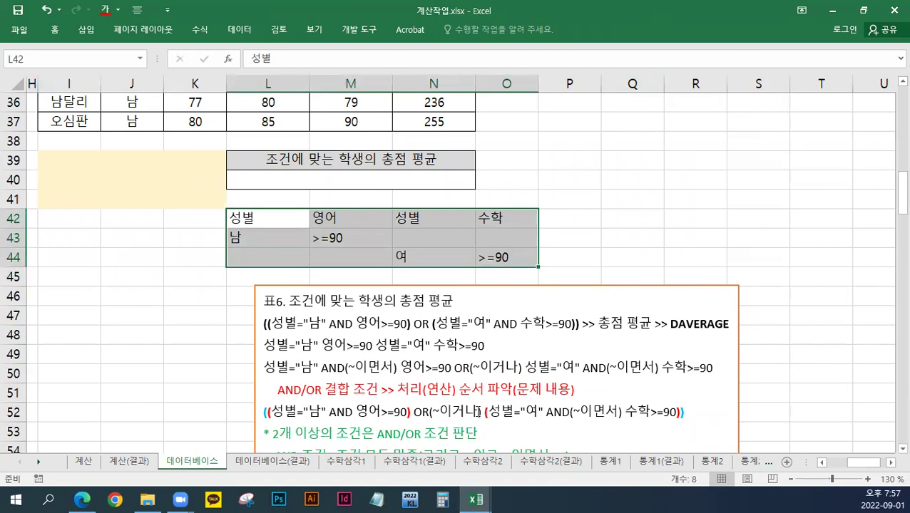
{"action": "left_click", "coordinate": [55, 29]}
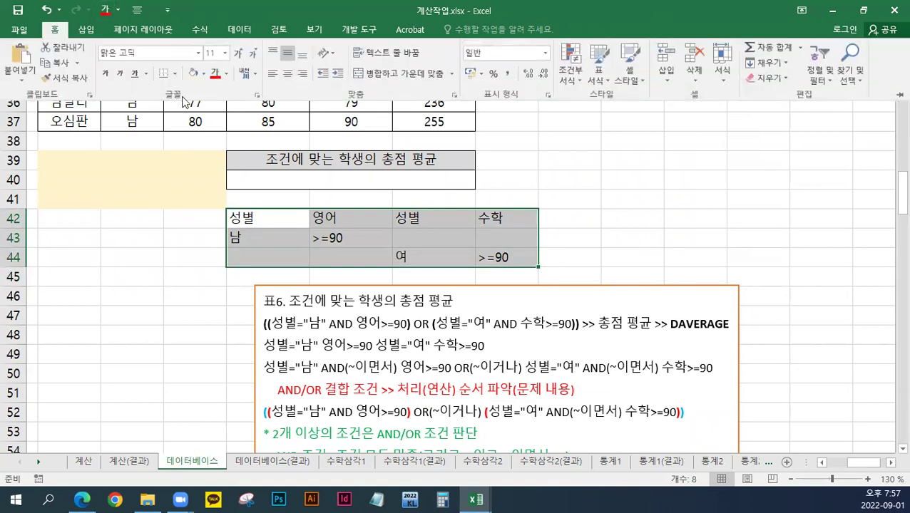
{"action": "left_click", "coordinate": [203, 74]}
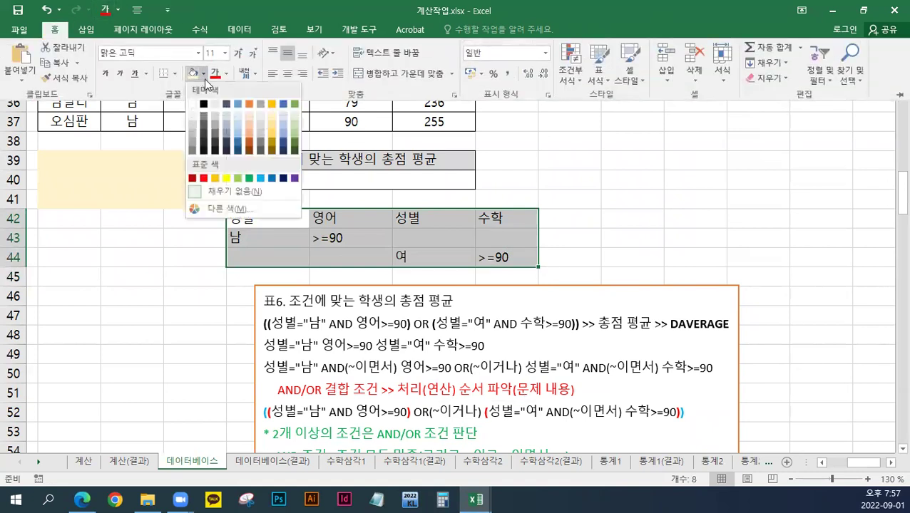
{"action": "left_click", "coordinate": [237, 114]}
{"action": "left_click", "coordinate": [236, 284]}
{"action": "left_click_drag", "start_coordinate": [266, 216], "coordinate": [531, 259]}
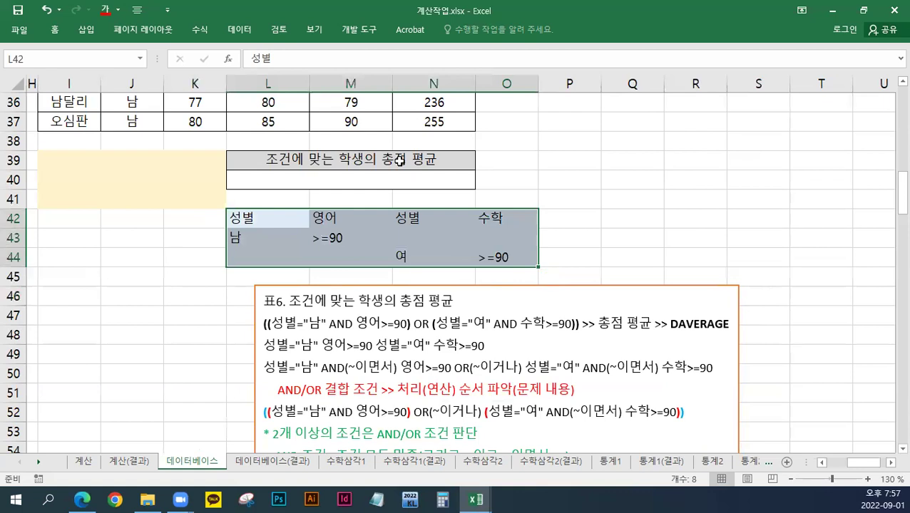
Copy the 성별 column header of 표6 from J28 and paste it into I39 of the yellow criteria area.
{"action": "left_click_drag", "start_coordinate": [71, 158], "coordinate": [218, 197]}
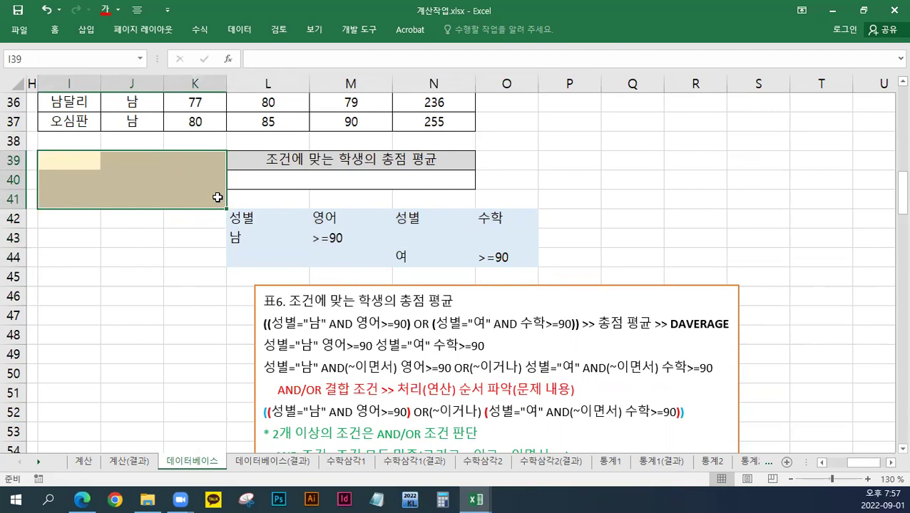
{"action": "scroll", "coordinate": [295, 316], "scroll_direction": "up", "scroll_amount": 1}
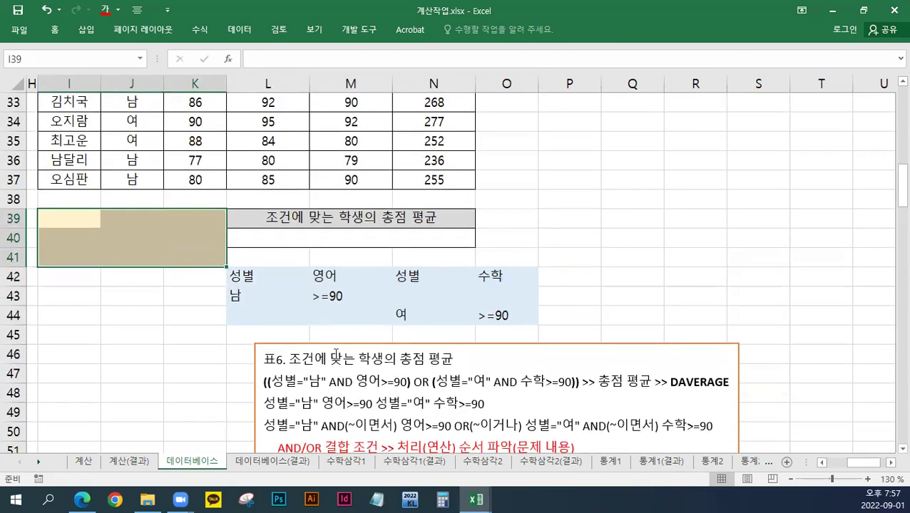
{"action": "scroll", "coordinate": [240, 322], "scroll_direction": "up", "scroll_amount": 2}
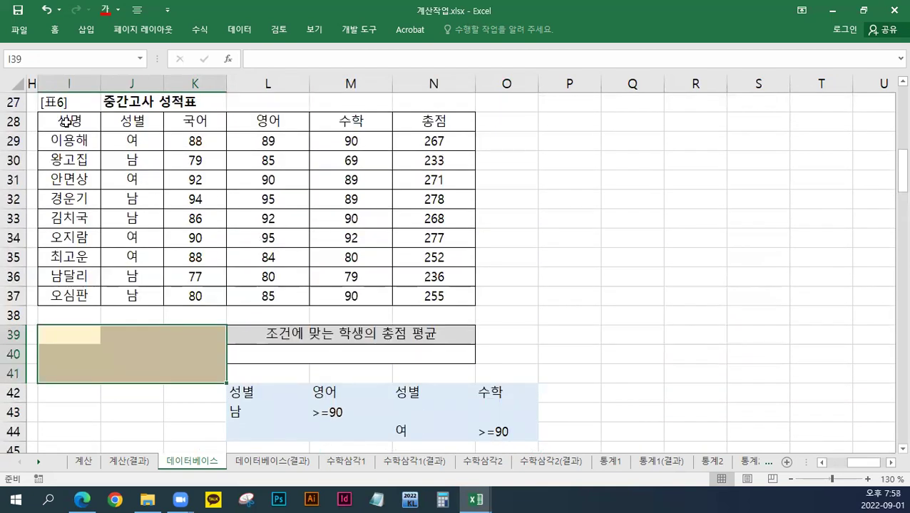
{"action": "right_click", "coordinate": [137, 123]}
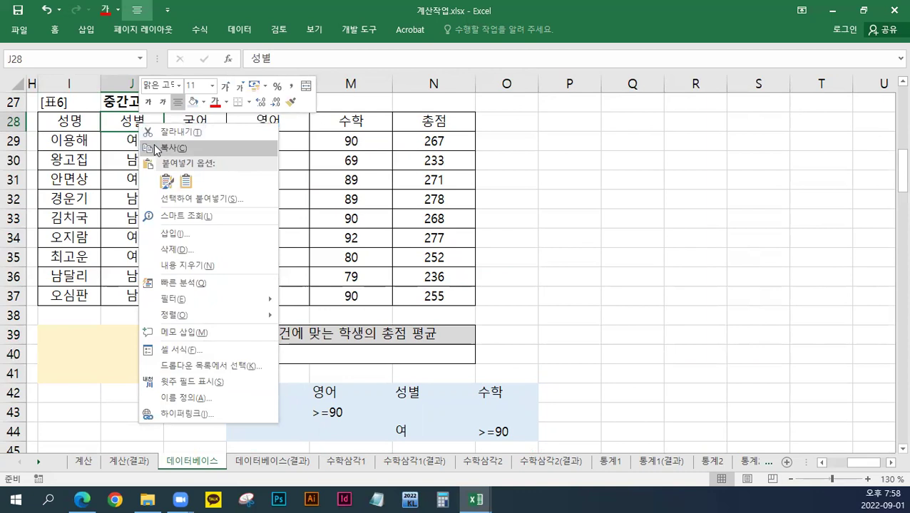
{"action": "left_click", "coordinate": [155, 149]}
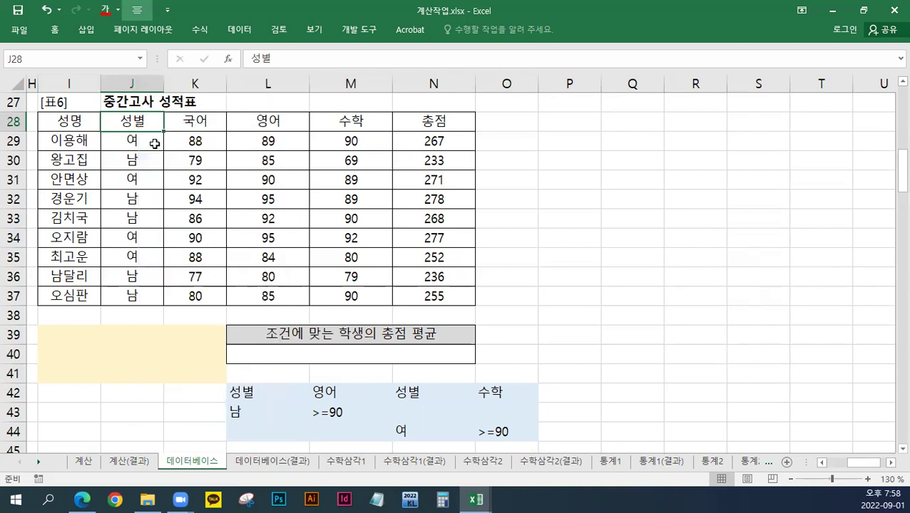
{"action": "left_click", "coordinate": [74, 336]}
{"action": "right_click", "coordinate": [74, 336]}
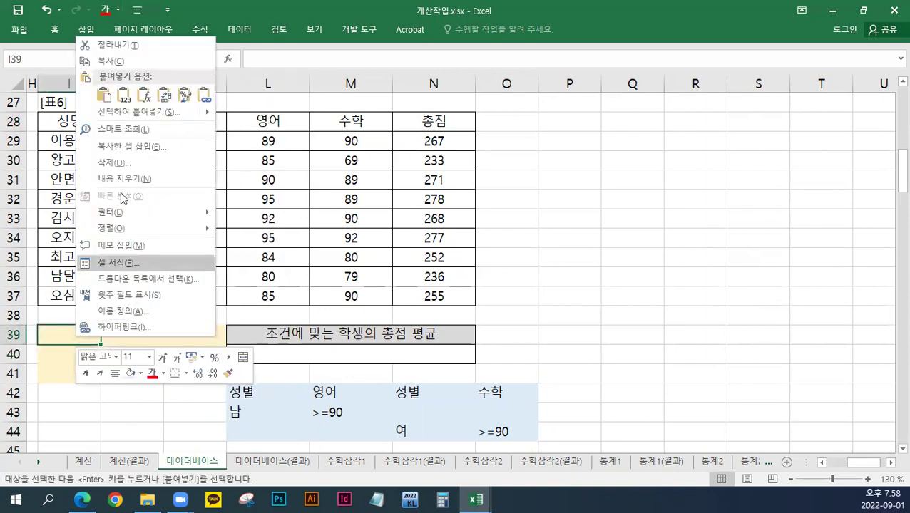
{"action": "left_click", "coordinate": [119, 98]}
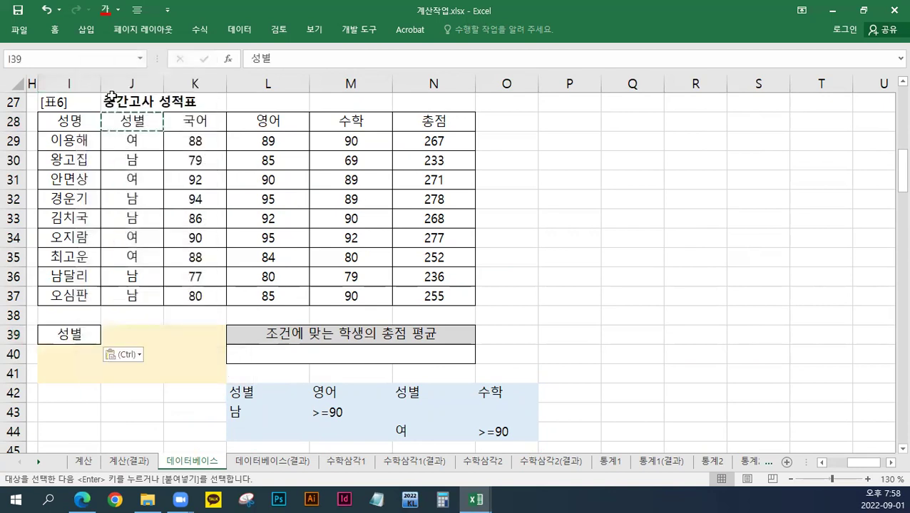
Copy the value 남 from J30 and paste it into I40 below the 성별 criteria header.
{"action": "right_click", "coordinate": [144, 169]}
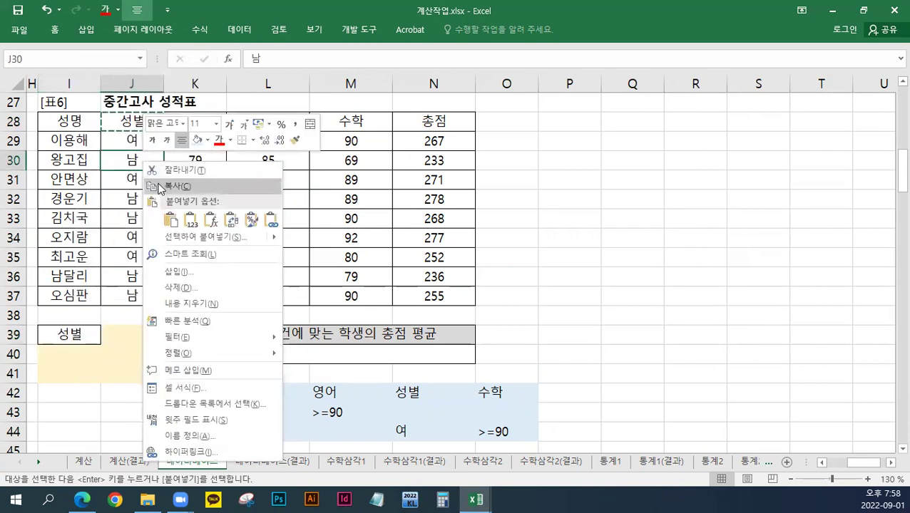
{"action": "left_click", "coordinate": [159, 186]}
{"action": "right_click", "coordinate": [66, 353]}
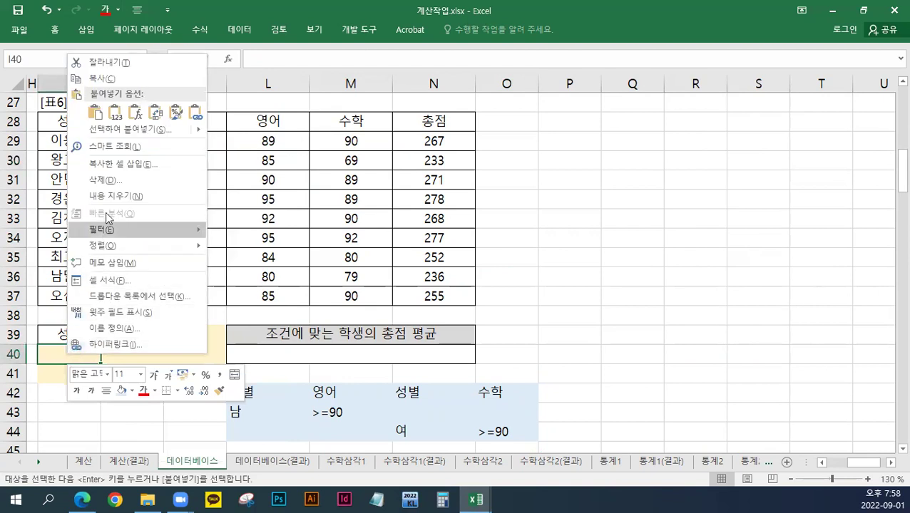
{"action": "left_click", "coordinate": [94, 113]}
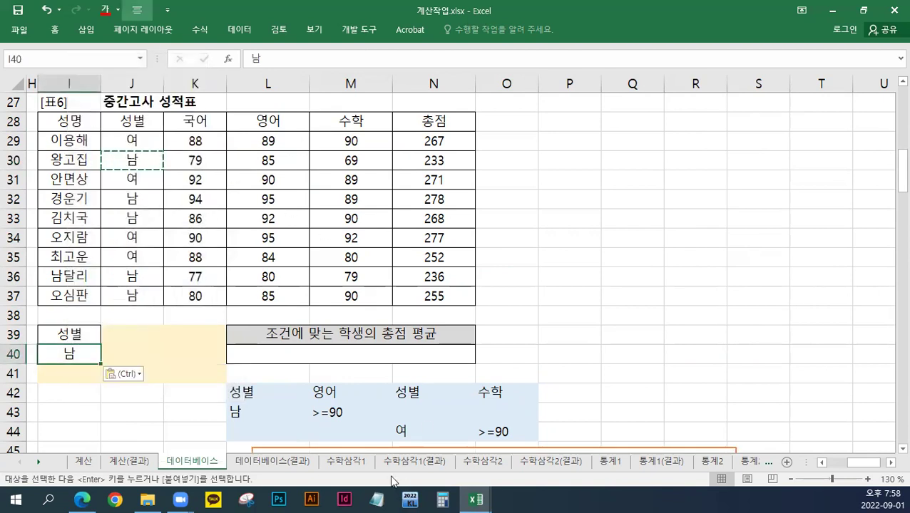
Copy the 영어 header from L28 into J39 and enter the condition >=90 below it in J40.
{"action": "right_click", "coordinate": [236, 118]}
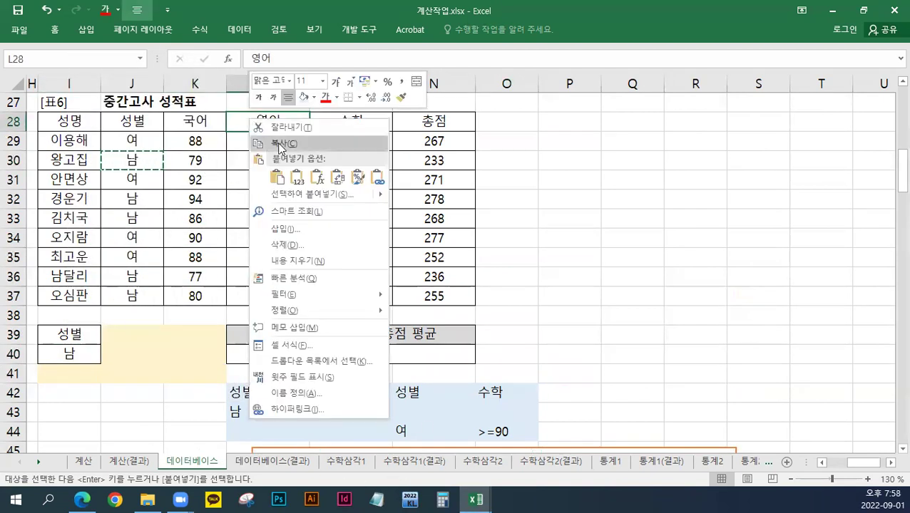
{"action": "left_click", "coordinate": [274, 142]}
{"action": "right_click", "coordinate": [124, 331]}
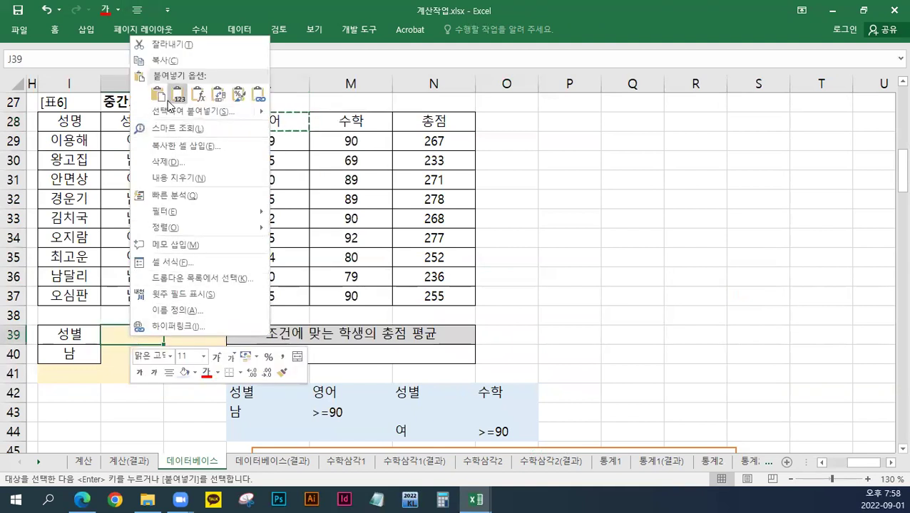
{"action": "left_click", "coordinate": [171, 100]}
{"action": "left_click", "coordinate": [130, 354]}
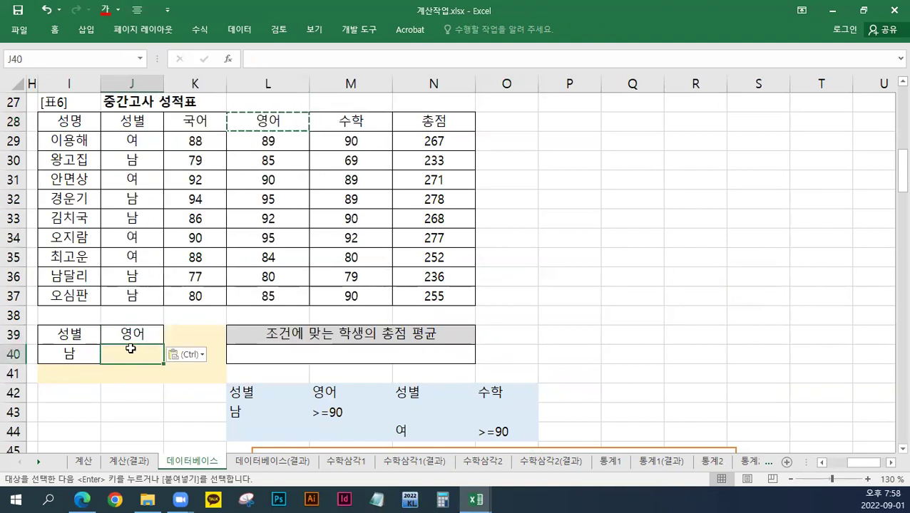
{"action": "key", "text": "Escape"}
{"action": "type", "text": ">=90"}
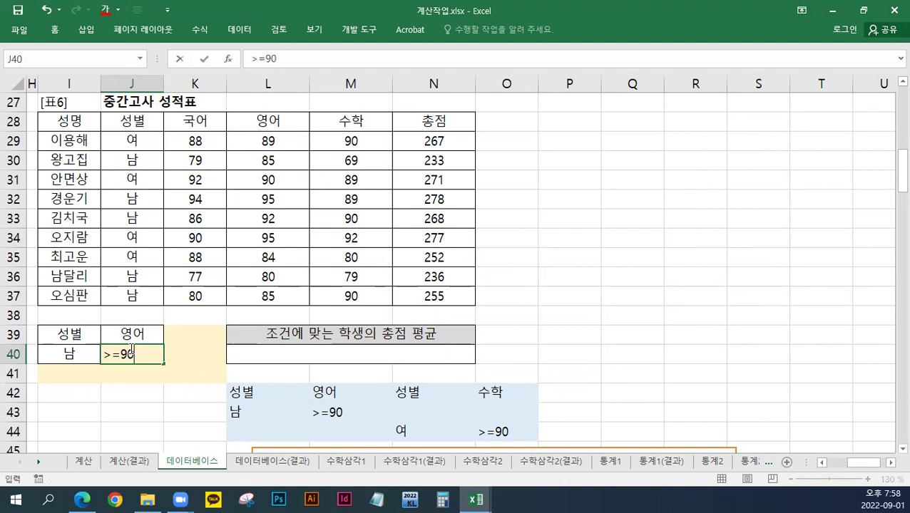
{"action": "key", "text": "Return"}
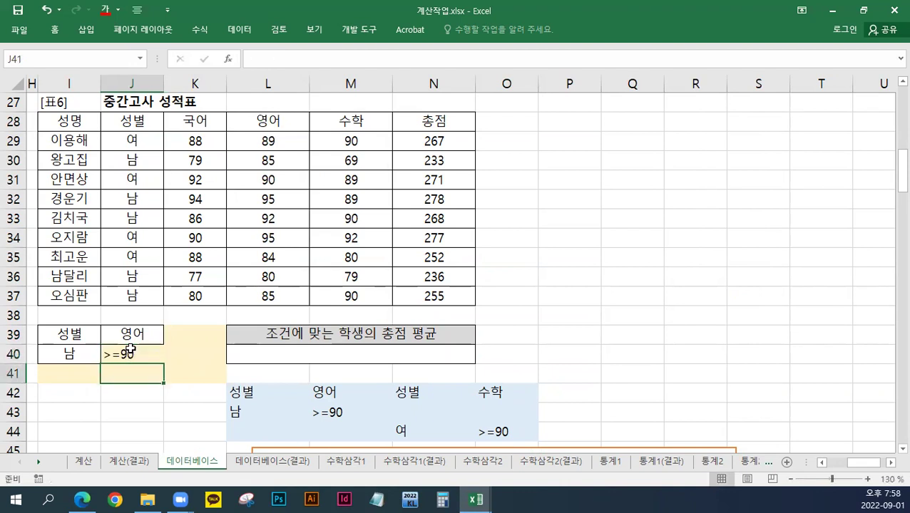
Compare the conditions entered in I39:J40 with the headers and values of the blue example criteria range.
{"action": "left_click_drag", "start_coordinate": [94, 355], "coordinate": [139, 356]}
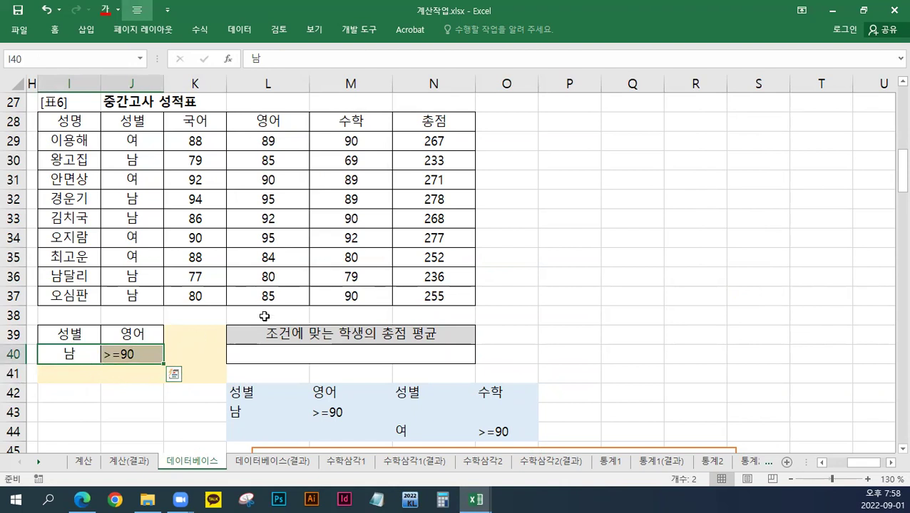
{"action": "left_click", "coordinate": [70, 334]}
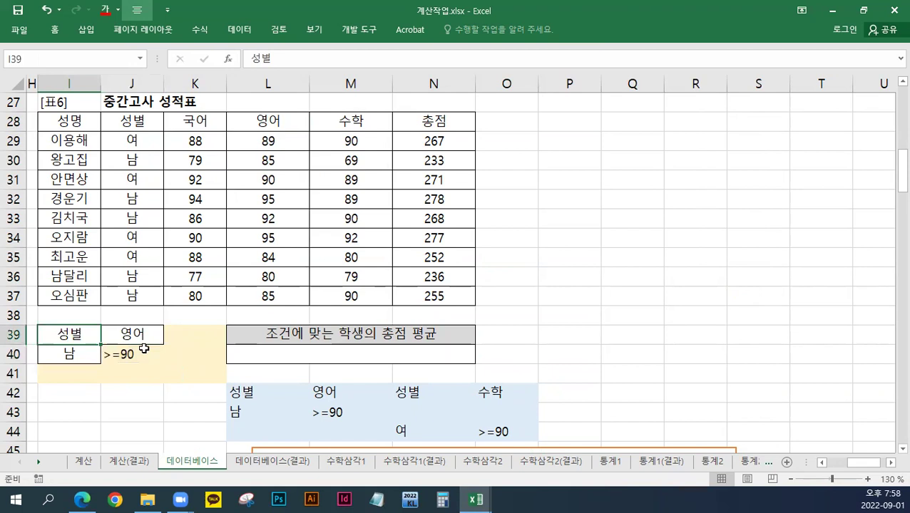
{"action": "left_click", "coordinate": [273, 391]}
{"action": "left_click", "coordinate": [404, 395]}
{"action": "left_click", "coordinate": [271, 391]}
{"action": "left_click", "coordinate": [319, 396]}
{"action": "left_click", "coordinate": [250, 411]}
{"action": "left_click", "coordinate": [403, 432]}
{"action": "left_click", "coordinate": [300, 412]}
{"action": "left_click", "coordinate": [402, 432]}
{"action": "left_click", "coordinate": [387, 300]}
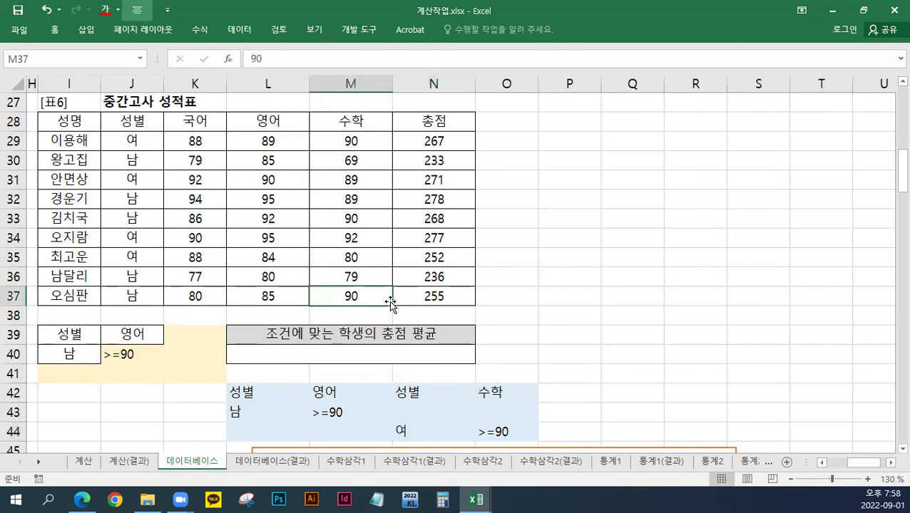
Copy the value 여 from J34 in 표6 and paste it into I41 below 남 in the criteria range.
{"action": "scroll", "coordinate": [390, 301], "scroll_direction": "up", "scroll_amount": 6}
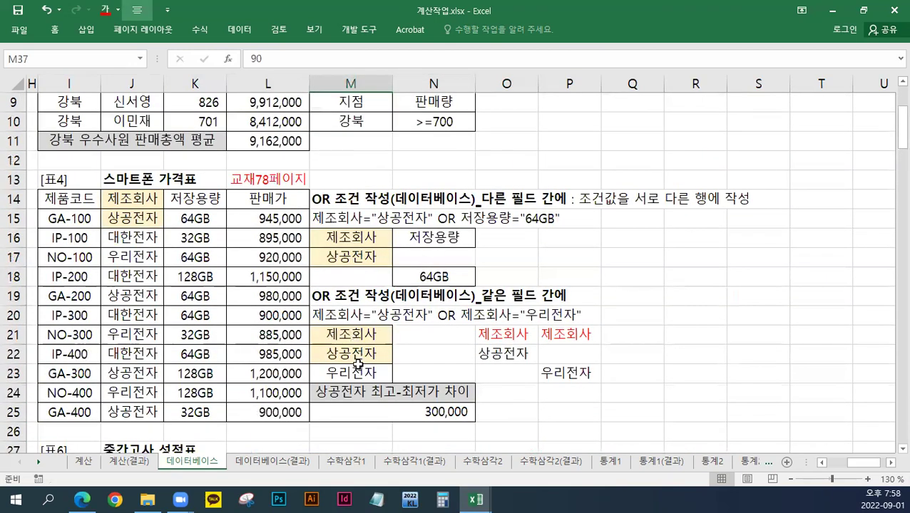
{"action": "left_click_drag", "start_coordinate": [351, 333], "coordinate": [353, 373]}
{"action": "scroll", "coordinate": [235, 347], "scroll_direction": "down", "scroll_amount": 3}
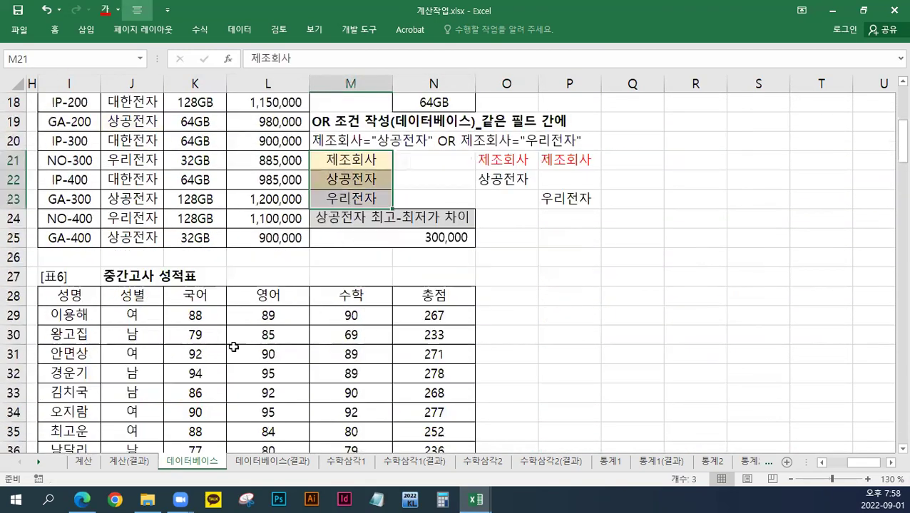
{"action": "scroll", "coordinate": [233, 347], "scroll_direction": "down", "scroll_amount": 4}
{"action": "right_click", "coordinate": [138, 180]}
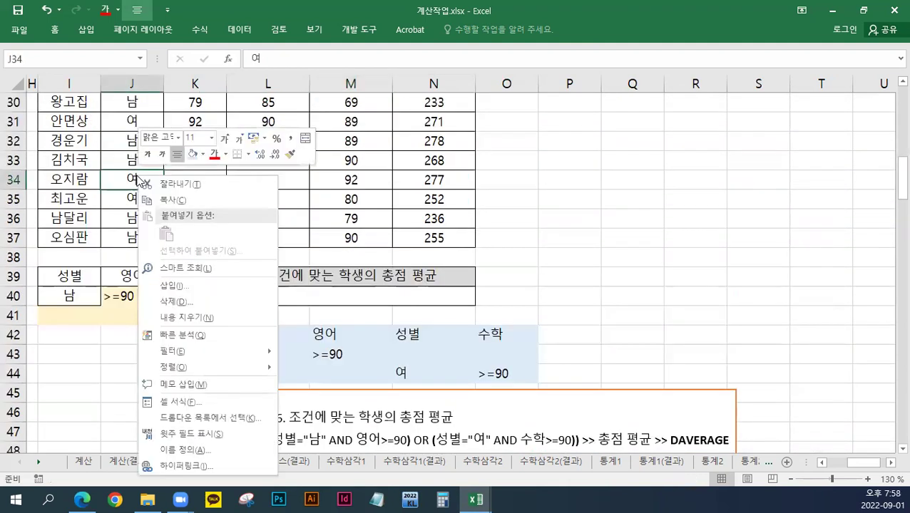
{"action": "left_click", "coordinate": [172, 200]}
{"action": "right_click", "coordinate": [80, 315]}
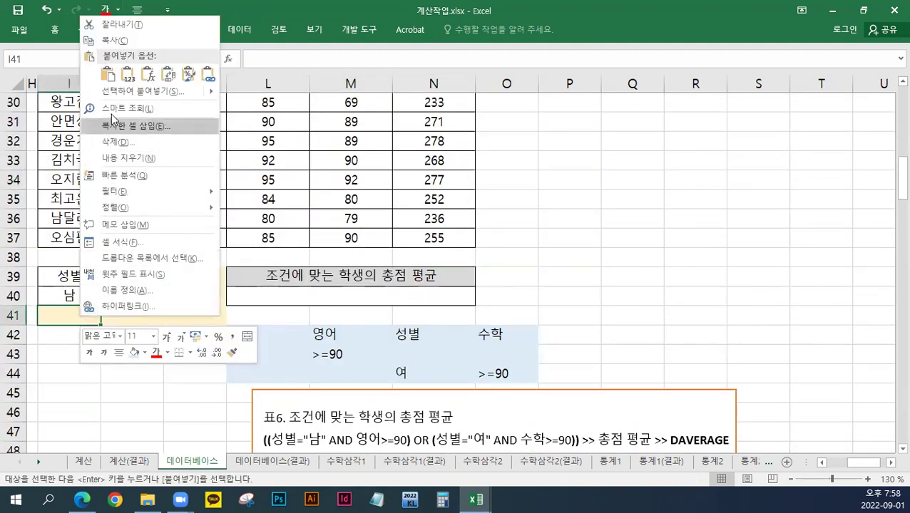
{"action": "left_click", "coordinate": [107, 74]}
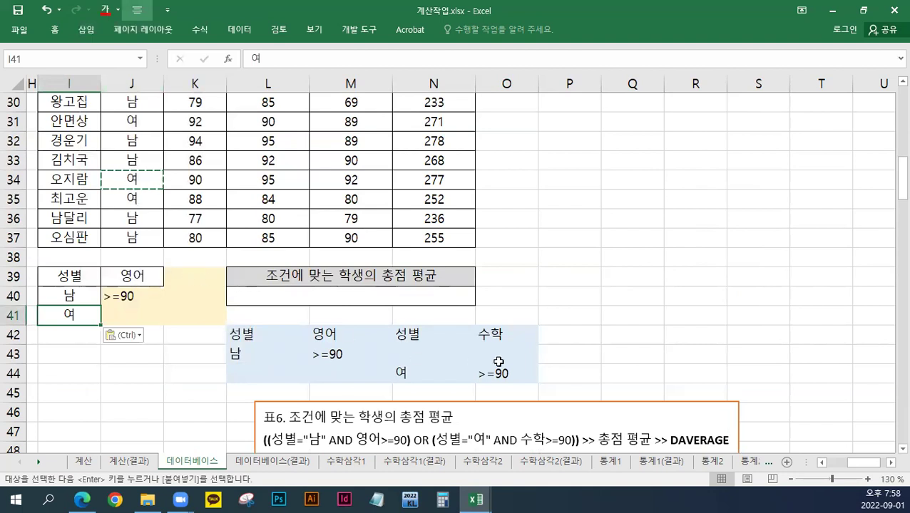
Copy the 수학 column header of 표6 from M28 and paste it into K39 beside the 영어 criteria header.
{"action": "scroll", "coordinate": [262, 304], "scroll_direction": "up", "scroll_amount": 2}
{"action": "right_click", "coordinate": [346, 181]}
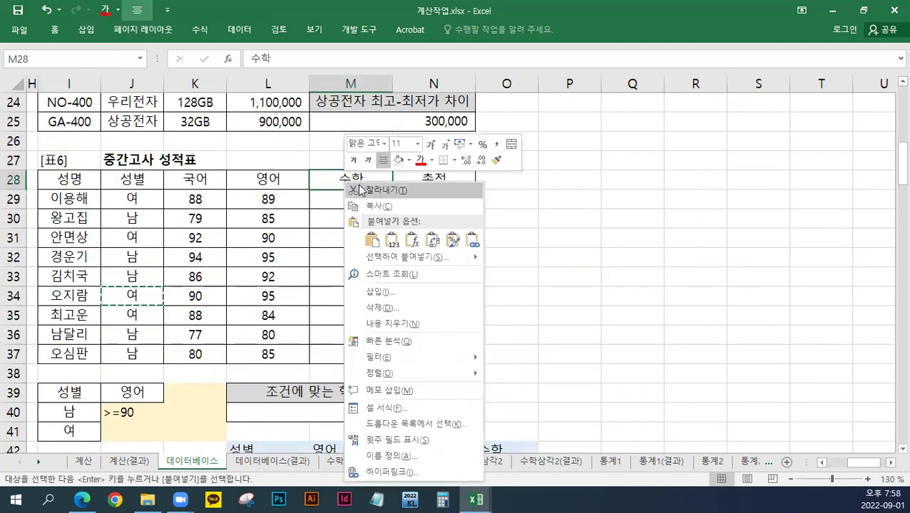
{"action": "left_click", "coordinate": [376, 206]}
{"action": "scroll", "coordinate": [239, 329], "scroll_direction": "down", "scroll_amount": 1}
{"action": "scroll", "coordinate": [456, 385], "scroll_direction": "up", "scroll_amount": 1}
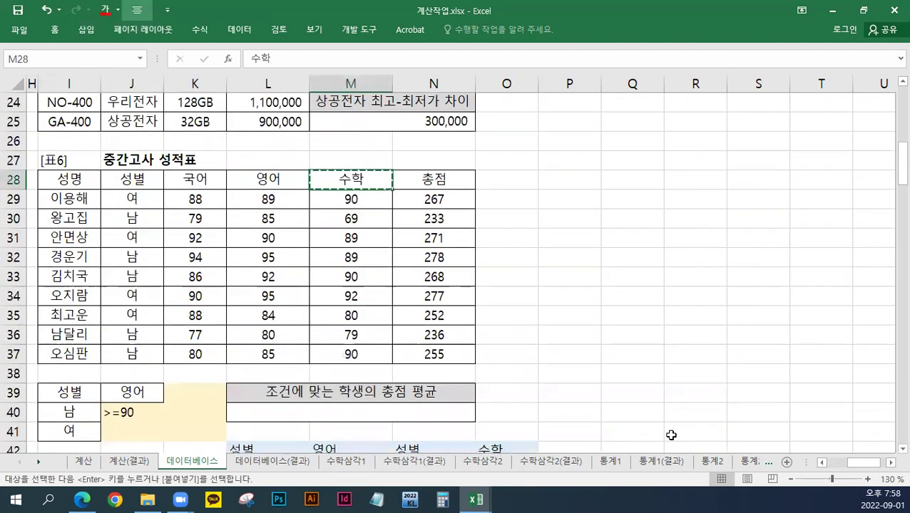
{"action": "left_click", "coordinate": [903, 449]}
{"action": "left_click", "coordinate": [903, 449]}
{"action": "left_click", "coordinate": [902, 450]}
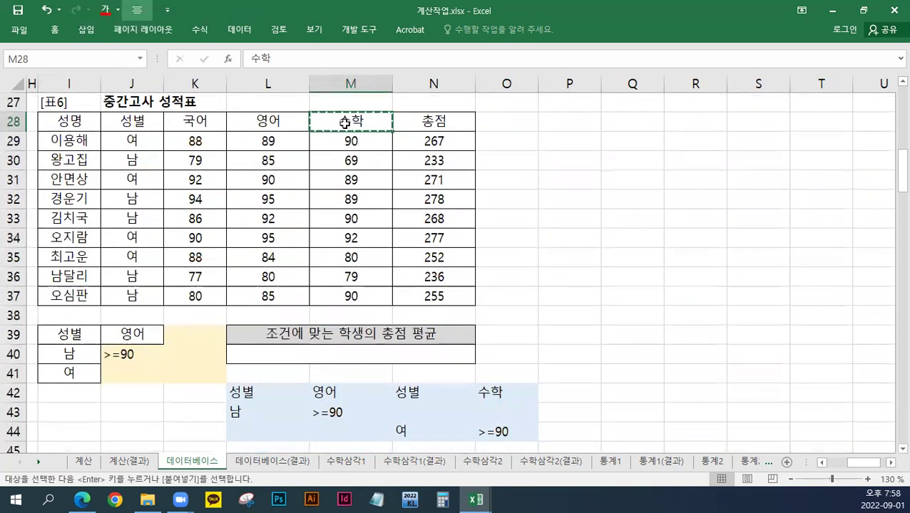
{"action": "left_click_drag", "start_coordinate": [82, 340], "coordinate": [192, 333]}
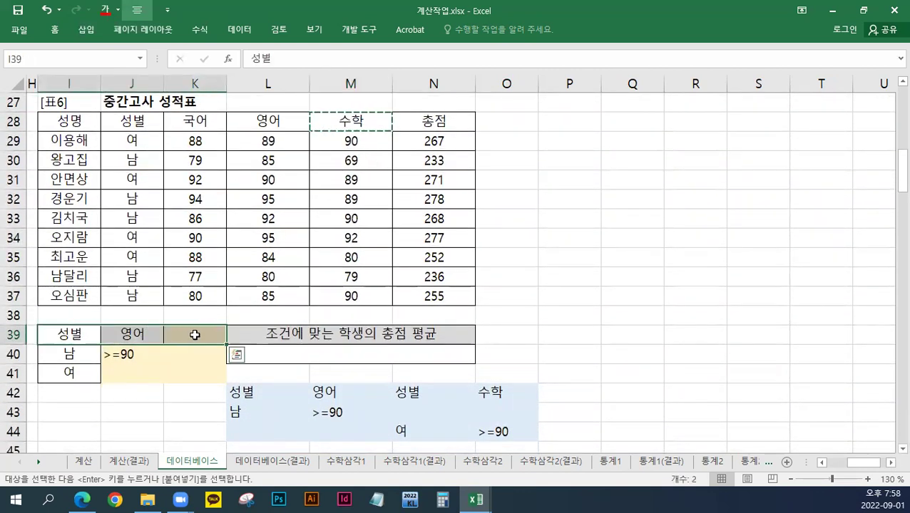
{"action": "left_click", "coordinate": [193, 335]}
{"action": "right_click", "coordinate": [194, 335]}
{"action": "left_click", "coordinate": [223, 93]}
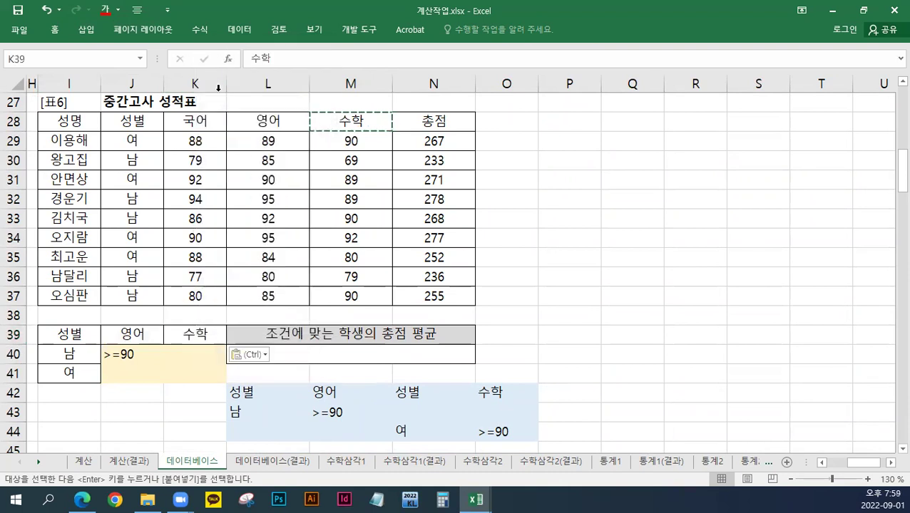
Enter the condition >=90 in K41, on the 여 row under the 수학 criteria header.
{"action": "left_click_drag", "start_coordinate": [79, 355], "coordinate": [178, 372]}
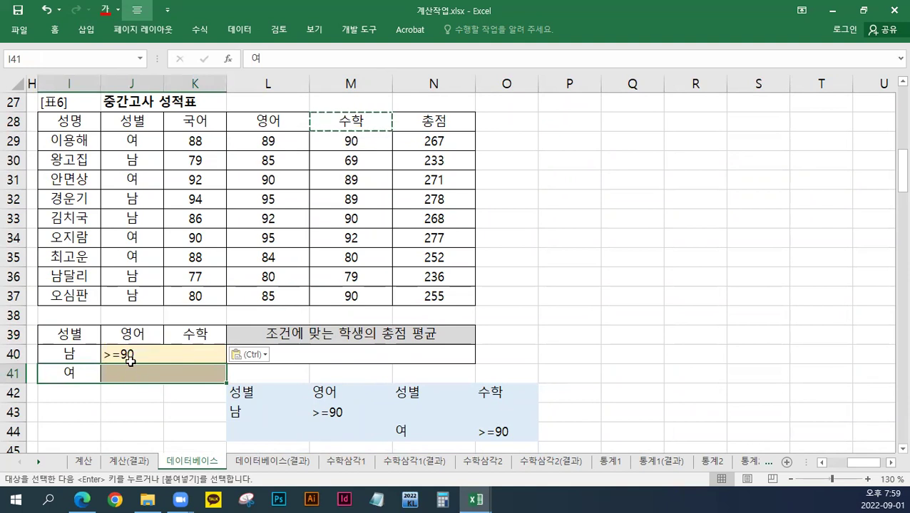
{"action": "left_click", "coordinate": [194, 375]}
{"action": "type", "text": ">=90"}
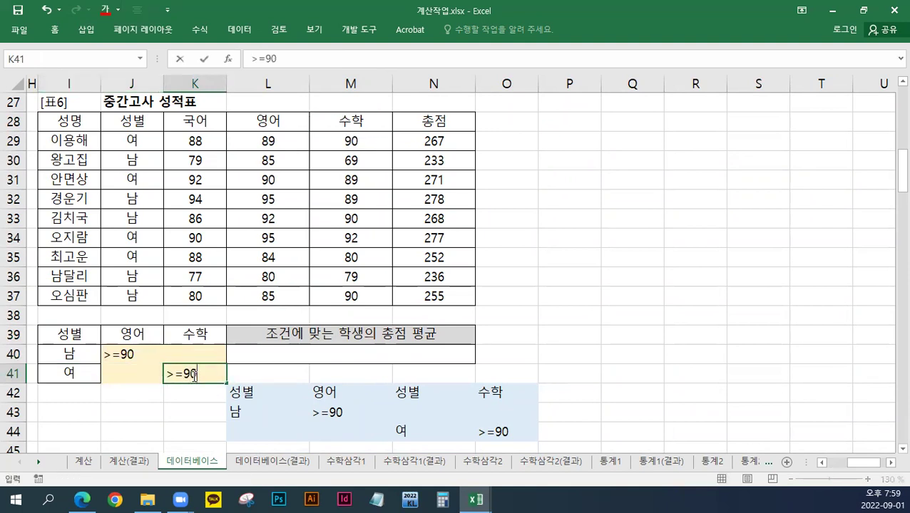
{"action": "key", "text": "Return"}
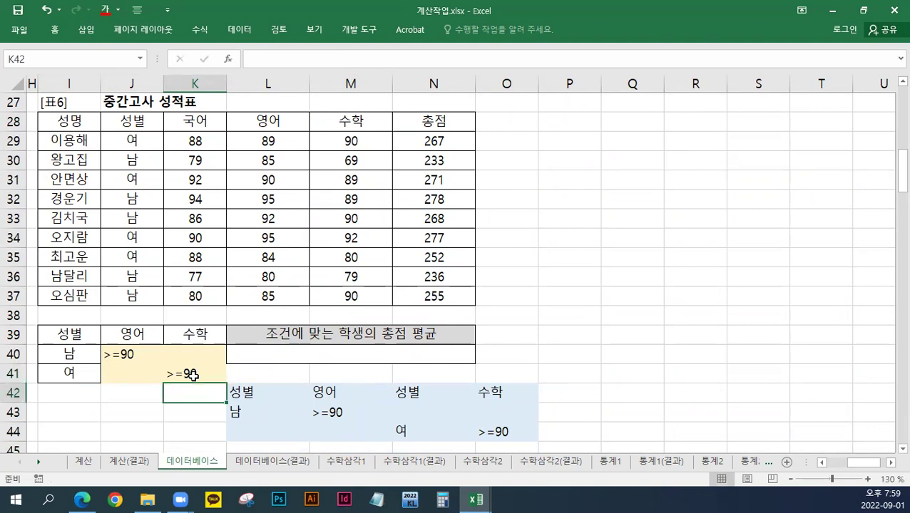
Move the 표6 explanation text box up so that it sits just below the result cell L40.
{"action": "left_click", "coordinate": [290, 356]}
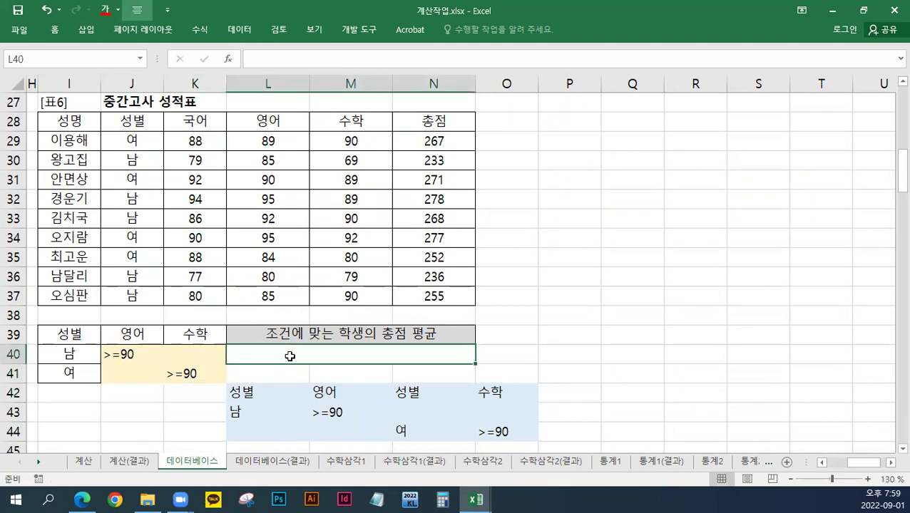
{"action": "scroll", "coordinate": [301, 349], "scroll_direction": "down", "scroll_amount": 1}
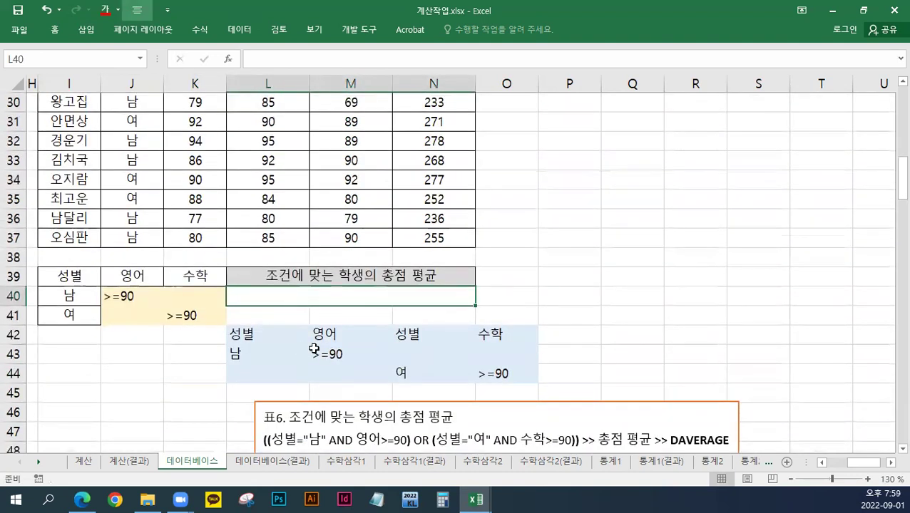
{"action": "left_click", "coordinate": [340, 402]}
{"action": "left_click_drag", "start_coordinate": [340, 401], "coordinate": [387, 312]}
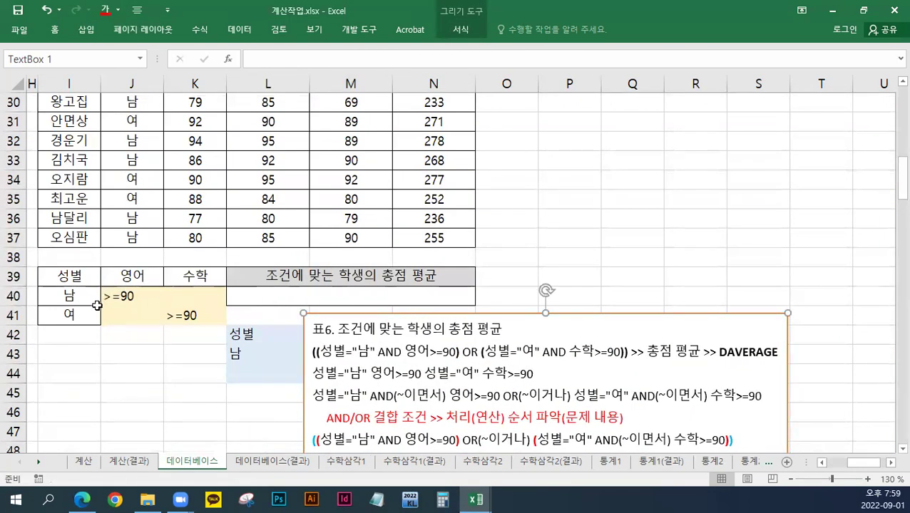
{"action": "left_click", "coordinate": [279, 299]}
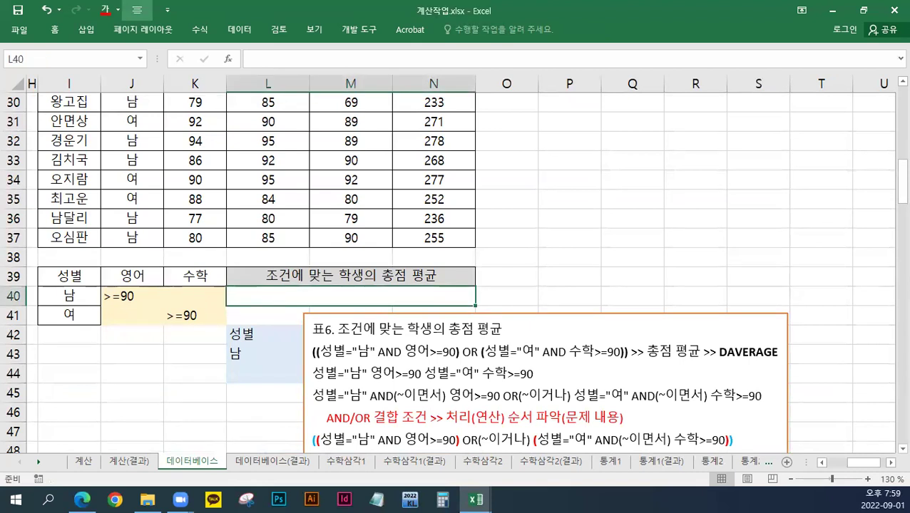
Paste the copied note with =DAVERAGE(I28:N37,N28,I39:K41) and 조건 작성 >> 특정 셀 범위 O below the title line of the text box.
{"action": "left_click", "coordinate": [457, 374]}
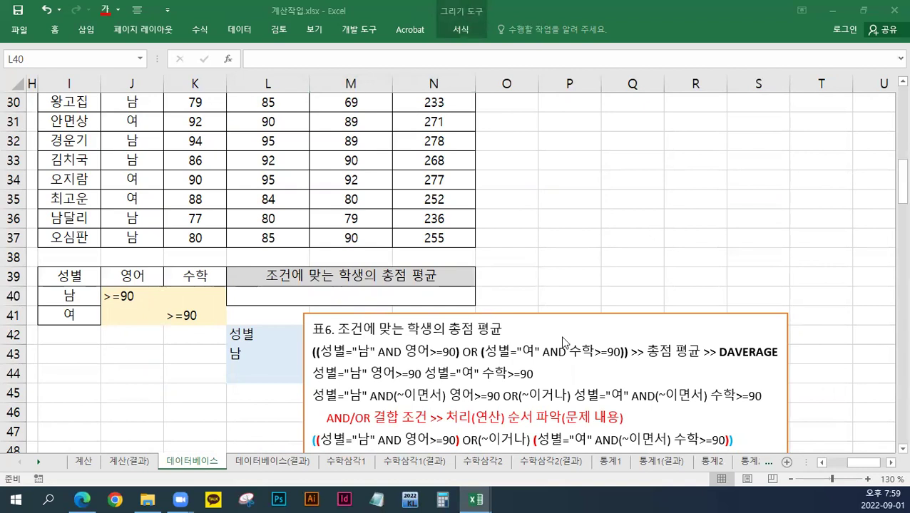
{"action": "left_click", "coordinate": [525, 330]}
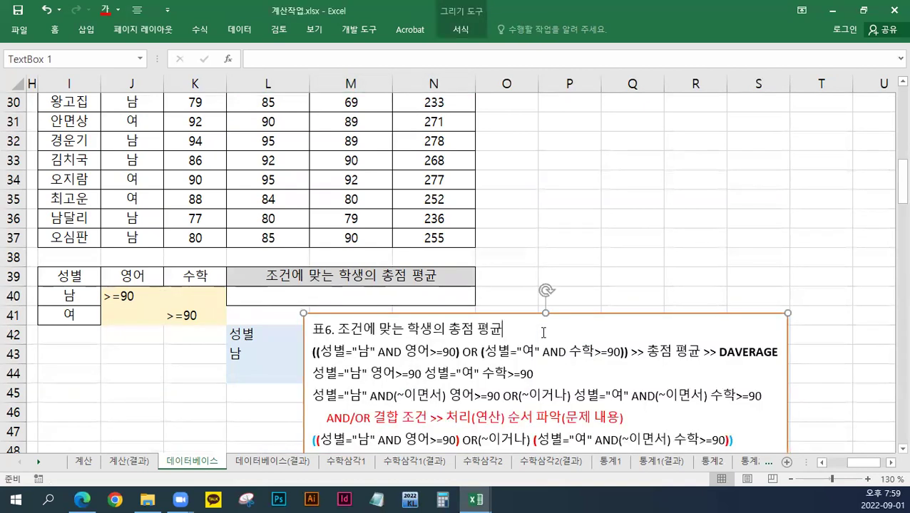
{"action": "key", "text": "ctrl+v"}
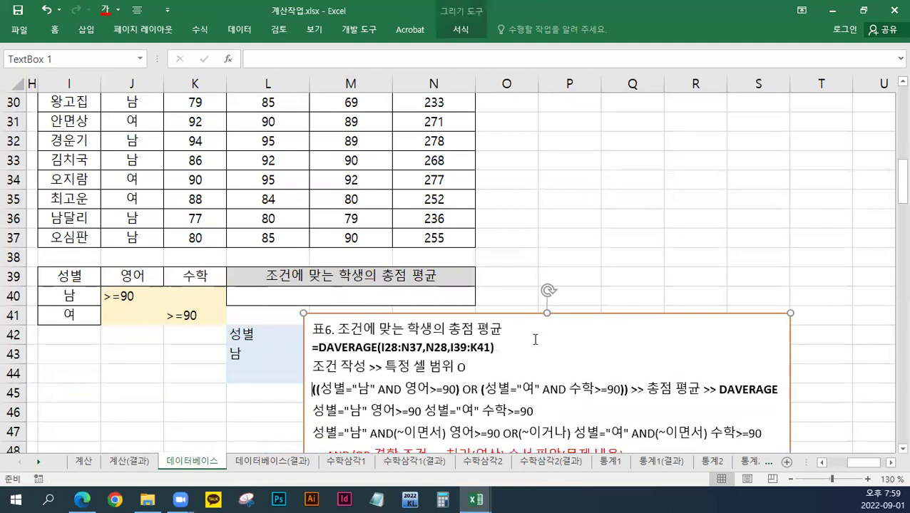
Enlarge the =DAVERAGE(I28:N37,N28,I39:K41) line in the text box to font size 14.
{"action": "double_click", "coordinate": [439, 346]}
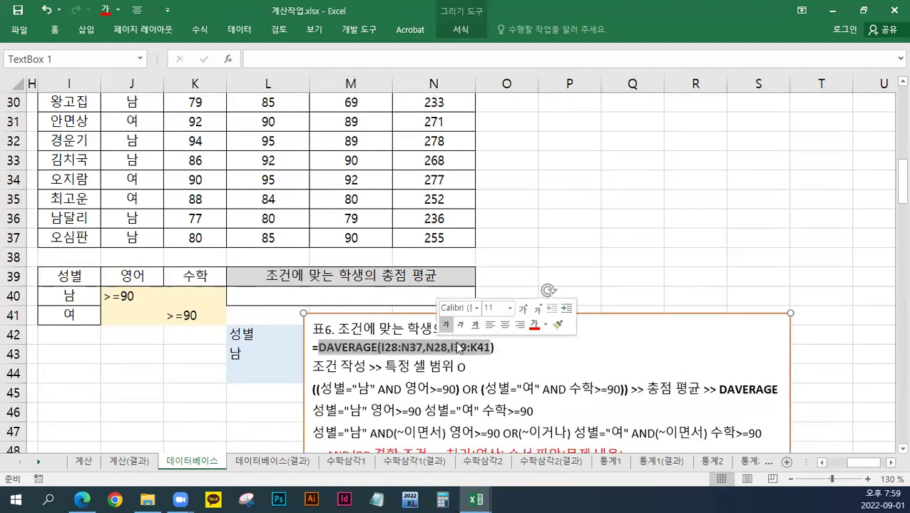
{"action": "triple_click", "coordinate": [415, 352]}
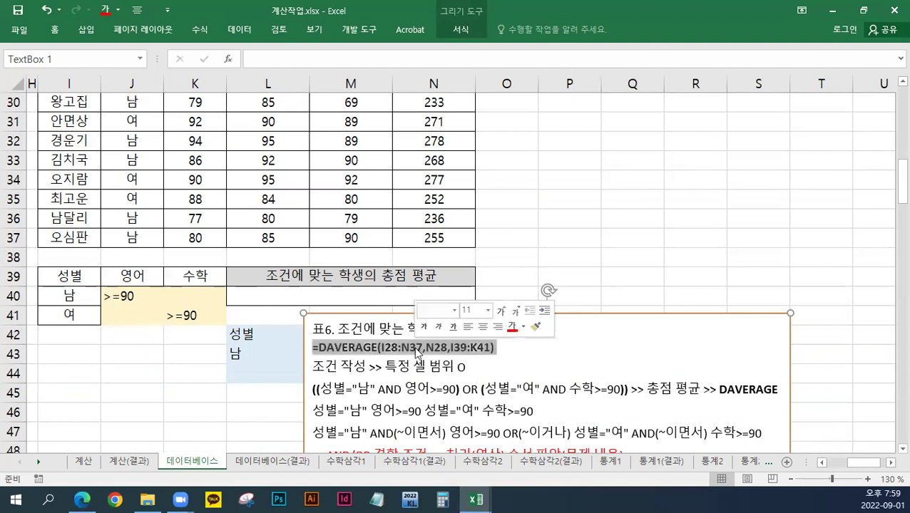
{"action": "left_click", "coordinate": [501, 314]}
{"action": "left_click", "coordinate": [500, 314]}
{"action": "left_click", "coordinate": [500, 314]}
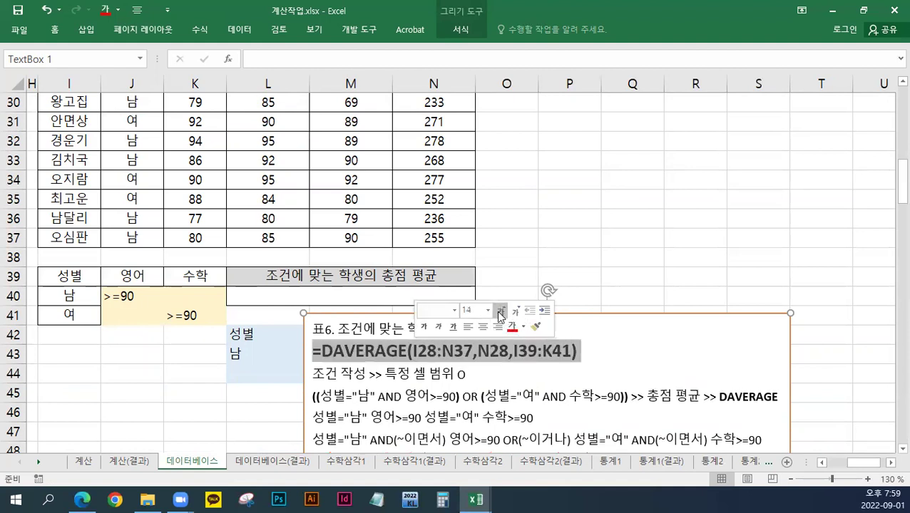
Begin a DAVERAGE formula in L40 with the whole 표6 table I28:N37 as its database argument.
{"action": "left_click", "coordinate": [382, 299]}
{"action": "type", "text": "="}
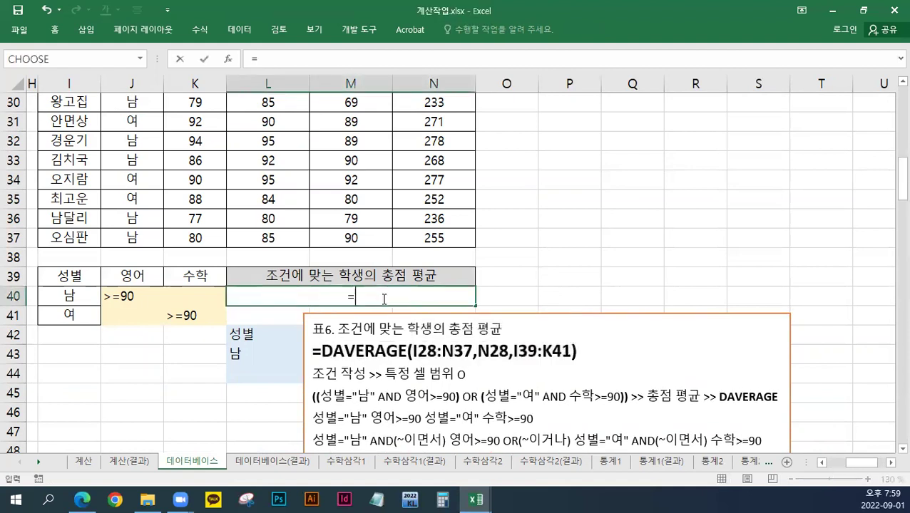
{"action": "scroll", "coordinate": [385, 298], "scroll_direction": "up", "scroll_amount": 1}
{"action": "type", "text": "ㅇ"}
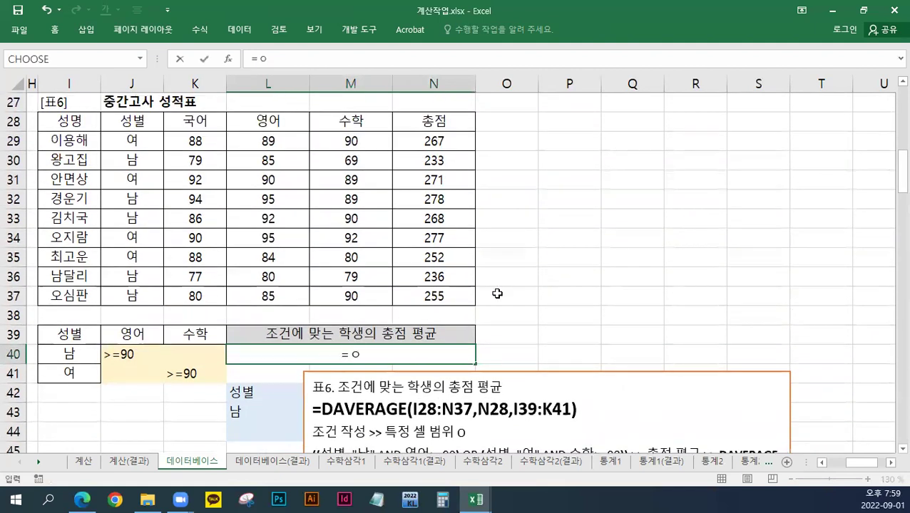
{"action": "type", "text": "DAV"}
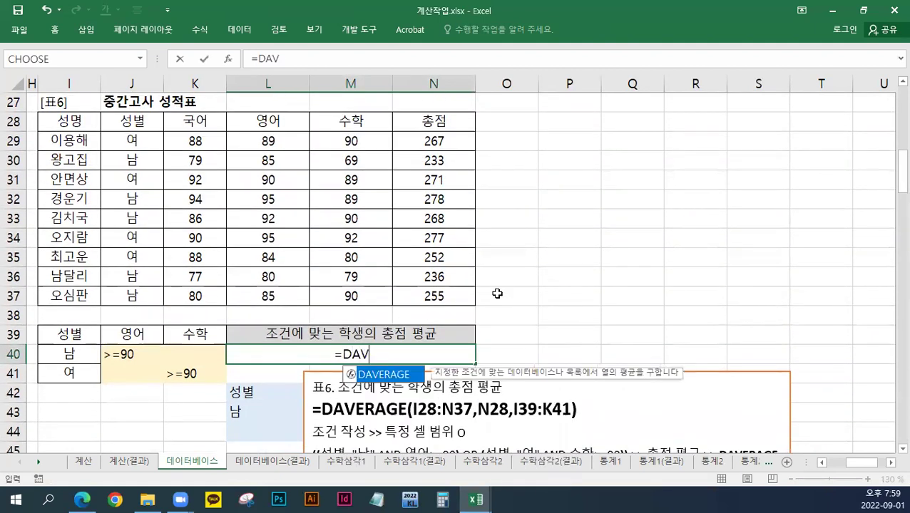
{"action": "type", "text": "ERAGE("}
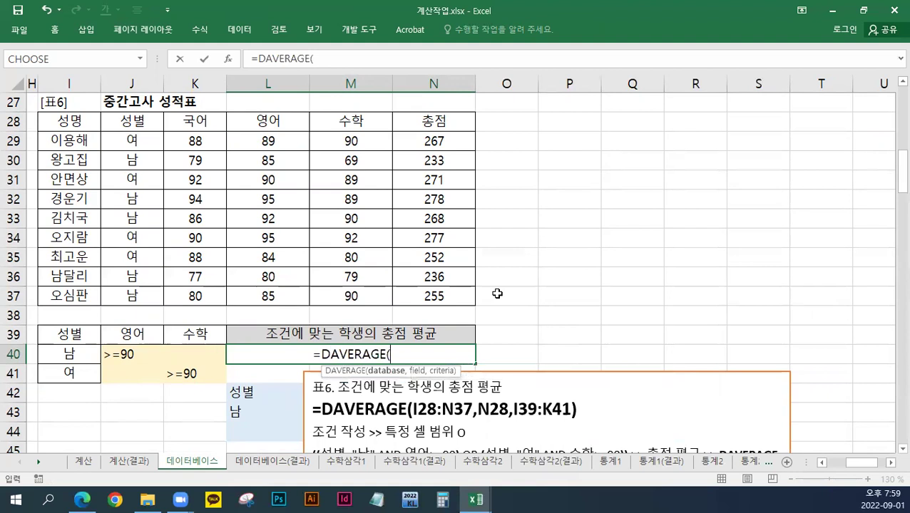
{"action": "left_click_drag", "start_coordinate": [90, 133], "coordinate": [474, 299]}
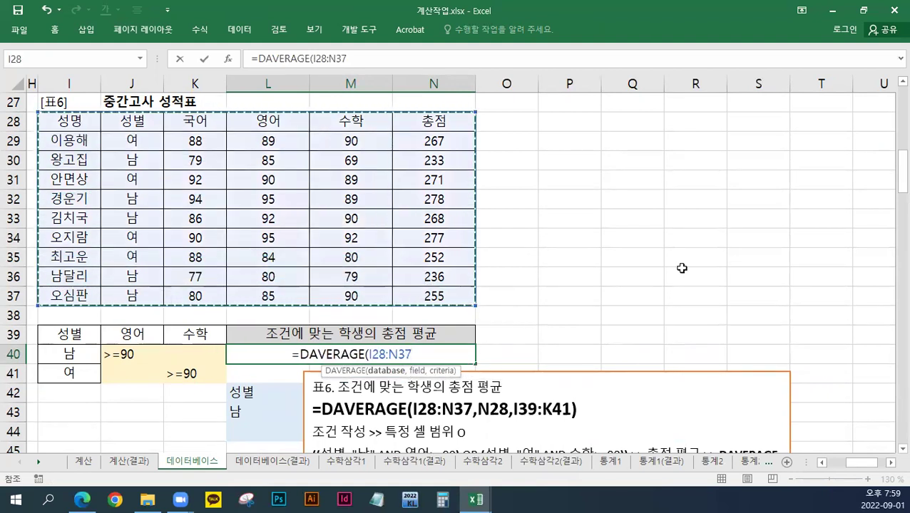
{"action": "type", "text": ","}
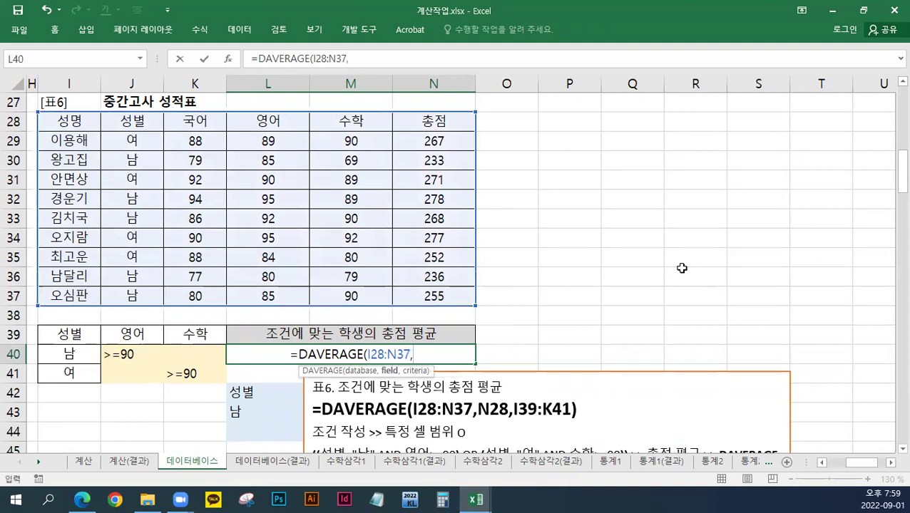
Complete the L40 formula with the 총점 header N28 as field and I39:K41 as criteria, and save the workbook.
{"action": "left_click", "coordinate": [434, 124]}
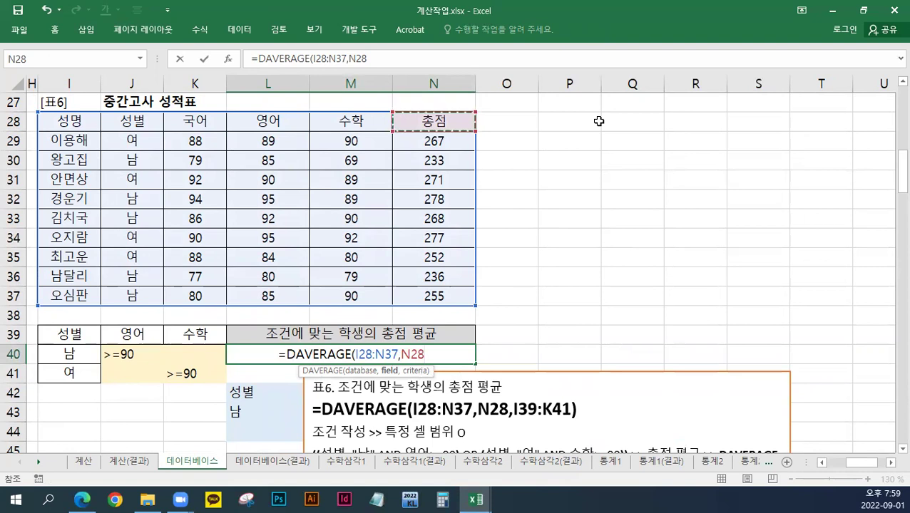
{"action": "type", "text": ","}
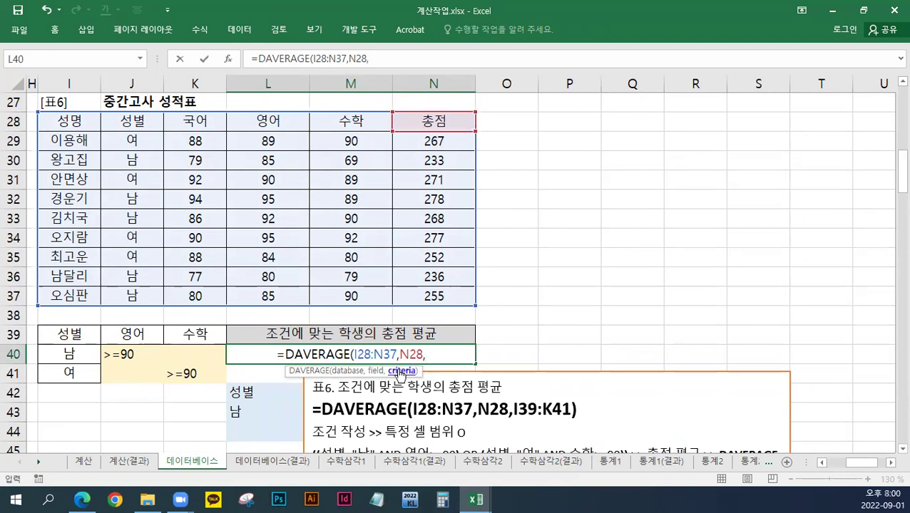
{"action": "left_click_drag", "start_coordinate": [71, 332], "coordinate": [189, 372]}
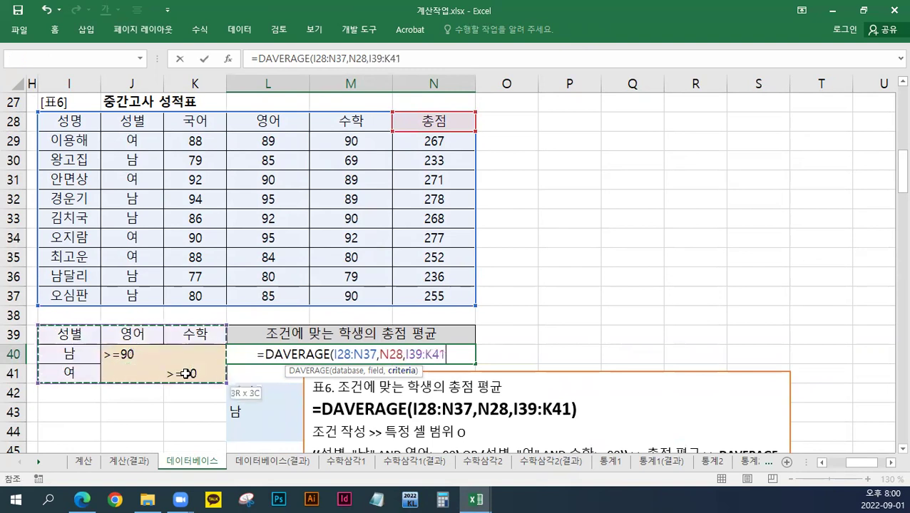
{"action": "type", "text": ")"}
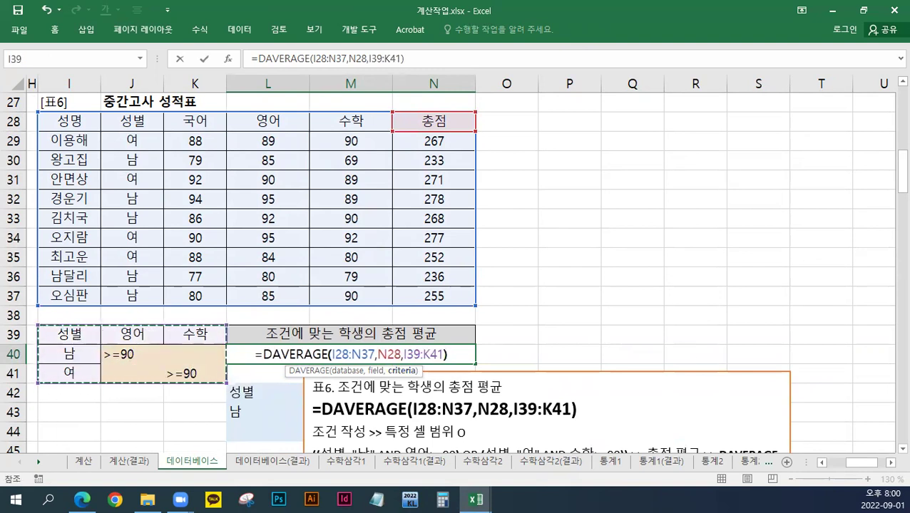
{"action": "key", "text": "Return"}
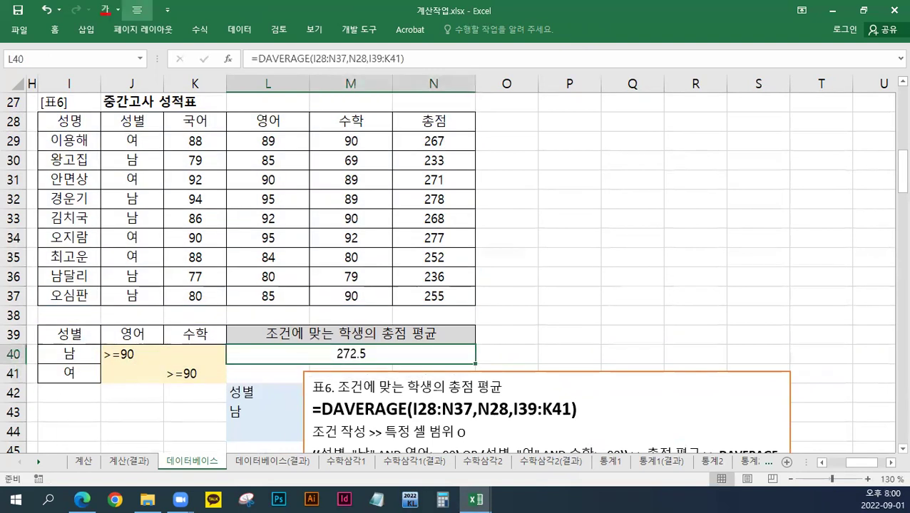
{"action": "scroll", "coordinate": [456, 270], "scroll_direction": "down", "scroll_amount": 2}
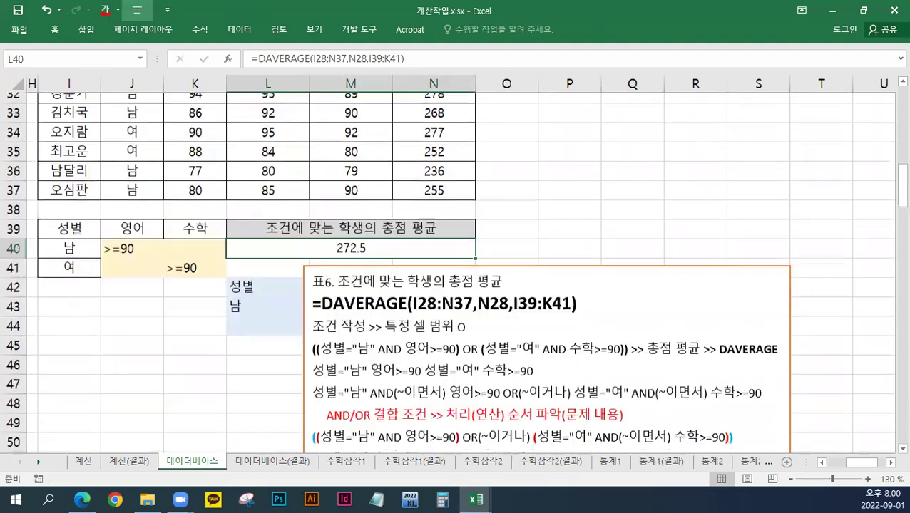
{"action": "left_click", "coordinate": [18, 10]}
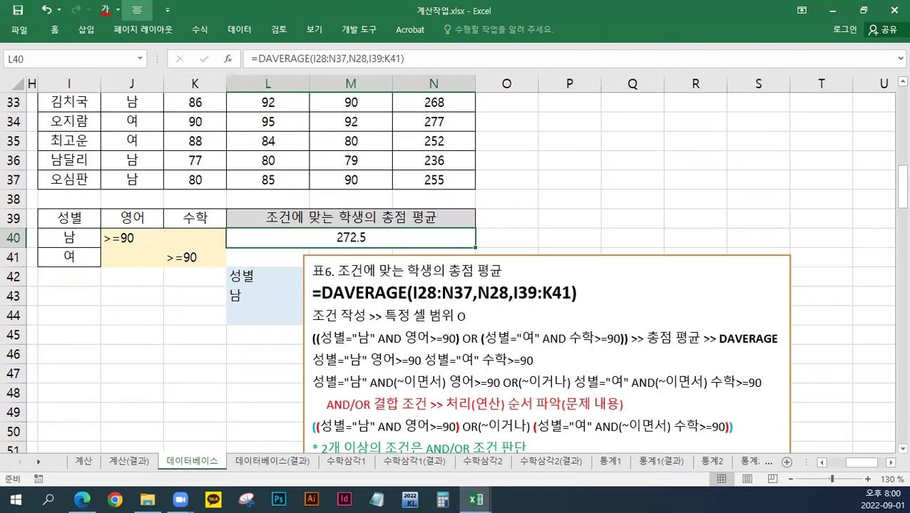